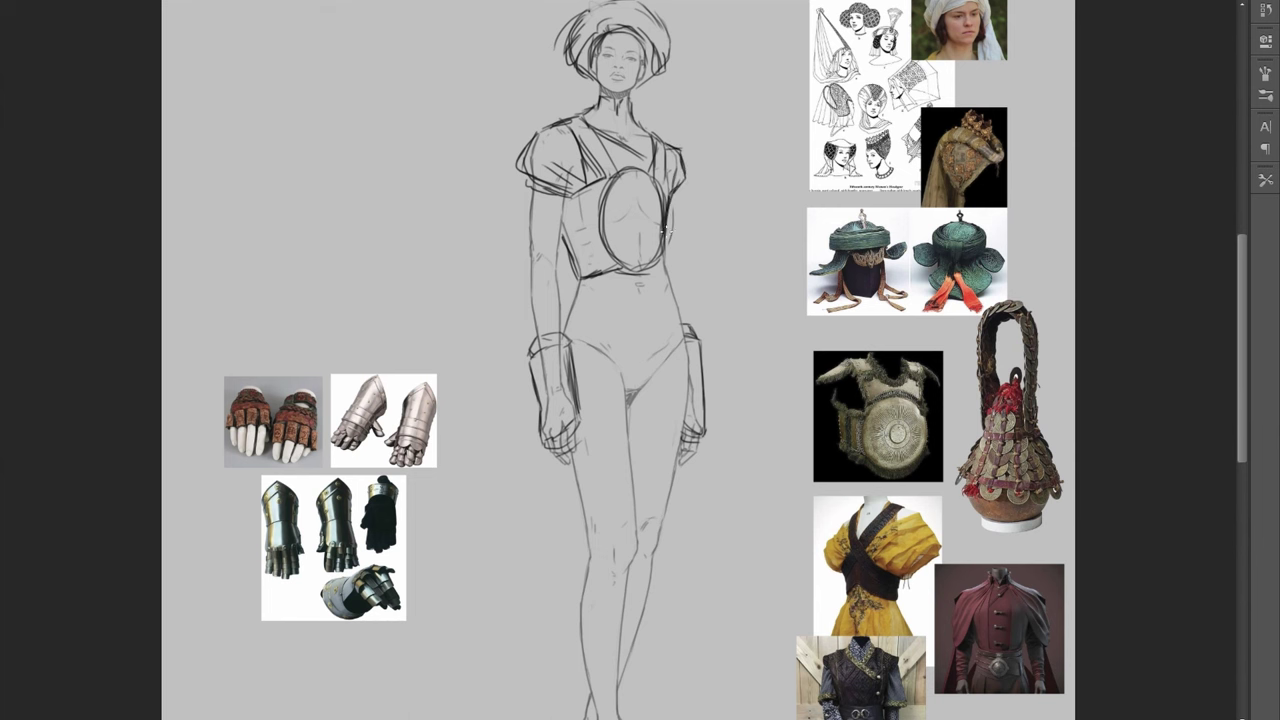
# Sketch the sleeve outline on the upper arm and forearm guards between the elbows and gauntlets on both arms
pyautogui.moveTo(528, 184); pyautogui.dragTo(526, 244)
pyautogui.moveTo(1241, 301)
pyautogui.mouseDown()
pyautogui.moveTo(1236, 322)
pyautogui.moveTo(1241, 296)
pyautogui.mouseUp()
pyautogui.moveTo(523, 296); pyautogui.dragTo(532, 355)
pyautogui.moveTo(552, 291)
pyautogui.mouseDown()
pyautogui.moveTo(521, 293)
pyautogui.moveTo(563, 348)
pyautogui.mouseUp()
pyautogui.moveTo(667, 280); pyautogui.dragTo(686, 340)
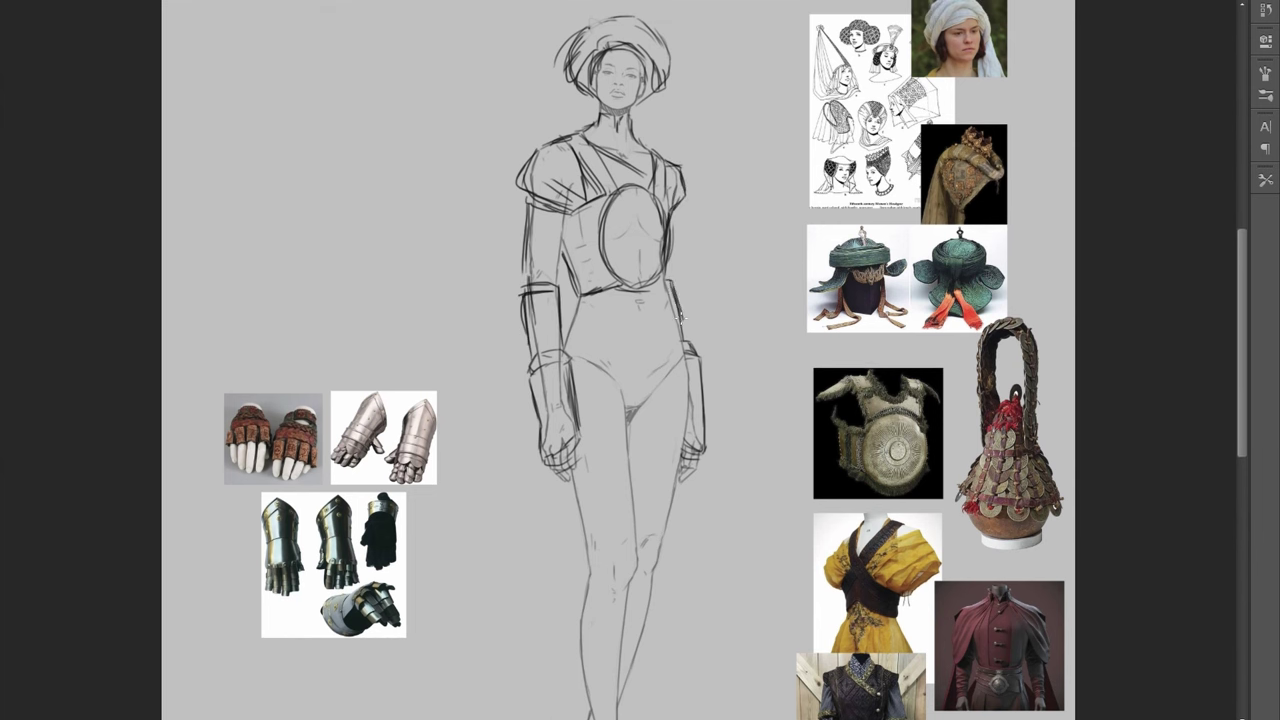
pyautogui.hotkey('ctrl', 'z')
pyautogui.moveTo(669, 212)
pyautogui.mouseDown()
pyautogui.moveTo(685, 322)
pyautogui.moveTo(688, 354)
pyautogui.mouseUp()
pyautogui.hotkey('ctrl', '-')
pyautogui.moveTo(668, 302); pyautogui.dragTo(683, 375)
# Sketch a wrapped sash around the waist and a scarf end falling from the turban over the chest
pyautogui.moveTo(547, 333)
pyautogui.mouseDown()
pyautogui.moveTo(559, 362)
pyautogui.moveTo(575, 318)
pyautogui.mouseUp()
pyautogui.moveTo(580, 302)
pyautogui.mouseDown()
pyautogui.moveTo(644, 266)
pyautogui.moveTo(613, 292)
pyautogui.moveTo(658, 274)
pyautogui.mouseUp()
pyautogui.moveTo(664, 150); pyautogui.dragTo(630, 175)
pyautogui.moveTo(636, 130); pyautogui.dragTo(642, 216)
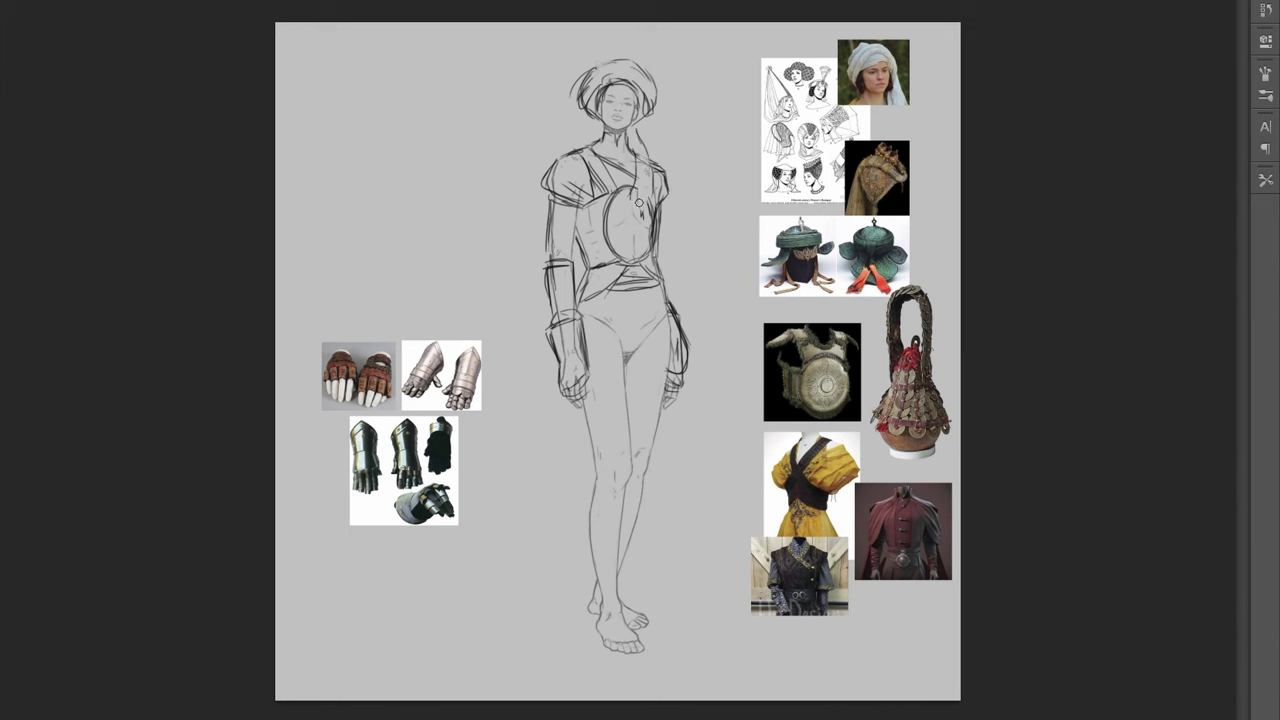
# Sketch pointed, layered puffed sleeves over both shoulders and rough in the bodice's side edge
pyautogui.moveTo(543, 197); pyautogui.dragTo(560, 158)
pyautogui.moveTo(660, 164); pyautogui.dragTo(674, 200)
pyautogui.moveTo(538, 186); pyautogui.dragTo(584, 218)
pyautogui.moveTo(670, 198); pyautogui.dragTo(660, 220)
pyautogui.moveTo(578, 242); pyautogui.dragTo(580, 205)
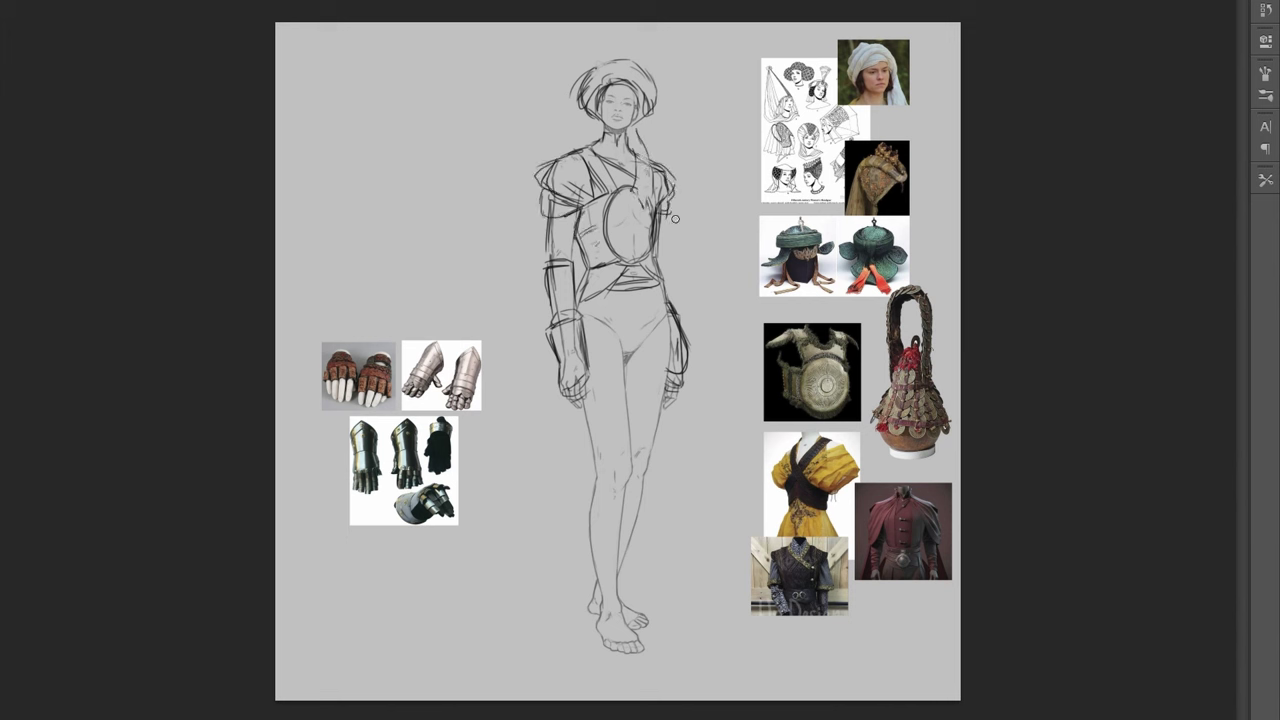
pyautogui.hotkey('ctrl', 'z')
# Rework the outer contour of the hip and far arm, and build up the turban's rounded outline
pyautogui.moveTo(661, 267); pyautogui.dragTo(670, 309)
pyautogui.moveTo(673, 316)
pyautogui.mouseDown()
pyautogui.moveTo(682, 334)
pyautogui.moveTo(668, 373)
pyautogui.mouseUp()
pyautogui.hotkey('ctrl', 'z')
pyautogui.moveTo(662, 68); pyautogui.dragTo(650, 110)
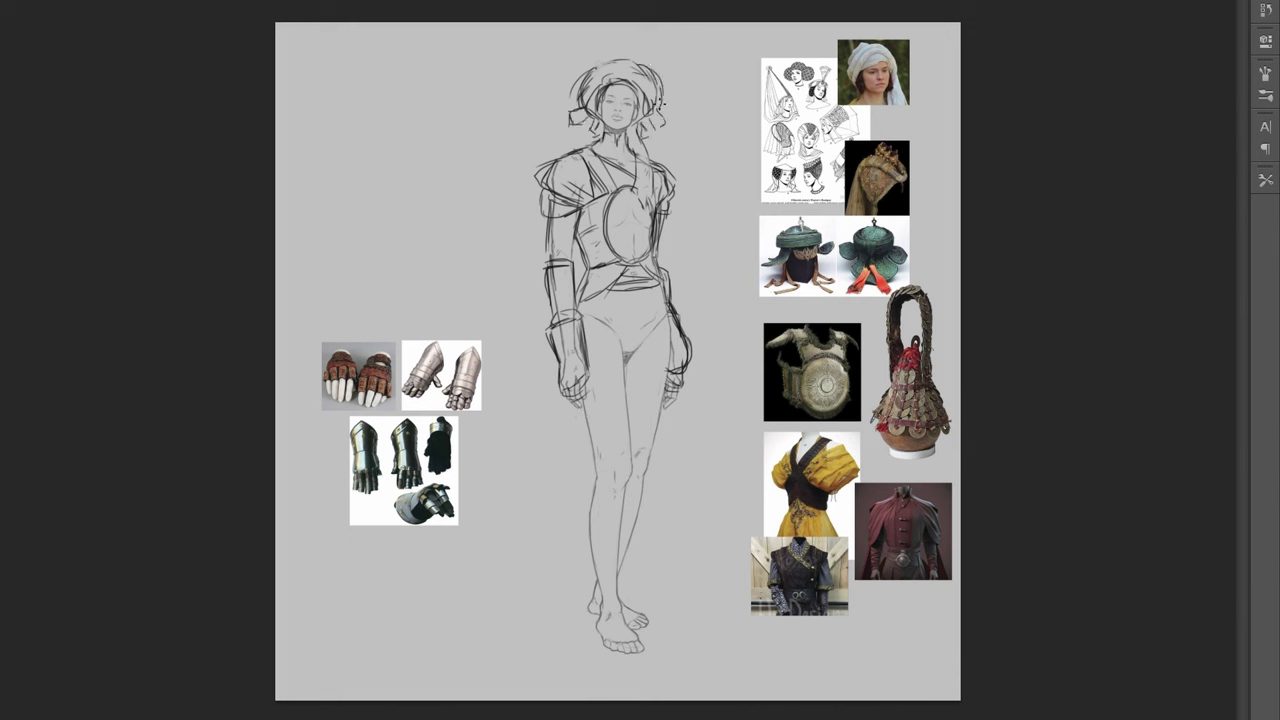
pyautogui.moveTo(580, 90); pyautogui.dragTo(605, 56)
pyautogui.moveTo(595, 60); pyautogui.dragTo(650, 70)
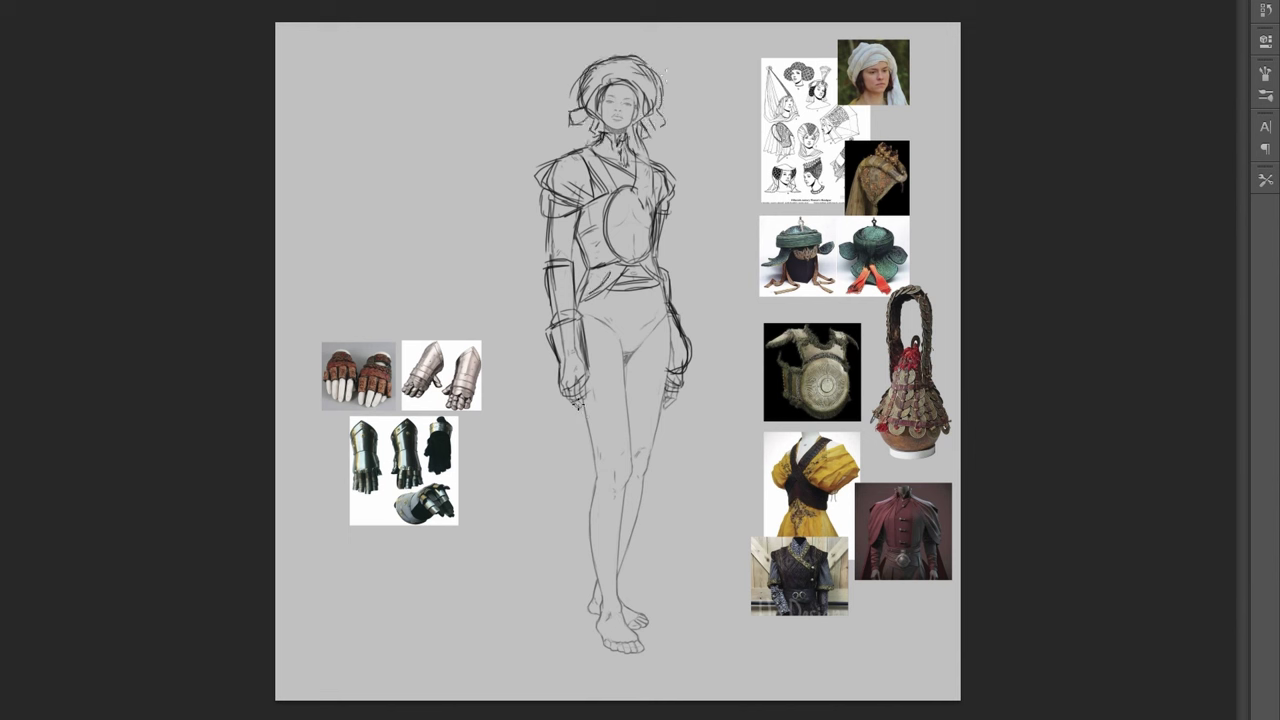
# Sketch a long split coat skirt falling from the waist to the knees, with folds at the front opening
pyautogui.moveTo(582, 400)
pyautogui.mouseDown()
pyautogui.moveTo(578, 468)
pyautogui.moveTo(552, 478)
pyautogui.mouseUp()
pyautogui.moveTo(630, 292)
pyautogui.mouseDown()
pyautogui.moveTo(576, 516)
pyautogui.moveTo(672, 488)
pyautogui.mouseUp()
pyautogui.moveTo(672, 470); pyautogui.dragTo(656, 510)
pyautogui.moveTo(650, 336); pyautogui.dragTo(626, 484)
pyautogui.moveTo(622, 330); pyautogui.dragTo(658, 380)
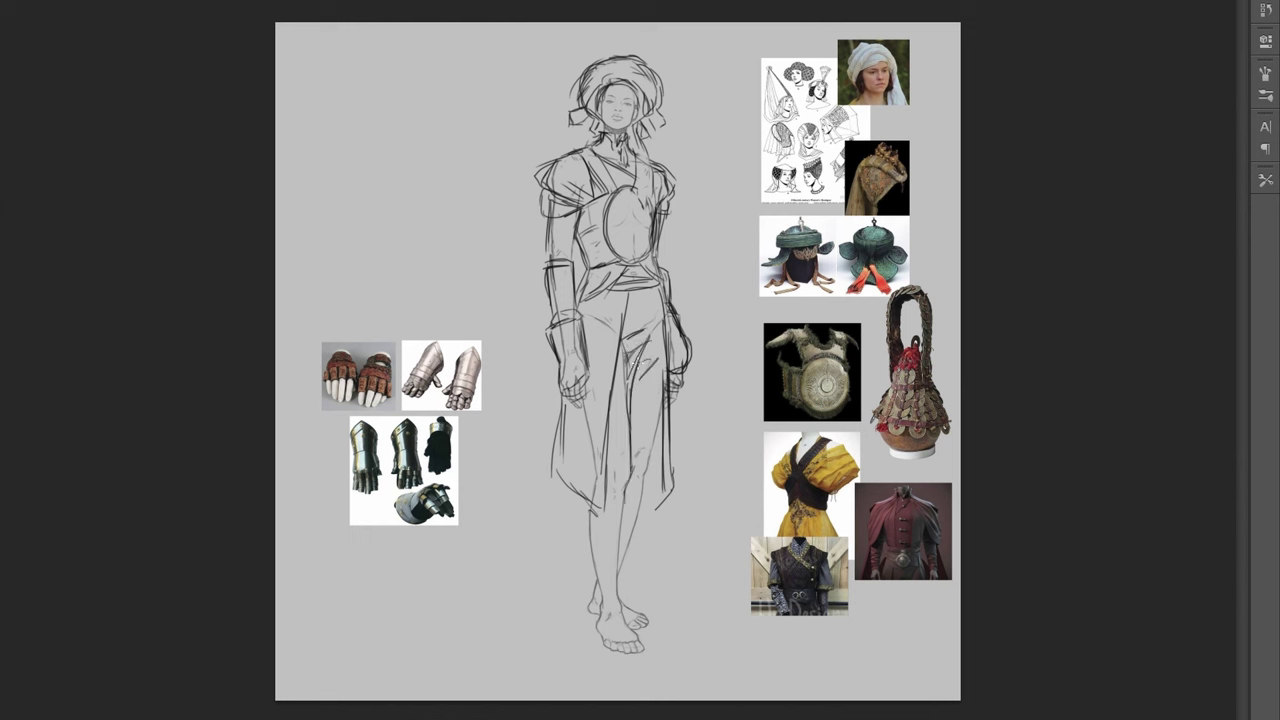
# Sketch a sash panel hanging from the waist and a front closure down the coat
pyautogui.moveTo(652, 286)
pyautogui.mouseDown()
pyautogui.moveTo(656, 396)
pyautogui.moveTo(646, 386)
pyautogui.mouseUp()
pyautogui.moveTo(588, 298); pyautogui.dragTo(636, 300)
pyautogui.moveTo(638, 334); pyautogui.dragTo(628, 414)
pyautogui.moveTo(612, 290); pyautogui.dragTo(618, 428)
pyautogui.moveTo(556, 352); pyautogui.dragTo(542, 442)
# Sketch sandal straps across the front foot and cloth wraps around the shin
pyautogui.moveTo(603, 630); pyautogui.dragTo(635, 632)
pyautogui.moveTo(602, 606); pyautogui.dragTo(624, 626)
pyautogui.moveTo(591, 514); pyautogui.dragTo(613, 514)
pyautogui.moveTo(592, 522); pyautogui.dragTo(617, 540)
pyautogui.moveTo(595, 556); pyautogui.dragTo(612, 576)
# Sketch baggy trouser legs gathered below the knees on both sides of the figure
pyautogui.moveTo(670, 412); pyautogui.dragTo(672, 464)
pyautogui.moveTo(672, 464); pyautogui.dragTo(660, 508)
pyautogui.moveTo(672, 400)
pyautogui.mouseDown()
pyautogui.moveTo(662, 460)
pyautogui.moveTo(684, 446)
pyautogui.mouseUp()
pyautogui.moveTo(684, 452); pyautogui.dragTo(648, 496)
pyautogui.moveTo(662, 446)
pyautogui.mouseDown()
pyautogui.moveTo(638, 474)
pyautogui.moveTo(641, 529)
pyautogui.mouseUp()
pyautogui.moveTo(550, 400)
pyautogui.mouseDown()
pyautogui.moveTo(558, 474)
pyautogui.moveTo(551, 458)
pyautogui.mouseUp()
pyautogui.moveTo(548, 432); pyautogui.dragTo(590, 512)
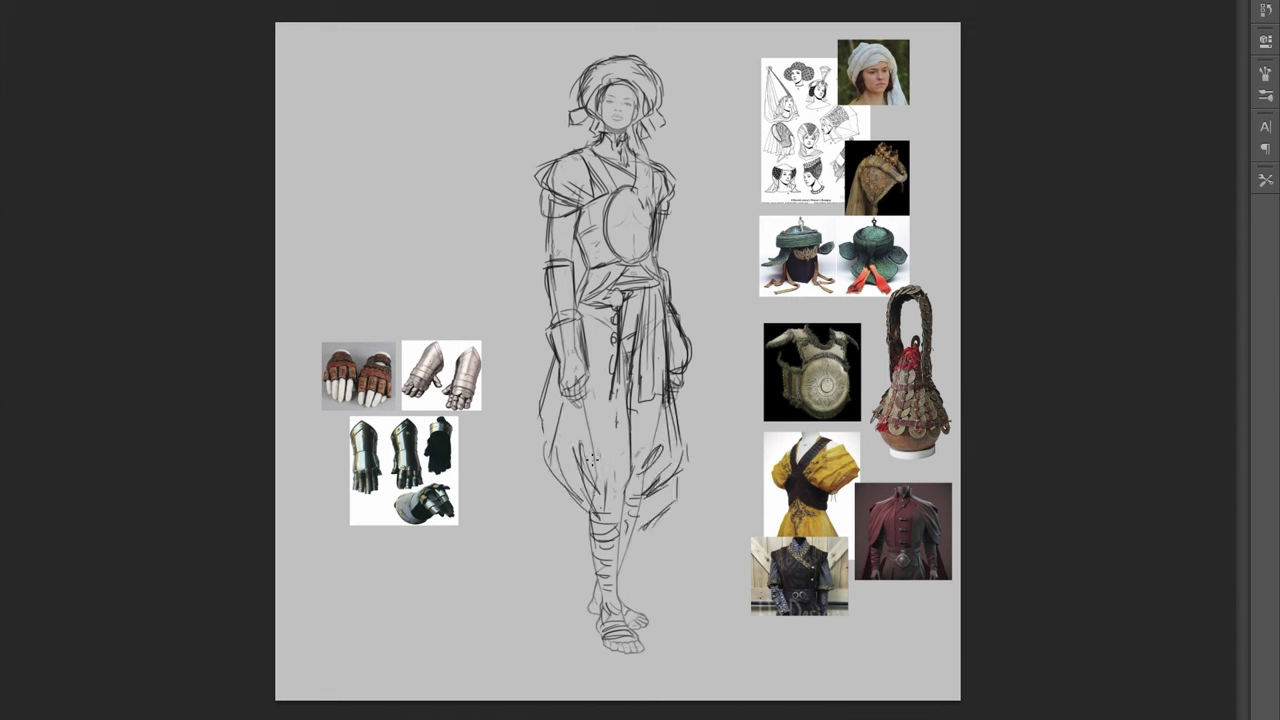
# Sketch the coat's skirt panel with a banded hem across the thigh and folds beneath it
pyautogui.moveTo(544, 404); pyautogui.dragTo(528, 460)
pyautogui.moveTo(543, 414); pyautogui.dragTo(597, 439)
pyautogui.moveTo(613, 364); pyautogui.dragTo(600, 442)
pyautogui.moveTo(550, 468)
pyautogui.mouseDown()
pyautogui.moveTo(547, 510)
pyautogui.moveTo(572, 554)
pyautogui.mouseUp()
pyautogui.moveTo(552, 357)
pyautogui.mouseDown()
pyautogui.moveTo(534, 420)
pyautogui.moveTo(587, 443)
pyautogui.mouseUp()
# Extend the baggy trousers down to mid-calf and add a flared drape of cloth beside the gauntlet
pyautogui.moveTo(674, 478)
pyautogui.mouseDown()
pyautogui.moveTo(669, 530)
pyautogui.moveTo(645, 528)
pyautogui.mouseUp()
pyautogui.moveTo(543, 522); pyautogui.dragTo(563, 549)
pyautogui.moveTo(549, 498); pyautogui.dragTo(570, 554)
pyautogui.moveTo(678, 482)
pyautogui.mouseDown()
pyautogui.moveTo(671, 527)
pyautogui.moveTo(636, 552)
pyautogui.mouseUp()
pyautogui.moveTo(544, 338); pyautogui.dragTo(516, 386)
pyautogui.moveTo(540, 350); pyautogui.dragTo(530, 416)
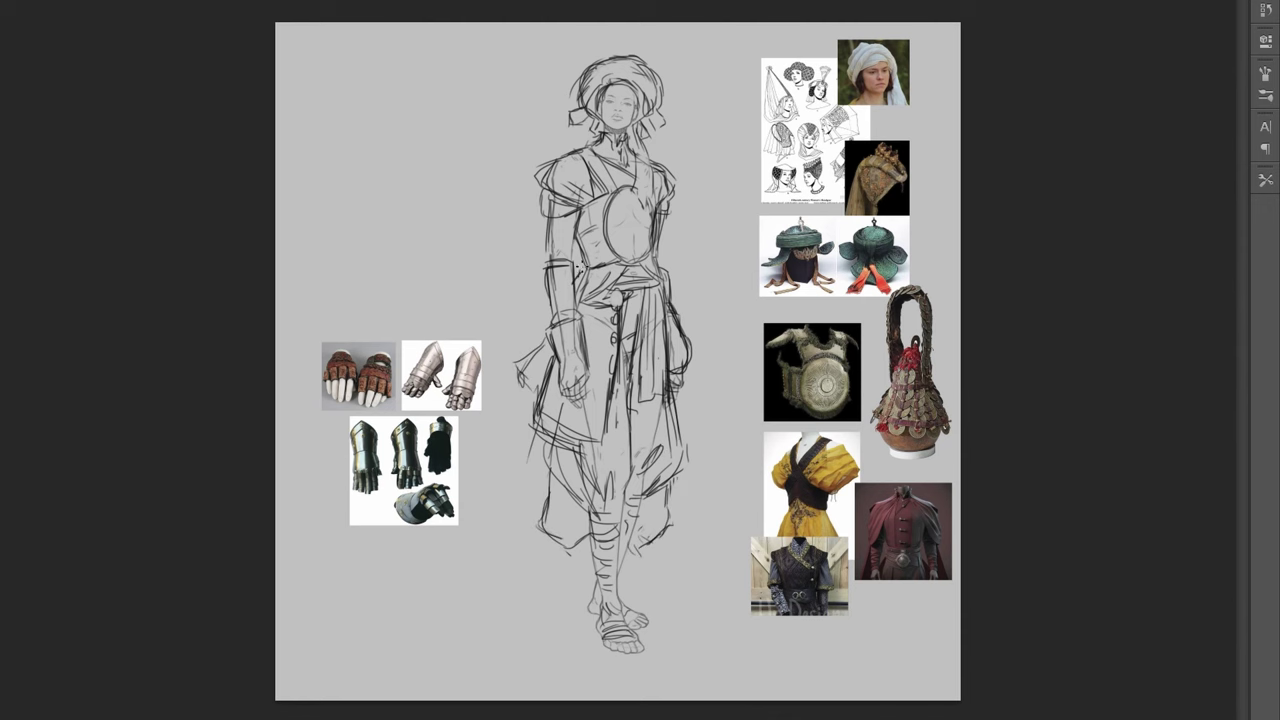
# Add folds to the scarf over the chest and refine the turban's contour, checking the canvas mirrored
pyautogui.moveTo(640, 188); pyautogui.dragTo(634, 206)
pyautogui.moveTo(654, 170); pyautogui.dragTo(642, 220)
pyautogui.moveTo(651, 136); pyautogui.dragTo(657, 162)
pyautogui.hotkey('ctrl', 'shift', 'h')
pyautogui.moveTo(613, 54); pyautogui.dragTo(661, 106)
pyautogui.moveTo(633, 59); pyautogui.dragTo(655, 72)
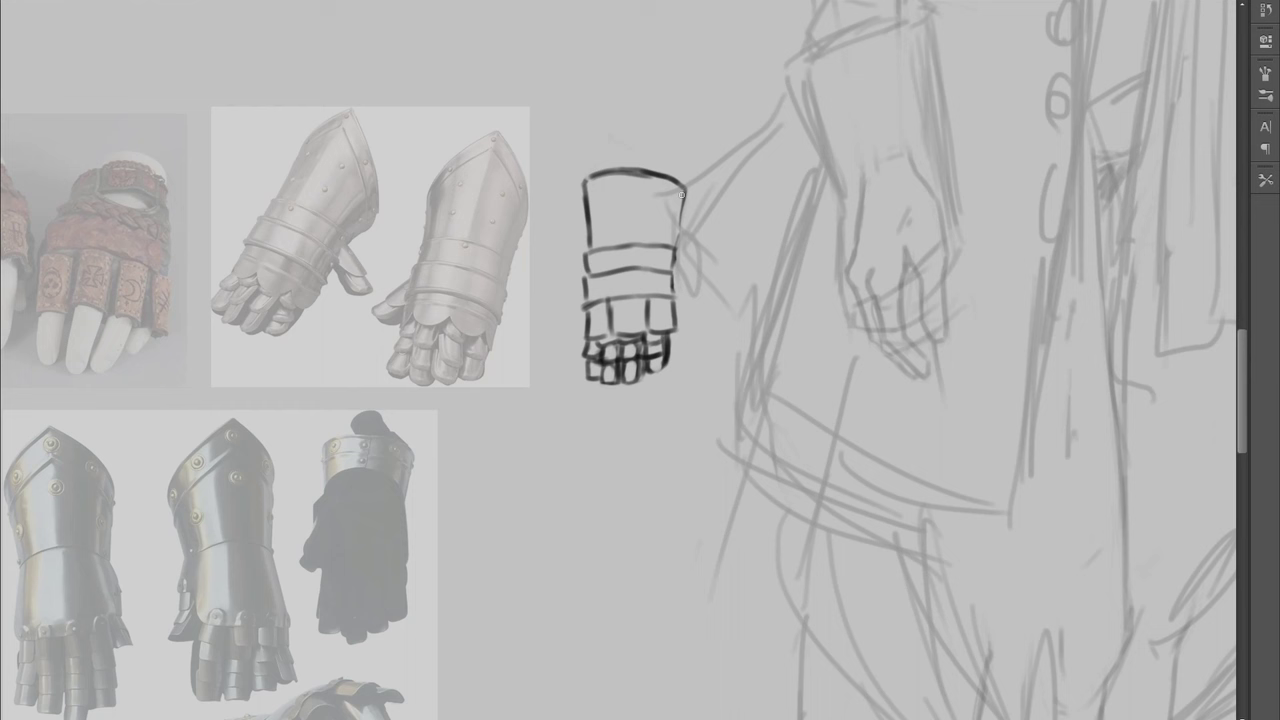
# Ink the armored gauntlet's side contours and the bands across its wrist over the faded sketch
pyautogui.moveTo(680, 188); pyautogui.dragTo(678, 244)
pyautogui.moveTo(586, 194); pyautogui.dragTo(590, 318)
pyautogui.moveTo(676, 228)
pyautogui.mouseDown()
pyautogui.moveTo(674, 314)
pyautogui.moveTo(672, 265)
pyautogui.mouseUp()
pyautogui.moveTo(672, 274); pyautogui.dragTo(671, 292)
pyautogui.moveTo(595, 277); pyautogui.dragTo(633, 272)
pyautogui.moveTo(588, 255); pyautogui.dragTo(658, 247)
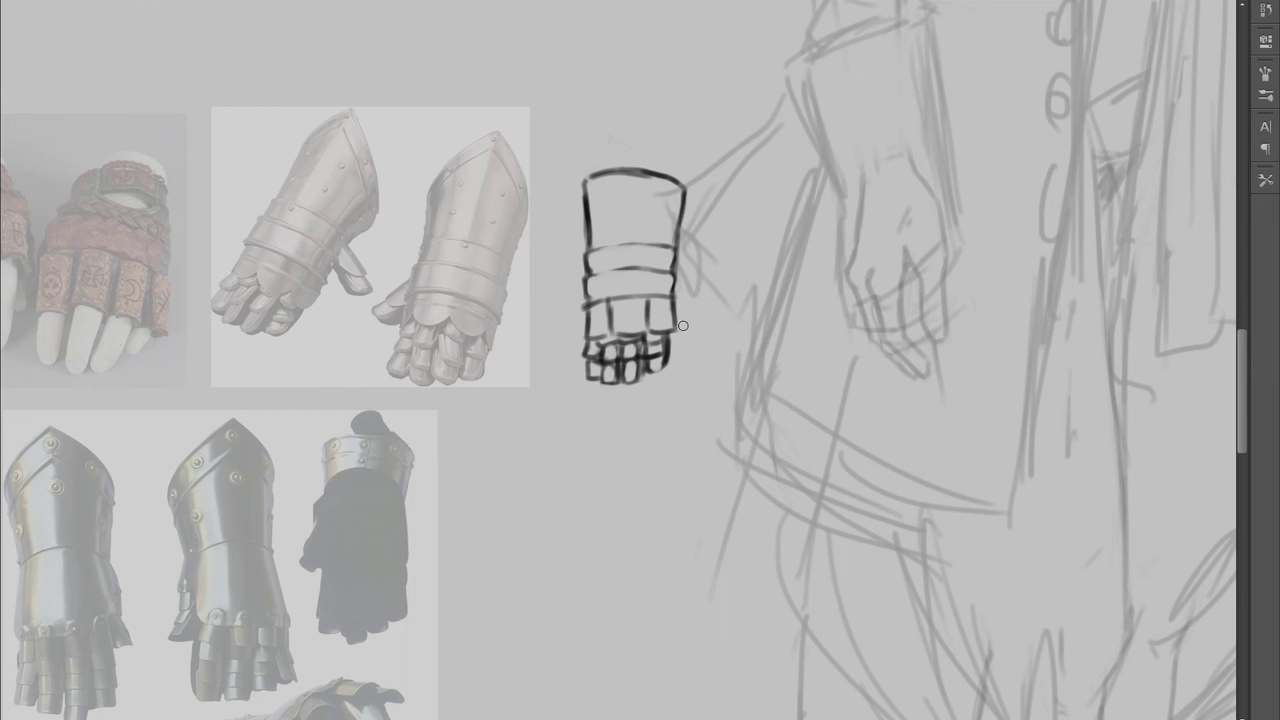
# Move the inked gauntlet onto the figure's near hand and rotate it to follow the forearm's angle
pyautogui.moveTo(690, 367); pyautogui.dragTo(930, 327)
pyautogui.moveTo(824, 310); pyautogui.dragTo(900, 298)
pyautogui.hotkey('ctrl', '-')
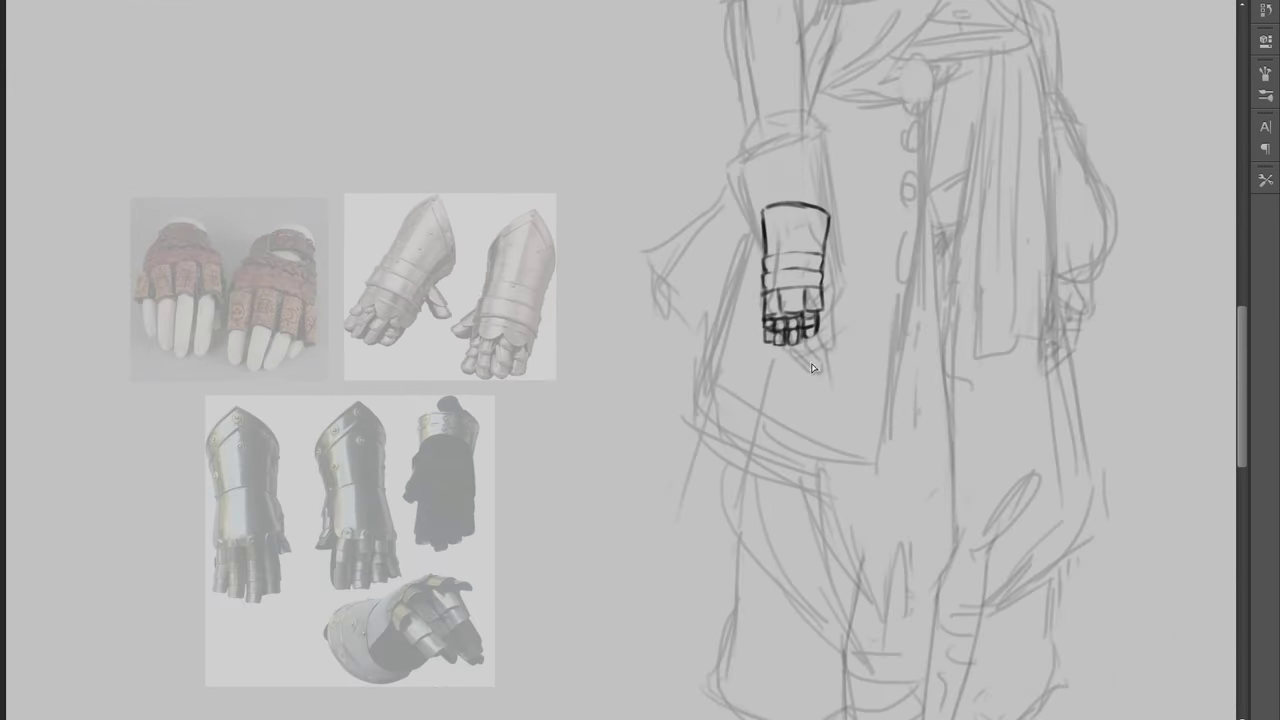
pyautogui.moveTo(765, 343); pyautogui.dragTo(784, 344)
pyautogui.hotkey('ctrl', 't')
pyautogui.moveTo(830, 202)
pyautogui.mouseDown()
pyautogui.moveTo(811, 151)
pyautogui.moveTo(784, 163)
pyautogui.mouseUp()
pyautogui.hotkey('ctrl', '-')
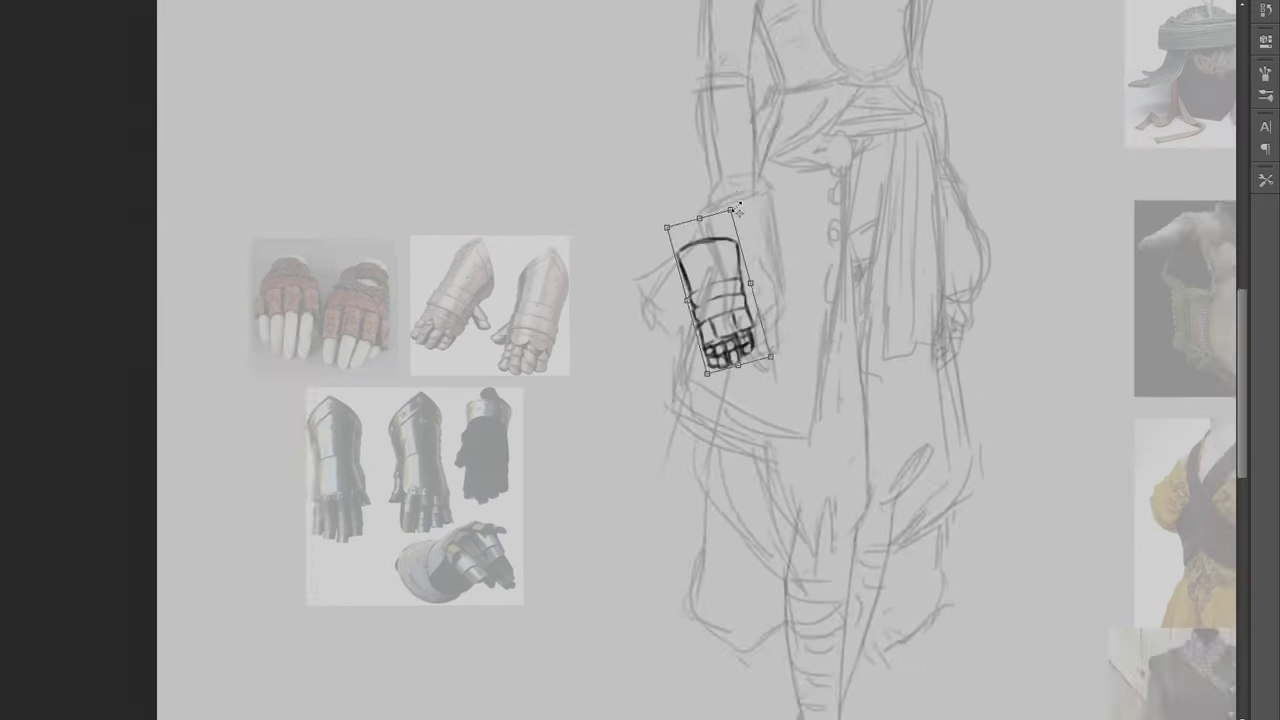
pyautogui.moveTo(810, 234); pyautogui.dragTo(586, 319)
pyautogui.press('Return')
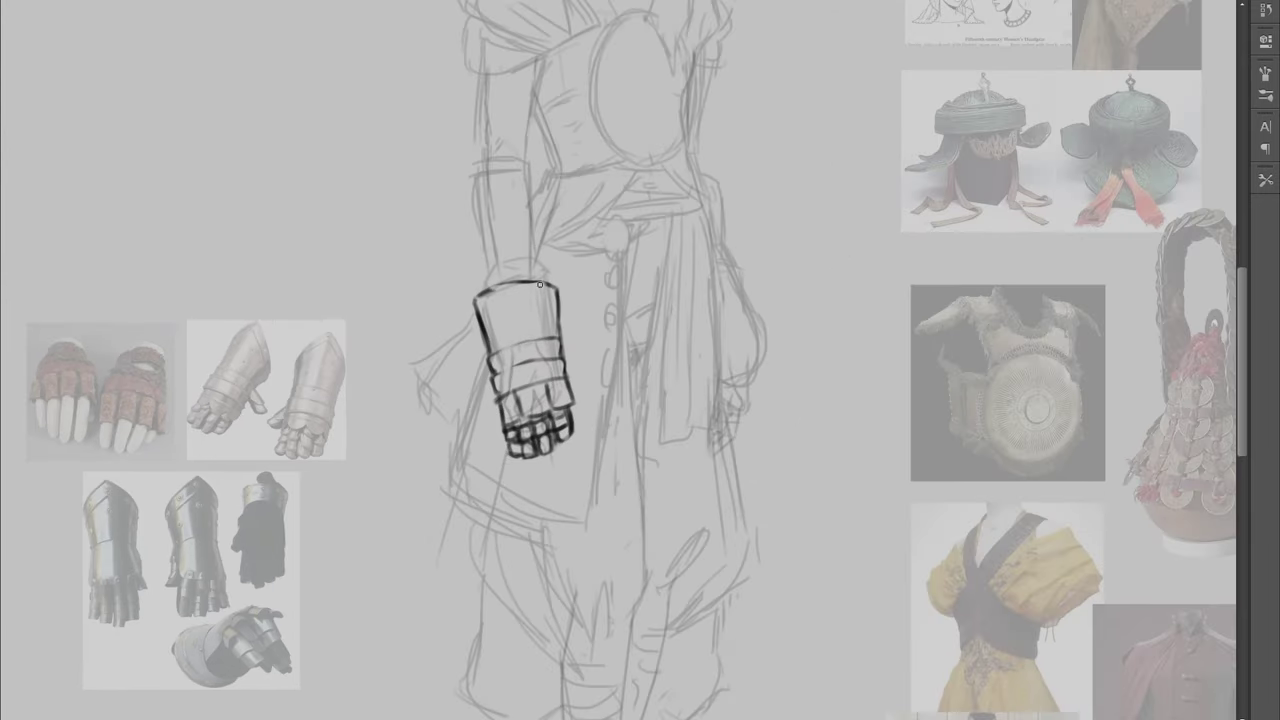
# Ink the gauntlet's cuff band and strengthen the contours of its wrist and hand plates
pyautogui.moveTo(478, 300); pyautogui.dragTo(556, 295)
pyautogui.moveTo(489, 300); pyautogui.dragTo(498, 338)
pyautogui.moveTo(499, 346); pyautogui.dragTo(505, 367)
pyautogui.moveTo(507, 370); pyautogui.dragTo(503, 430)
pyautogui.moveTo(563, 379); pyautogui.dragTo(576, 416)
pyautogui.hotkey('ctrl', 'z')
pyautogui.hotkey('ctrl', '-')
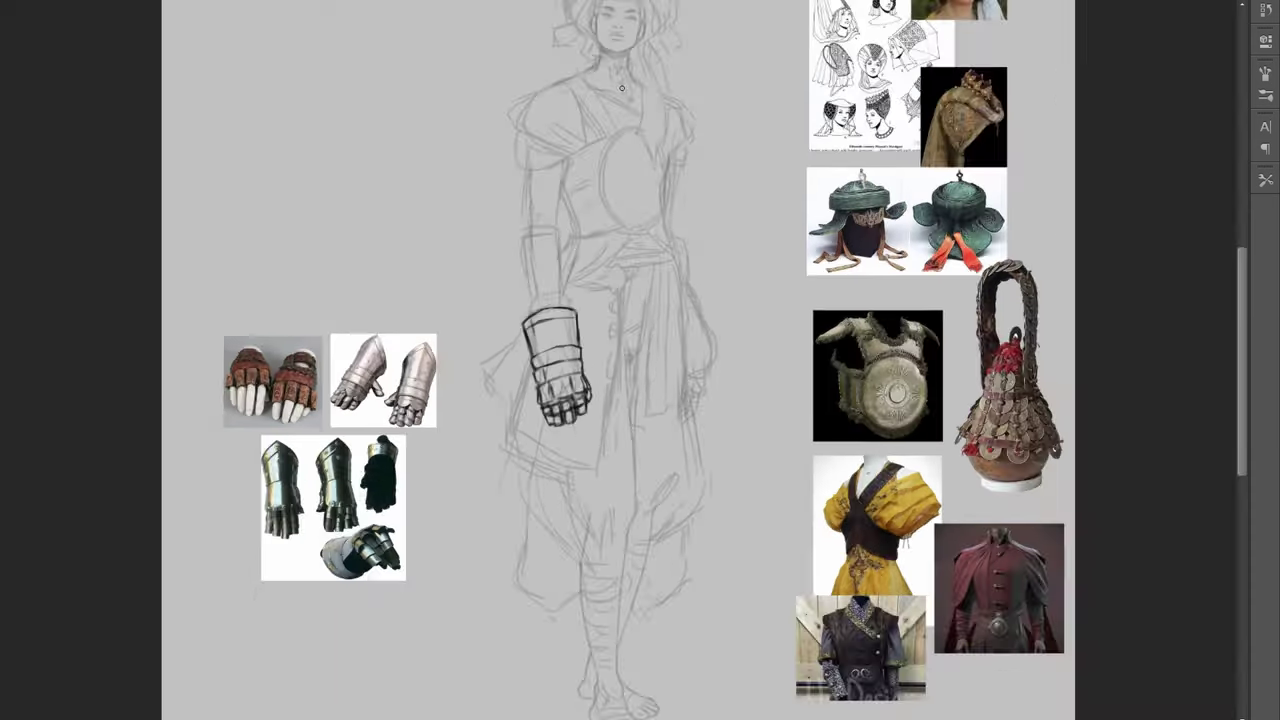
# Ink a gathered cloth cuff emerging above the gauntlet
pyautogui.hotkey('ctrl', '+')
pyautogui.moveTo(476, 296); pyautogui.dragTo(500, 264)
pyautogui.moveTo(500, 264); pyautogui.dragTo(519, 260)
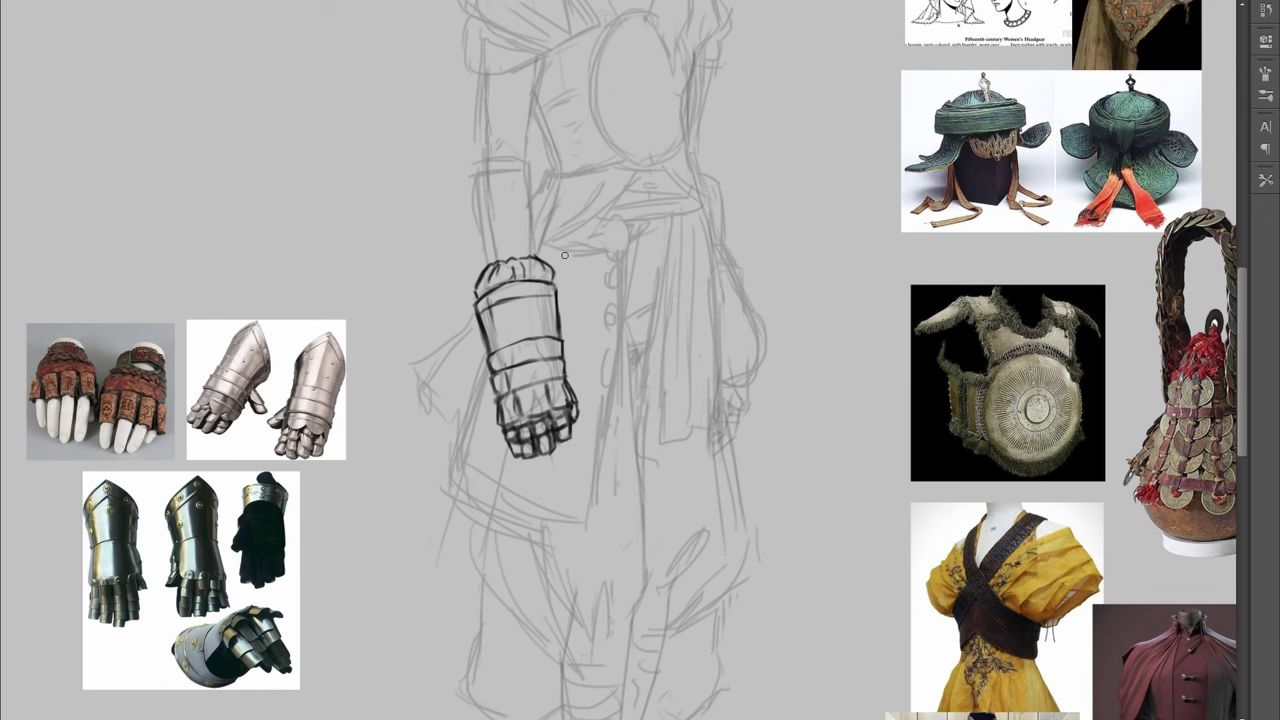
# Ink the bodice's side and lower edge, and the gathered cuff of the near puffed sleeve
pyautogui.scroll(3, 560, 310)
pyautogui.moveTo(554, 311); pyautogui.dragTo(662, 275)
pyautogui.hotkey('ctrl', 'z')
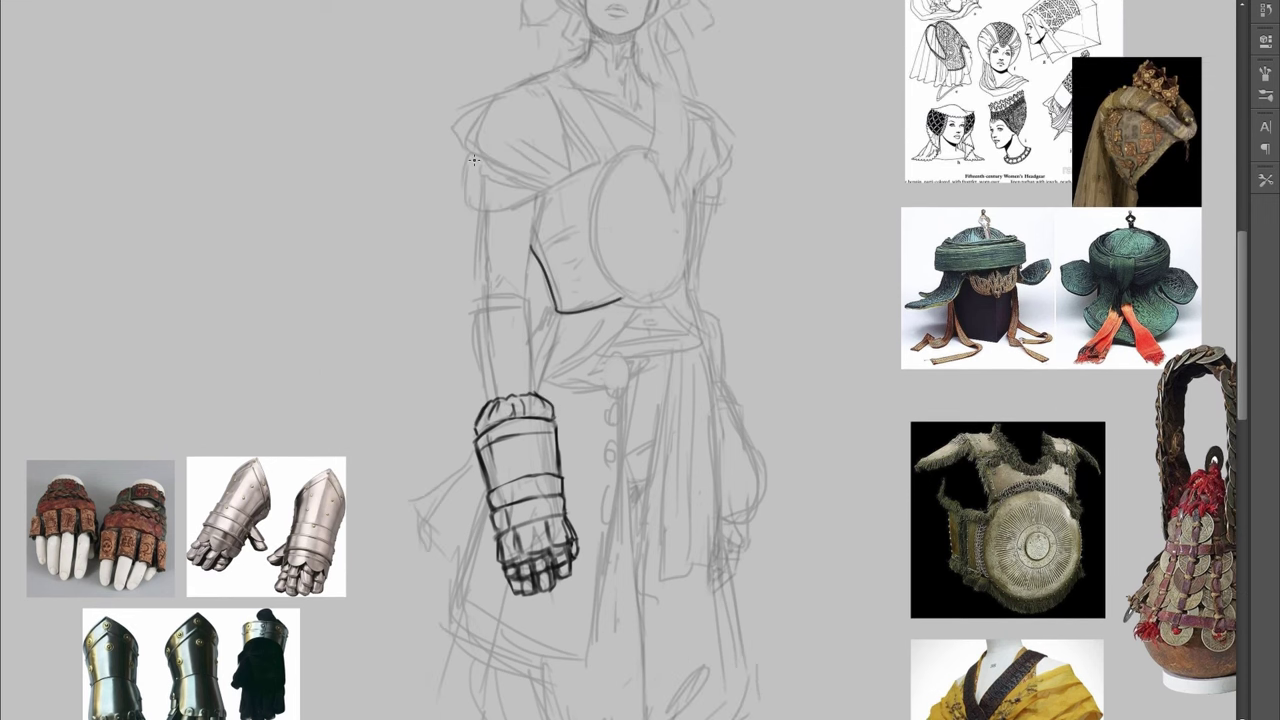
pyautogui.moveTo(469, 153); pyautogui.dragTo(464, 174)
pyautogui.moveTo(464, 174)
pyautogui.mouseDown()
pyautogui.moveTo(466, 209)
pyautogui.moveTo(482, 211)
pyautogui.moveTo(566, 179)
pyautogui.mouseUp()
pyautogui.hotkey('ctrl', 'z')
pyautogui.moveTo(482, 172); pyautogui.dragTo(528, 189)
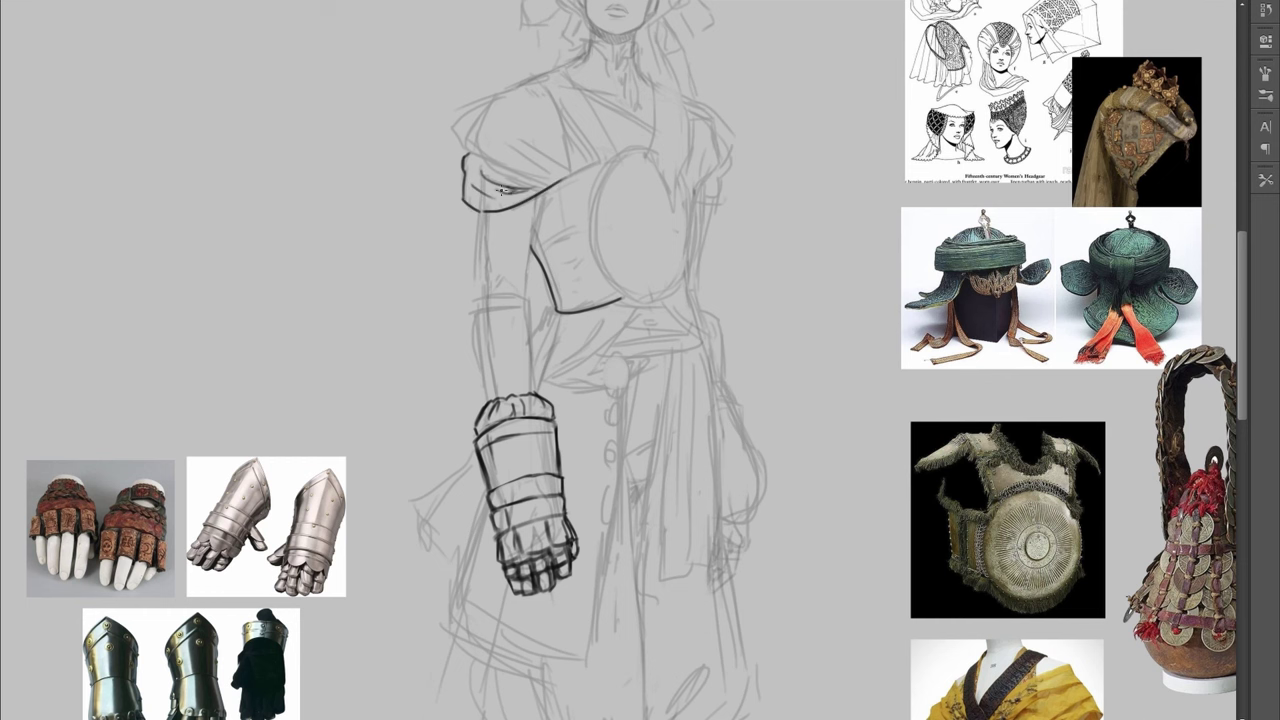
# Ink the large oval plate on the front of the bodice
pyautogui.scroll(1, 598, 215)
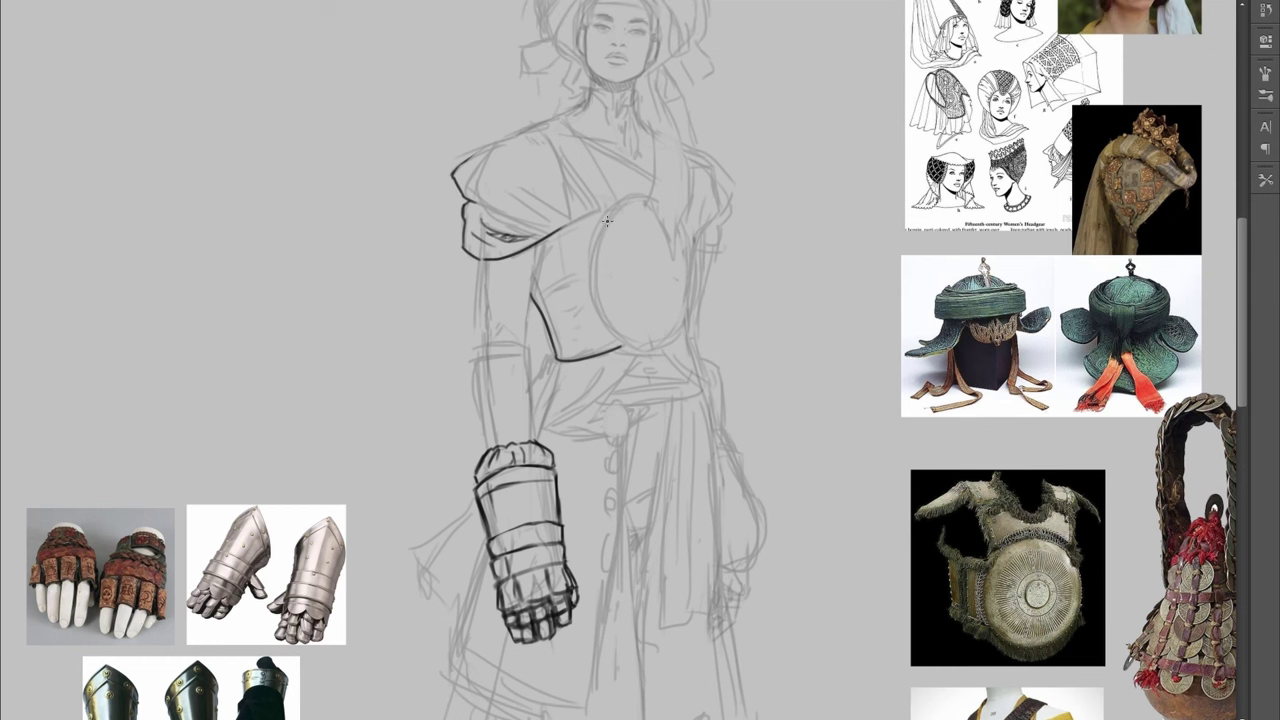
pyautogui.moveTo(596, 215)
pyautogui.mouseDown()
pyautogui.moveTo(618, 338)
pyautogui.moveTo(686, 330)
pyautogui.mouseUp()
pyautogui.moveTo(610, 198)
pyautogui.mouseDown()
pyautogui.moveTo(674, 205)
pyautogui.moveTo(696, 278)
pyautogui.moveTo(658, 348)
pyautogui.mouseUp()
pyautogui.moveTo(696, 268); pyautogui.dragTo(664, 346)
pyautogui.moveTo(633, 192)
pyautogui.mouseDown()
pyautogui.moveTo(693, 300)
pyautogui.moveTo(674, 335)
pyautogui.mouseUp()
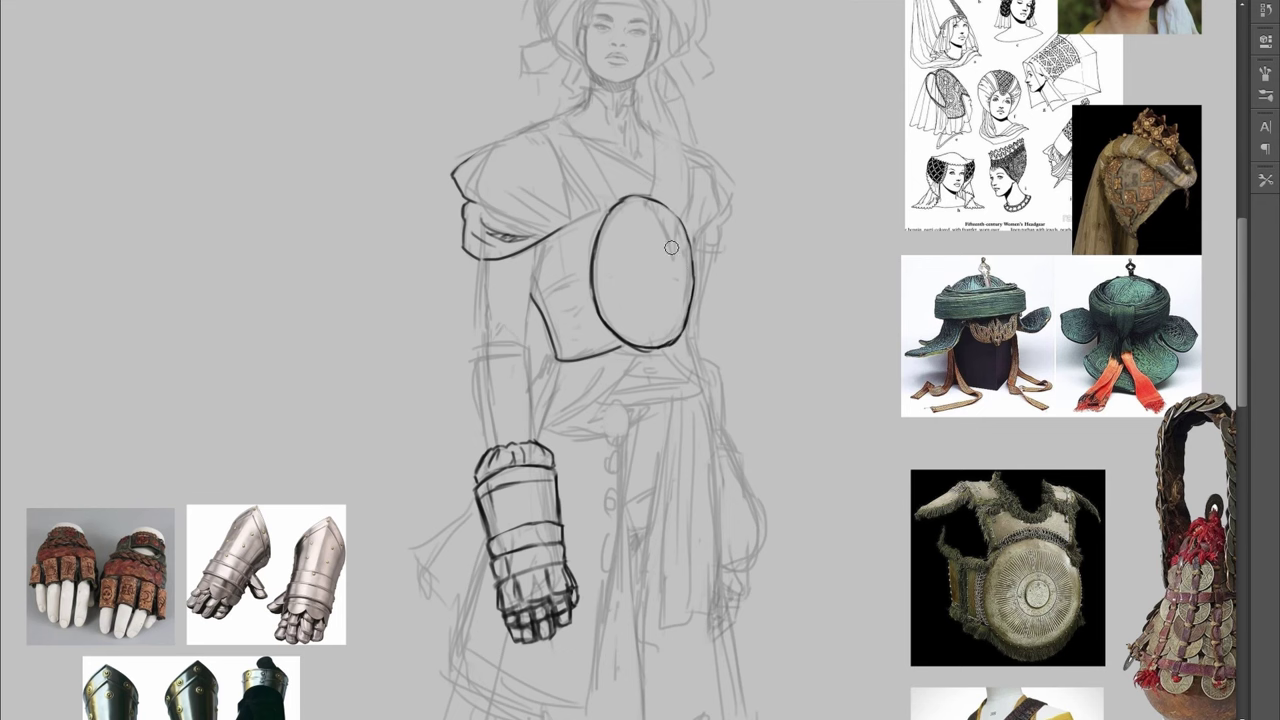
# Refine the oval chest plate into a clean outline, checking its shape in a mirrored view
pyautogui.moveTo(630, 225)
pyautogui.mouseDown()
pyautogui.moveTo(670, 320)
pyautogui.moveTo(650, 250)
pyautogui.mouseUp()
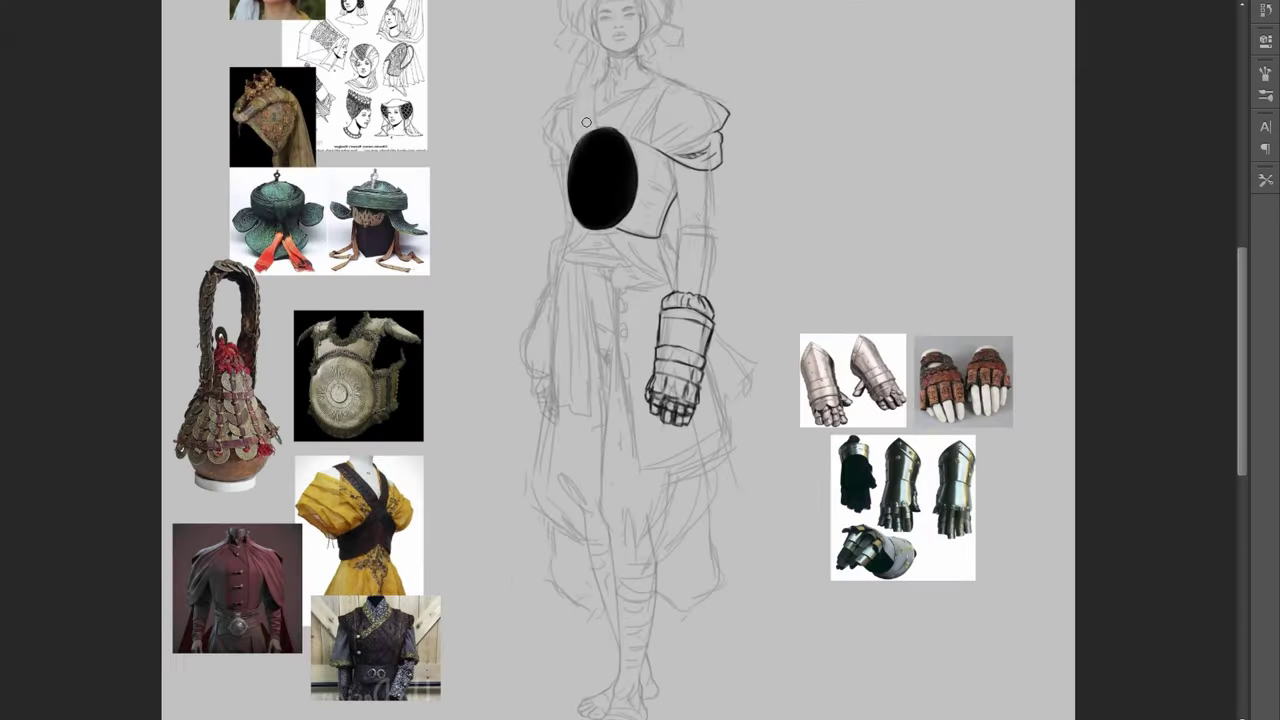
pyautogui.moveTo(584, 140); pyautogui.dragTo(600, 190)
pyautogui.scroll(2, 600, 210)
pyautogui.moveTo(600, 251)
pyautogui.mouseDown()
pyautogui.moveTo(580, 214)
pyautogui.moveTo(620, 270)
pyautogui.moveTo(586, 214)
pyautogui.moveTo(630, 190)
pyautogui.moveTo(610, 285)
pyautogui.moveTo(615, 175)
pyautogui.moveTo(586, 229)
pyautogui.moveTo(556, 190)
pyautogui.mouseUp()
pyautogui.hotkey('ctrl', 'shift', 'h')
pyautogui.scroll(2, 585, 290)
# Ink the bodice's upper edge up to the oval plate and the strap running over the shoulder
pyautogui.moveTo(556, 304); pyautogui.dragTo(613, 284)
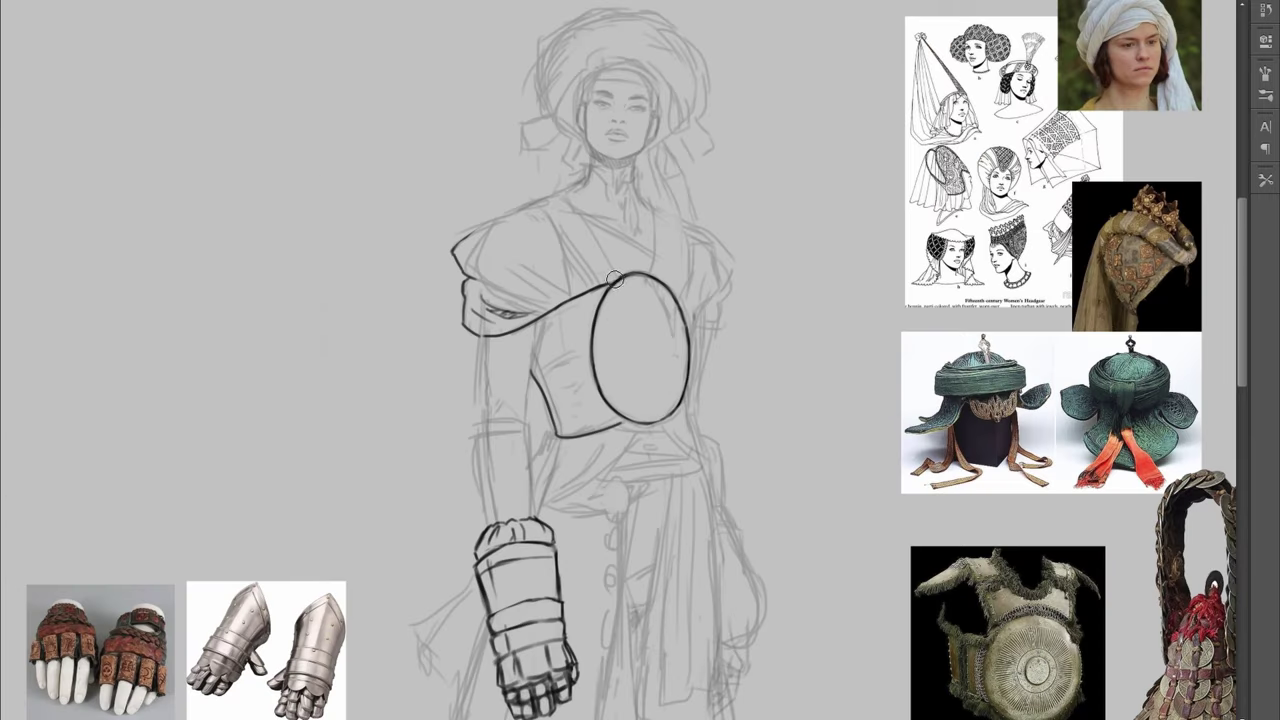
pyautogui.moveTo(543, 208); pyautogui.dragTo(596, 281)
pyautogui.hotkey('ctrl', 'z')
pyautogui.moveTo(526, 203); pyautogui.dragTo(605, 327)
# Erase stray lines at the top of the oval plate and adjust the bodice linework with Free Transform
pyautogui.press('e')
pyautogui.moveTo(618, 263); pyautogui.dragTo(648, 250)
pyautogui.hotkey('ctrl', 't')
pyautogui.moveTo(700, 187); pyautogui.dragTo(708, 200)
pyautogui.press('Return')
pyautogui.hotkey('ctrl', 't')
pyautogui.press('Return')
pyautogui.moveTo(595, 192)
pyautogui.mouseDown()
pyautogui.moveTo(540, 205)
pyautogui.moveTo(578, 262)
pyautogui.mouseUp()
# Ink the puffed sleeve's top contour and fabric folds, checking the figure in a mirrored view
pyautogui.press('b')
pyautogui.hotkey('ctrl', 'shift', 'h')
pyautogui.hotkey('ctrl', '-')
pyautogui.hotkey('ctrl', 'z')
pyautogui.moveTo(671, 234)
pyautogui.mouseDown()
pyautogui.moveTo(643, 281)
pyautogui.moveTo(721, 282)
pyautogui.mouseUp()
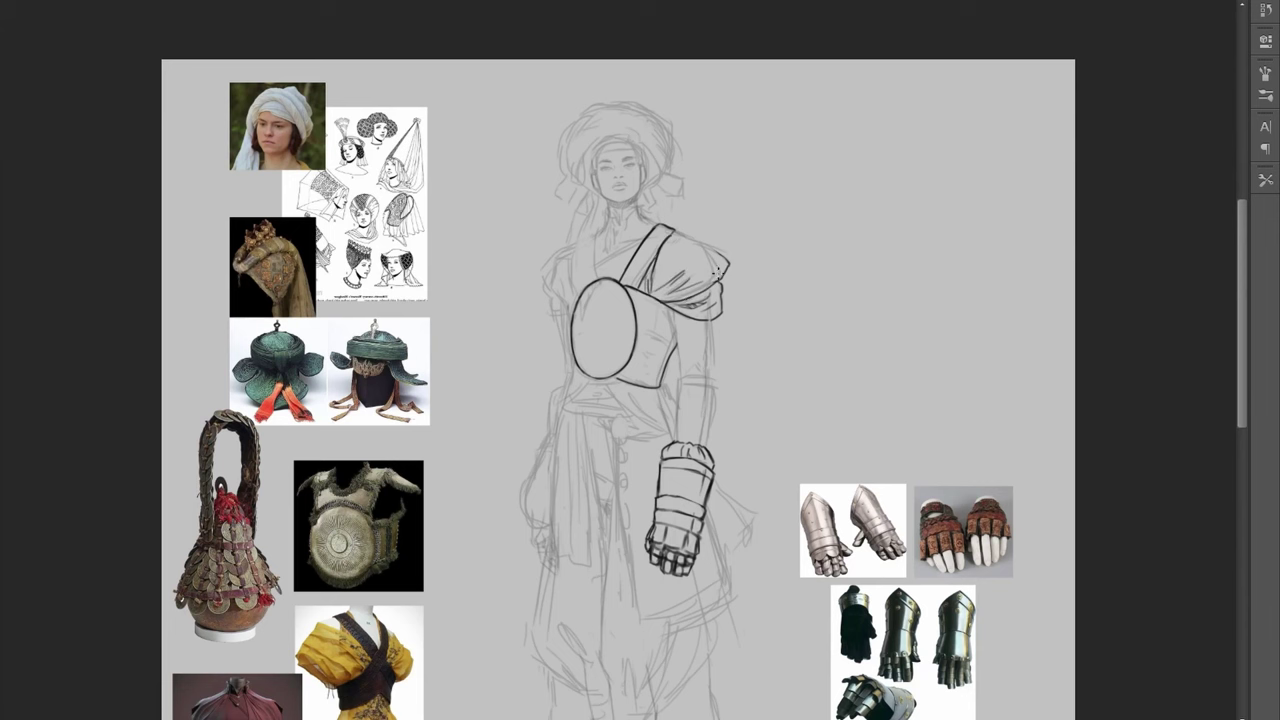
pyautogui.press('h')
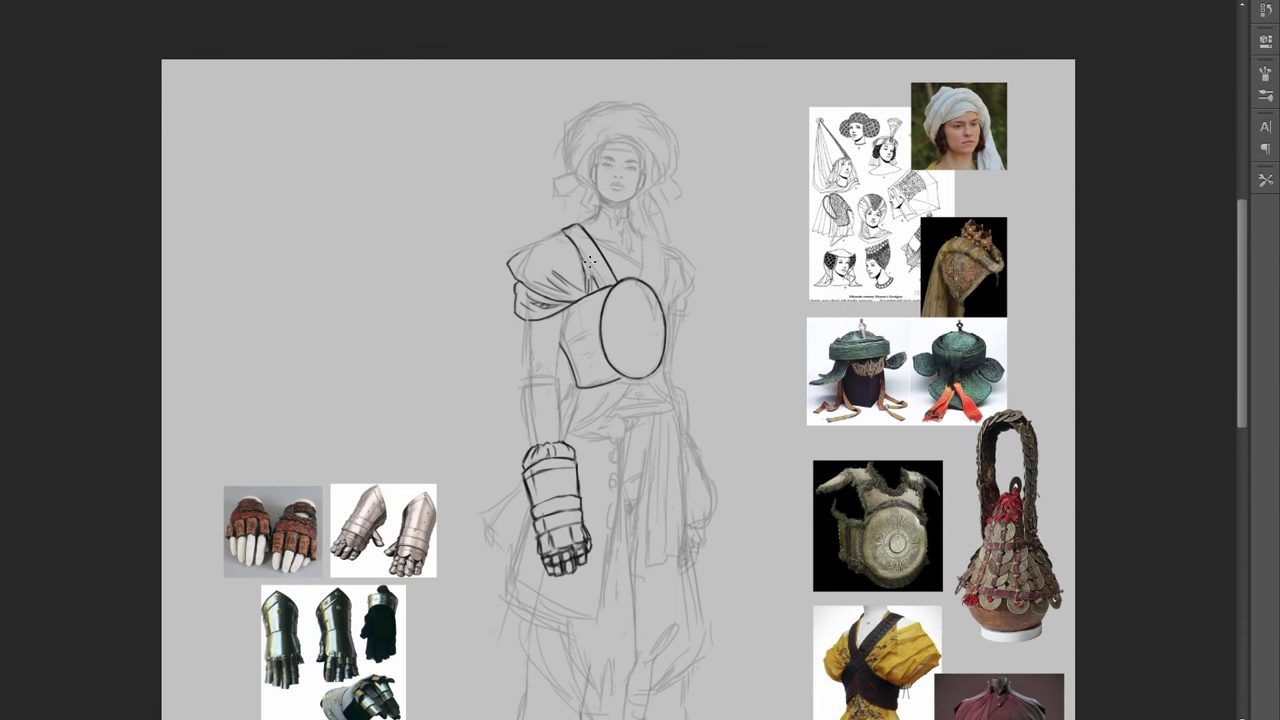
pyautogui.hotkey('ctrl', '+')
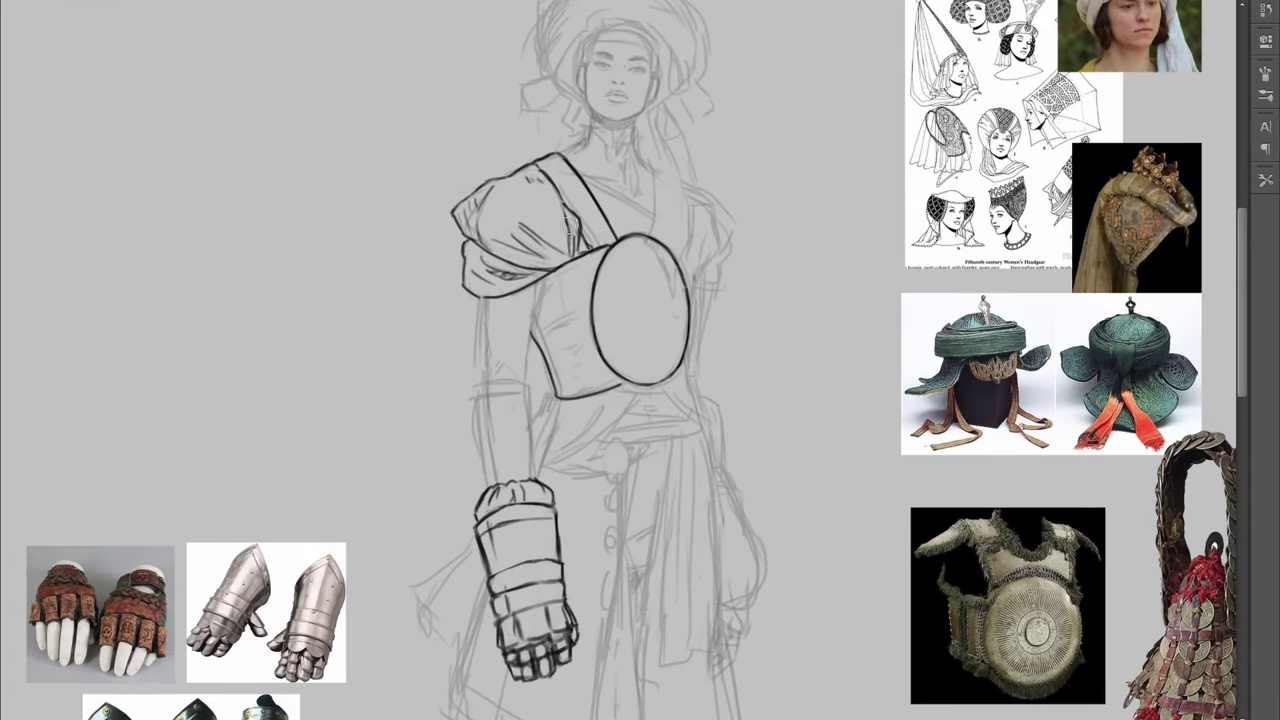
pyautogui.hotkey('ctrl', '-')
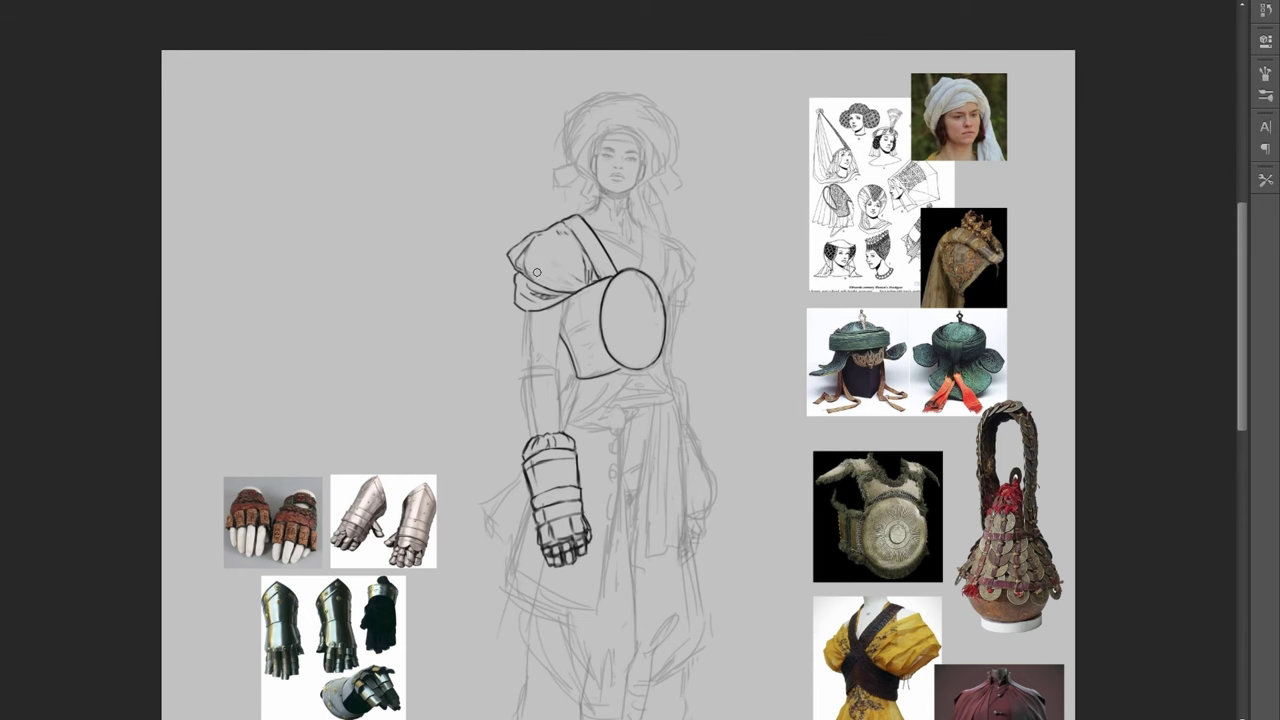
pyautogui.hotkey('ctrl', 'shift', 'h')
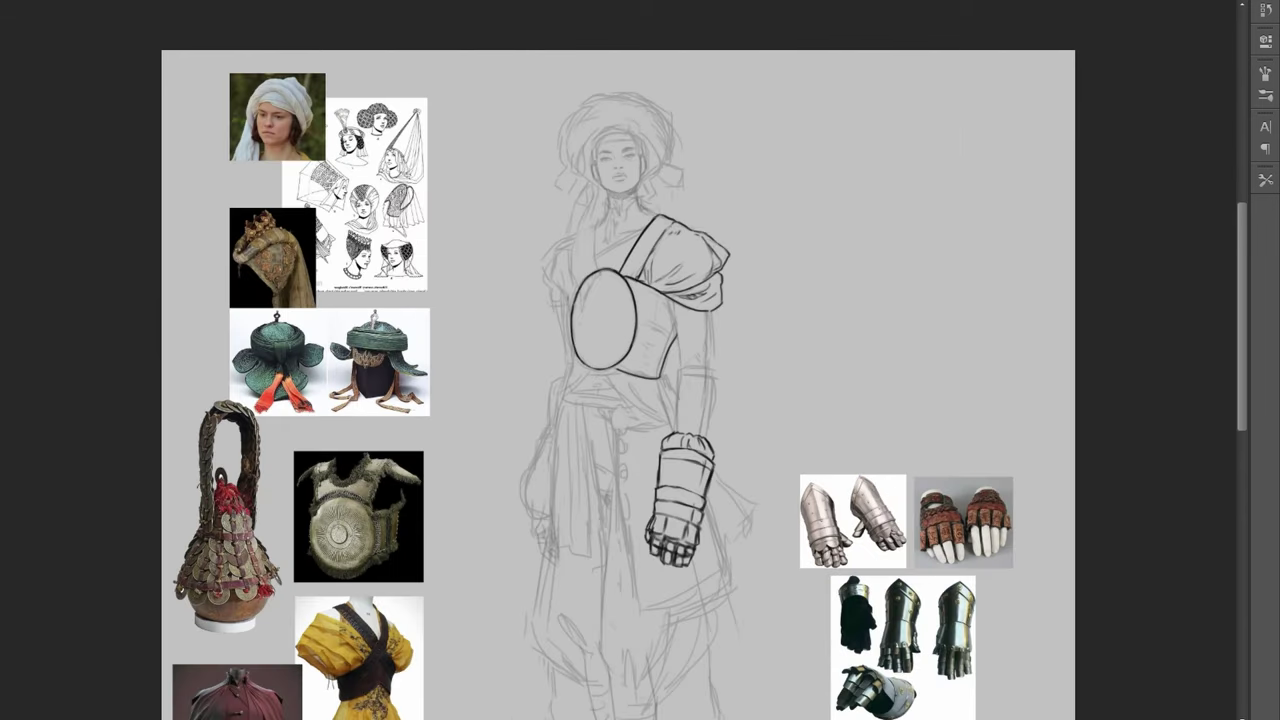
pyautogui.press('h')
# Ink the sides of the face, the jawline and the neck
pyautogui.hotkey('ctrl', '+')
pyautogui.moveTo(565, 212)
pyautogui.mouseDown()
pyautogui.moveTo(580, 292)
pyautogui.moveTo(583, 267)
pyautogui.moveTo(611, 284)
pyautogui.mouseUp()
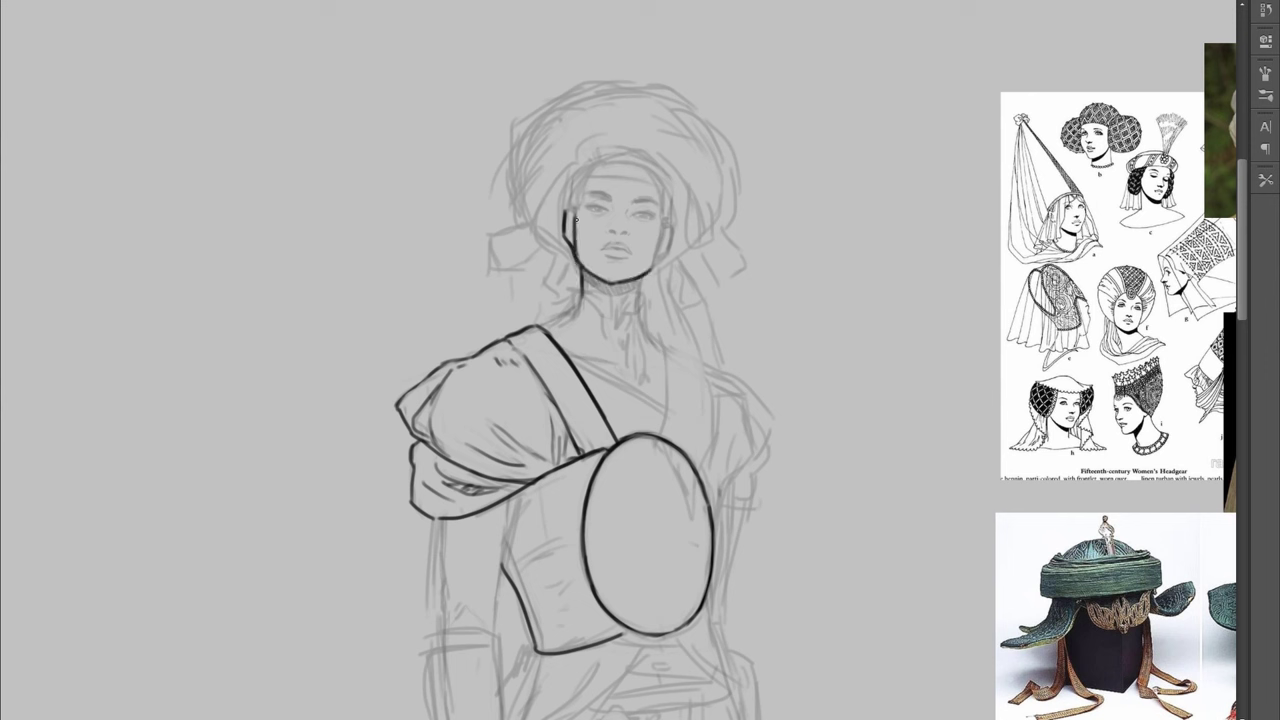
pyautogui.moveTo(674, 229); pyautogui.dragTo(639, 308)
# Ink the turban's wrapped folds beside the near side of the face and its upper outer contour
pyautogui.moveTo(567, 166); pyautogui.dragTo(531, 218)
pyautogui.hscroll(3, 391, 215)
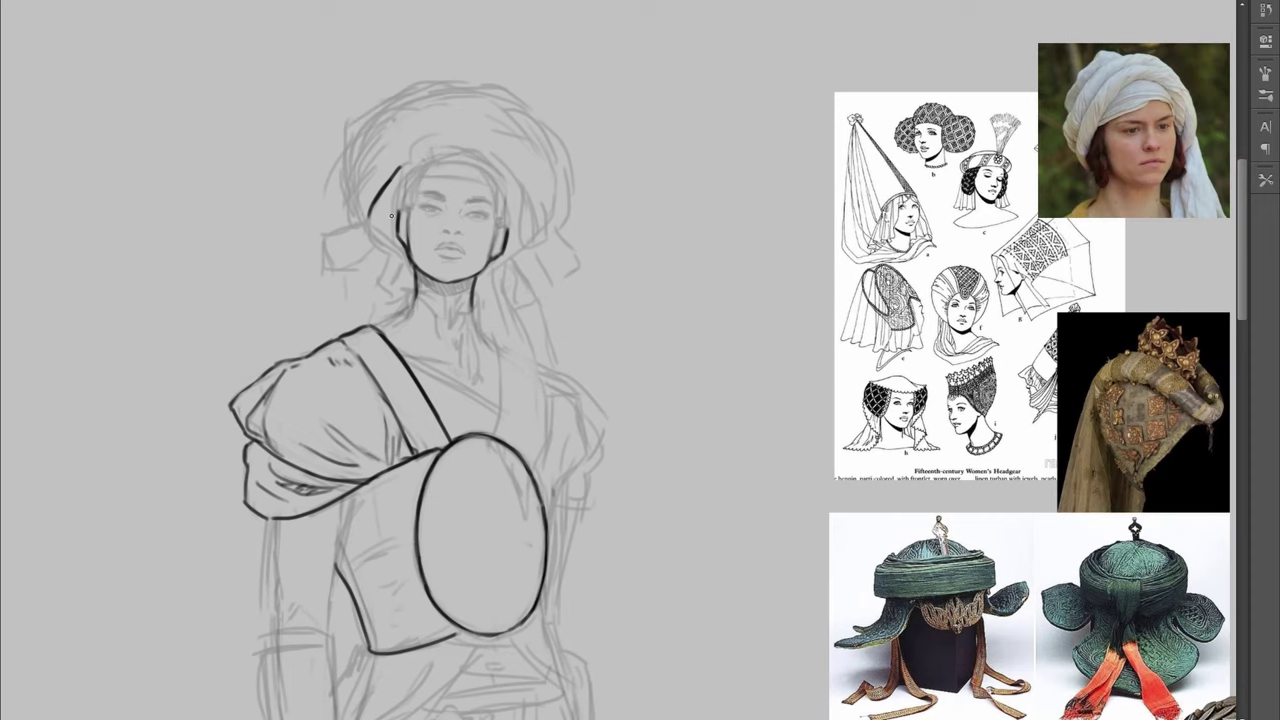
pyautogui.moveTo(420, 166); pyautogui.dragTo(398, 212)
pyautogui.moveTo(369, 214)
pyautogui.mouseDown()
pyautogui.moveTo(371, 240)
pyautogui.moveTo(408, 263)
pyautogui.mouseUp()
pyautogui.hotkey('ctrl', 'z')
pyautogui.moveTo(398, 167)
pyautogui.mouseDown()
pyautogui.moveTo(392, 211)
pyautogui.moveTo(367, 232)
pyautogui.mouseUp()
pyautogui.moveTo(348, 202); pyautogui.dragTo(423, 150)
pyautogui.hotkey('ctrl', 'z')
pyautogui.moveTo(350, 198); pyautogui.dragTo(429, 123)
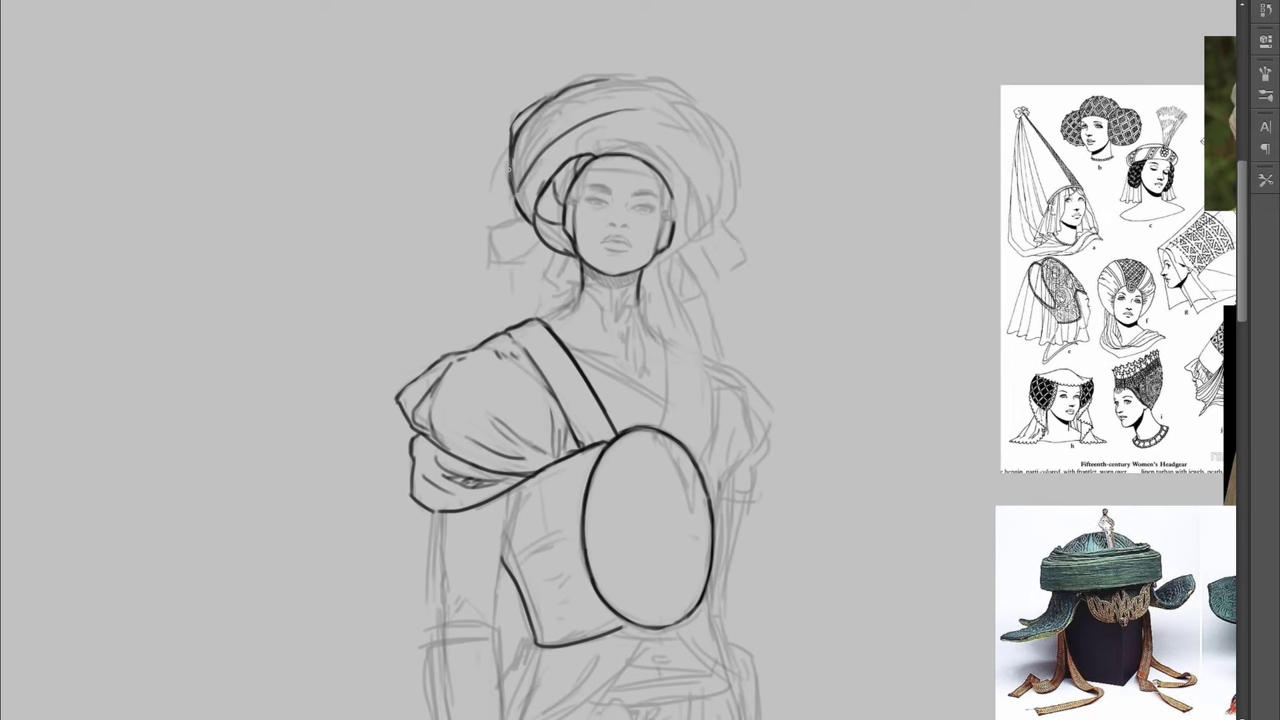
# Ink the turban's inner edge on the far side of the face and try a headband line across the forehead
pyautogui.moveTo(511, 155); pyautogui.dragTo(513, 183)
pyautogui.hotkey('ctrl', 'z')
pyautogui.moveTo(672, 162); pyautogui.dragTo(700, 196)
pyautogui.moveTo(668, 156); pyautogui.dragTo(688, 157)
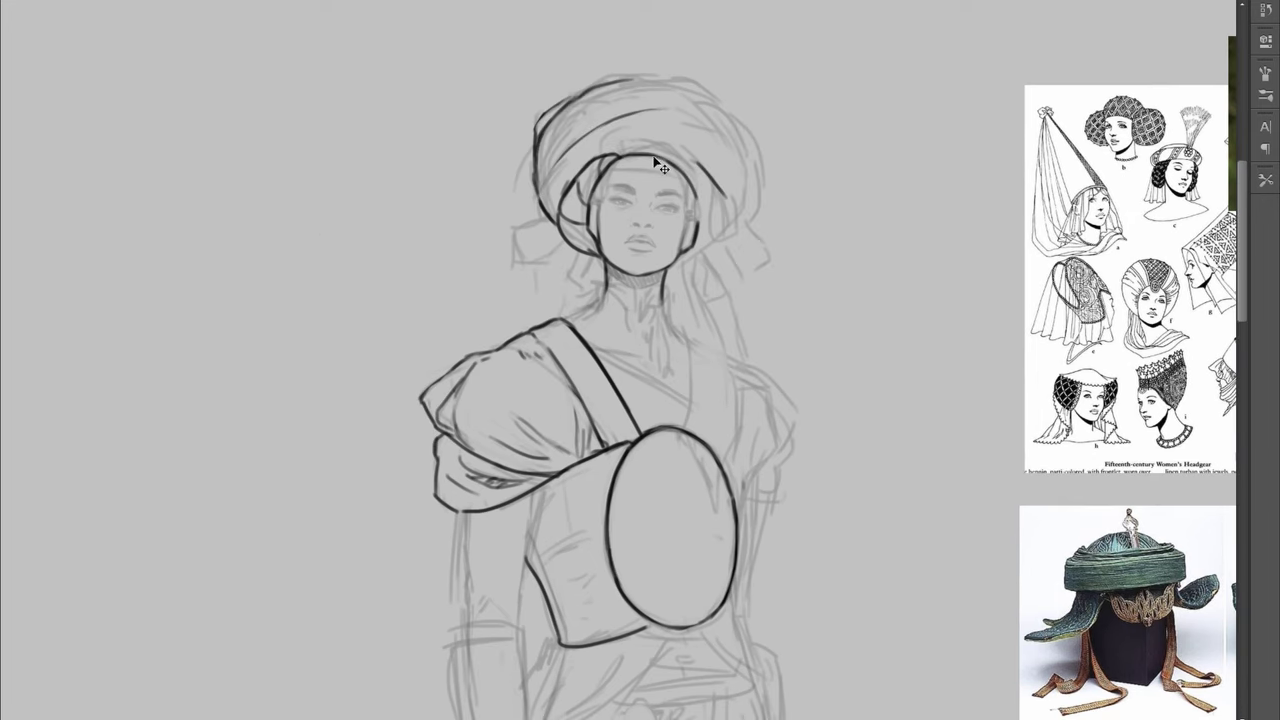
pyautogui.moveTo(608, 169); pyautogui.dragTo(688, 178)
pyautogui.moveTo(604, 170); pyautogui.dragTo(694, 181)
pyautogui.hotkey('ctrl', 'z')
# Ink the turban's far outer contour, the headband over the forehead and the fold beside the cheek
pyautogui.moveTo(722, 106)
pyautogui.mouseDown()
pyautogui.moveTo(762, 198)
pyautogui.moveTo(745, 228)
pyautogui.mouseUp()
pyautogui.moveTo(706, 162)
pyautogui.mouseDown()
pyautogui.moveTo(740, 218)
pyautogui.moveTo(716, 237)
pyautogui.moveTo(707, 163)
pyautogui.mouseUp()
pyautogui.moveTo(618, 154); pyautogui.dragTo(709, 166)
pyautogui.moveTo(708, 233); pyautogui.dragTo(697, 243)
pyautogui.moveTo(697, 243); pyautogui.dragTo(695, 203)
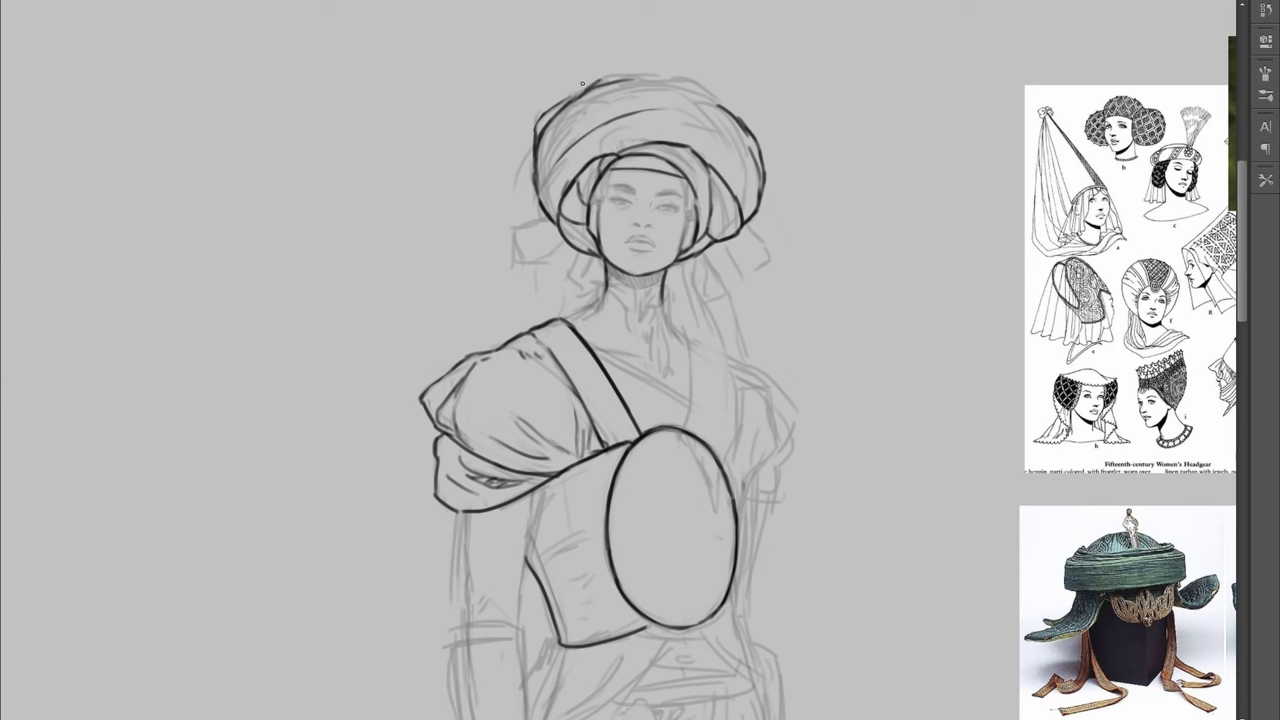
# Ink the turban's upper contour and the wrapped fold lines across its crown, erasing stray marks
pyautogui.moveTo(583, 86); pyautogui.dragTo(738, 122)
pyautogui.moveTo(566, 110)
pyautogui.mouseDown()
pyautogui.moveTo(724, 122)
pyautogui.moveTo(748, 198)
pyautogui.mouseUp()
pyautogui.hotkey('ctrl', 'z')
pyautogui.moveTo(664, 110); pyautogui.dragTo(713, 131)
pyautogui.moveTo(582, 110)
pyautogui.mouseDown()
pyautogui.moveTo(540, 171)
pyautogui.moveTo(567, 215)
pyautogui.mouseUp()
pyautogui.moveTo(550, 164); pyautogui.dragTo(562, 216)
pyautogui.press('e')
pyautogui.moveTo(600, 126); pyautogui.dragTo(559, 185)
pyautogui.hotkey('ctrl', '-')
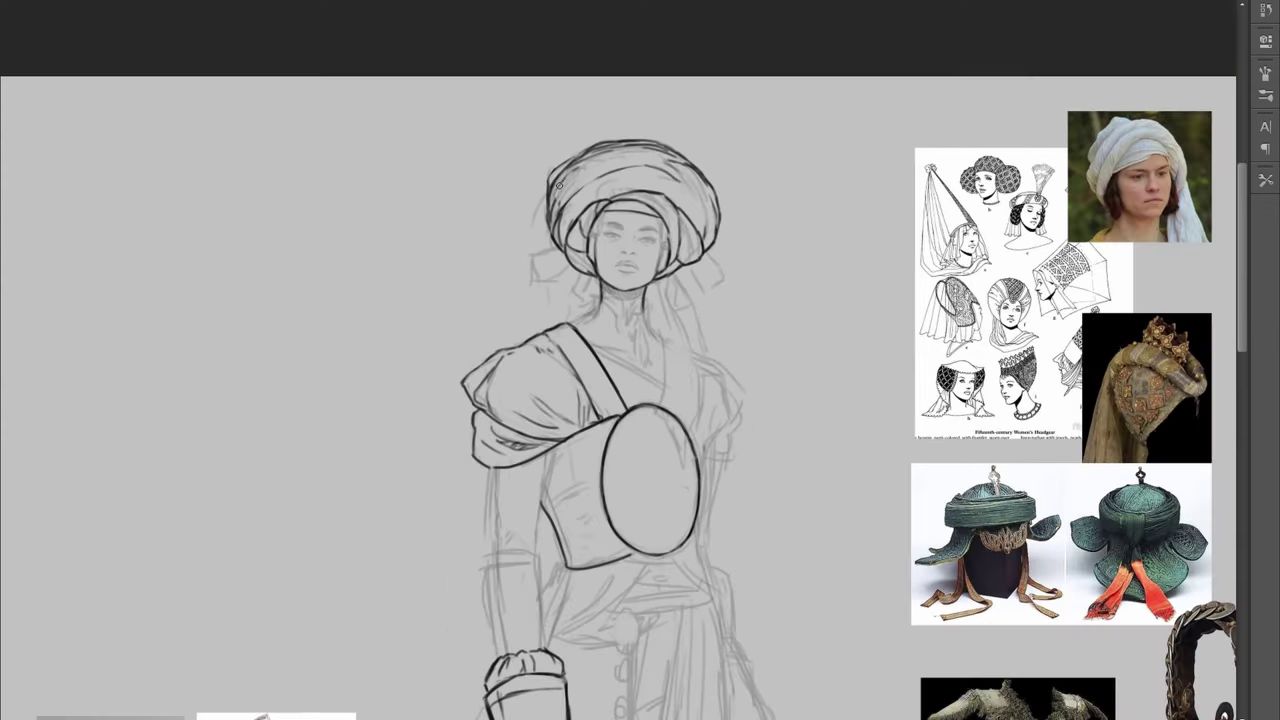
# Mirror the canvas and ink the short tabs hanging beneath the turban on the far side and the outer near-side tab
pyautogui.hotkey('ctrl', 'shift', 'h')
pyautogui.hotkey('ctrl', '+')
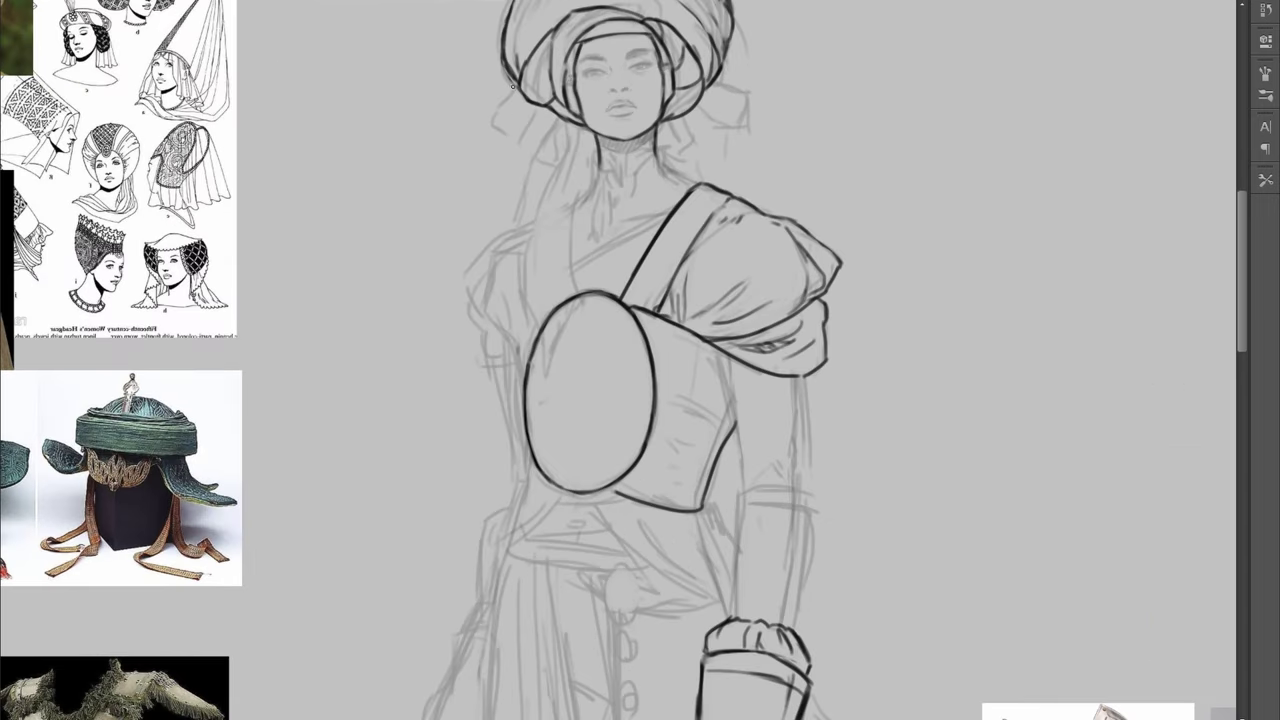
pyautogui.moveTo(494, 104)
pyautogui.mouseDown()
pyautogui.moveTo(518, 139)
pyautogui.moveTo(542, 108)
pyautogui.mouseUp()
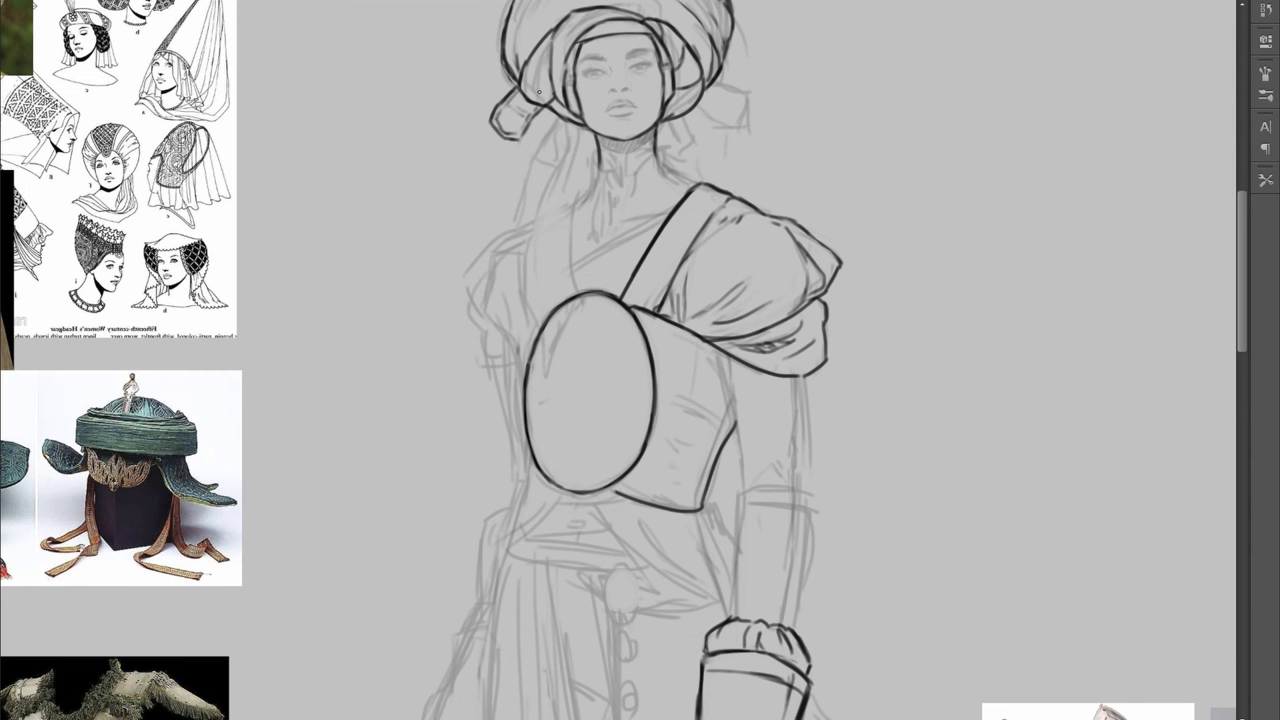
pyautogui.moveTo(551, 112)
pyautogui.mouseDown()
pyautogui.moveTo(538, 150)
pyautogui.moveTo(565, 163)
pyautogui.mouseUp()
pyautogui.scroll(3, 1166, 267)
pyautogui.moveTo(716, 249)
pyautogui.mouseDown()
pyautogui.moveTo(745, 272)
pyautogui.moveTo(711, 281)
pyautogui.mouseUp()
pyautogui.press('F2')
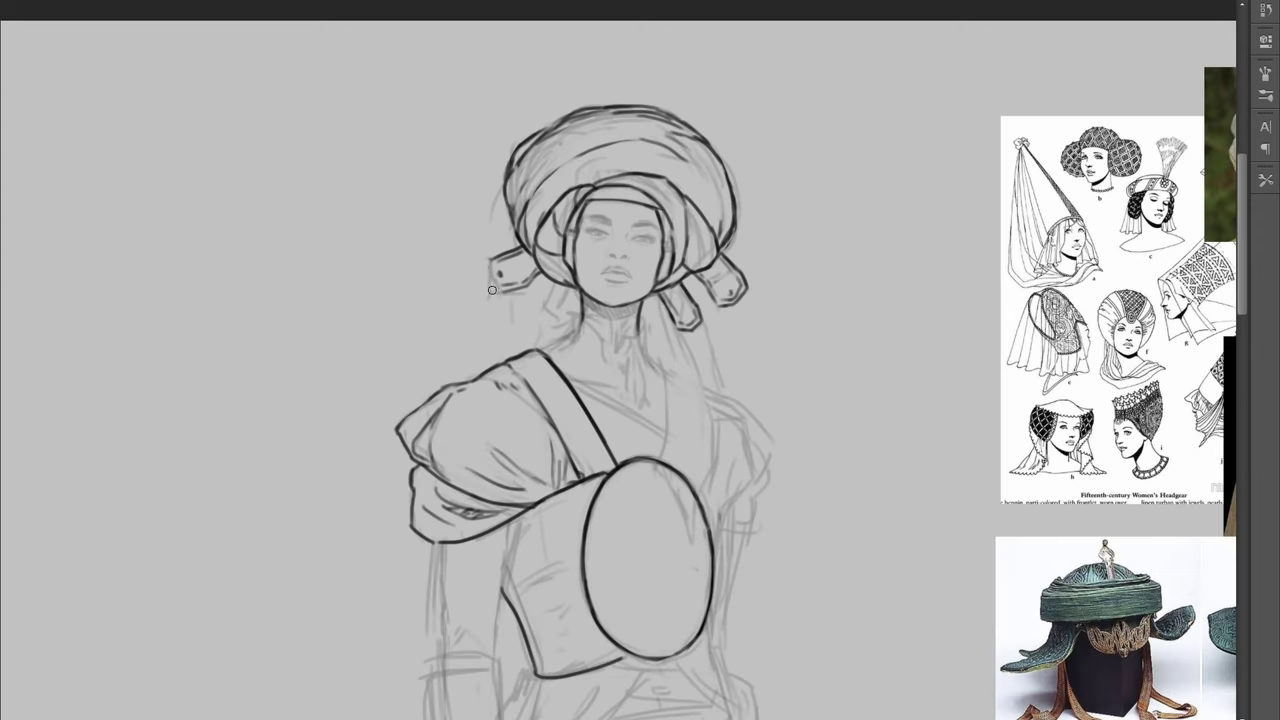
# Ink the second near-side tab under the turban, the line from neck to shoulder and the shadow under the chin
pyautogui.moveTo(491, 262)
pyautogui.mouseDown()
pyautogui.moveTo(492, 292)
pyautogui.moveTo(579, 318)
pyautogui.moveTo(578, 295)
pyautogui.moveTo(541, 351)
pyautogui.mouseUp()
pyautogui.hotkey('ctrl', 'z')
pyautogui.moveTo(583, 307)
pyautogui.mouseDown()
pyautogui.moveTo(561, 345)
pyautogui.moveTo(611, 323)
pyautogui.mouseUp()
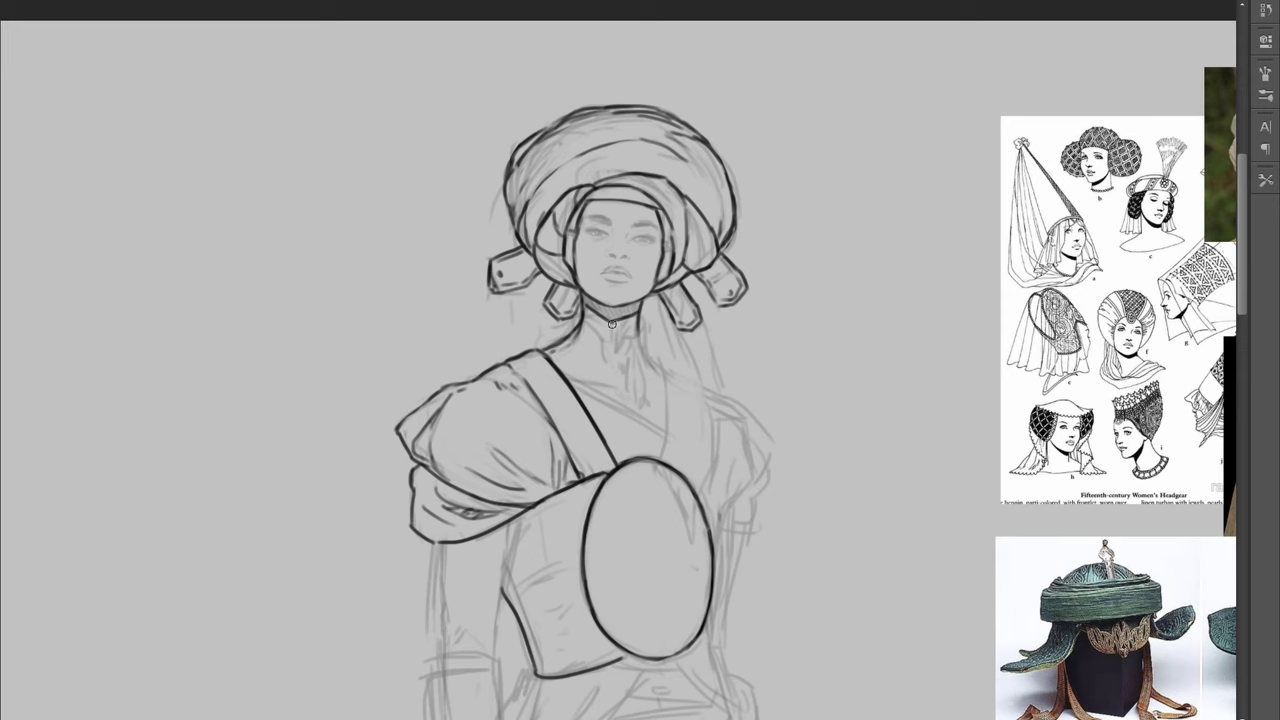
pyautogui.scroll(-1, 504, 243)
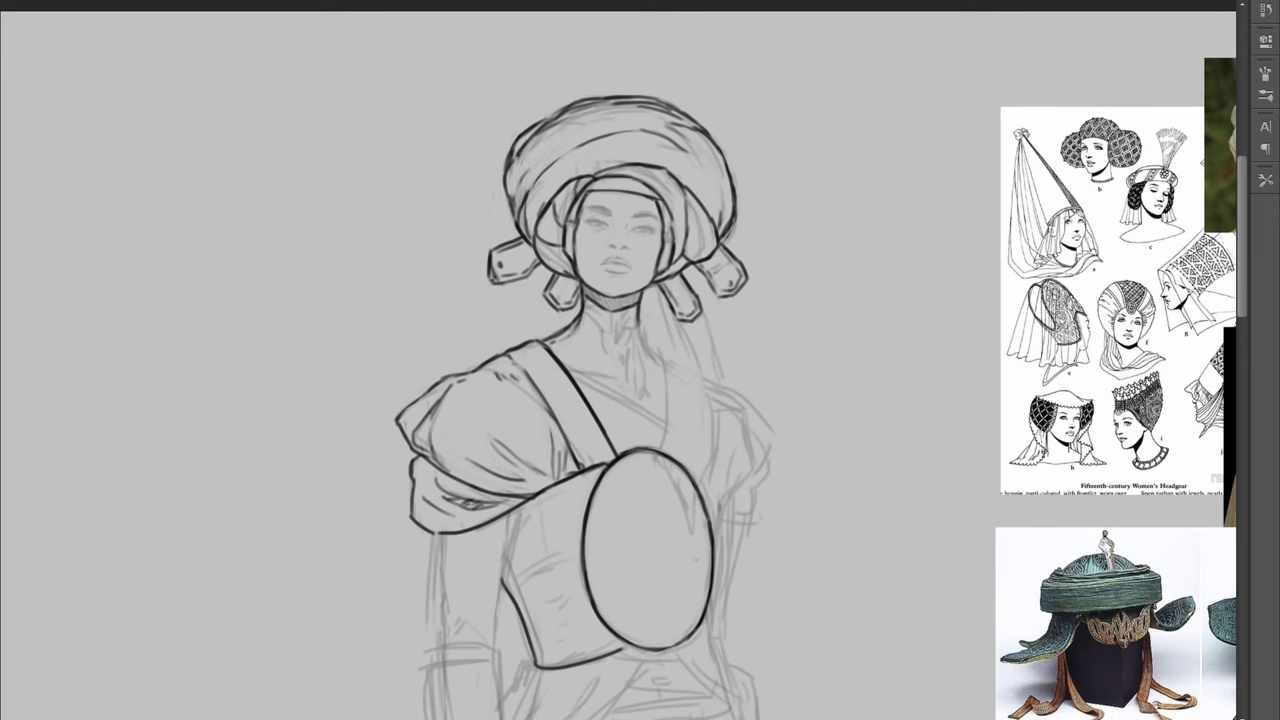
# Mirror the canvas and ink the scarf hanging from the turban's far side past the neck, with its inner folds
pyautogui.press('h')
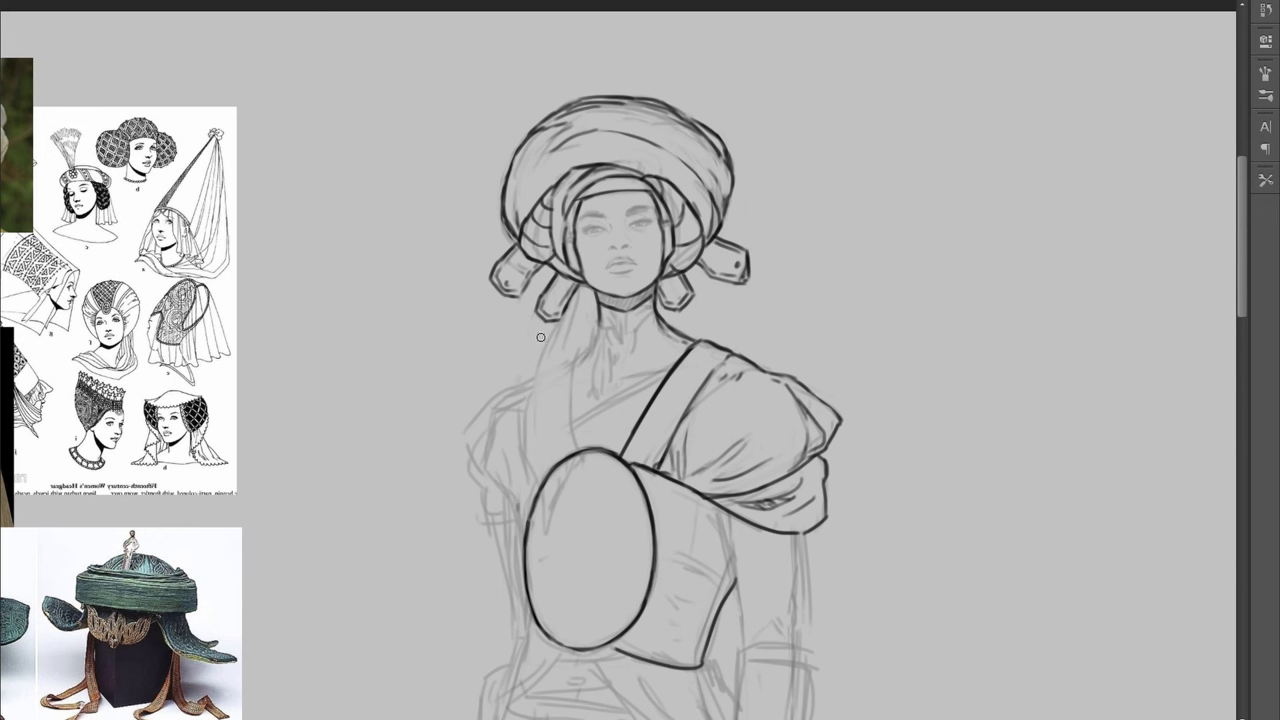
pyautogui.moveTo(572, 287)
pyautogui.mouseDown()
pyautogui.moveTo(545, 530)
pyautogui.moveTo(588, 450)
pyautogui.moveTo(540, 398)
pyautogui.mouseUp()
pyautogui.moveTo(598, 324)
pyautogui.mouseDown()
pyautogui.moveTo(571, 430)
pyautogui.moveTo(552, 380)
pyautogui.mouseUp()
pyautogui.moveTo(596, 290)
pyautogui.mouseDown()
pyautogui.moveTo(586, 341)
pyautogui.moveTo(541, 408)
pyautogui.mouseUp()
pyautogui.moveTo(557, 379); pyautogui.dragTo(538, 420)
pyautogui.hotkey('ctrl', '-')
pyautogui.hotkey('ctrl', 'shift', 'h')
pyautogui.hotkey('ctrl', '-')
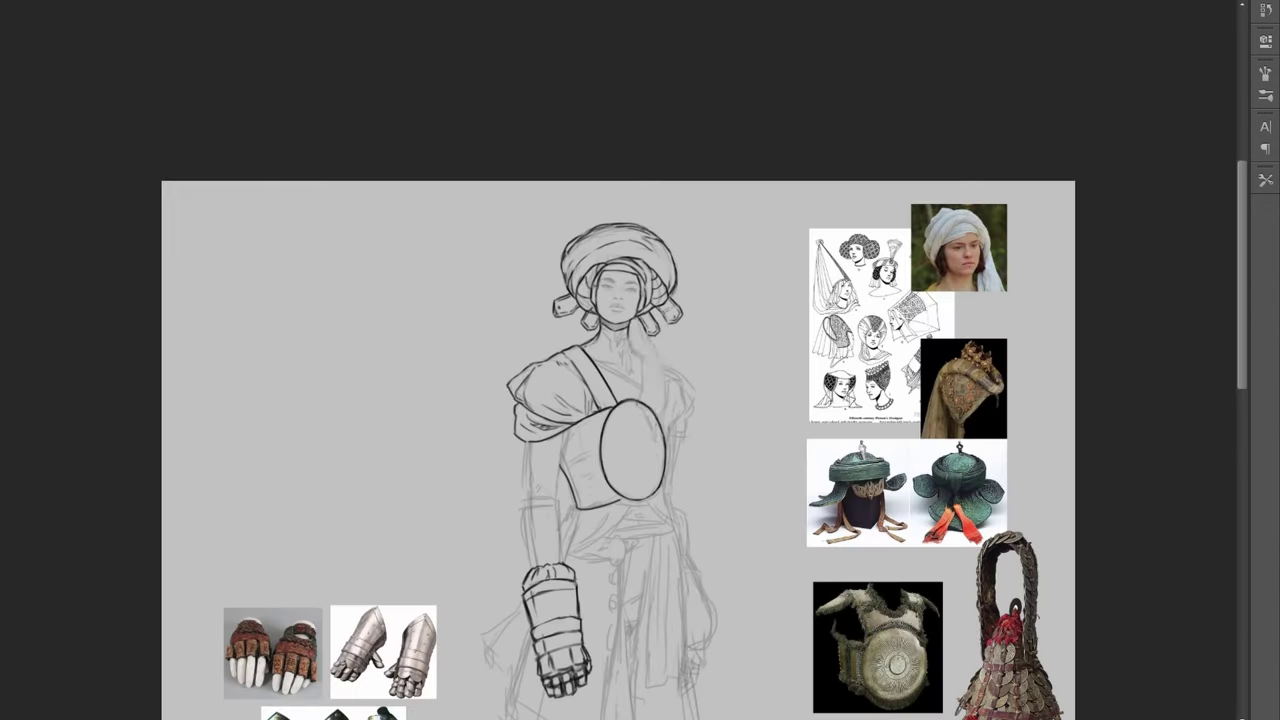
# Ink the scarf's ragged, tapering end over the oval breastplate, erasing and redrawing its inner edge
pyautogui.hotkey('ctrl', '+')
pyautogui.hotkey('ctrl', '+')
pyautogui.press('e')
pyautogui.moveTo(652, 440); pyautogui.dragTo(693, 518)
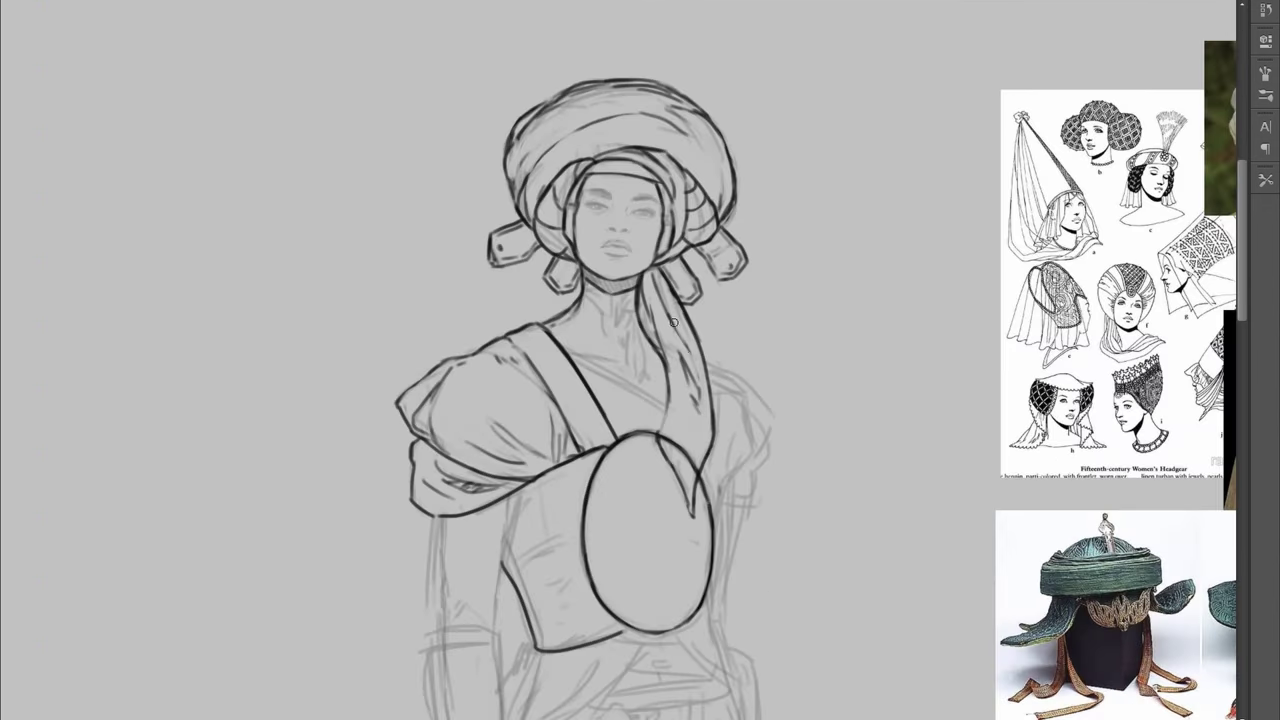
pyautogui.moveTo(667, 414); pyautogui.dragTo(659, 433)
pyautogui.press('e')
pyautogui.moveTo(660, 440)
pyautogui.mouseDown()
pyautogui.moveTo(692, 516)
pyautogui.moveTo(678, 464)
pyautogui.mouseUp()
pyautogui.press('b')
pyautogui.moveTo(676, 464); pyautogui.dragTo(692, 517)
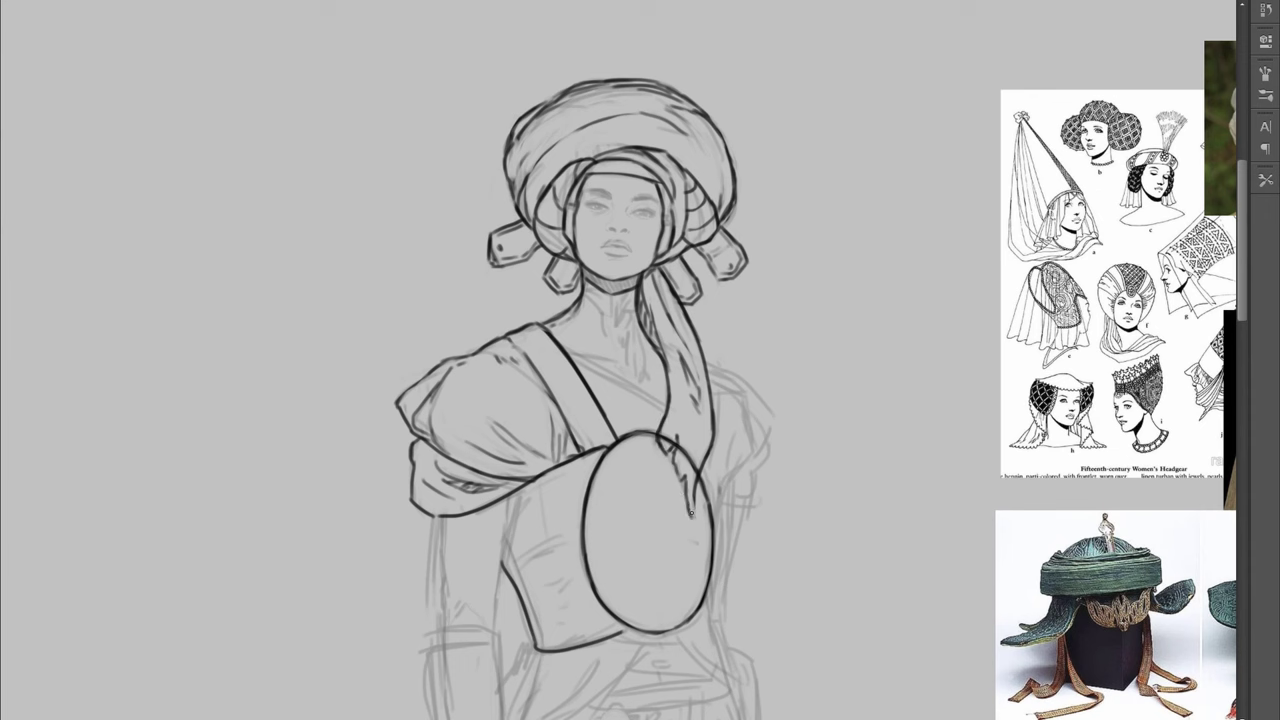
# Ink the puffed sleeve and its gathered lower band on the far shoulder
pyautogui.hotkey('ctrl', '-')
pyautogui.hotkey('ctrl', '+')
pyautogui.hotkey('ctrl', '-')
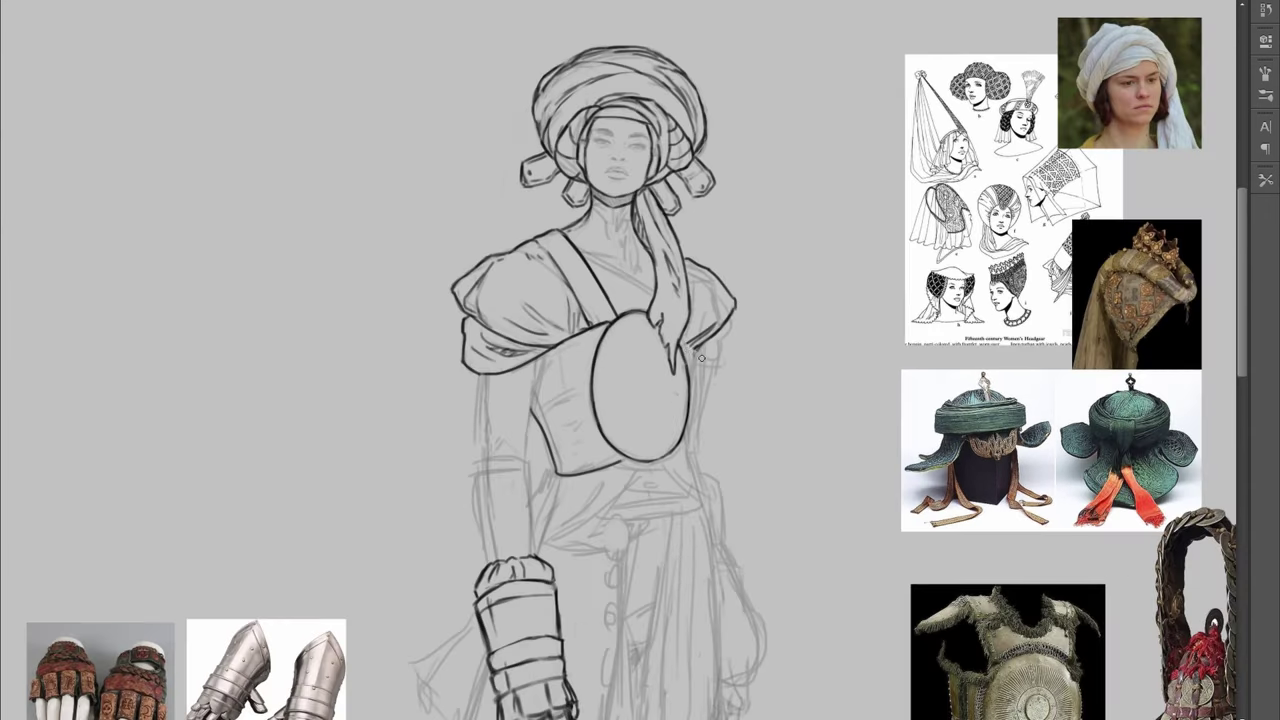
pyautogui.moveTo(730, 316)
pyautogui.mouseDown()
pyautogui.moveTo(731, 355)
pyautogui.moveTo(737, 344)
pyautogui.mouseUp()
pyautogui.moveTo(649, 252); pyautogui.dragTo(648, 305)
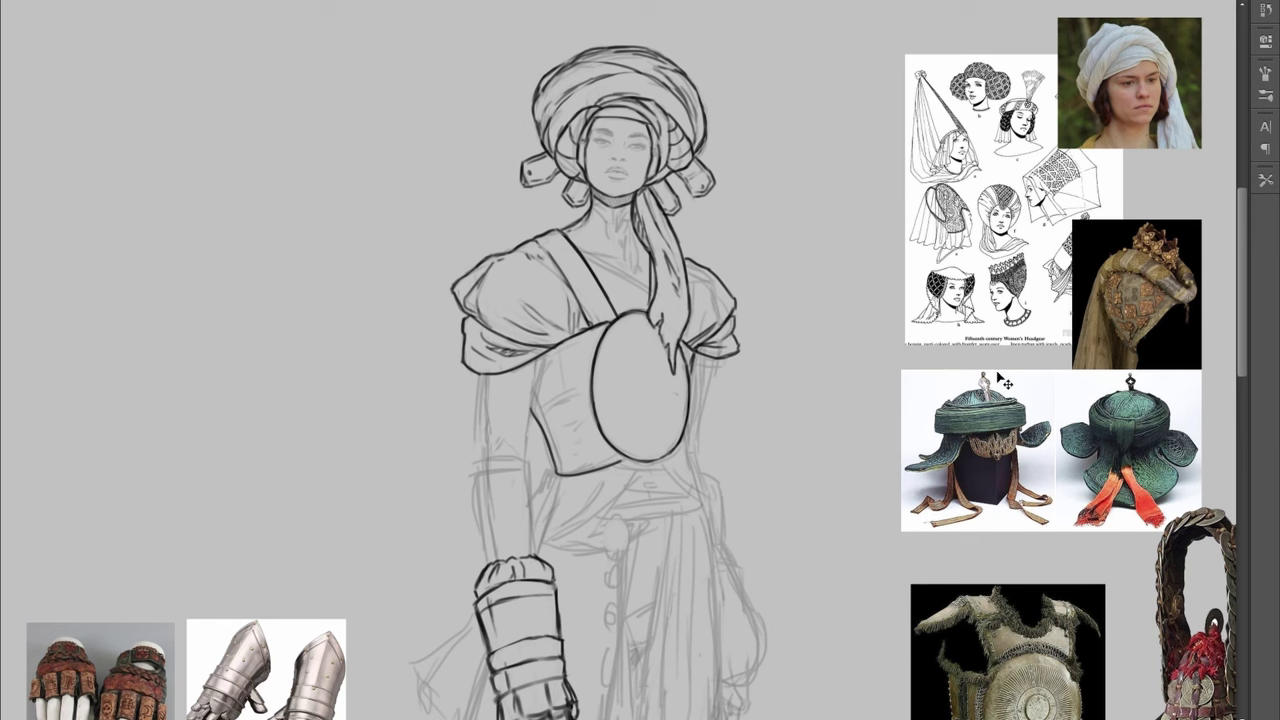
pyautogui.scroll(-2, 1221, 316)
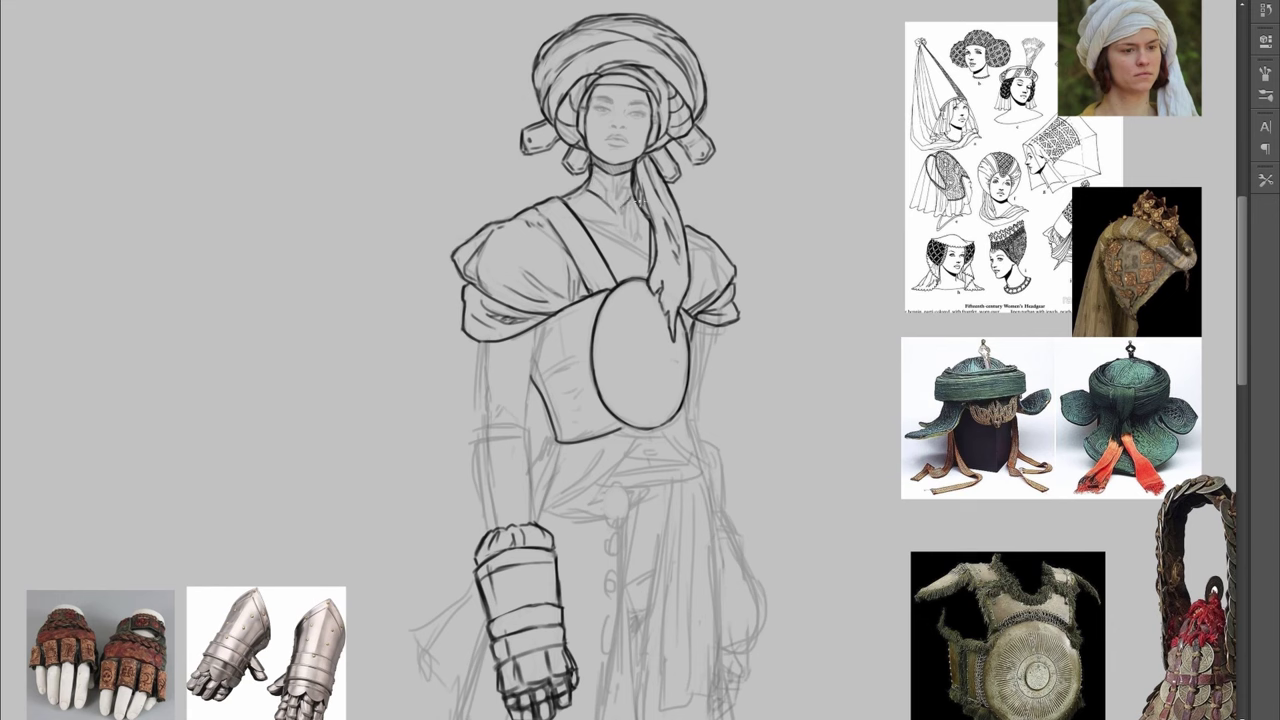
# Ink the throat lines, the pointed collar and the small marks at the front of the neck
pyautogui.moveTo(615, 186); pyautogui.dragTo(616, 204)
pyautogui.hotkey('ctrl', '+')
pyautogui.scroll(3, 619, 217)
pyautogui.moveTo(639, 282); pyautogui.dragTo(639, 306)
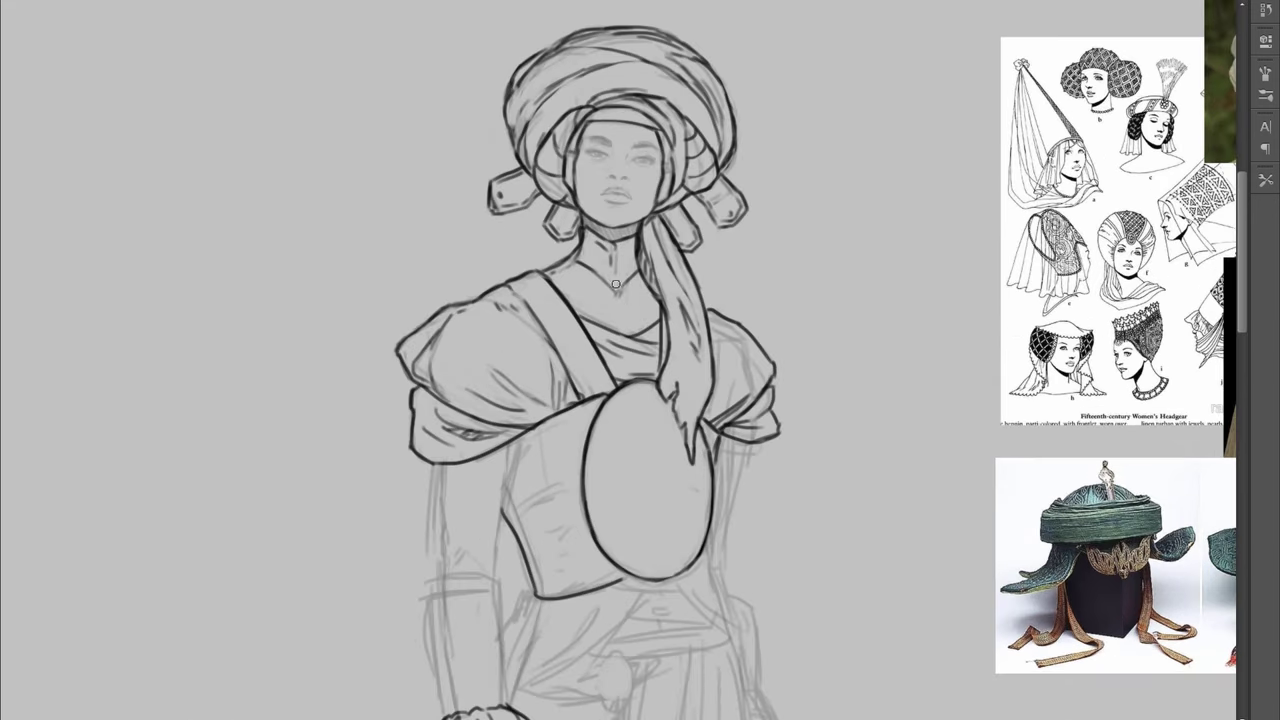
pyautogui.scroll(-1, 687, 303)
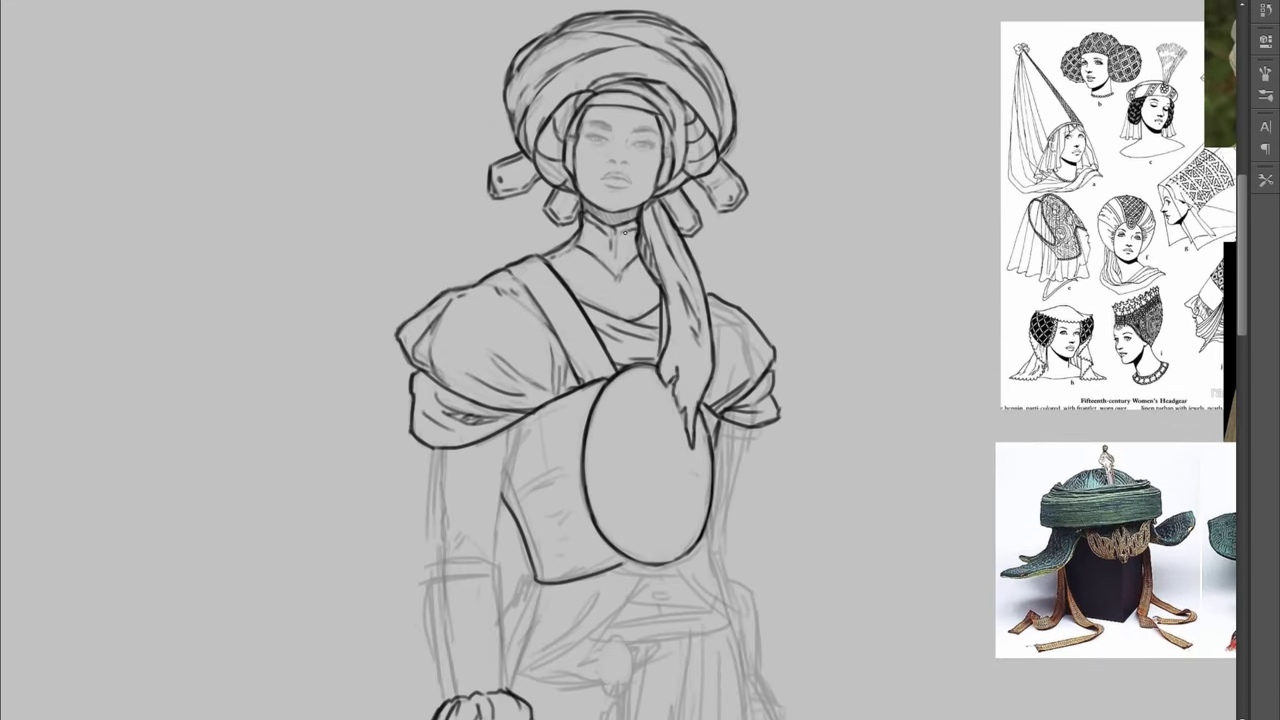
pyautogui.moveTo(613, 251); pyautogui.dragTo(617, 260)
# Ink the draped waist flaps below the breastplate's lower edge
pyautogui.hotkey('ctrl', '-')
pyautogui.scroll(-14, 620, 330)
pyautogui.moveTo(634, 299)
pyautogui.mouseDown()
pyautogui.moveTo(582, 353)
pyautogui.moveTo(536, 375)
pyautogui.mouseUp()
pyautogui.moveTo(555, 318); pyautogui.dragTo(538, 382)
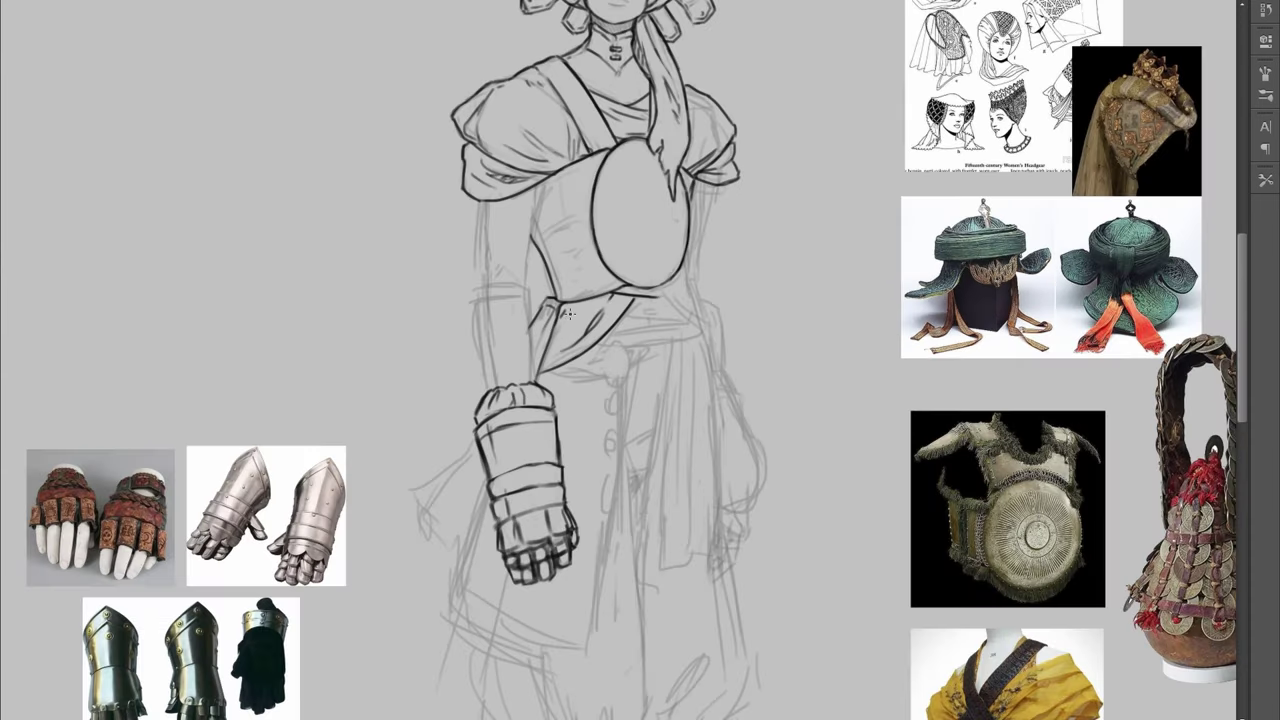
pyautogui.hotkey('ctrl', 'z')
# Mirror the canvas and try dangling ring ornaments on the near upper arm below the puffed sleeve
pyautogui.hotkey('ctrl', 'shift', 'h')
pyautogui.hotkey('ctrl', '-')
pyautogui.moveTo(704, 178); pyautogui.dragTo(704, 195)
pyautogui.moveTo(702, 200); pyautogui.dragTo(709, 203)
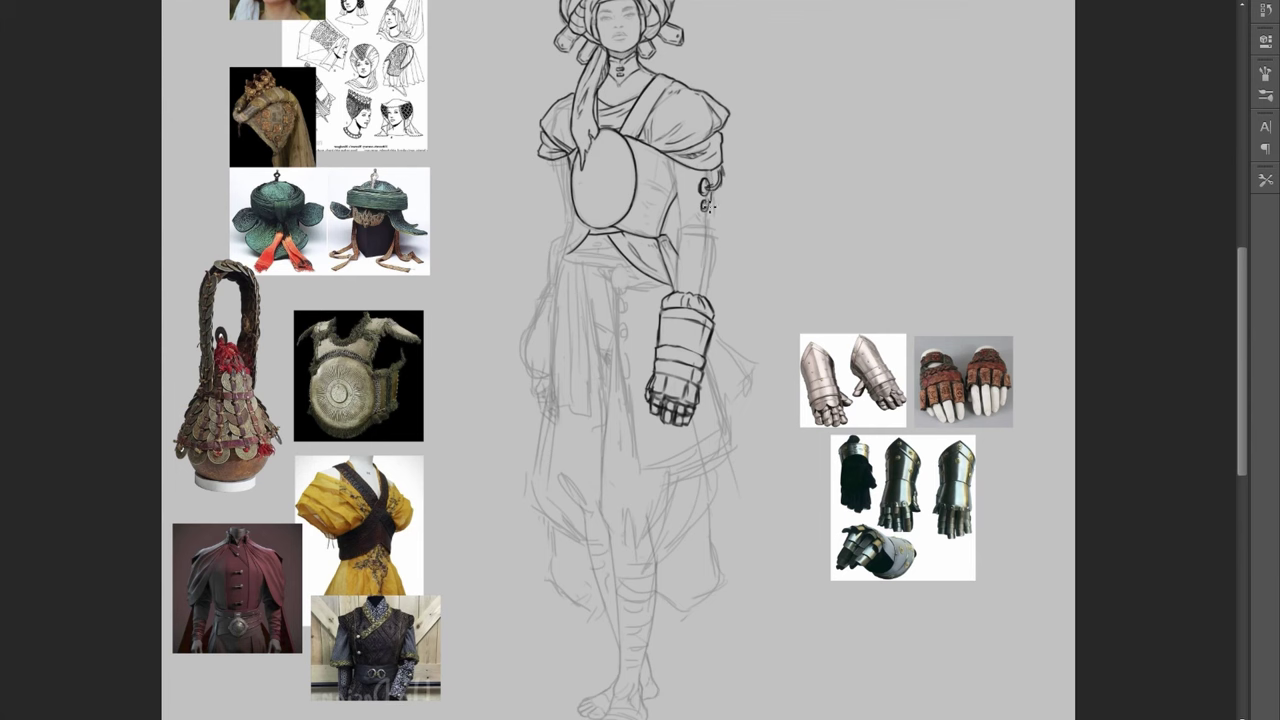
pyautogui.moveTo(699, 180)
pyautogui.mouseDown()
pyautogui.moveTo(712, 252)
pyautogui.moveTo(702, 223)
pyautogui.mouseUp()
pyautogui.moveTo(680, 162); pyautogui.dragTo(674, 218)
# Ink the flared skirt panel's side edge and hem behind the gauntlet, and the round buckle on the belt
pyautogui.moveTo(456, 470)
pyautogui.mouseDown()
pyautogui.moveTo(597, 517)
pyautogui.moveTo(580, 532)
pyautogui.mouseUp()
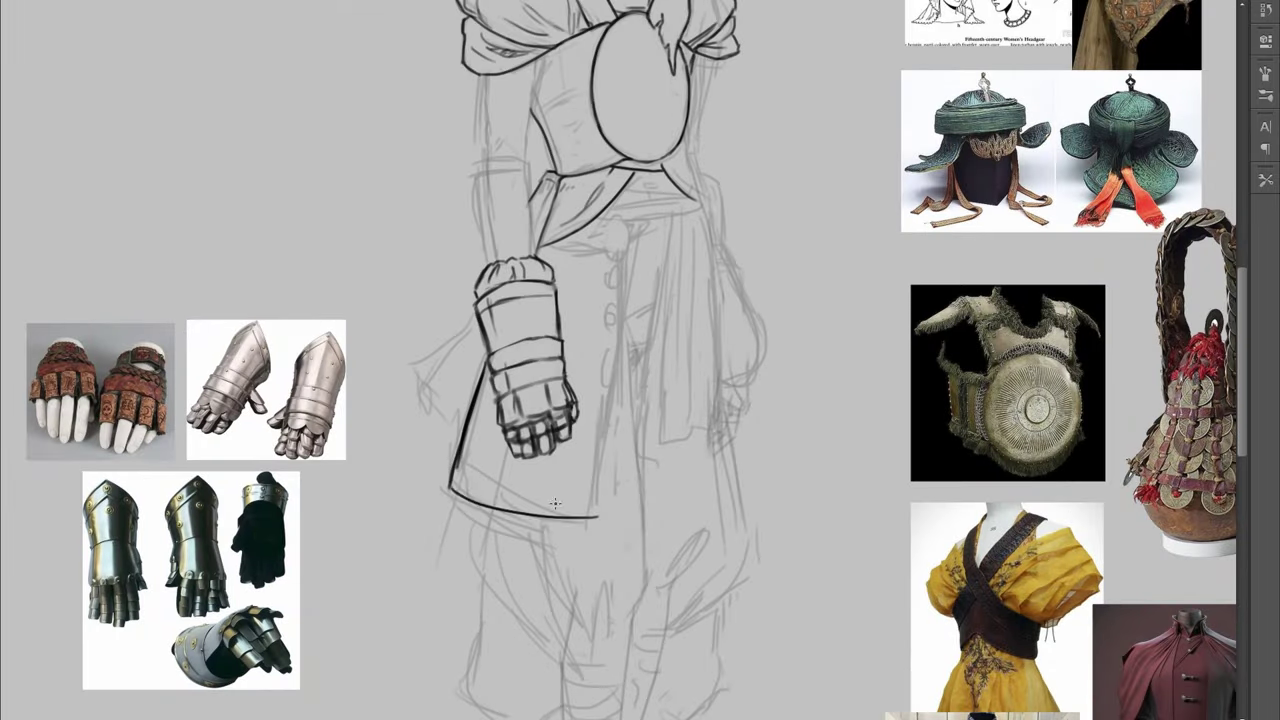
pyautogui.hotkey('ctrl', 'z')
pyautogui.hotkey('ctrl', 'z')
pyautogui.moveTo(451, 487); pyautogui.dragTo(585, 524)
pyautogui.moveTo(612, 222); pyautogui.dragTo(616, 246)
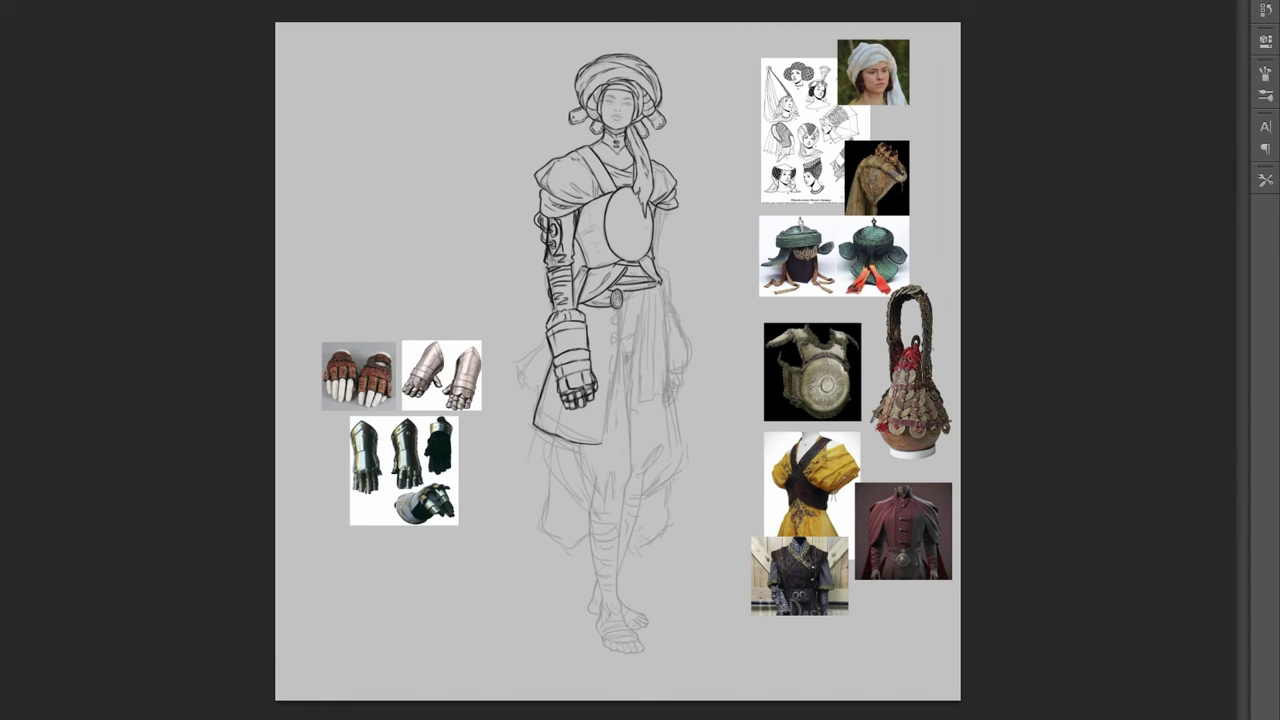
# Replace the near arm's ornaments and wraps with gathered sleeve folds beneath the puffed sleeve
pyautogui.press('Delete')
pyautogui.moveTo(544, 220); pyautogui.dragTo(573, 242)
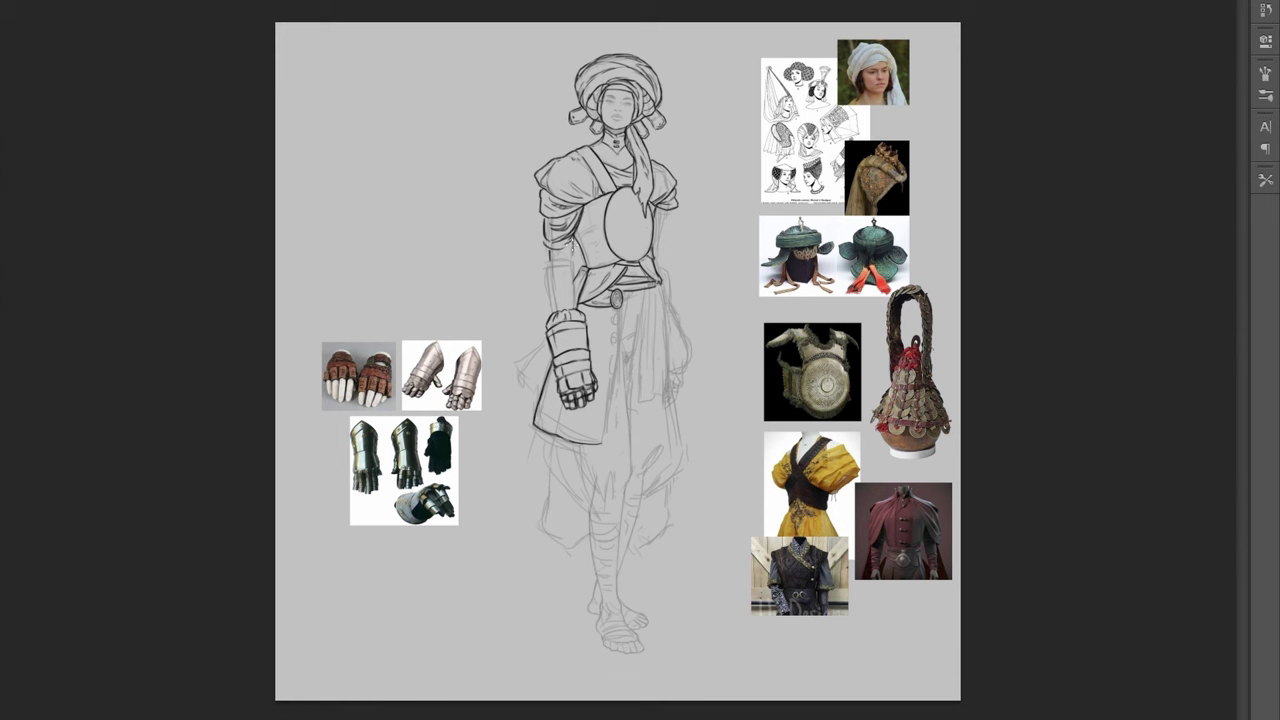
pyautogui.hotkey('ctrl', 'shift', 'z')
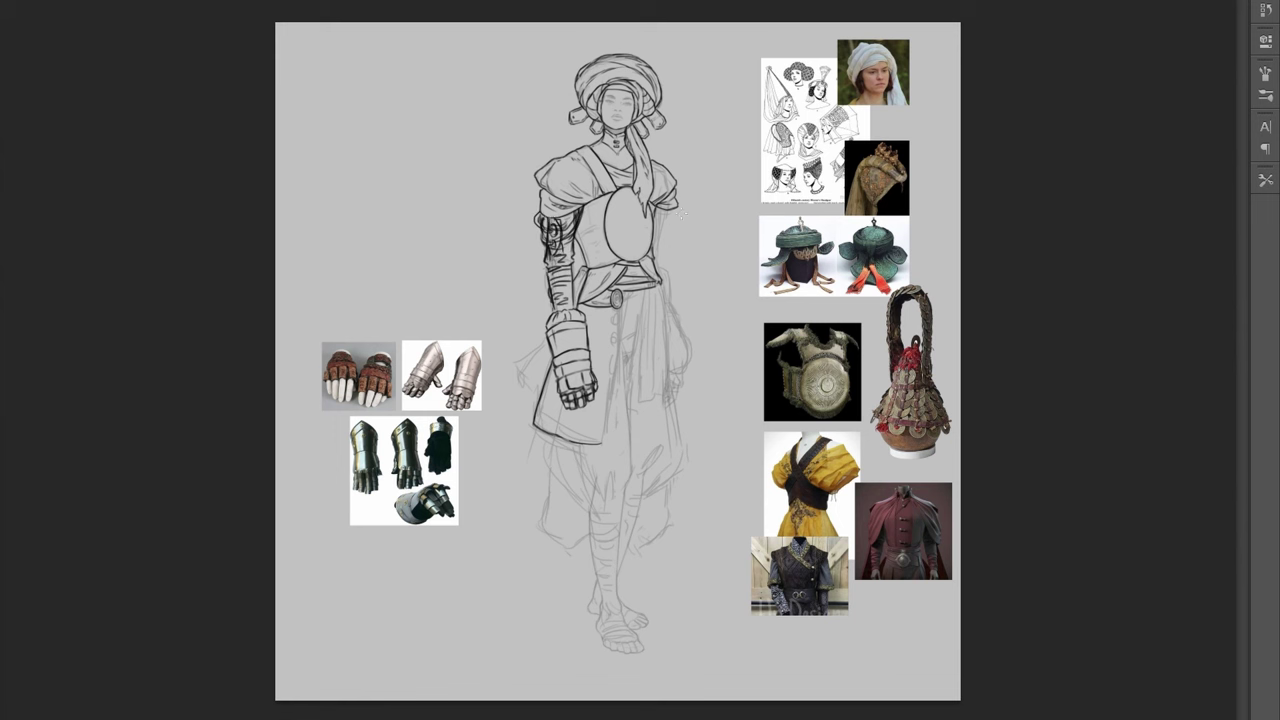
pyautogui.hotkey('ctrl', 'z')
# Ink a flared cuff with an upper rim above the near gauntlet, checking it in the mirrored view
pyautogui.hotkey('ctrl', 'shift', 'h')
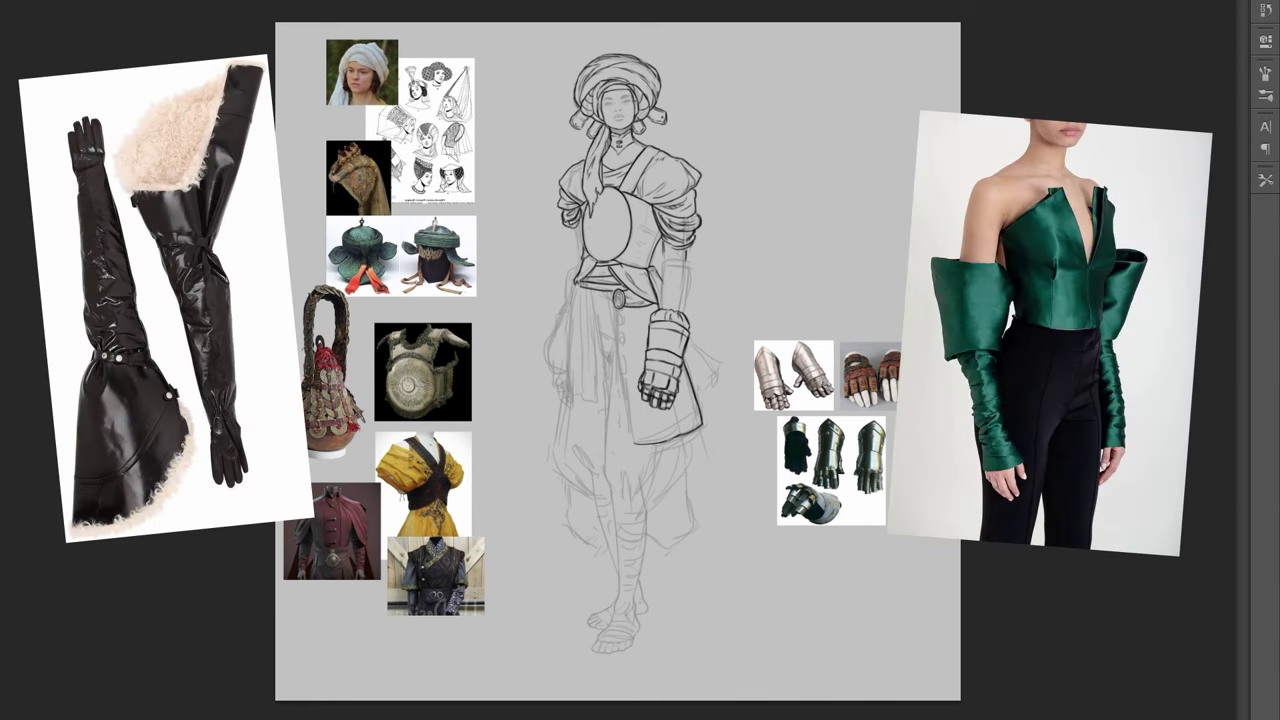
pyautogui.moveTo(662, 281)
pyautogui.mouseDown()
pyautogui.moveTo(698, 288)
pyautogui.moveTo(693, 319)
pyautogui.moveTo(661, 304)
pyautogui.moveTo(704, 284)
pyautogui.mouseUp()
pyautogui.hotkey('ctrl', 'z')
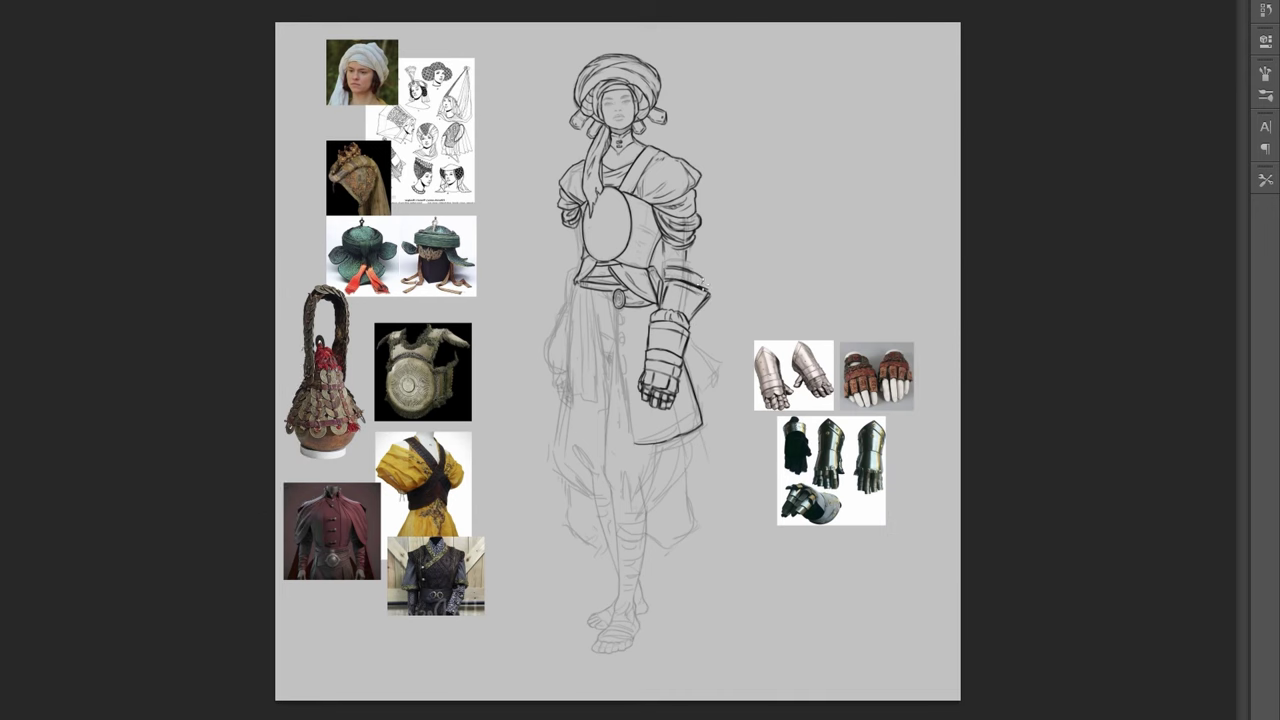
pyautogui.hotkey('ctrl', 'shift', 'h')
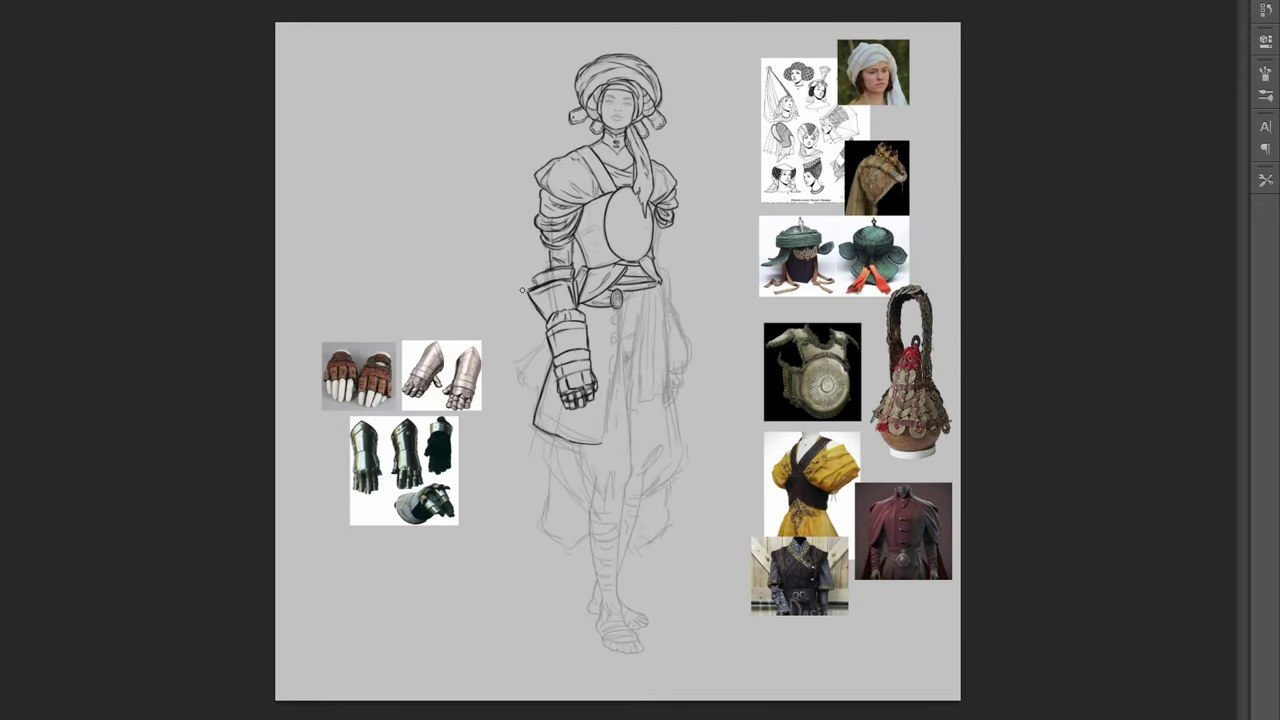
pyautogui.moveTo(521, 290); pyautogui.dragTo(562, 278)
# Hatch shading onto the flared cuff above the gauntlet
pyautogui.hotkey('ctrl', '+')
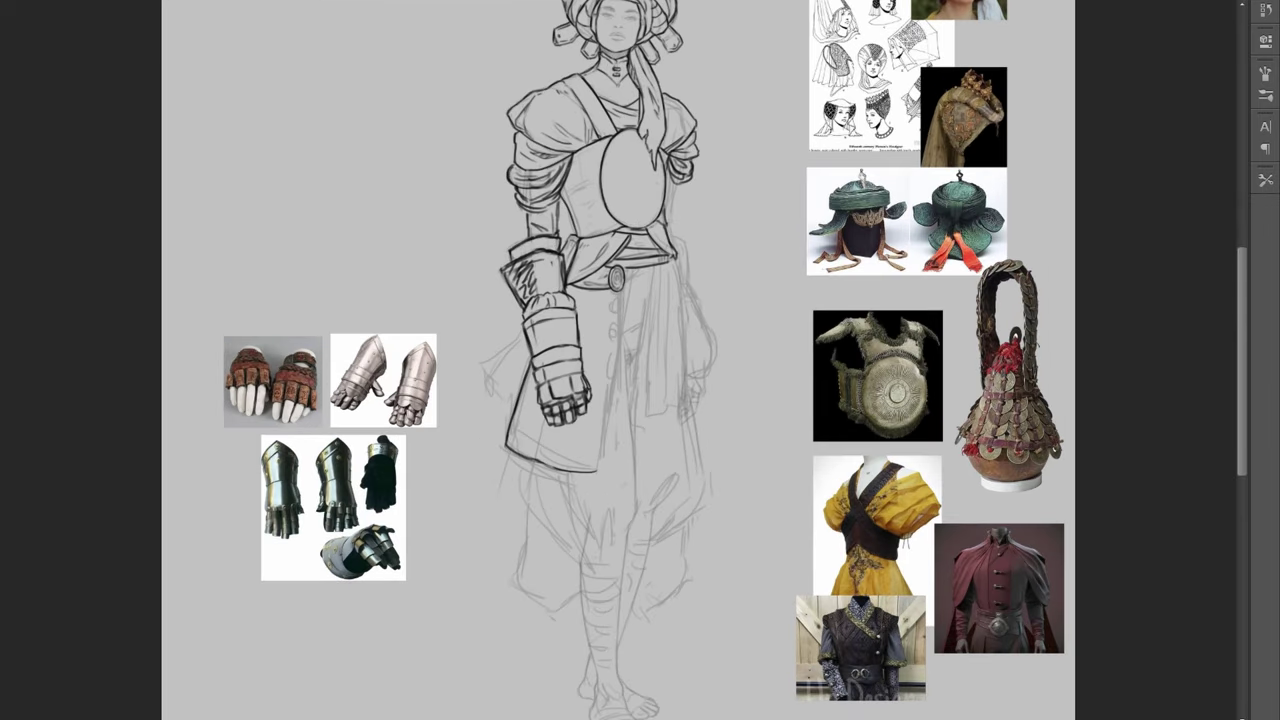
pyautogui.moveTo(514, 264); pyautogui.dragTo(536, 294)
pyautogui.hotkey('ctrl', '+')
pyautogui.hotkey('ctrl', '+')
pyautogui.hotkey('ctrl', '-')
pyautogui.hotkey('ctrl', '-')
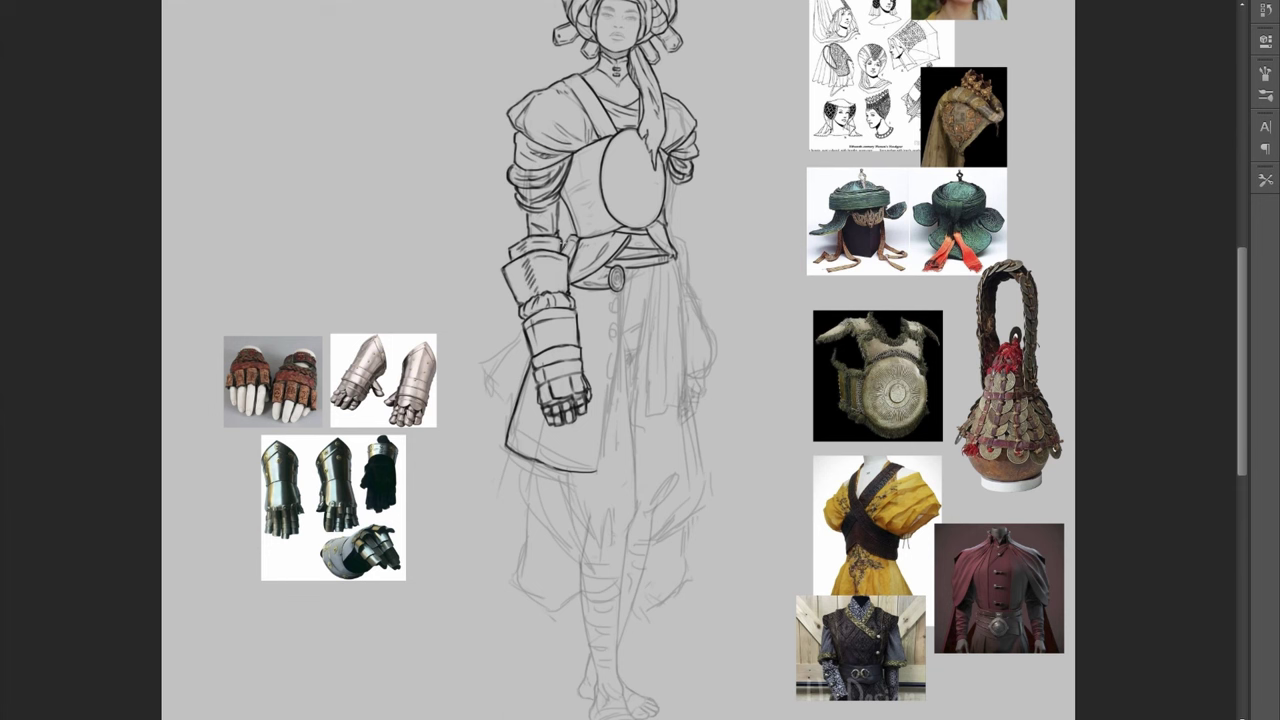
# Ink the cords of the flared tassel hanging at the far hip, between its two horizontal bands
pyautogui.hotkey('ctrl', '-')
pyautogui.hotkey('ctrl', '-')
pyautogui.hotkey('ctrl', '+')
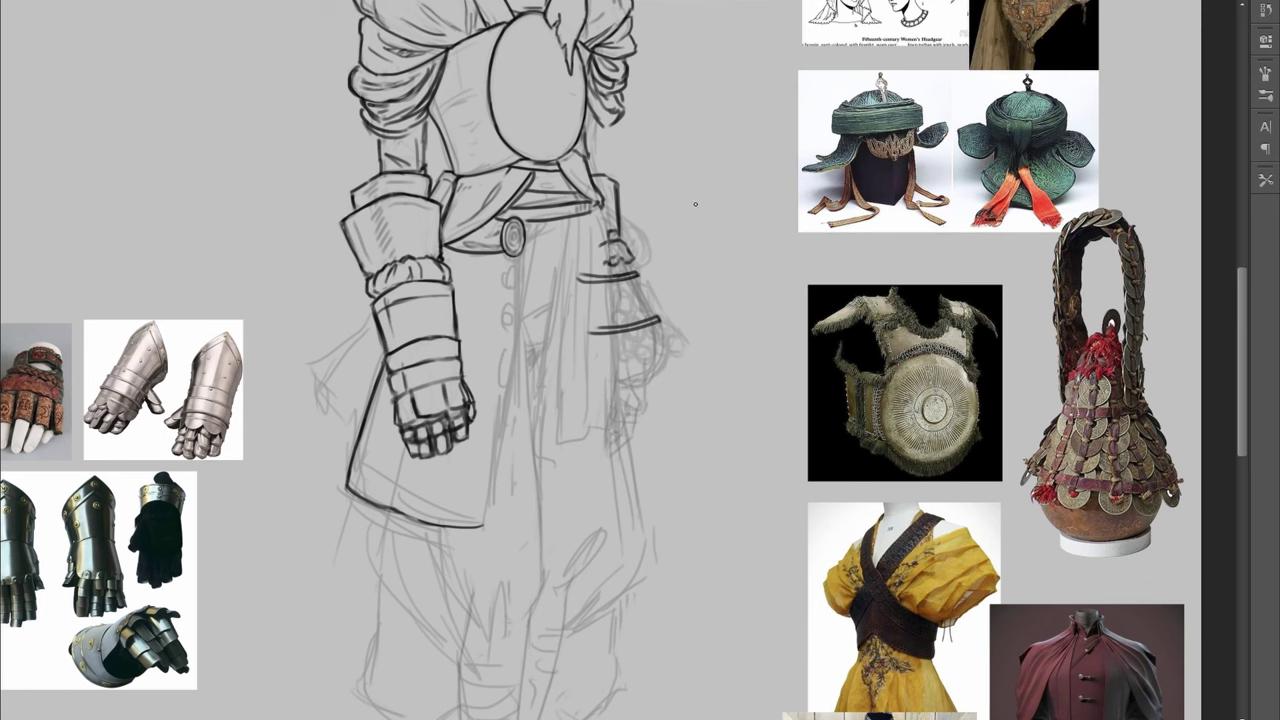
pyautogui.moveTo(621, 267)
pyautogui.mouseDown()
pyautogui.moveTo(661, 343)
pyautogui.moveTo(637, 309)
pyautogui.mouseUp()
pyautogui.hotkey('ctrl', 'z')
pyautogui.moveTo(608, 264); pyautogui.dragTo(630, 330)
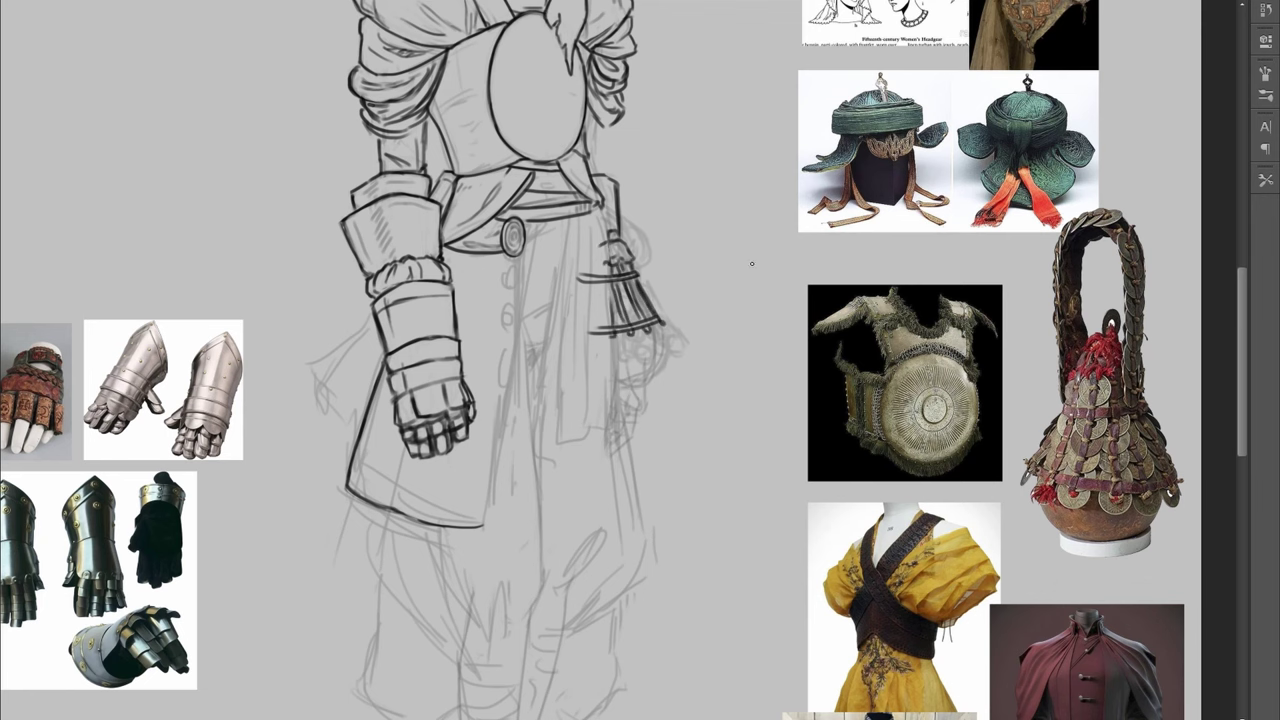
# Reinforce the far hip tassel with additional cords and darker strand lines
pyautogui.scroll(-3, 642, 268)
pyautogui.scroll(3, 640, 275)
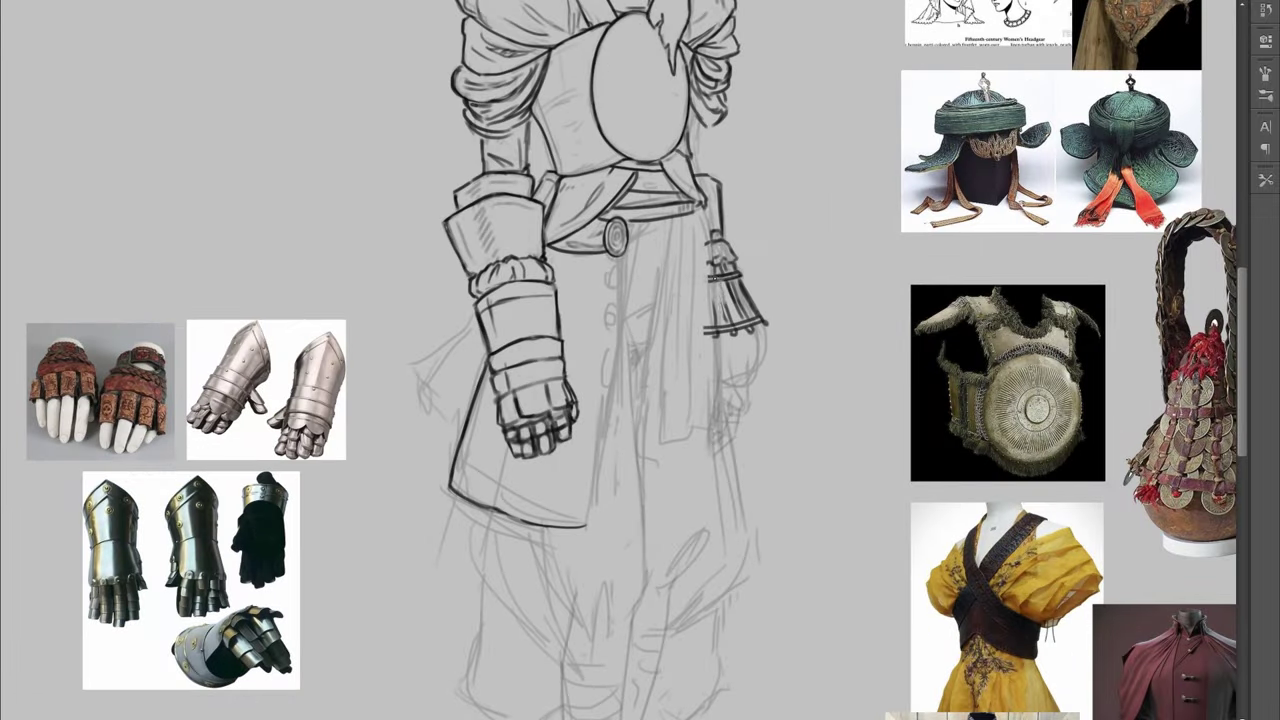
pyautogui.moveTo(714, 278); pyautogui.dragTo(726, 324)
pyautogui.moveTo(716, 264); pyautogui.dragTo(730, 308)
pyautogui.hotkey('ctrl', '+')
pyautogui.moveTo(752, 258); pyautogui.dragTo(766, 310)
pyautogui.hotkey('ctrl', 'z')
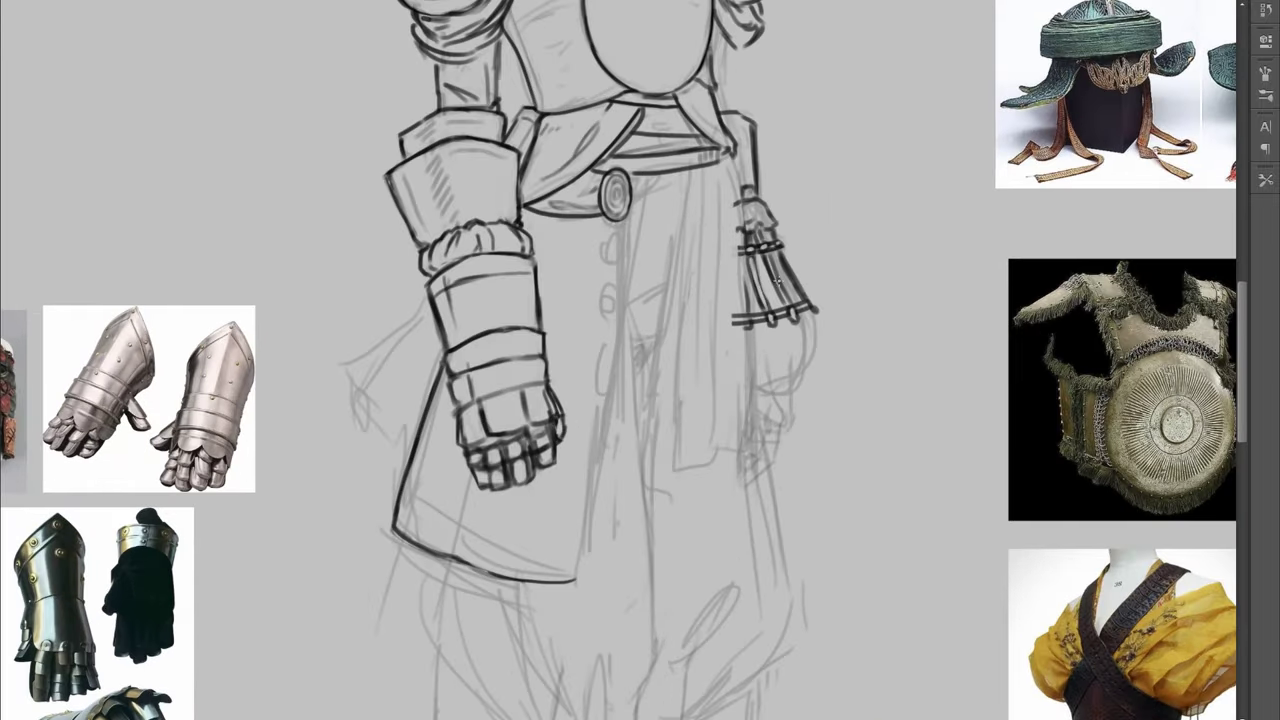
# Place four round black beads along the tassel's lower edge and try the first beads above them
pyautogui.hscroll(2, 651, 360)
pyautogui.click(519, 326)
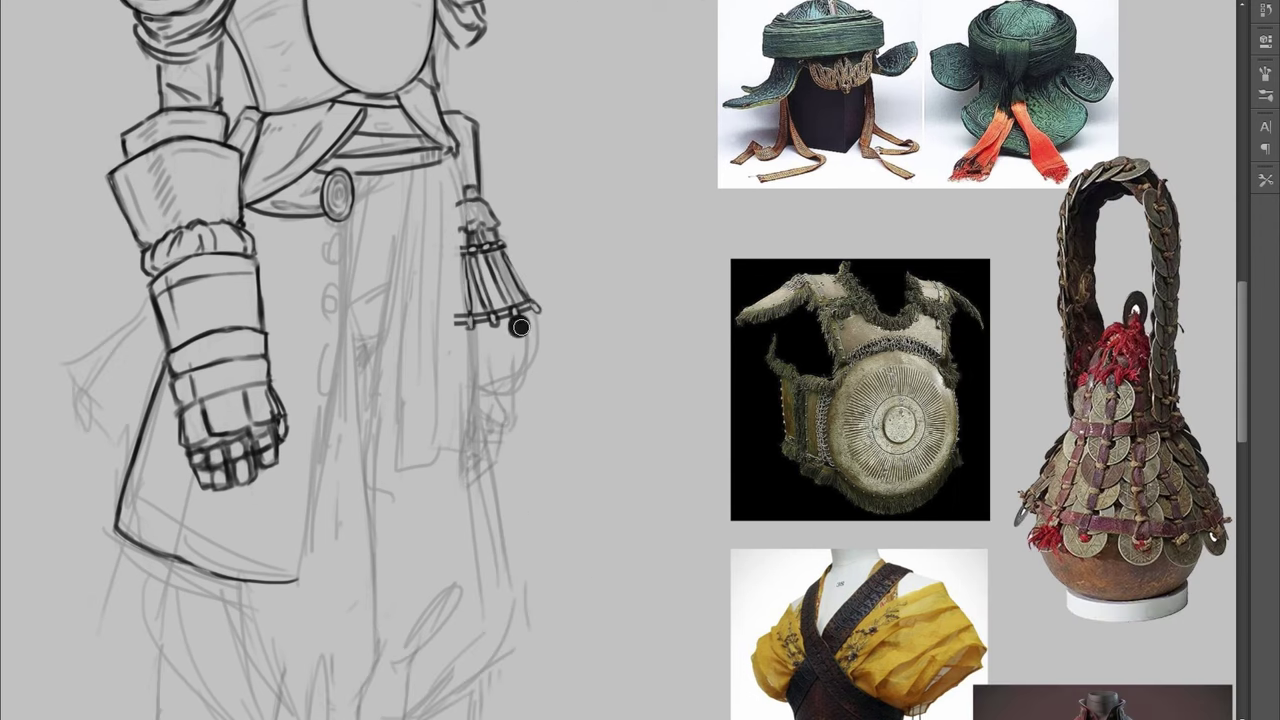
pyautogui.click(497, 329)
pyautogui.click(539, 319)
pyautogui.click(472, 335)
pyautogui.click(494, 305)
pyautogui.click(484, 299)
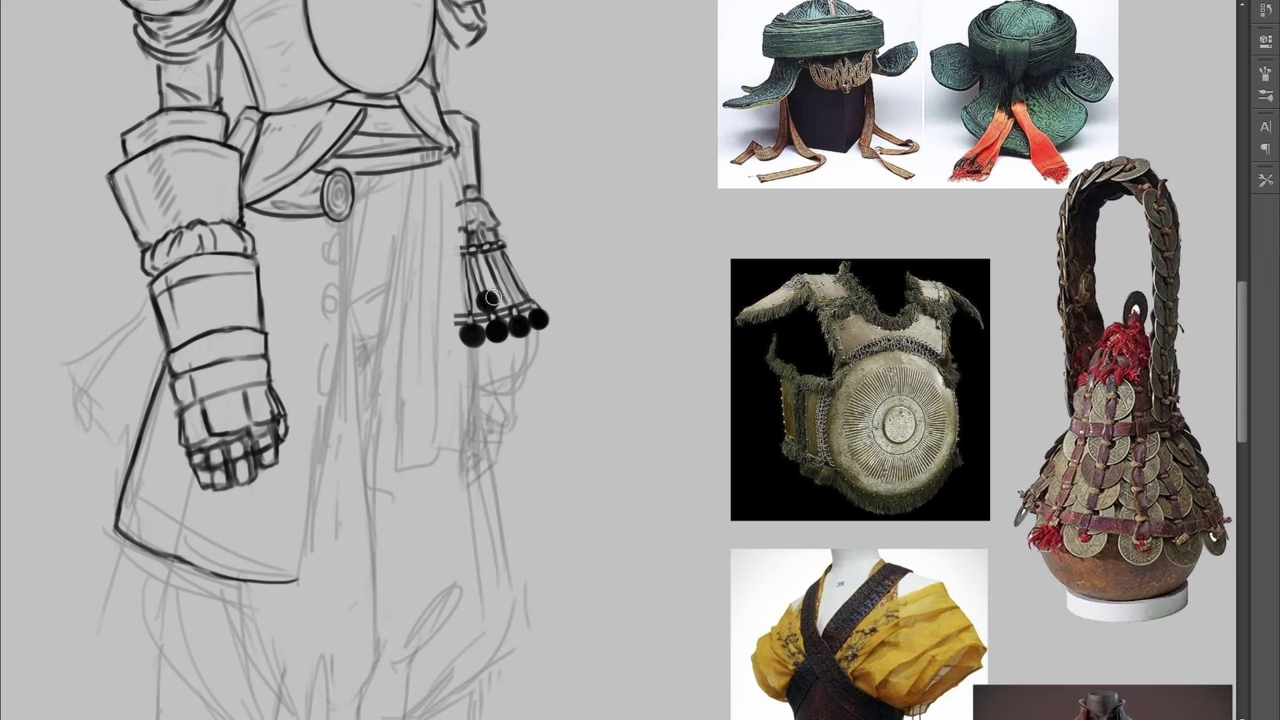
pyautogui.hotkey('ctrl', 'z')
pyautogui.hotkey('ctrl', 'z')
# Stack black beads in columns up the tassel's cords to fill it
pyautogui.click(492, 313)
pyautogui.click(486, 297)
pyautogui.click(483, 282)
pyautogui.click(480, 267)
pyautogui.click(476, 250)
pyautogui.click(467, 315)
pyautogui.click(466, 298)
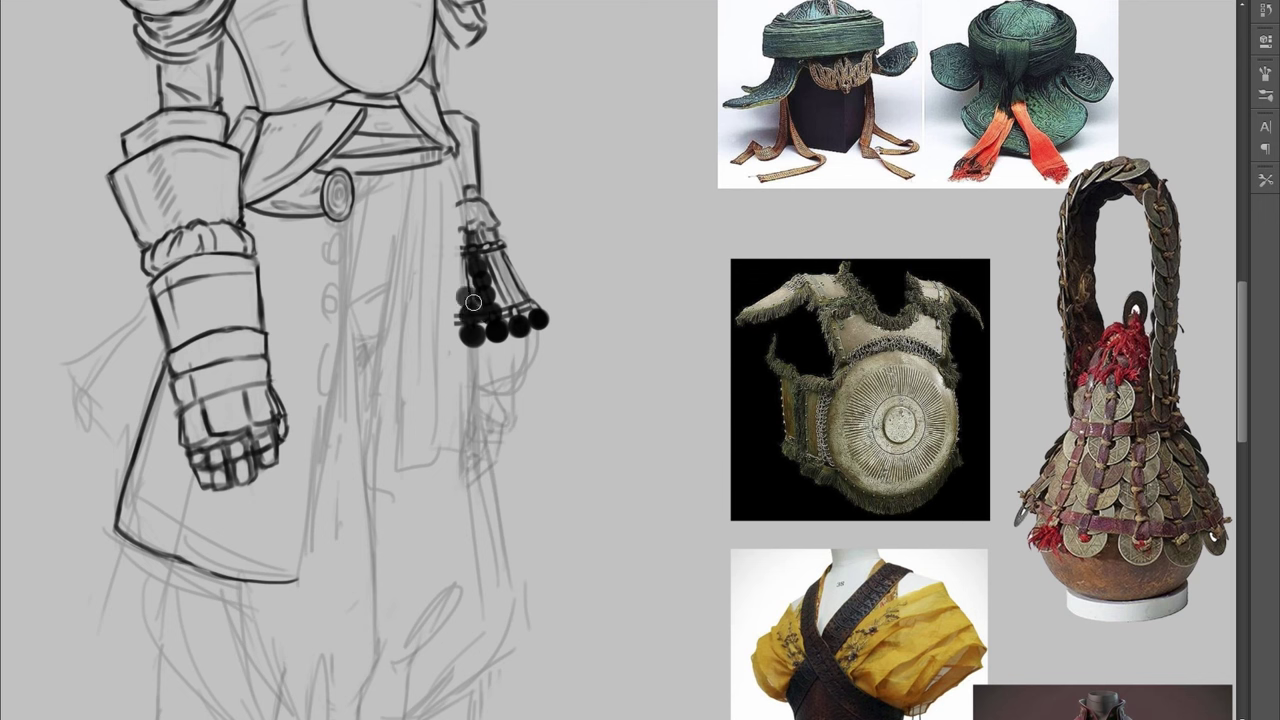
pyautogui.click(466, 281)
pyautogui.click(467, 265)
pyautogui.click(509, 297)
pyautogui.click(502, 281)
pyautogui.click(487, 243)
pyautogui.click(529, 301)
pyautogui.click(519, 285)
pyautogui.click(509, 268)
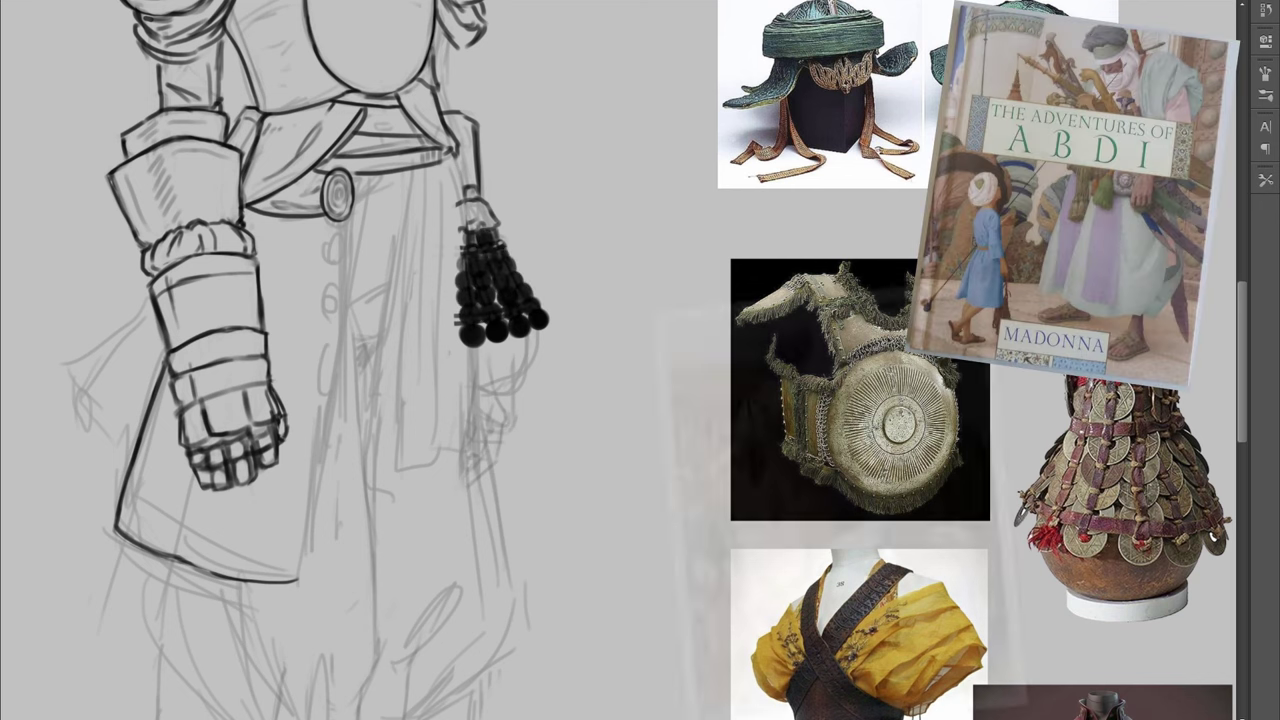
# Break up the tassel's black bead columns with lighter strand lines at 50% opacity
pyautogui.press('5')
pyautogui.moveTo(463, 317)
pyautogui.mouseDown()
pyautogui.moveTo(483, 313)
pyautogui.moveTo(493, 244)
pyautogui.moveTo(509, 304)
pyautogui.mouseUp()
pyautogui.moveTo(511, 260); pyautogui.dragTo(528, 303)
# Hollow out the four beads along the tassel's lower edge into rings at full opacity and clean the band above
pyautogui.press('0')
pyautogui.press(']')
pyautogui.click(472, 335)
pyautogui.click(474, 337)
pyautogui.click(497, 331)
pyautogui.click(520, 326)
pyautogui.click(540, 320)
pyautogui.moveTo(478, 311); pyautogui.dragTo(463, 312)
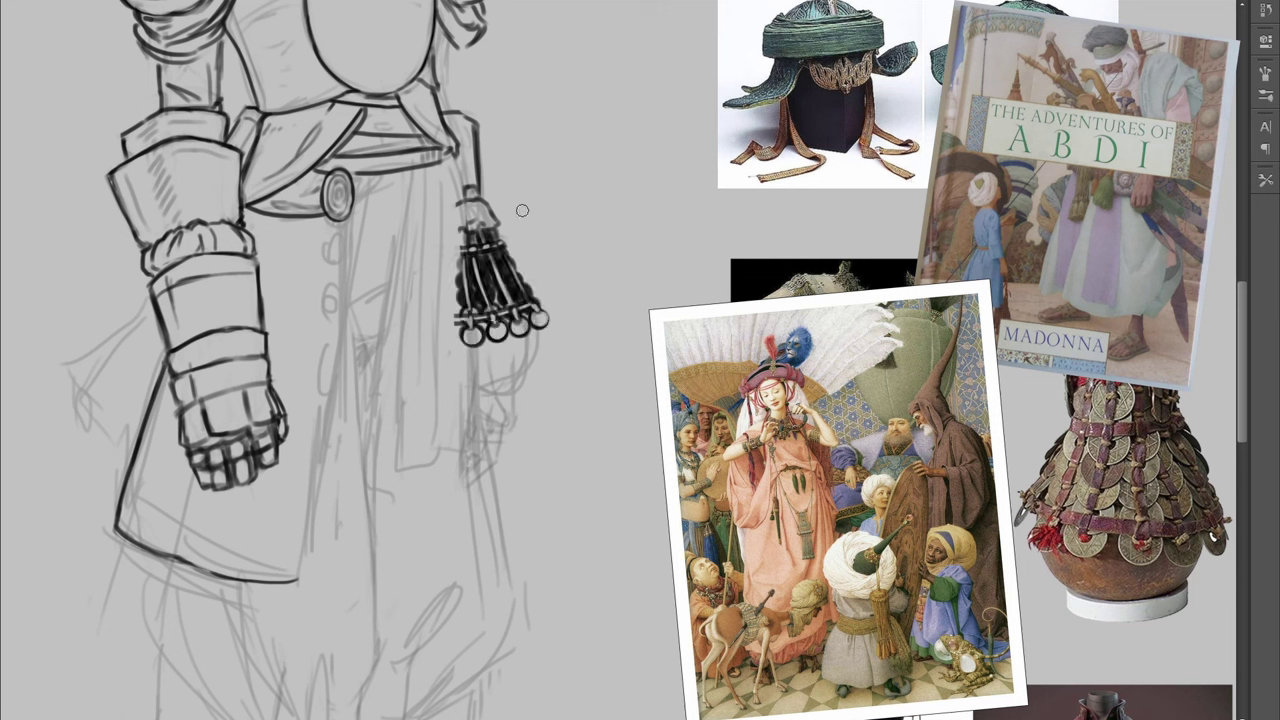
# Open up the tassel's black bead mass into separate outlined round beads along each cord
pyautogui.click(469, 294)
pyautogui.click(467, 280)
pyautogui.click(485, 281)
pyautogui.click(506, 296)
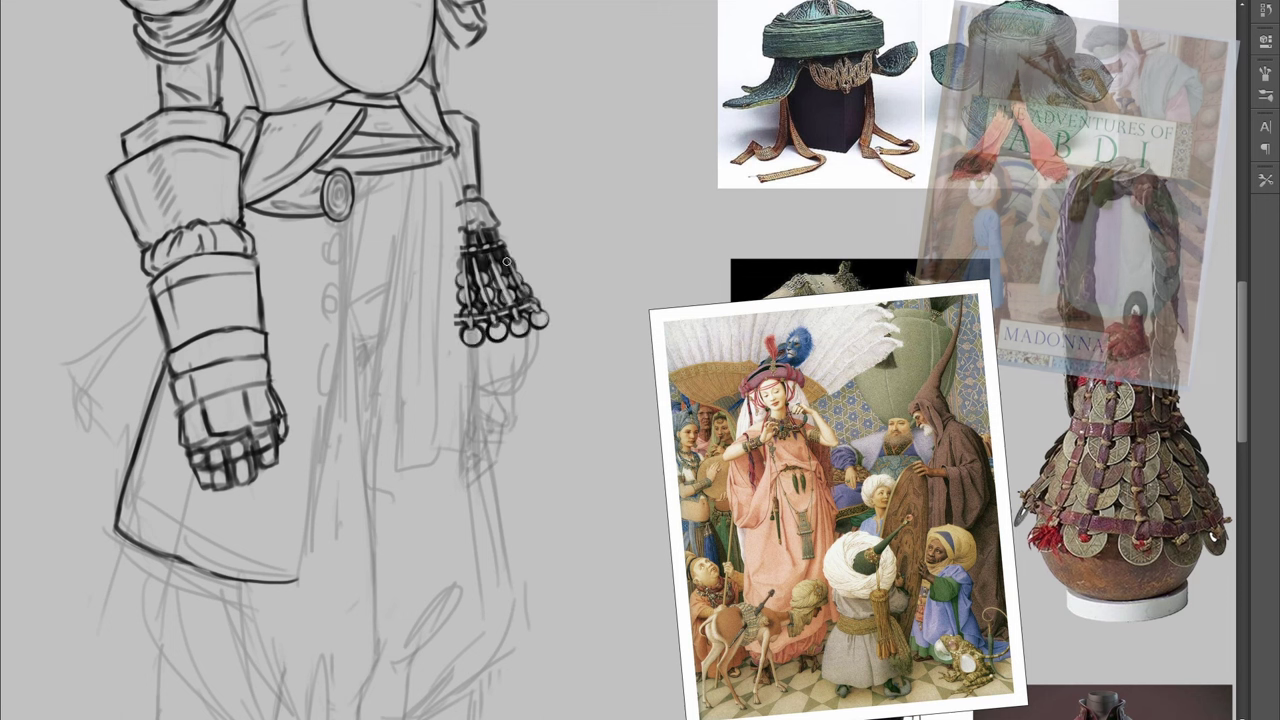
pyautogui.hotkey('ctrl', '+')
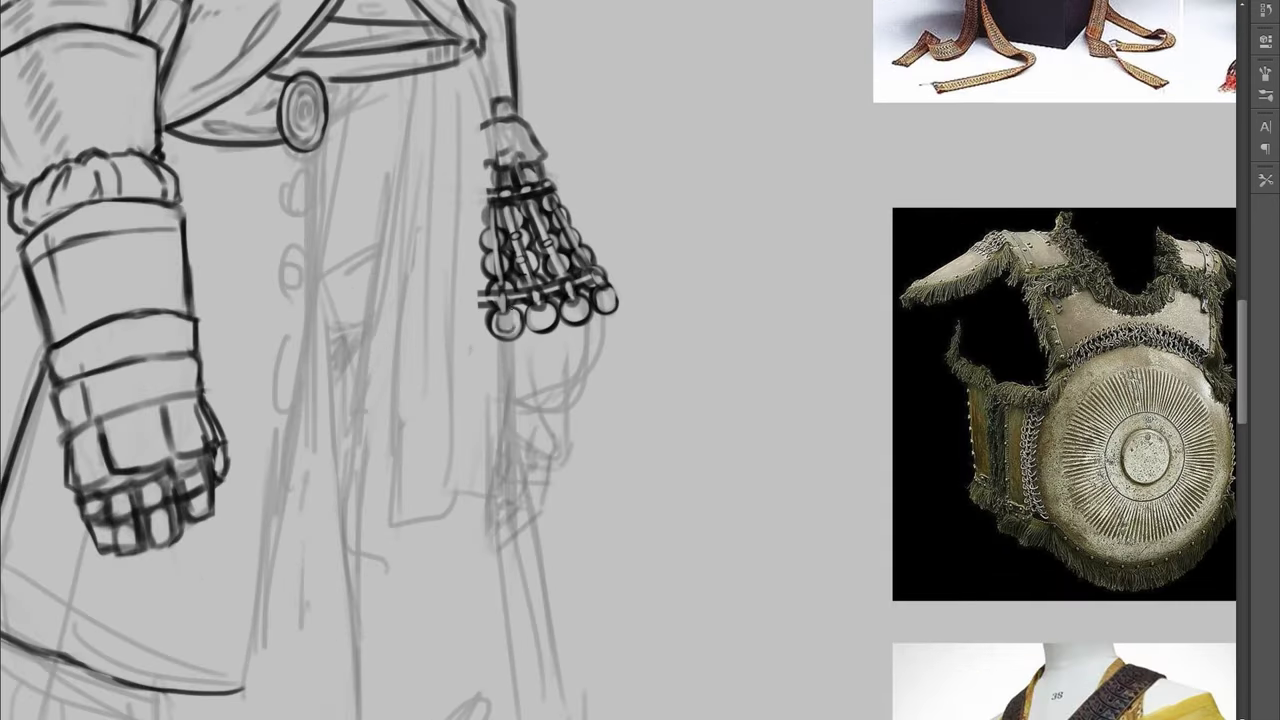
# Add small inner circles to the four rings along the tassel's lower edge and ink the rounded pouch base beneath
pyautogui.moveTo(507, 317); pyautogui.dragTo(510, 327)
pyautogui.moveTo(540, 308); pyautogui.dragTo(544, 319)
pyautogui.moveTo(573, 301); pyautogui.dragTo(577, 310)
pyautogui.moveTo(604, 289); pyautogui.dragTo(609, 291)
pyautogui.moveTo(605, 292); pyautogui.dragTo(608, 299)
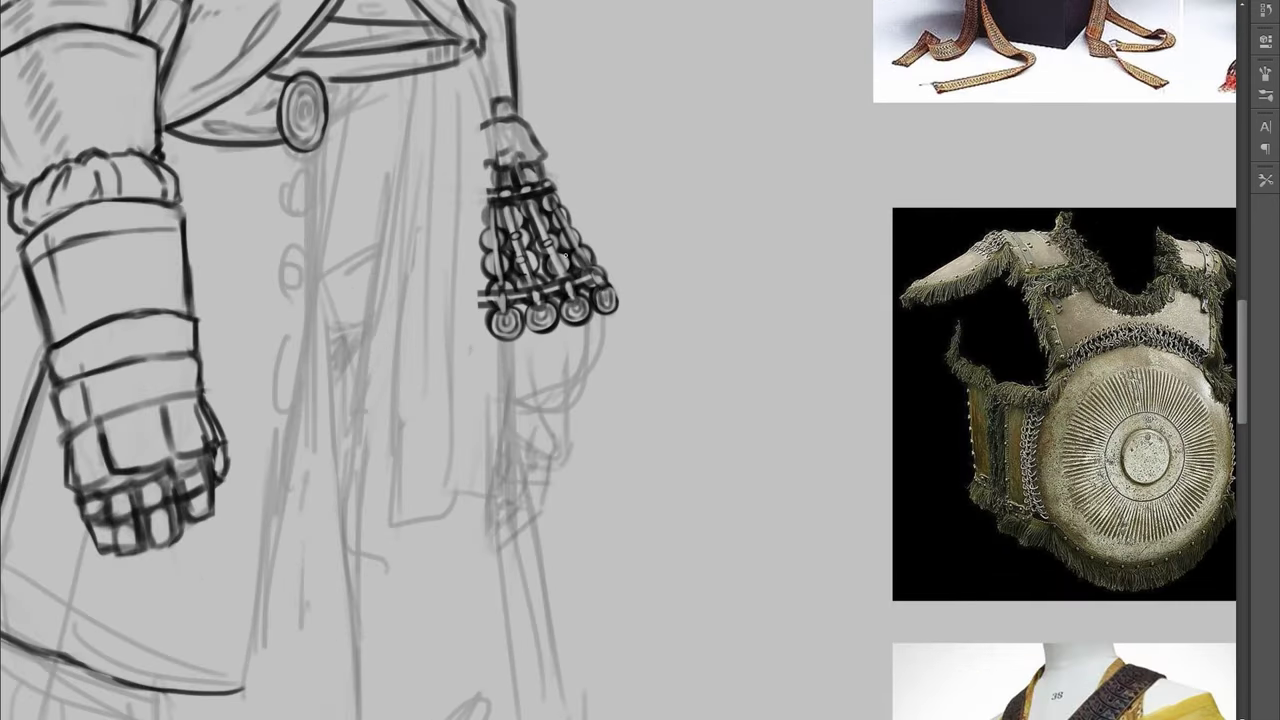
pyautogui.moveTo(491, 259); pyautogui.dragTo(492, 269)
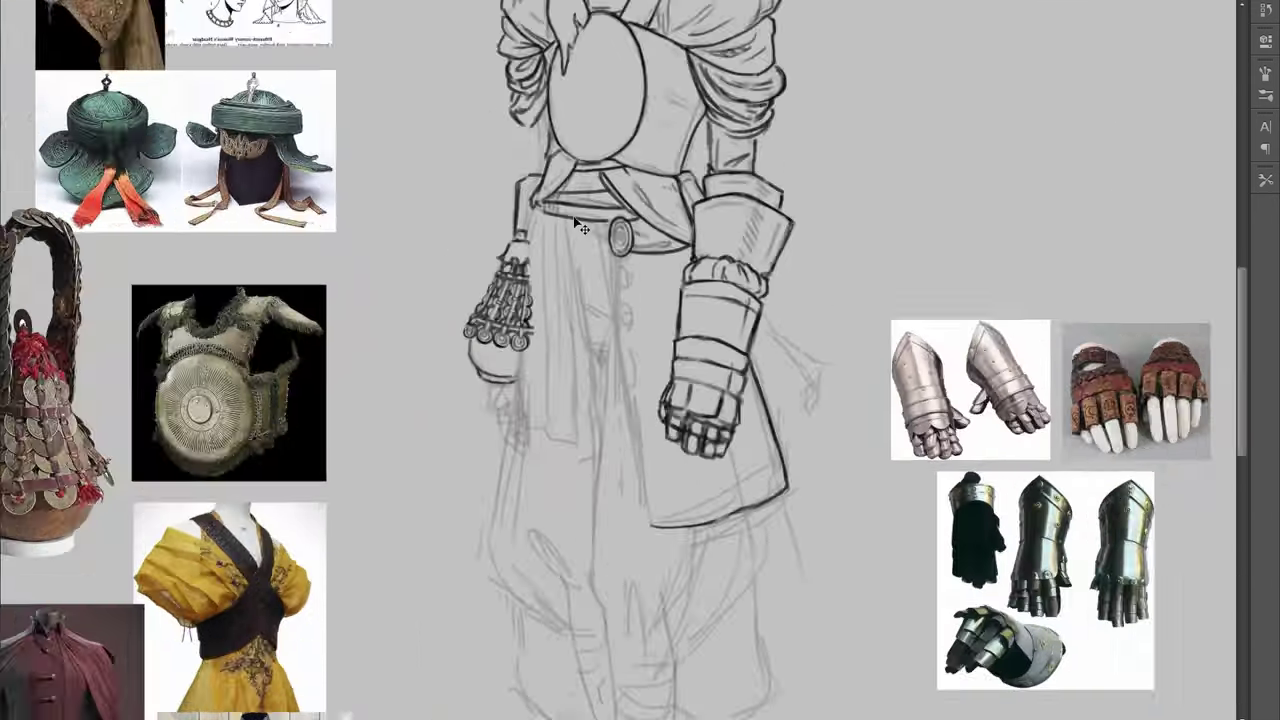
# Ink the long sash hanging from the belt beside the pouch, with its outer edges and vertical fold lines
pyautogui.moveTo(541, 209)
pyautogui.mouseDown()
pyautogui.moveTo(560, 252)
pyautogui.moveTo(525, 287)
pyautogui.mouseUp()
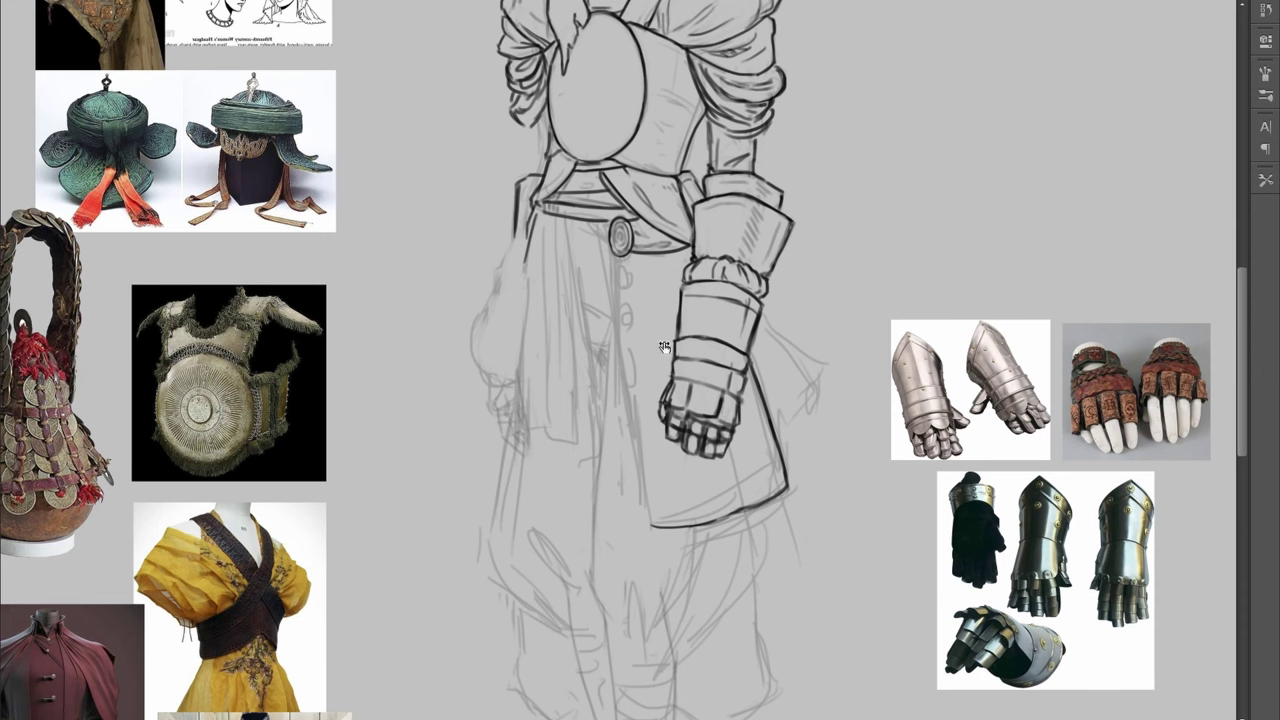
pyautogui.moveTo(534, 207); pyautogui.dragTo(512, 427)
pyautogui.moveTo(539, 229); pyautogui.dragTo(548, 422)
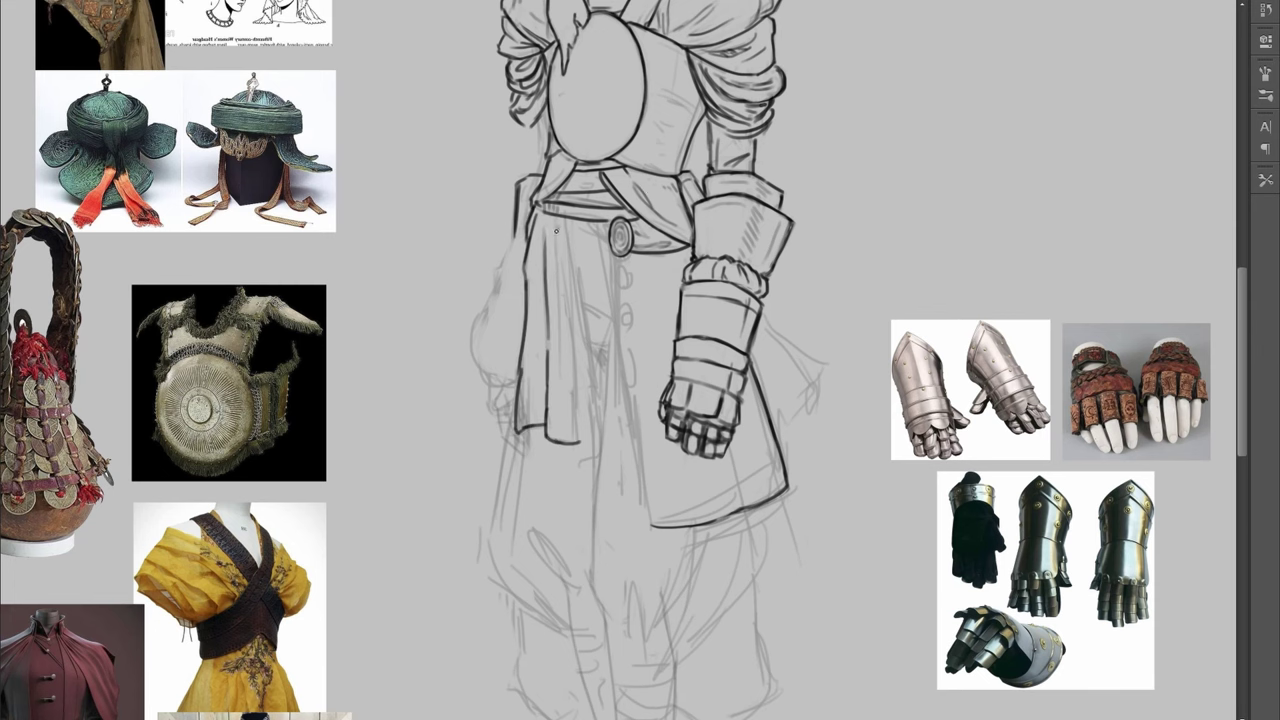
pyautogui.moveTo(562, 212); pyautogui.dragTo(572, 289)
pyautogui.moveTo(558, 217); pyautogui.dragTo(555, 371)
# Ink the looped cord that hangs the beaded pouch from the belt
pyautogui.moveTo(708, 210)
pyautogui.mouseDown()
pyautogui.moveTo(731, 238)
pyautogui.moveTo(738, 230)
pyautogui.moveTo(660, 238)
pyautogui.mouseUp()
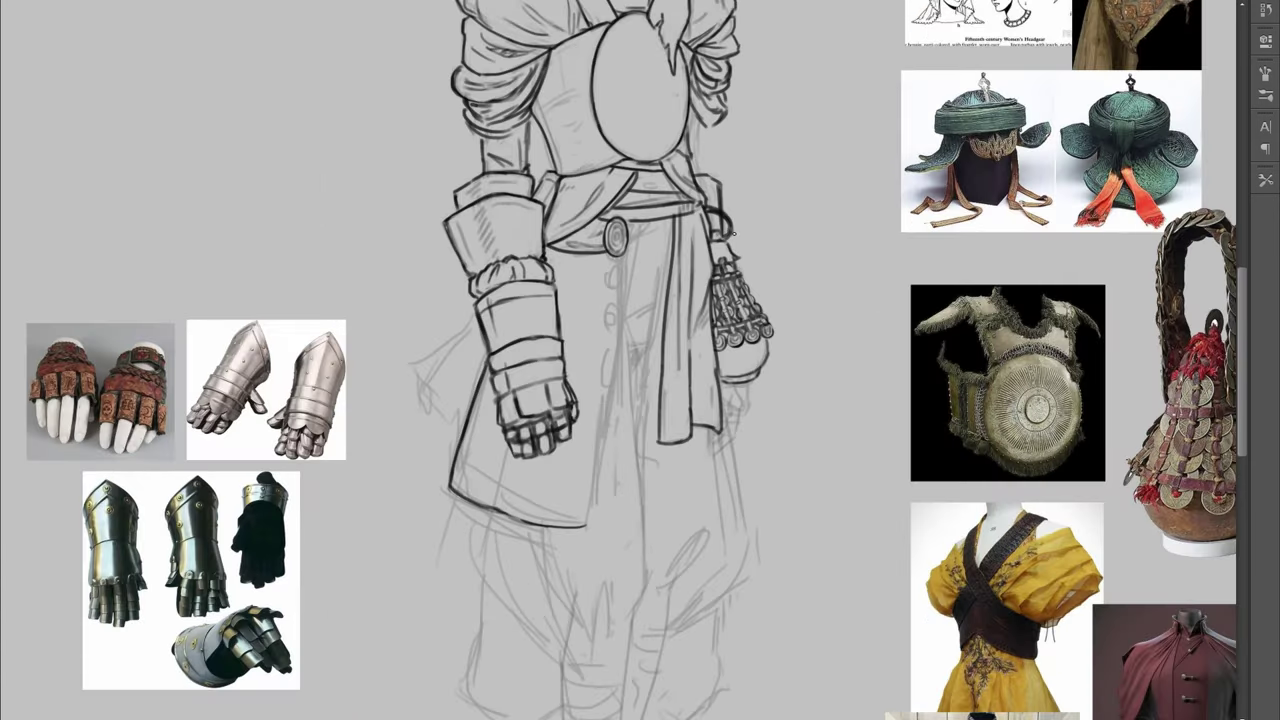
pyautogui.hotkey('ctrl', '-')
pyautogui.hotkey('ctrl', '+')
pyautogui.hotkey('ctrl', '-')
pyautogui.hotkey('ctrl', 'alt', '0')
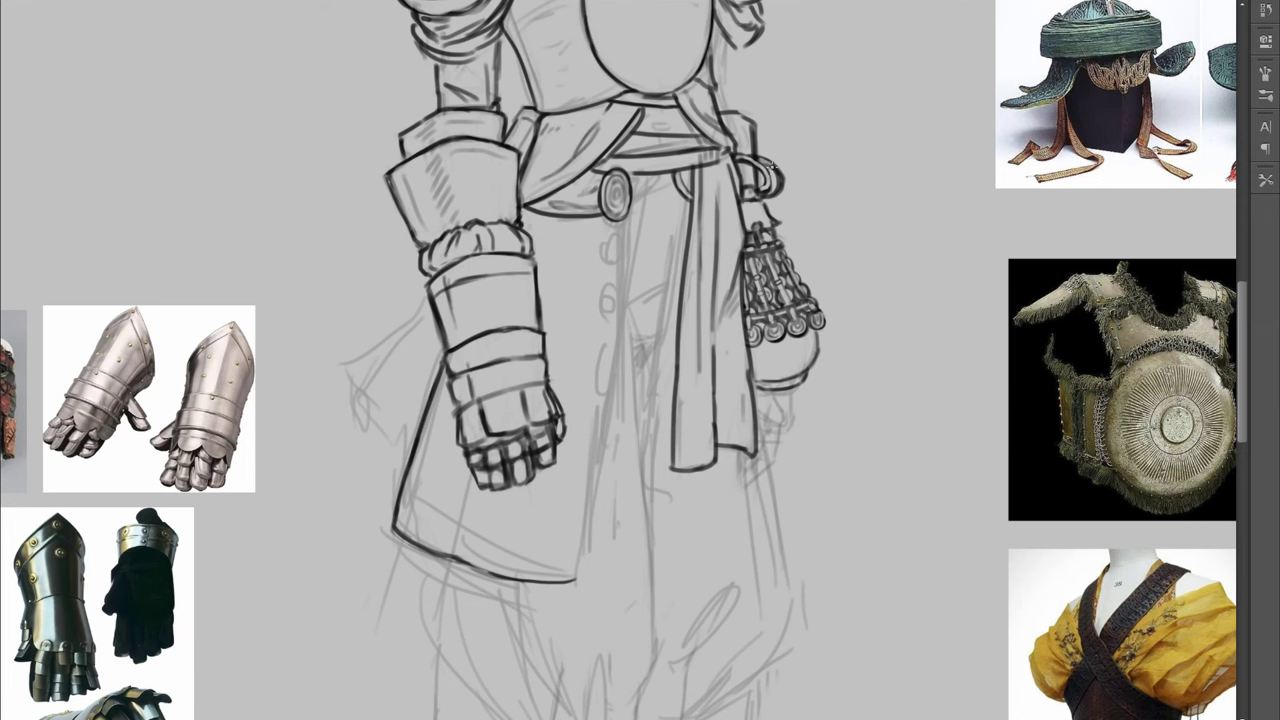
pyautogui.hotkey('ctrl', '0')
pyautogui.hotkey('ctrl', 'alt', '0')
pyautogui.hotkey('ctrl', '-')
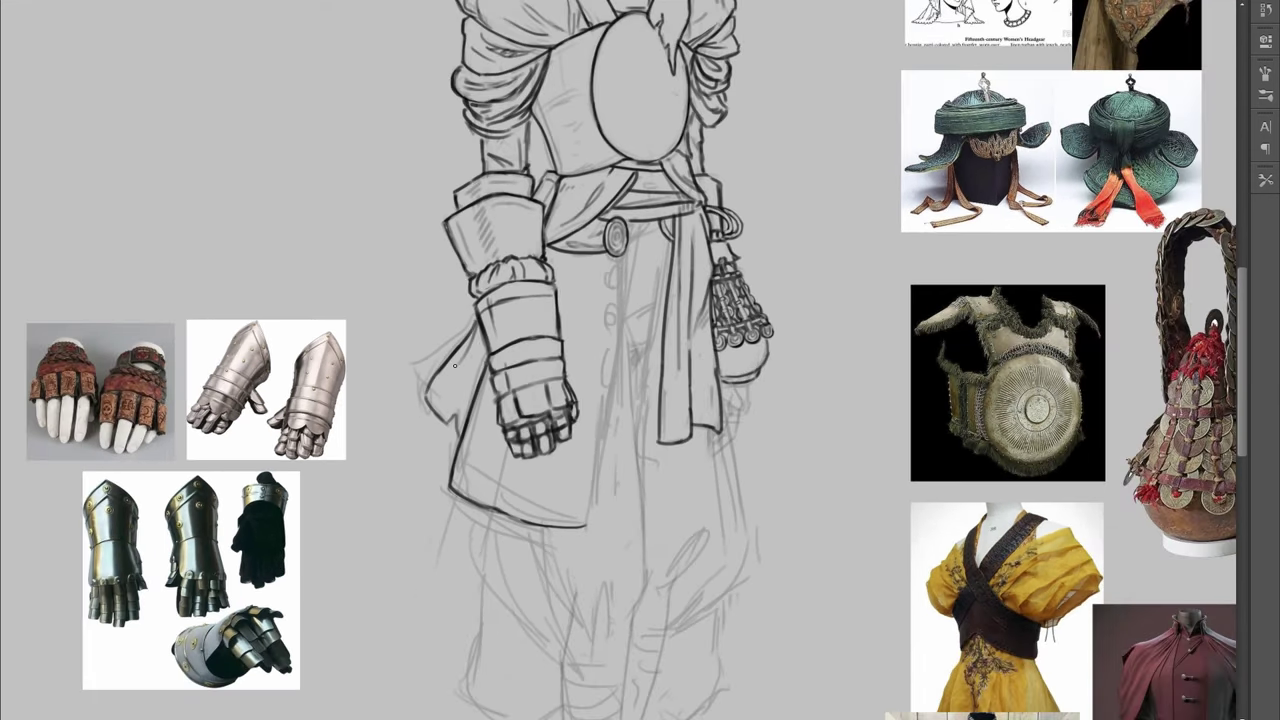
# Ink the flared coat flap behind the near gauntlet, plus the coat's front edge and hem band
pyautogui.moveTo(477, 309)
pyautogui.mouseDown()
pyautogui.moveTo(413, 364)
pyautogui.moveTo(432, 402)
pyautogui.mouseUp()
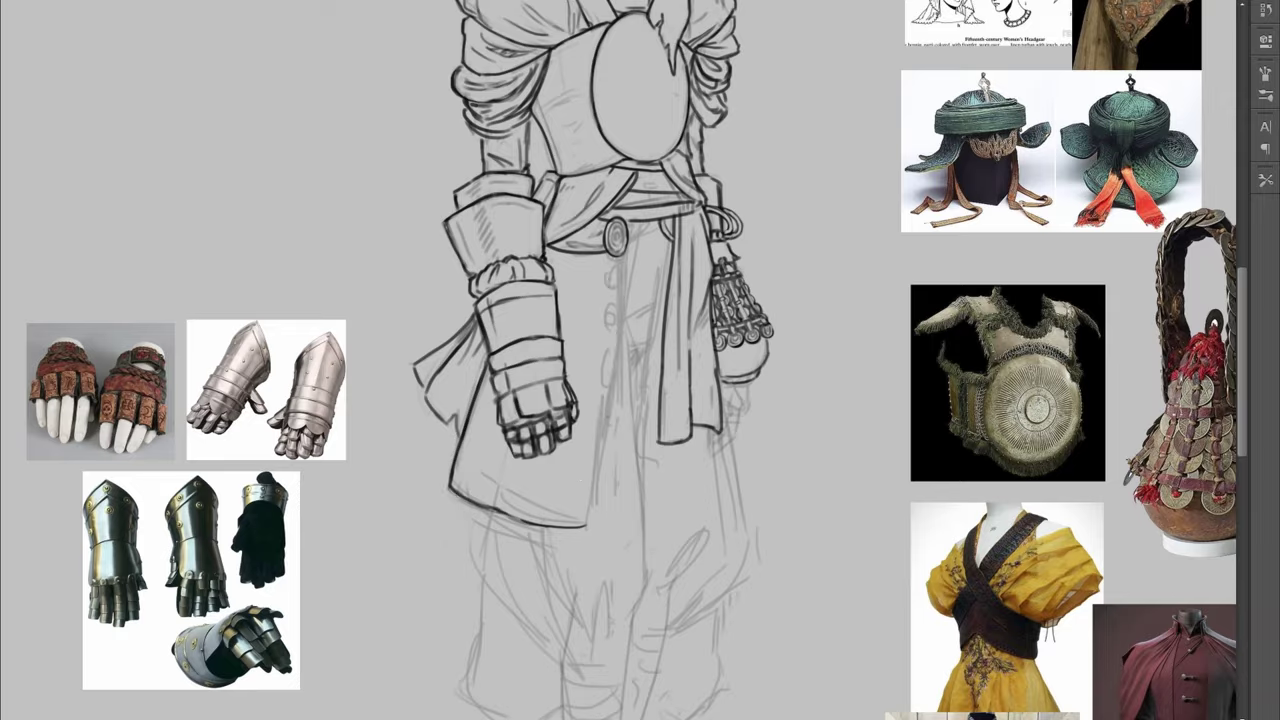
pyautogui.moveTo(626, 250); pyautogui.dragTo(586, 509)
pyautogui.moveTo(453, 464); pyautogui.dragTo(592, 510)
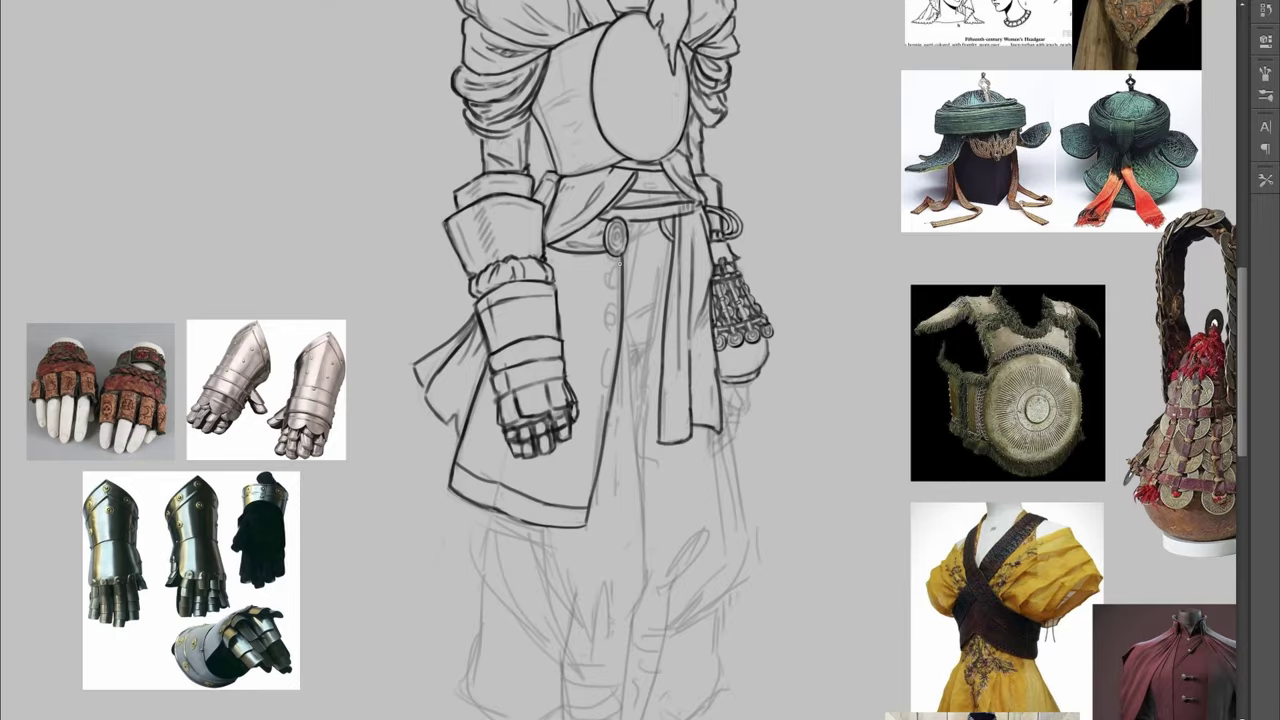
# Break the coat's straight front edge into scalloped notches, with a row of finer teeth down to the hem
pyautogui.hotkey('ctrl', '-')
pyautogui.hotkey('ctrl', '-')
pyautogui.moveTo(607, 321)
pyautogui.mouseDown()
pyautogui.moveTo(530, 441)
pyautogui.moveTo(604, 386)
pyautogui.mouseUp()
pyautogui.hotkey('ctrl', '+')
pyautogui.hotkey('ctrl', '+')
pyautogui.hotkey('ctrl', '+')
pyautogui.press('e')
pyautogui.moveTo(622, 284)
pyautogui.mouseDown()
pyautogui.moveTo(606, 290)
pyautogui.moveTo(608, 236)
pyautogui.mouseUp()
pyautogui.moveTo(598, 410); pyautogui.dragTo(592, 478)
pyautogui.press('b')
pyautogui.moveTo(614, 268); pyautogui.dragTo(618, 281)
pyautogui.moveTo(614, 323); pyautogui.dragTo(617, 335)
pyautogui.moveTo(606, 386); pyautogui.dragTo(590, 483)
pyautogui.moveTo(590, 484); pyautogui.dragTo(582, 518)
# Rough in rounded balloon trousers gathered below the knee under the coat, with fold lines, and trim their outer contours
pyautogui.hotkey('ctrl', '-')
pyautogui.hotkey('ctrl', '-')
pyautogui.hotkey('ctrl', '-')
pyautogui.moveTo(540, 434)
pyautogui.mouseDown()
pyautogui.moveTo(598, 516)
pyautogui.moveTo(620, 515)
pyautogui.mouseUp()
pyautogui.moveTo(678, 396)
pyautogui.mouseDown()
pyautogui.moveTo(693, 458)
pyautogui.moveTo(645, 498)
pyautogui.mouseUp()
pyautogui.moveTo(655, 440); pyautogui.dragTo(618, 510)
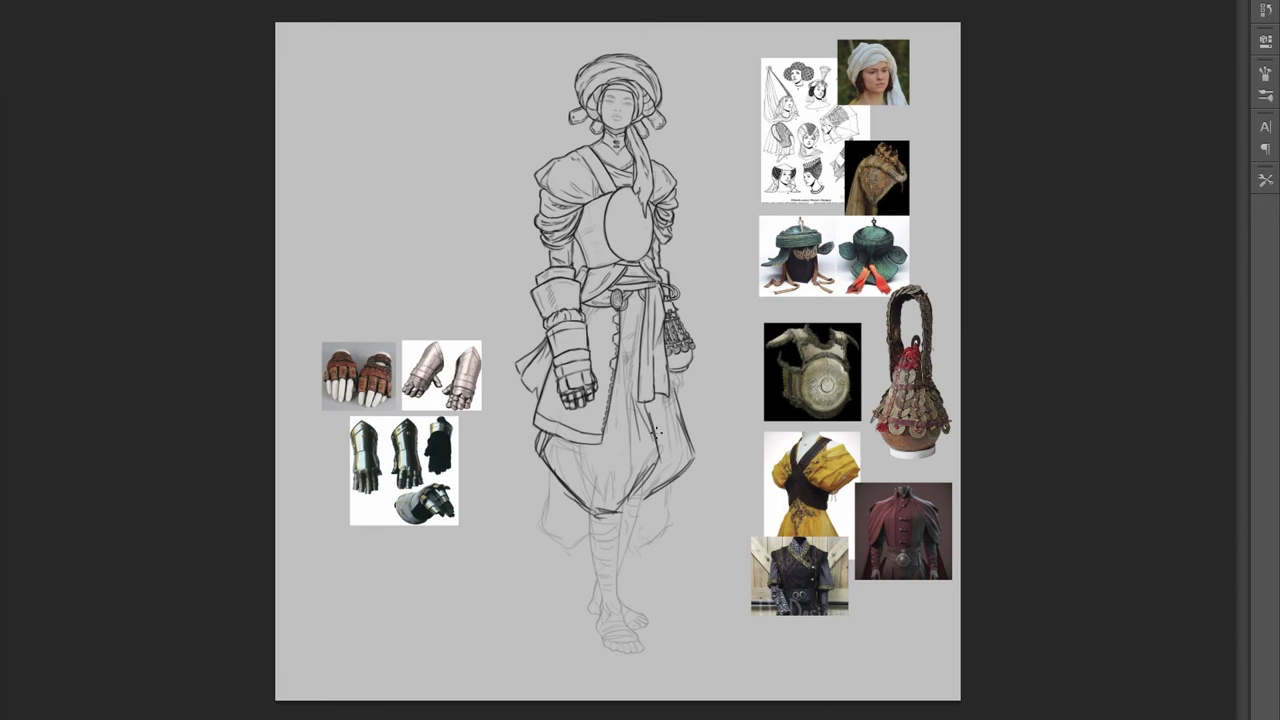
pyautogui.moveTo(652, 416); pyautogui.dragTo(640, 480)
pyautogui.moveTo(622, 366); pyautogui.dragTo(638, 402)
pyautogui.moveTo(676, 454); pyautogui.dragTo(642, 497)
pyautogui.press('e')
pyautogui.moveTo(694, 444); pyautogui.dragTo(675, 482)
pyautogui.press('b')
pyautogui.press('e')
pyautogui.moveTo(538, 430); pyautogui.dragTo(546, 466)
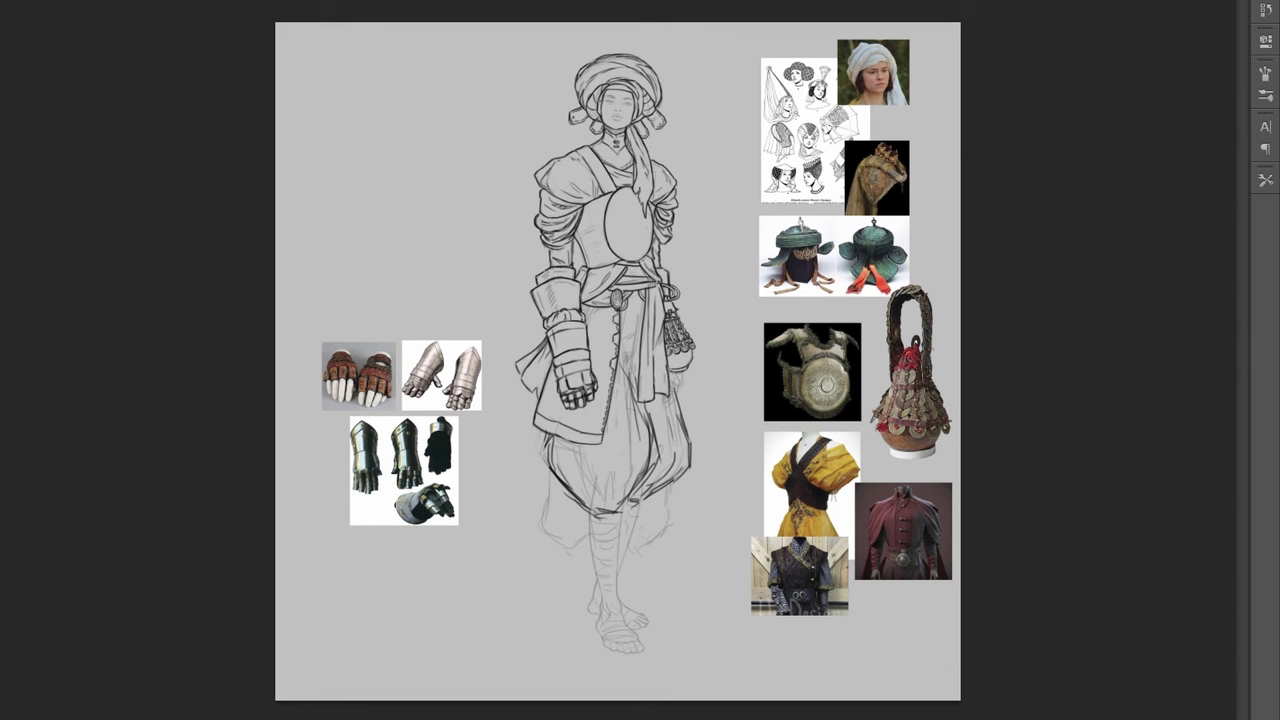
# Fade the rough trouser lines to a lighter grey and rework the far leg's outer curve slightly inward
pyautogui.hotkey('ctrl', 'alt', 'z')
pyautogui.hotkey('ctrl', 'alt', 'z')
pyautogui.hotkey('ctrl', 'alt', 'z')
pyautogui.hotkey('ctrl', 'alt', 'z')
pyautogui.hotkey('ctrl', 'alt', 'z')
pyautogui.hotkey('ctrl', 'alt', 'z')
pyautogui.hotkey('ctrl', 'shift', 'h')
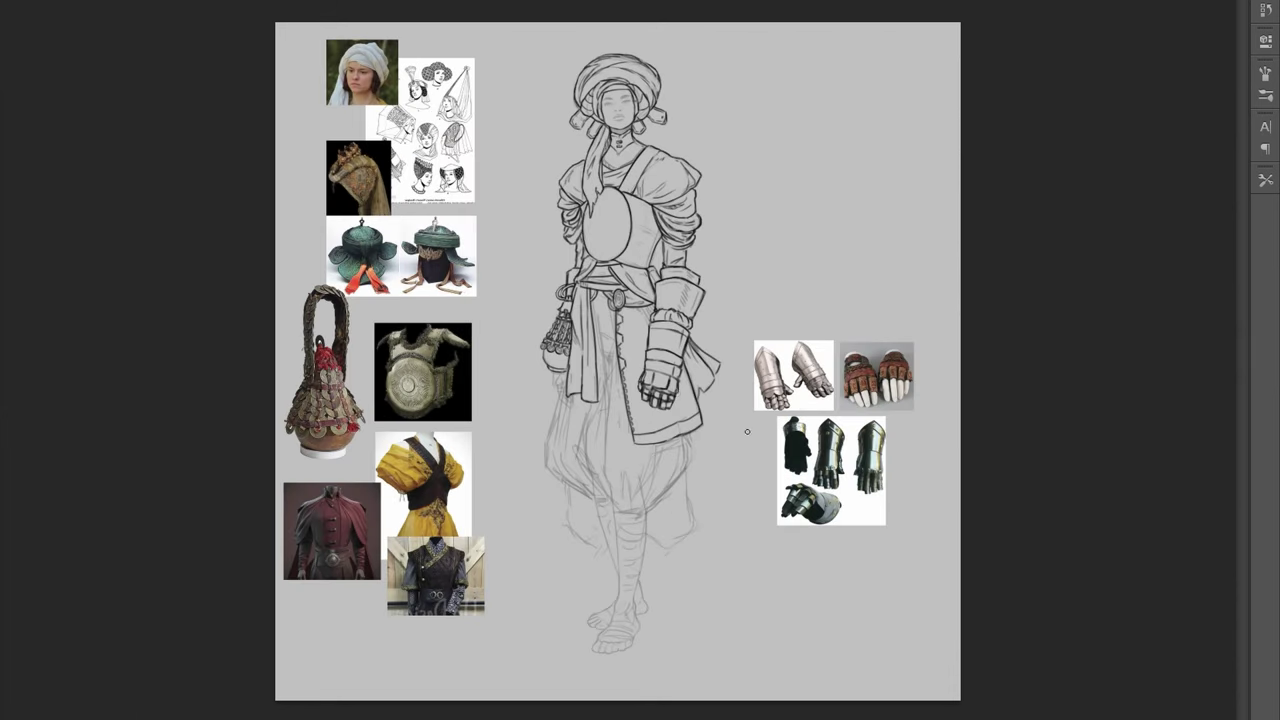
pyautogui.moveTo(562, 476); pyautogui.dragTo(606, 505)
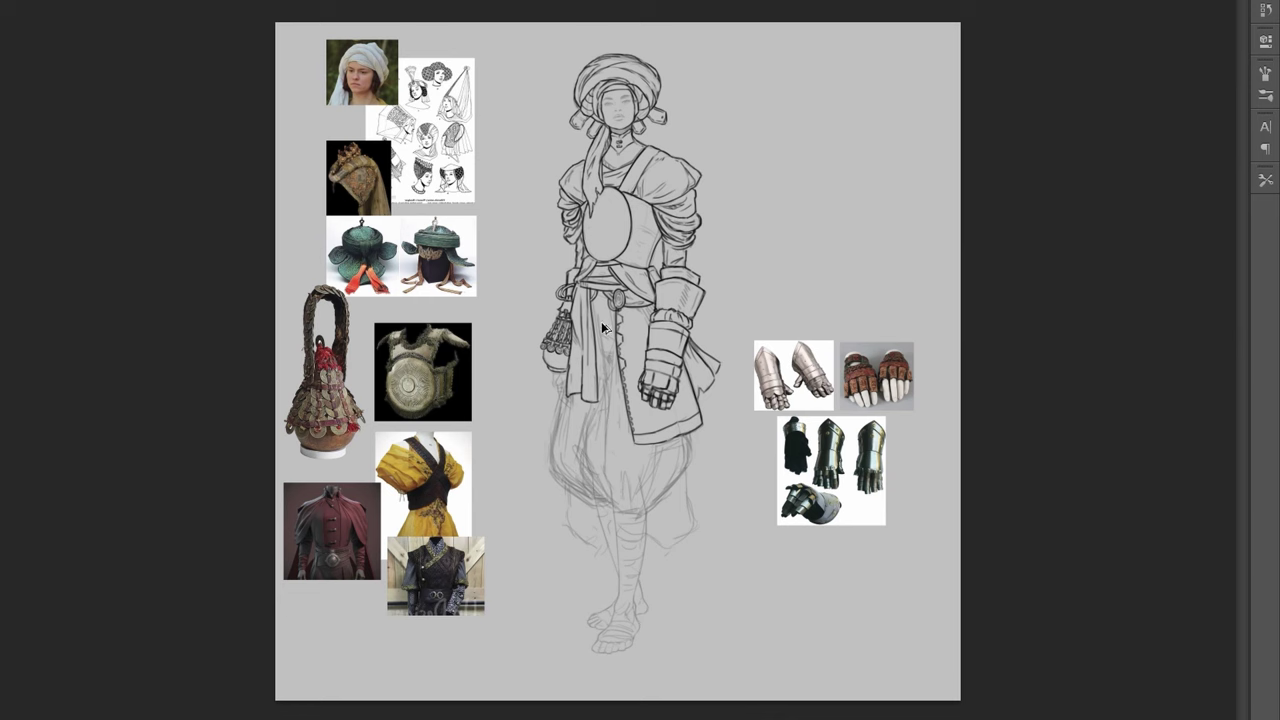
# Ink the clean outer contours of both balloon trouser legs over the rough sketch
pyautogui.hotkey('ctrl', '+')
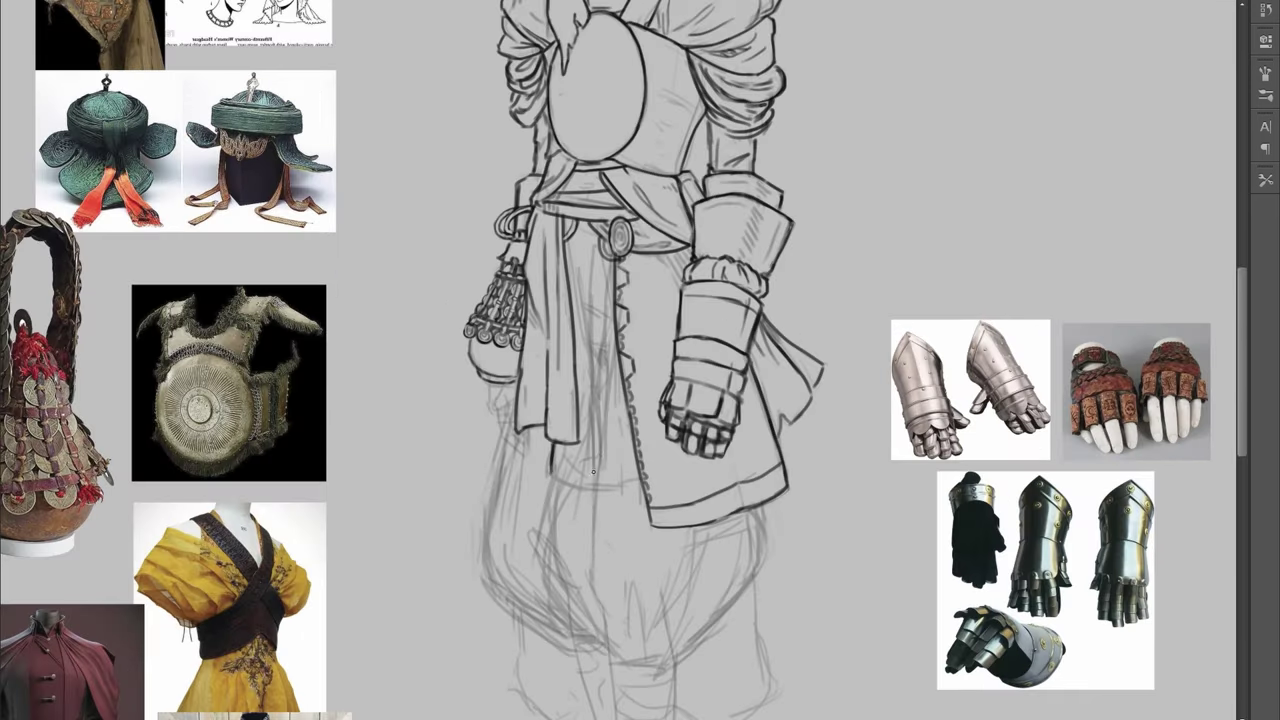
pyautogui.scroll(-3, 1243, 354)
pyautogui.moveTo(745, 318)
pyautogui.mouseDown()
pyautogui.moveTo(713, 422)
pyautogui.moveTo(727, 415)
pyautogui.moveTo(672, 472)
pyautogui.mouseUp()
pyautogui.moveTo(562, 268)
pyautogui.mouseDown()
pyautogui.moveTo(541, 368)
pyautogui.moveTo(609, 466)
pyautogui.mouseUp()
pyautogui.hotkey('ctrl', '-')
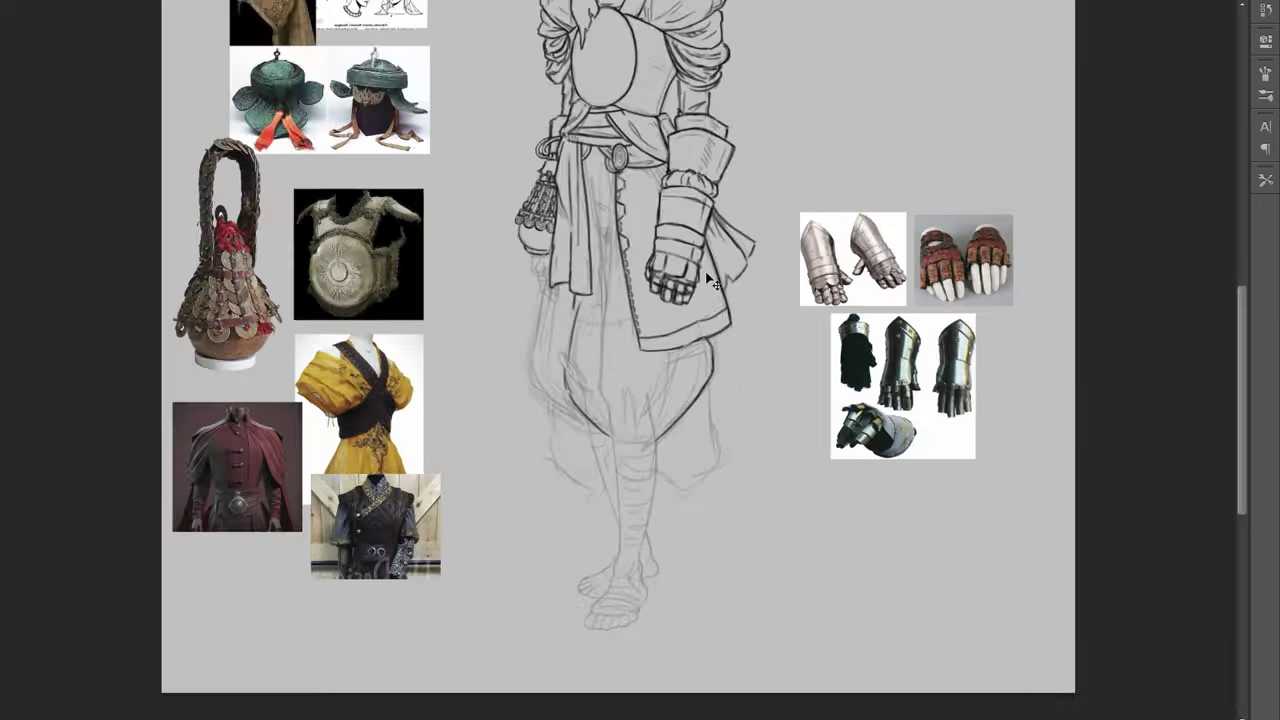
pyautogui.hotkey('ctrl', '+')
pyautogui.moveTo(498, 312)
pyautogui.mouseDown()
pyautogui.moveTo(502, 412)
pyautogui.moveTo(574, 462)
pyautogui.mouseUp()
pyautogui.hotkey('ctrl', '-')
pyautogui.hotkey('ctrl', '-')
pyautogui.hotkey('ctrl', 'shift', 'h')
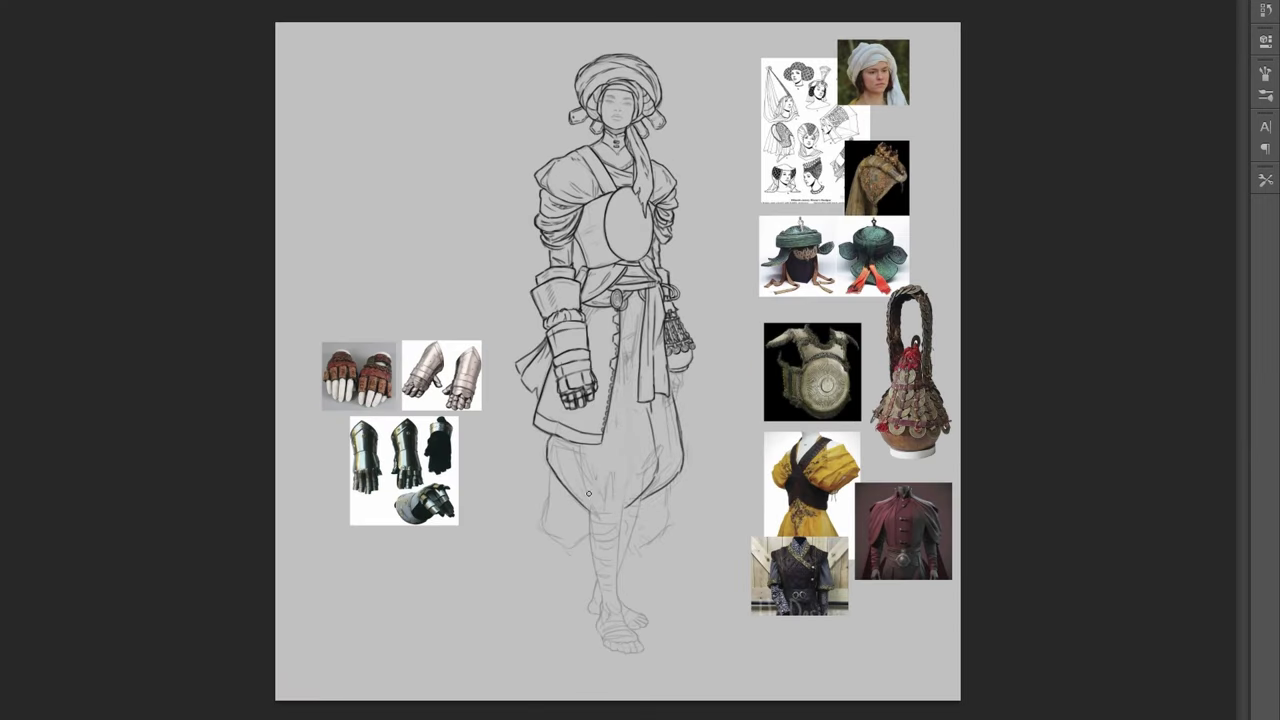
# Ink the trousers' gathered folds and knee cuff, and the fringed cloth ends hanging beside the coat's front edge
pyautogui.hotkey('ctrl', '+')
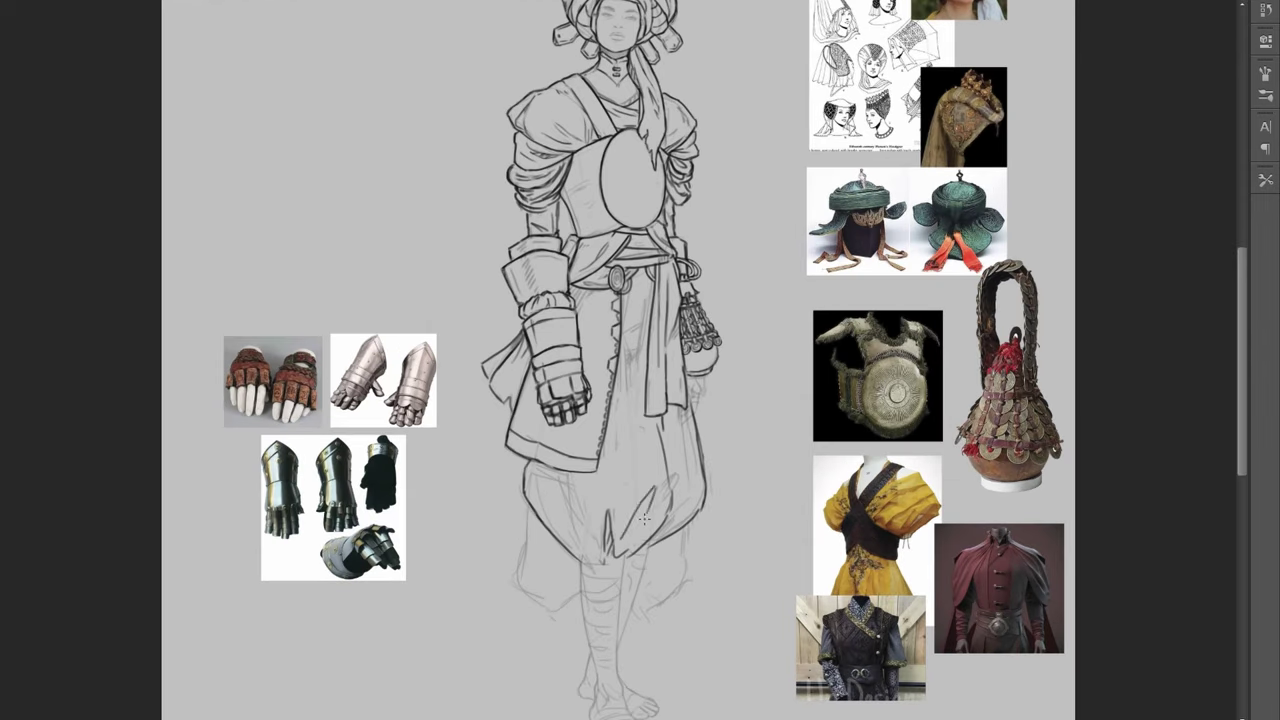
pyautogui.moveTo(578, 524)
pyautogui.mouseDown()
pyautogui.moveTo(590, 556)
pyautogui.moveTo(612, 562)
pyautogui.mouseUp()
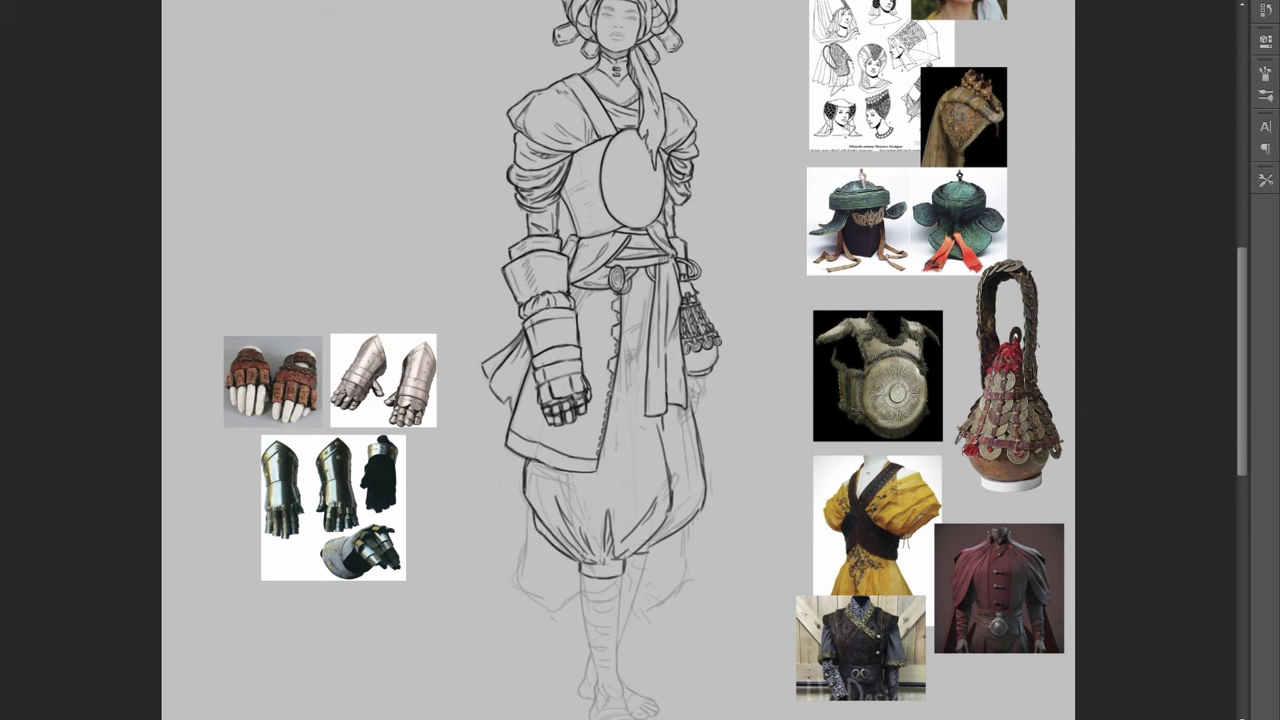
pyautogui.moveTo(688, 520); pyautogui.dragTo(648, 550)
pyautogui.moveTo(624, 318); pyautogui.dragTo(648, 392)
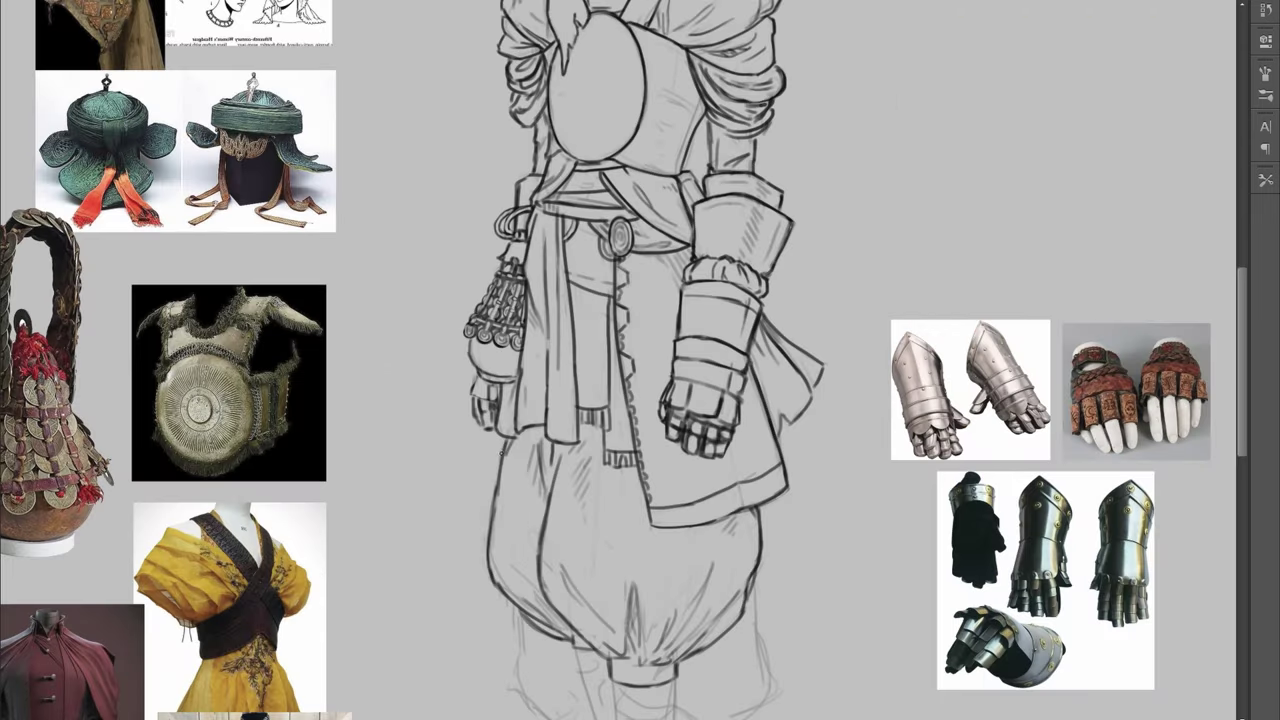
# Ink the rounded cloth drape that shows behind the trousers on both sides of the legs
pyautogui.hotkey('ctrl', '-')
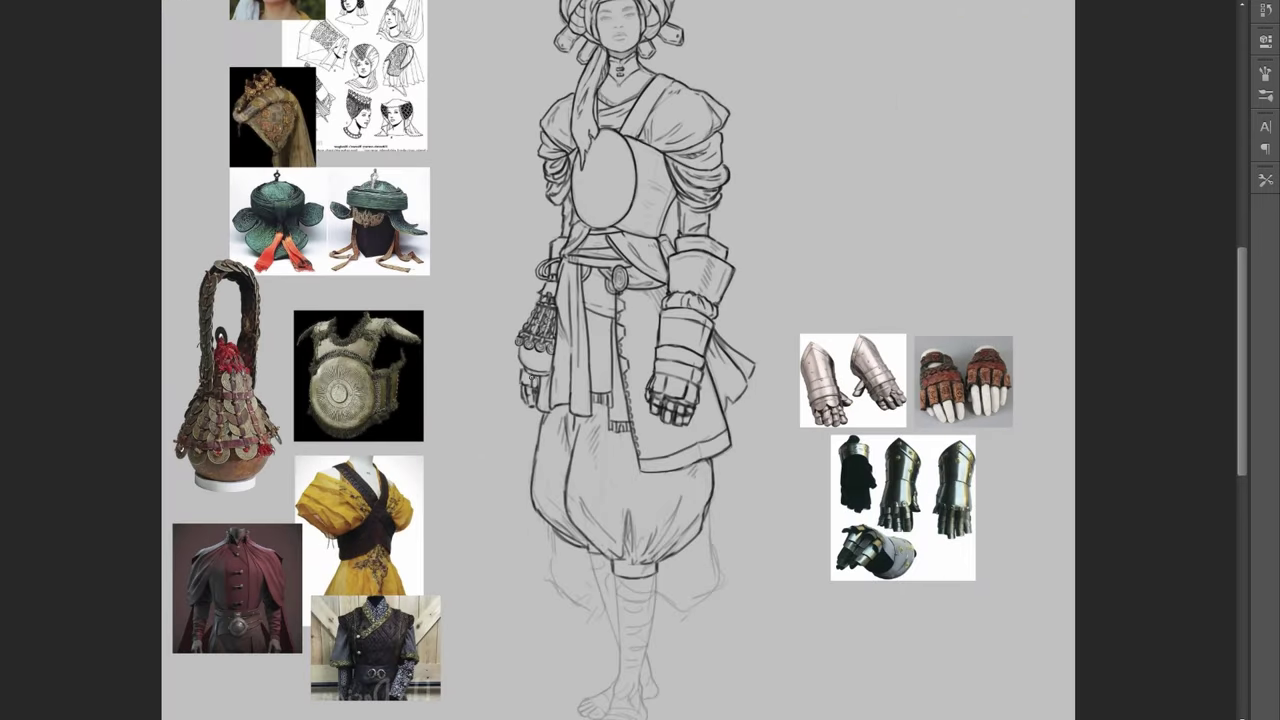
pyautogui.press('h')
pyautogui.moveTo(528, 537); pyautogui.dragTo(565, 606)
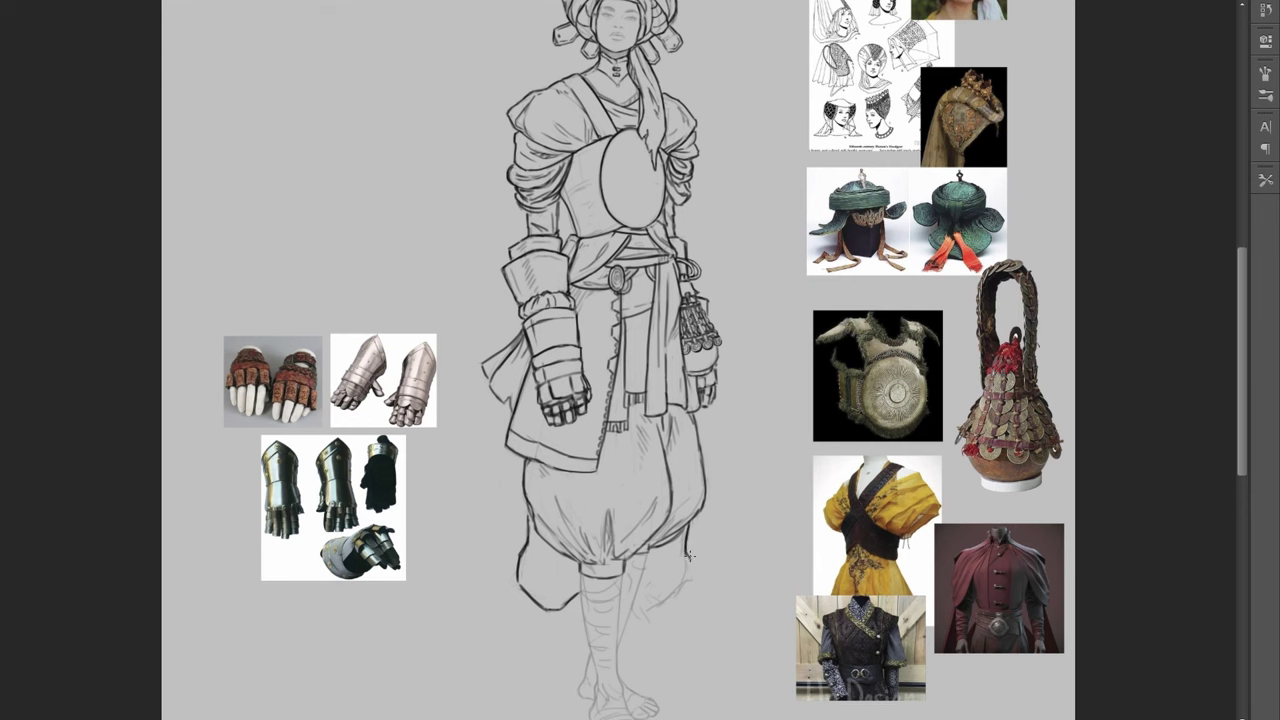
pyautogui.moveTo(689, 556); pyautogui.dragTo(638, 616)
# Ink the outlines of both lower legs and the bare feet, including heels and toes
pyautogui.hotkey('ctrl', '+')
pyautogui.scroll(-4, 618, 360)
pyautogui.moveTo(560, 302); pyautogui.dragTo(581, 490)
pyautogui.moveTo(570, 434); pyautogui.dragTo(567, 464)
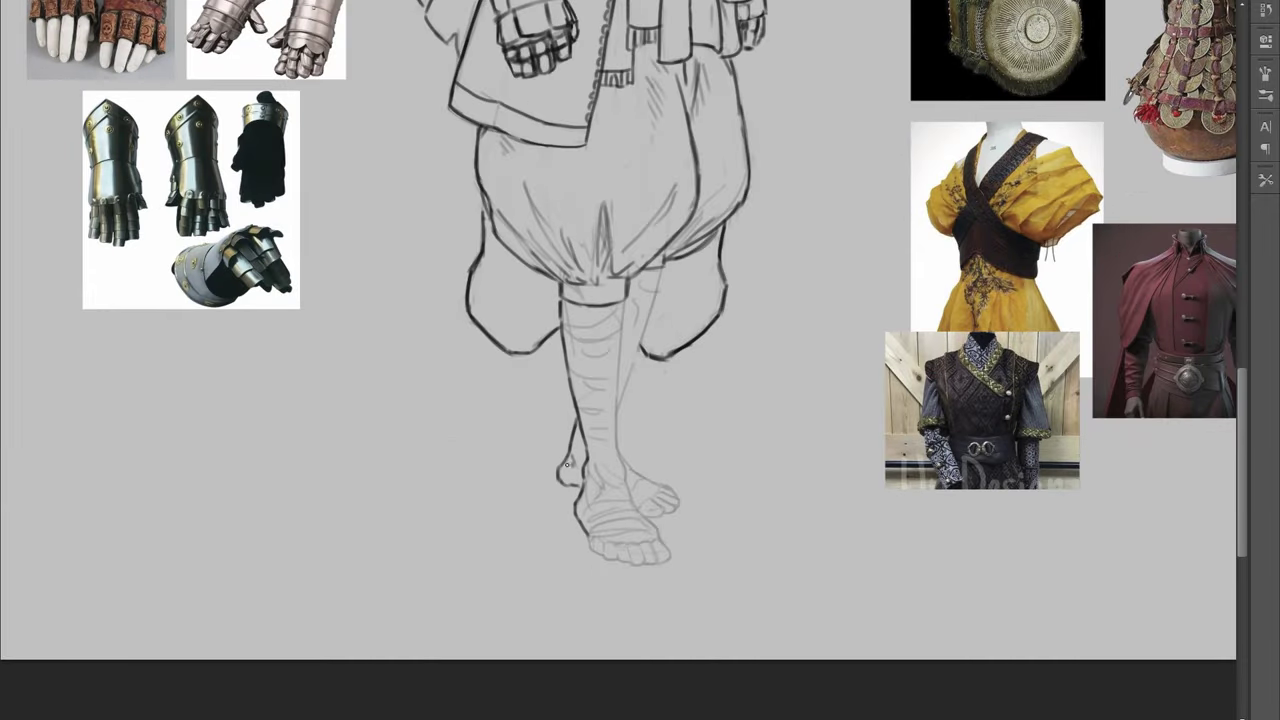
pyautogui.moveTo(660, 264); pyautogui.dragTo(620, 446)
pyautogui.moveTo(613, 557)
pyautogui.mouseDown()
pyautogui.moveTo(668, 558)
pyautogui.moveTo(668, 532)
pyautogui.mouseUp()
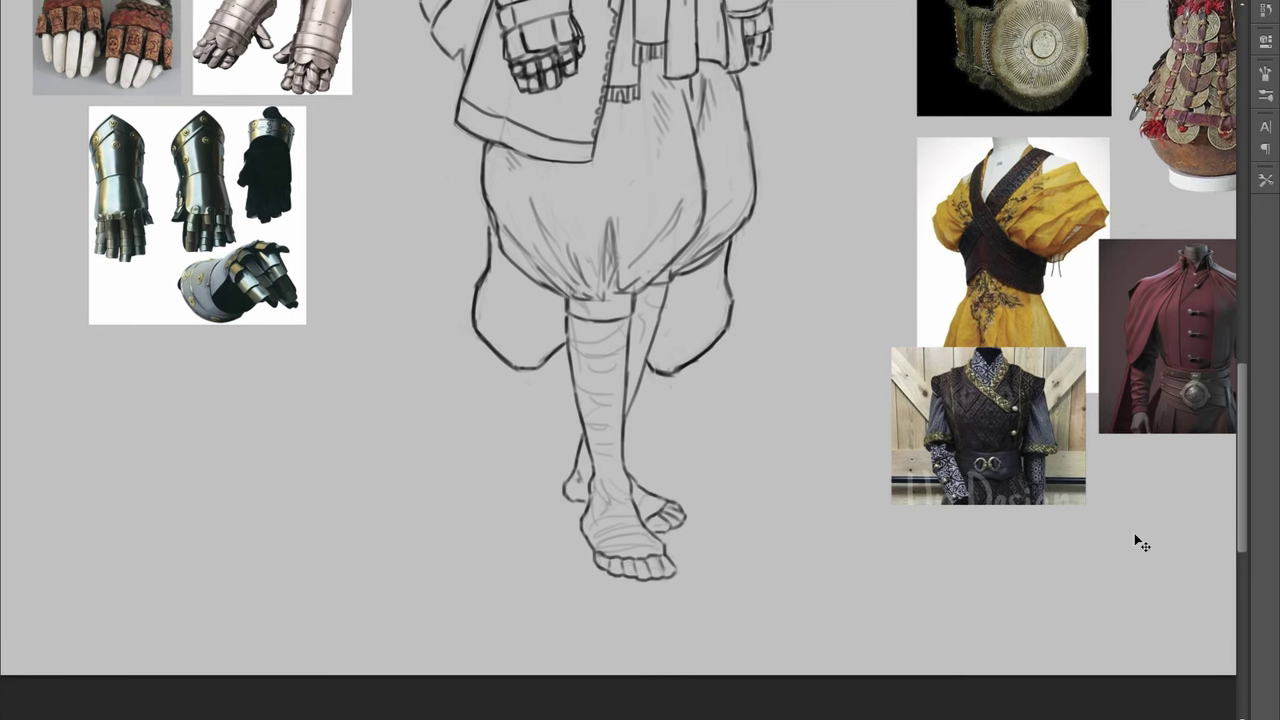
# Draw curved wrapping bands around both shins, ankles and feet
pyautogui.moveTo(572, 336); pyautogui.dragTo(626, 326)
pyautogui.moveTo(572, 370); pyautogui.dragTo(620, 364)
pyautogui.moveTo(588, 530)
pyautogui.mouseDown()
pyautogui.moveTo(648, 520)
pyautogui.moveTo(602, 497)
pyautogui.moveTo(632, 496)
pyautogui.mouseUp()
pyautogui.moveTo(597, 478); pyautogui.dragTo(628, 482)
pyautogui.moveTo(582, 416); pyautogui.dragTo(622, 420)
pyautogui.moveTo(579, 400); pyautogui.dragTo(624, 403)
pyautogui.moveTo(638, 292); pyautogui.dragTo(665, 288)
pyautogui.moveTo(632, 328); pyautogui.dragTo(656, 324)
pyautogui.moveTo(571, 473); pyautogui.dragTo(588, 484)
pyautogui.moveTo(640, 488); pyautogui.dragTo(630, 498)
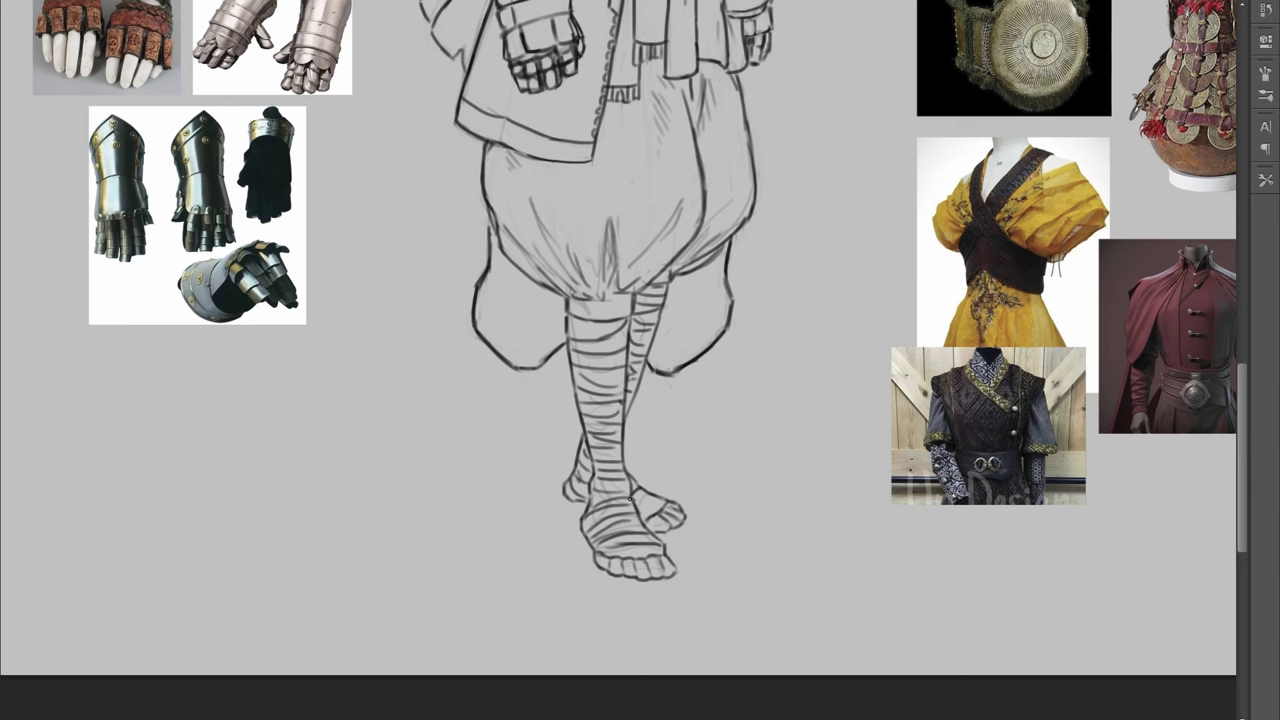
# Redraw the face's eyebrows as thin arches and refine the lips
pyautogui.hotkey('ctrl', '0')
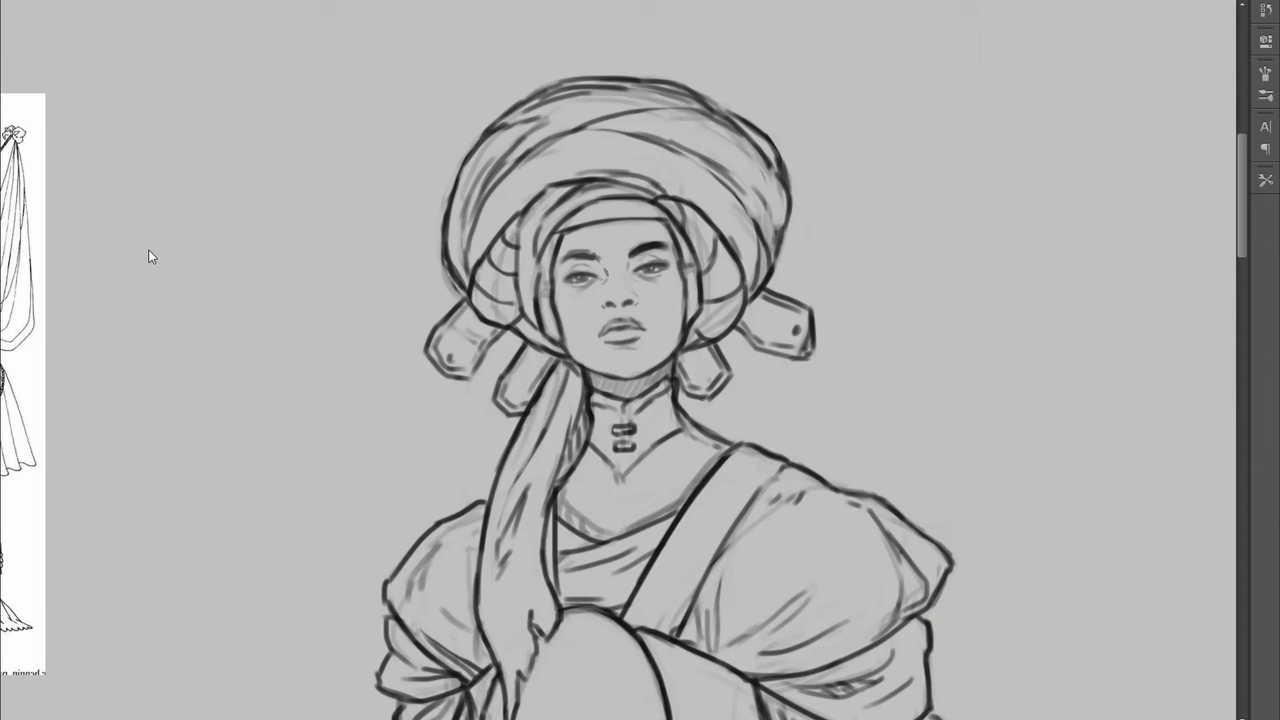
pyautogui.moveTo(563, 258); pyautogui.dragTo(600, 252)
pyautogui.moveTo(630, 248); pyautogui.dragTo(654, 242)
pyautogui.moveTo(562, 260); pyautogui.dragTo(580, 252)
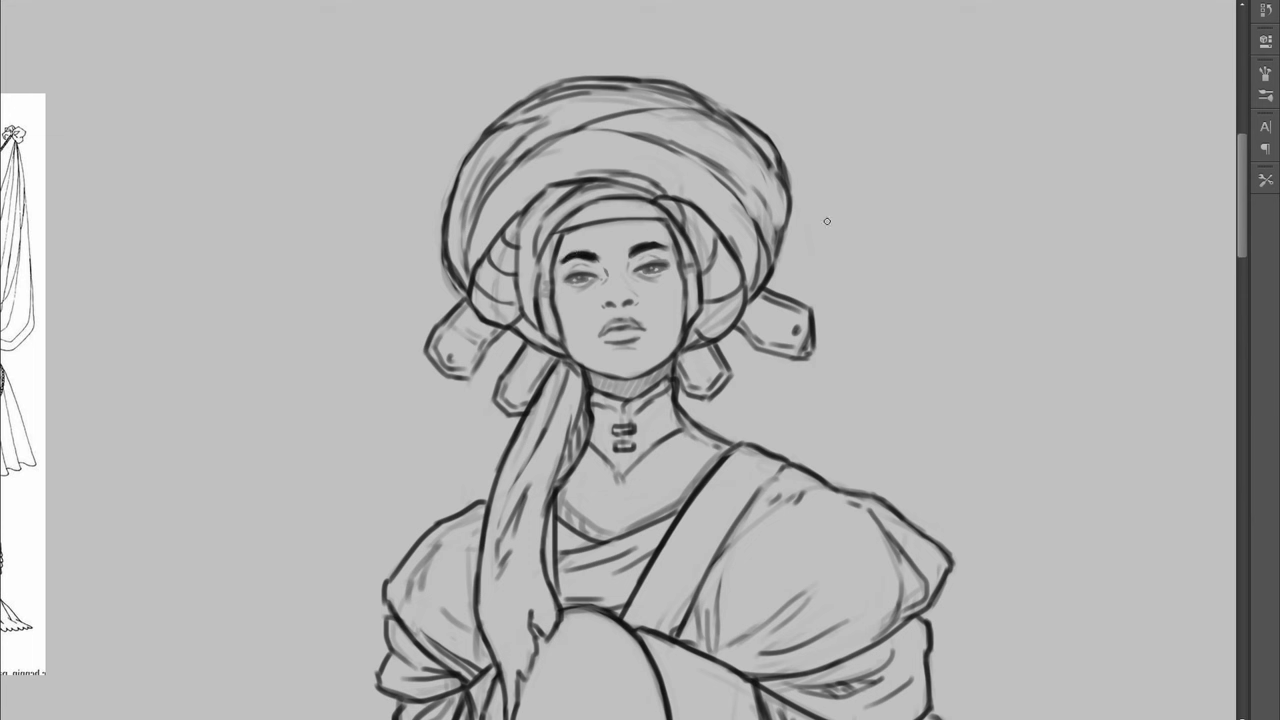
pyautogui.moveTo(635, 245); pyautogui.dragTo(654, 249)
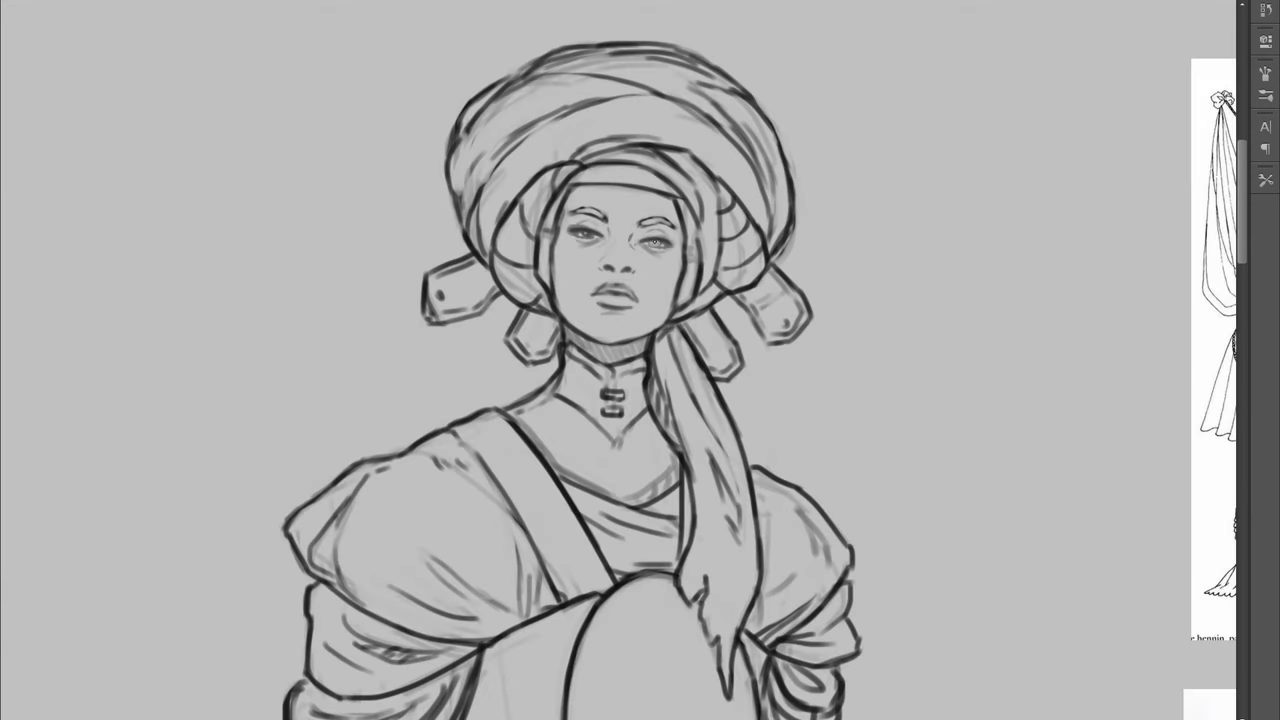
pyautogui.moveTo(602, 287); pyautogui.dragTo(632, 291)
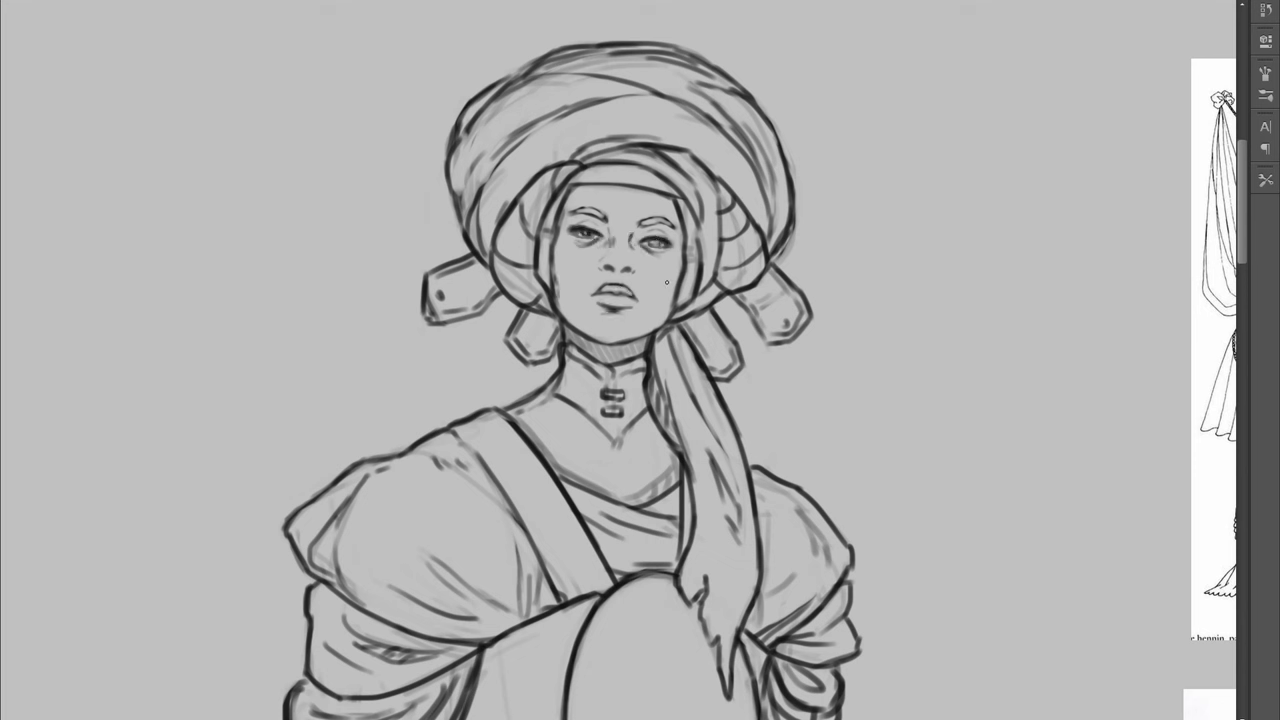
# Hatch the breastplate's side and draw concentric ovals inside its round central disc
pyautogui.hotkey('ctrl', '-')
pyautogui.moveTo(541, 403); pyautogui.dragTo(575, 384)
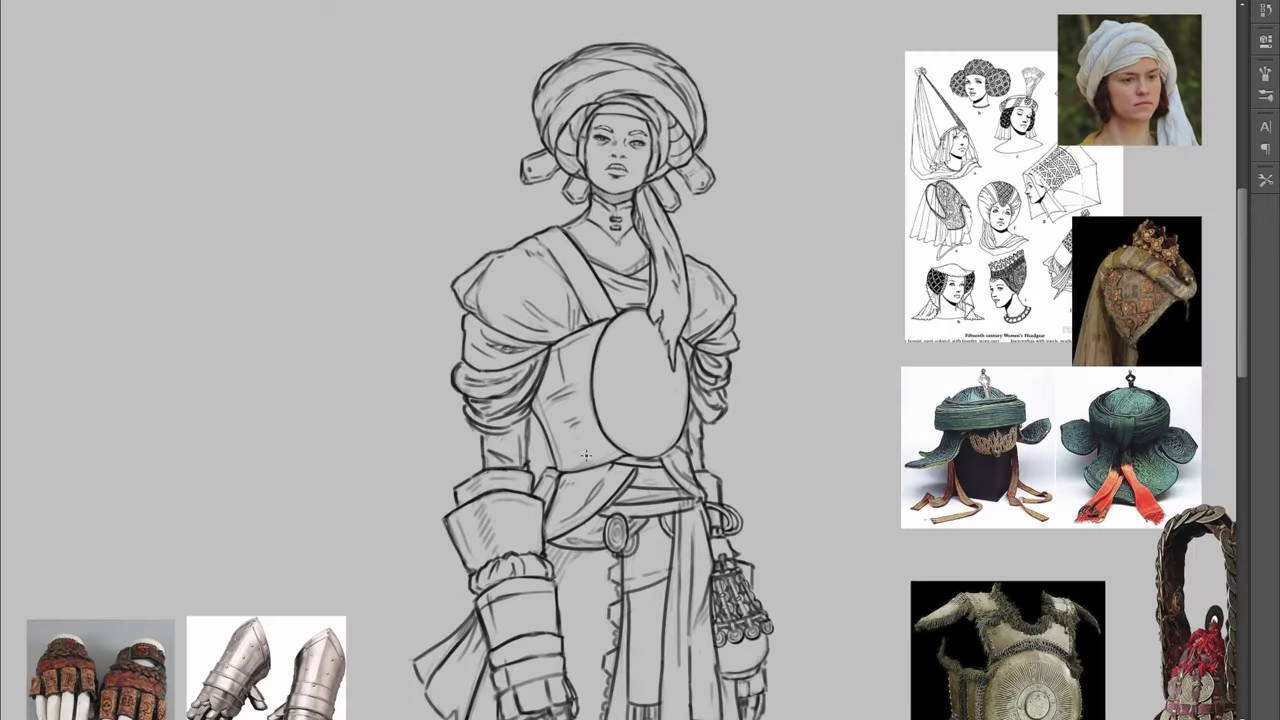
pyautogui.hotkey('ctrl', '-')
pyautogui.hotkey('ctrl', '+')
pyautogui.hotkey('ctrl', '+')
pyautogui.moveTo(600, 350)
pyautogui.mouseDown()
pyautogui.moveTo(700, 400)
pyautogui.moveTo(690, 440)
pyautogui.moveTo(650, 450)
pyautogui.moveTo(677, 428)
pyautogui.mouseUp()
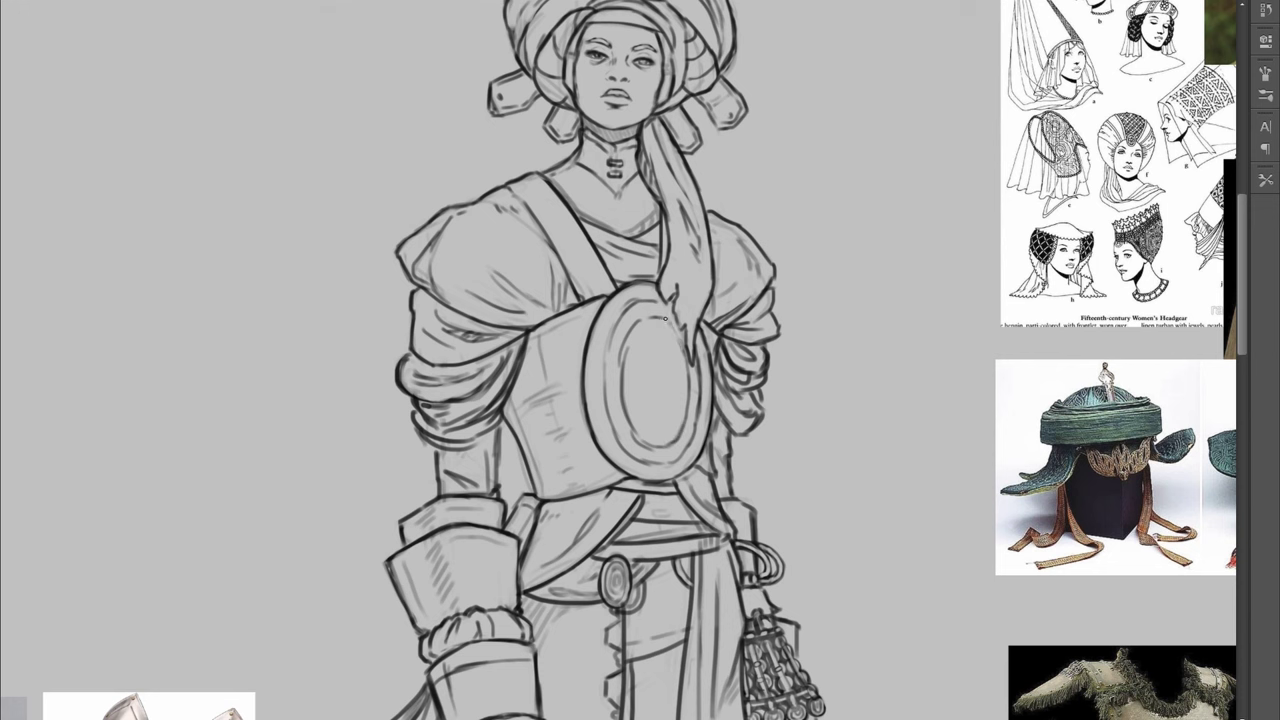
pyautogui.moveTo(666, 319); pyautogui.dragTo(682, 340)
pyautogui.moveTo(654, 336); pyautogui.dragTo(640, 414)
pyautogui.moveTo(640, 390); pyautogui.dragTo(668, 430)
pyautogui.moveTo(668, 344); pyautogui.dragTo(670, 420)
pyautogui.moveTo(622, 358)
pyautogui.mouseDown()
pyautogui.moveTo(652, 450)
pyautogui.moveTo(637, 434)
pyautogui.mouseUp()
pyautogui.moveTo(638, 340)
pyautogui.mouseDown()
pyautogui.moveTo(620, 380)
pyautogui.moveTo(680, 465)
pyautogui.mouseUp()
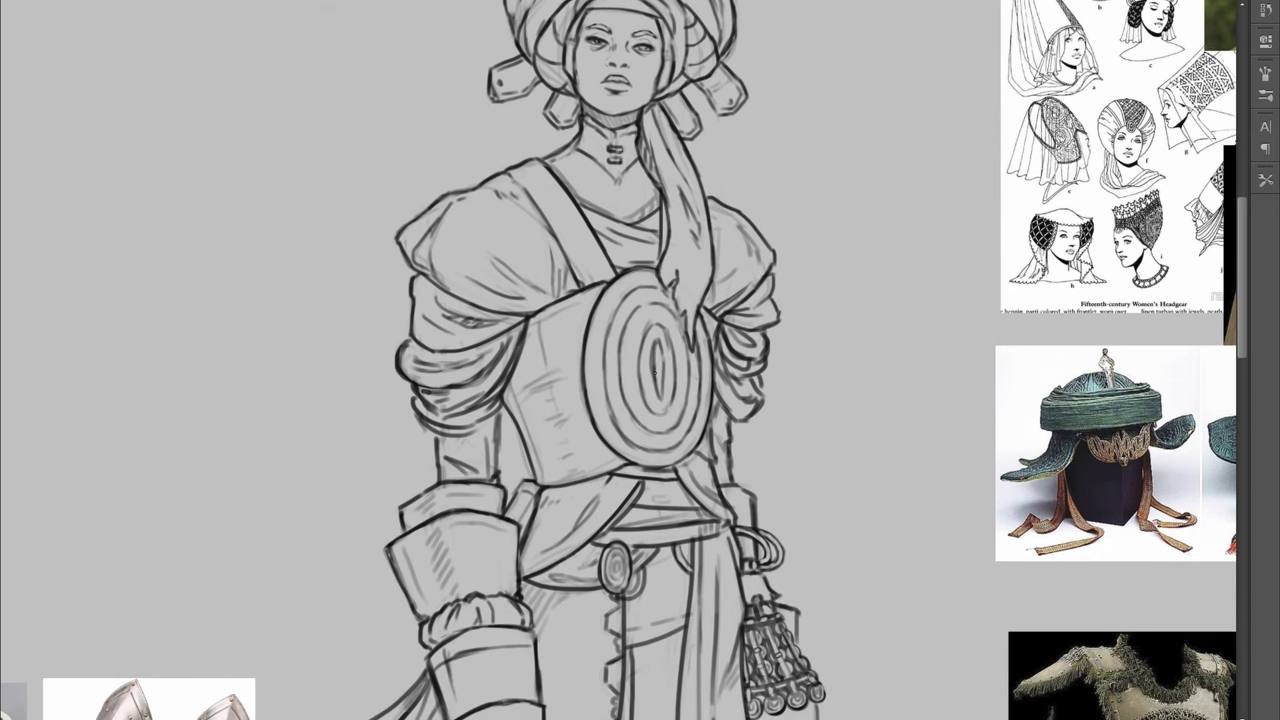
pyautogui.hotkey('ctrl', '0')
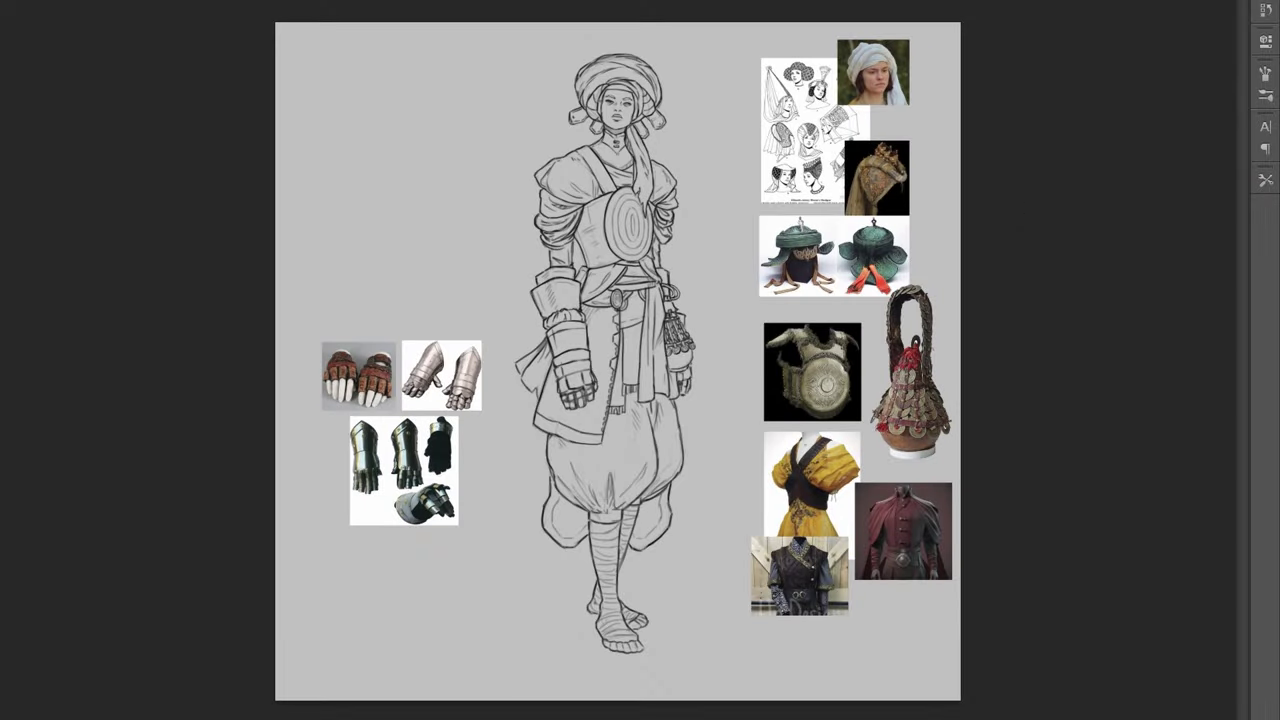
pyautogui.hotkey('ctrl', '+')
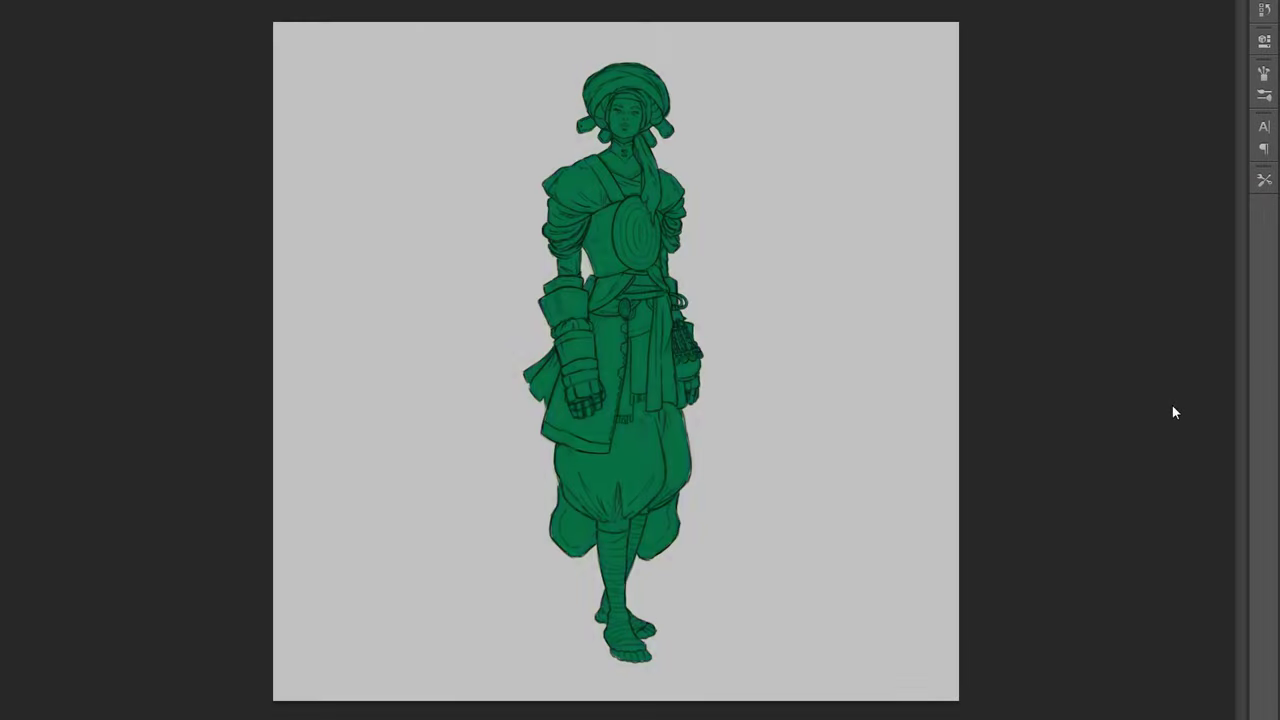
# Fill the figure's silhouette beneath the linework with a dark teal base color
pyautogui.hotkey('alt', 'BackSpace')
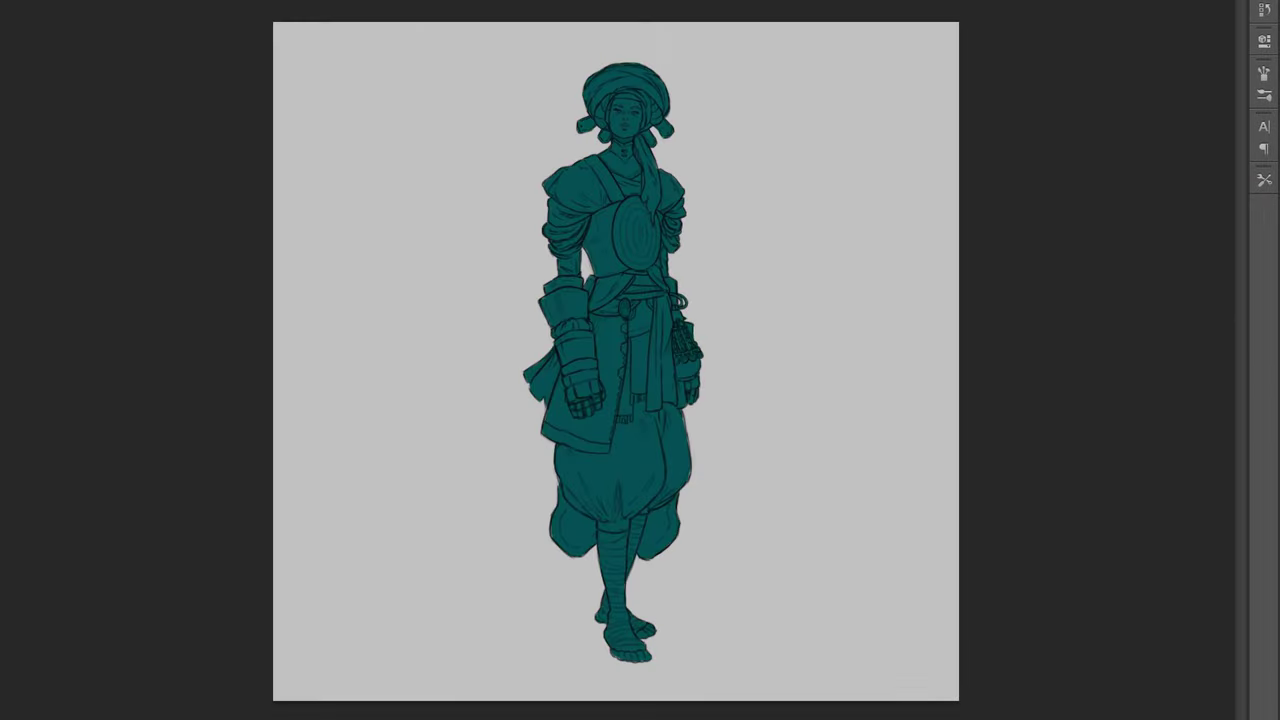
pyautogui.hotkey('ctrl', '+')
pyautogui.hotkey('ctrl', '+')
pyautogui.scroll(3, 698, 74)
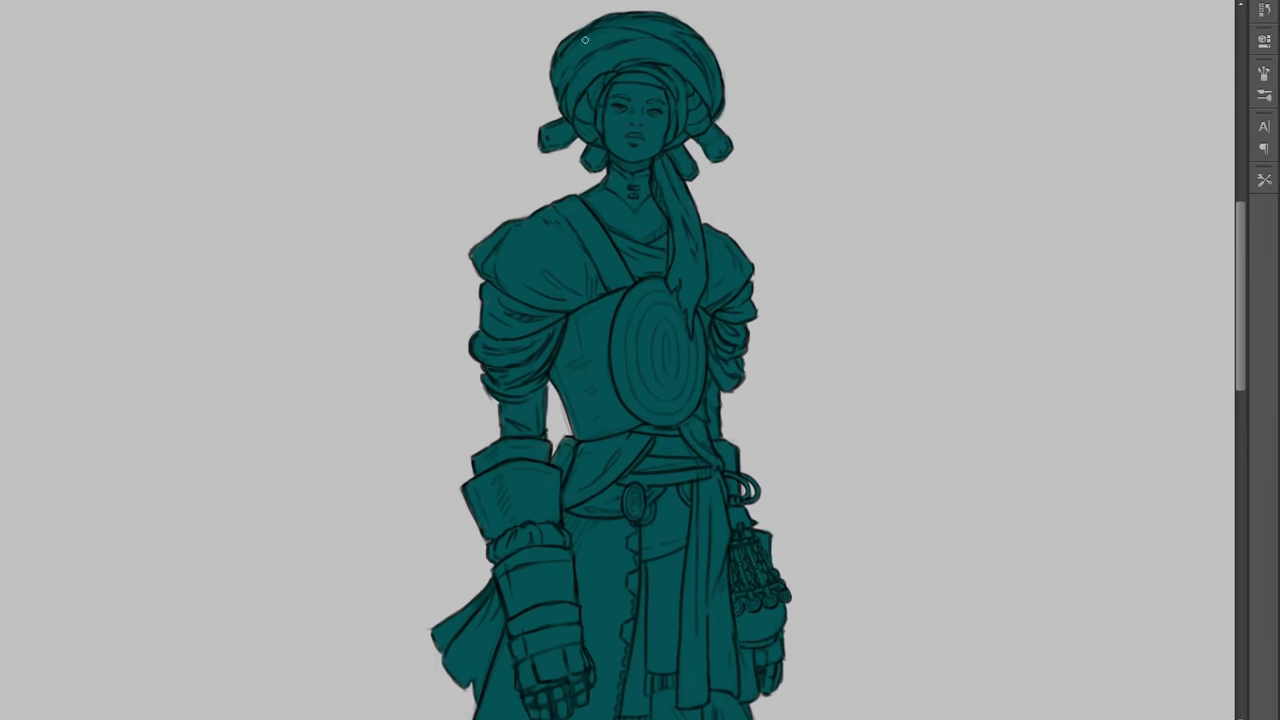
pyautogui.hotkey('ctrl', '-')
pyautogui.hotkey('ctrl', '-')
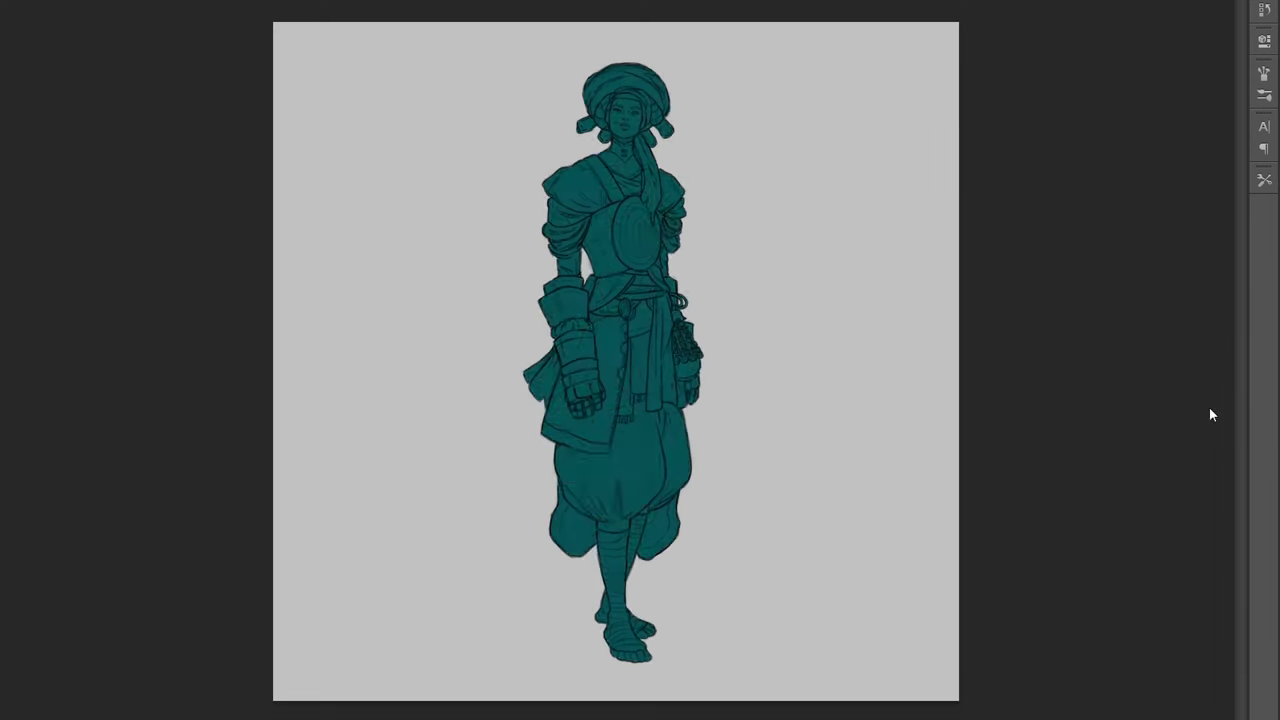
# Block in flat costume colors: teal turban and trousers, yellow sleeves, brown armor and skin, red sash, and off-white leg wraps
pyautogui.hotkey('alt', 'BackSpace')
pyautogui.hotkey('alt', 'BackSpace')
pyautogui.hotkey('alt', 'BackSpace')
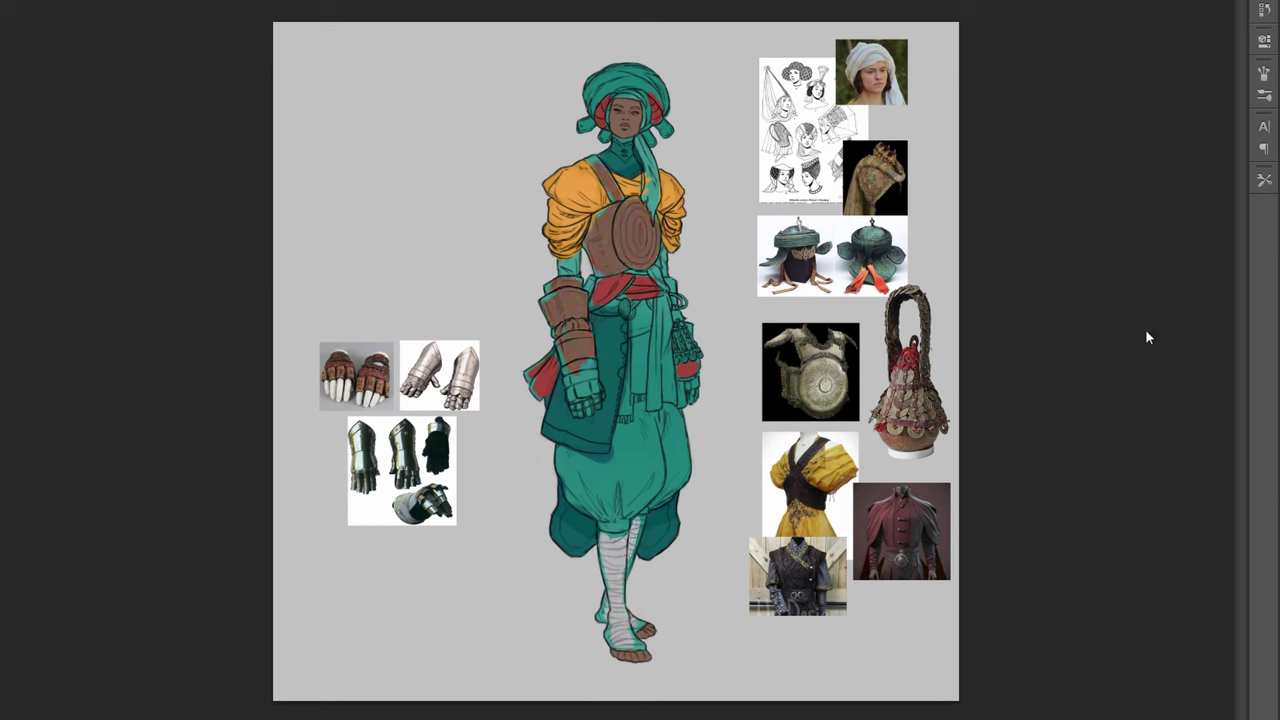
# Paint the inner head wrap framing the face red
pyautogui.hotkey('ctrl', '+')
pyautogui.hotkey('ctrl', '+')
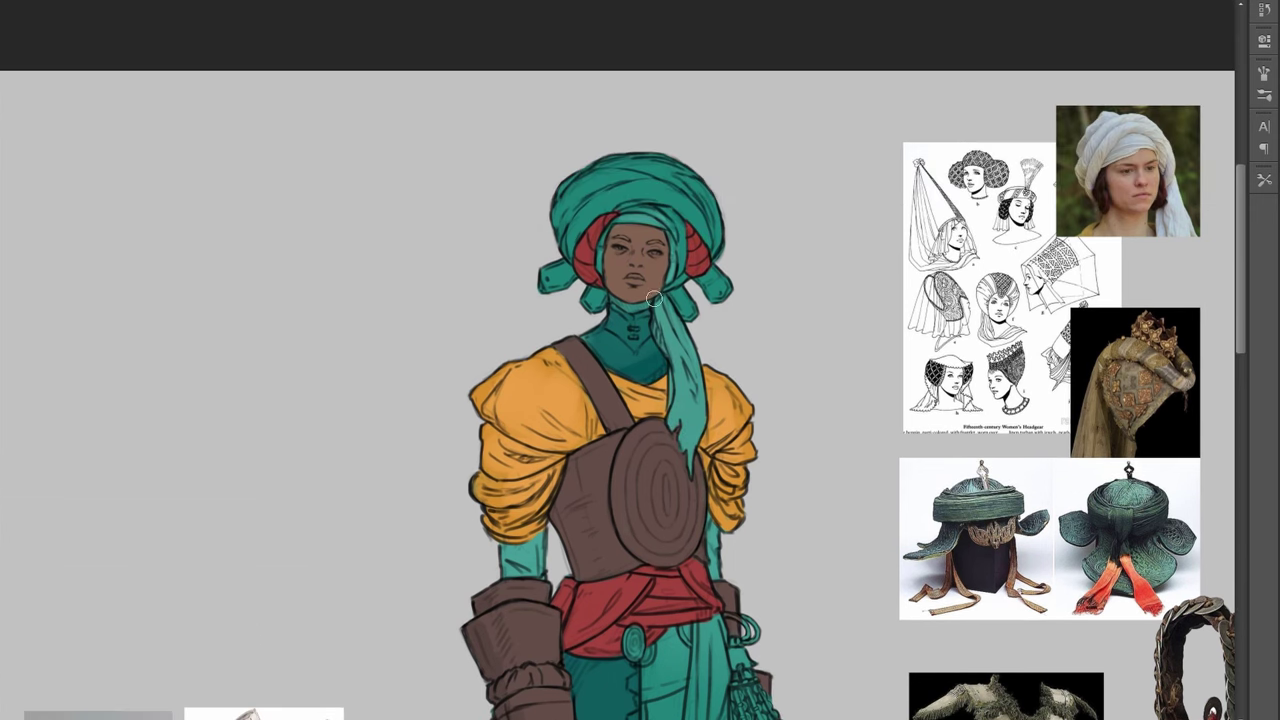
pyautogui.moveTo(660, 216)
pyautogui.mouseDown()
pyautogui.moveTo(620, 244)
pyautogui.moveTo(633, 302)
pyautogui.moveTo(602, 287)
pyautogui.moveTo(626, 307)
pyautogui.moveTo(616, 302)
pyautogui.moveTo(676, 269)
pyautogui.mouseUp()
pyautogui.hotkey('ctrl', '-')
pyautogui.hotkey('ctrl', '-')
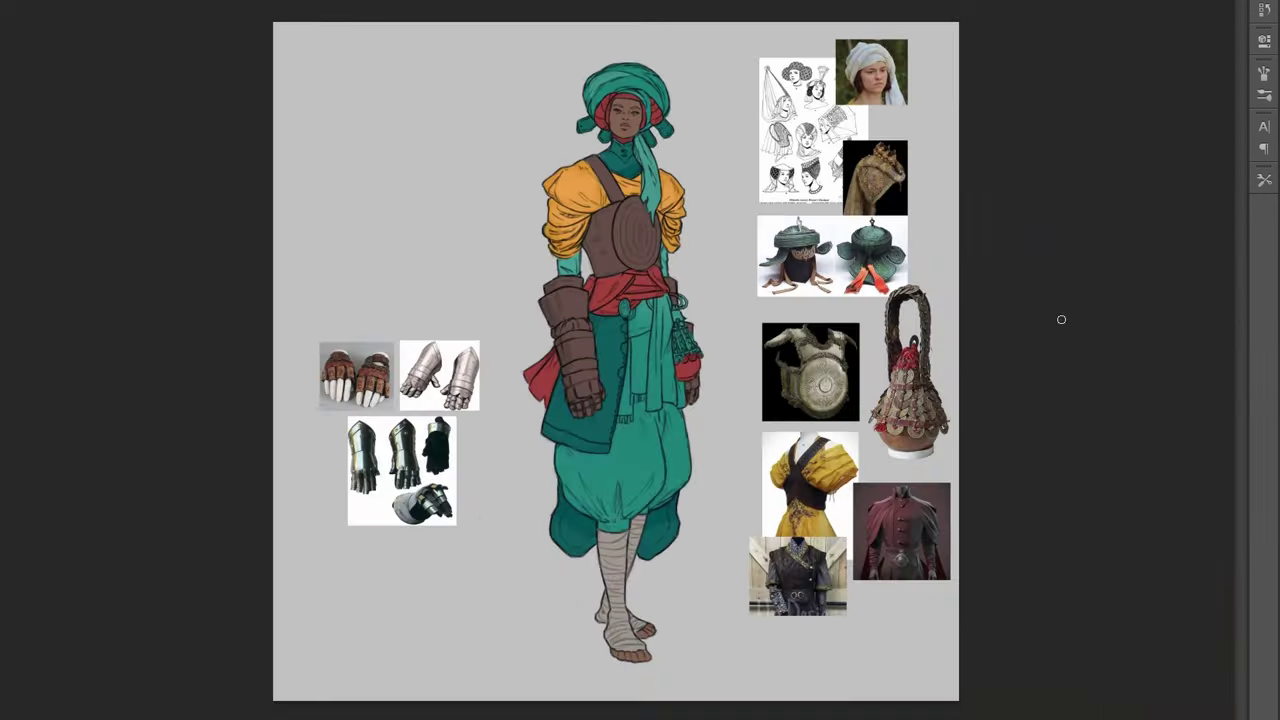
# Color both gauntlet hands, the belt medallion and the hanging pouch's ornaments bronze
pyautogui.hotkey('ctrl', '+')
pyautogui.hotkey('ctrl', '+')
pyautogui.moveTo(528, 403)
pyautogui.mouseDown()
pyautogui.moveTo(565, 373)
pyautogui.moveTo(552, 472)
pyautogui.mouseUp()
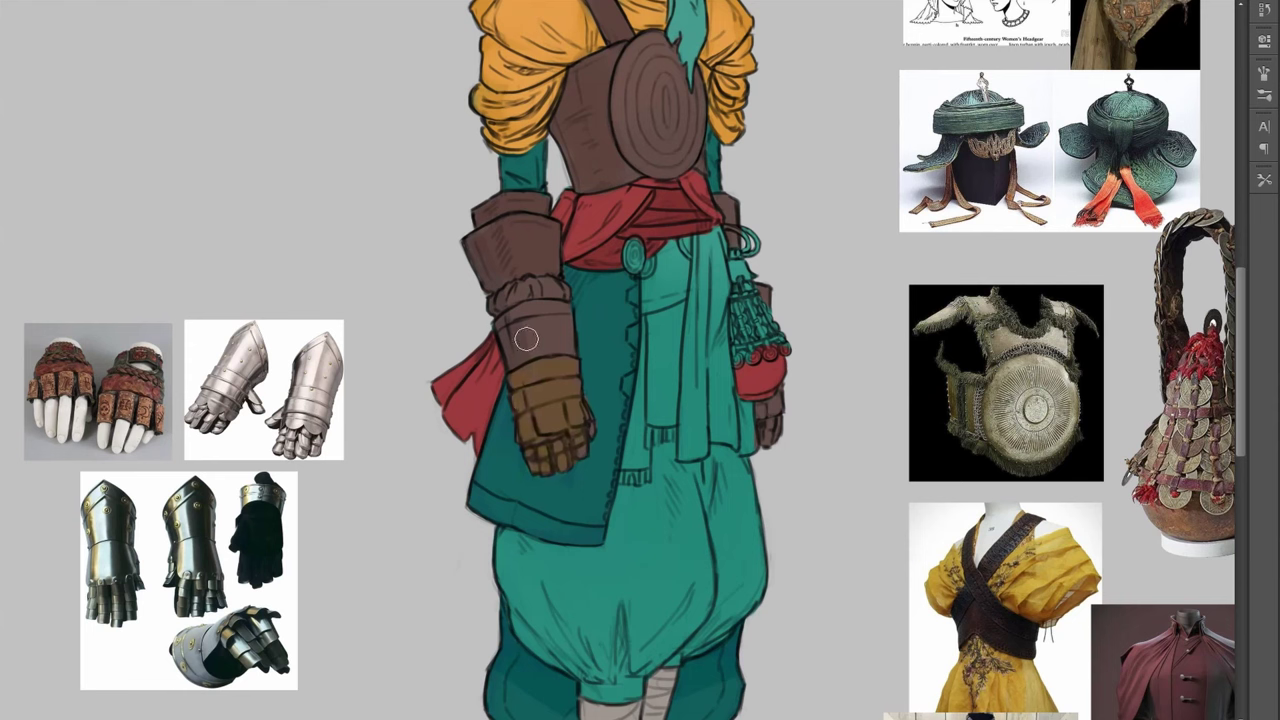
pyautogui.moveTo(768, 402); pyautogui.dragTo(771, 427)
pyautogui.press('[')
pyautogui.moveTo(760, 350); pyautogui.dragTo(752, 298)
pyautogui.moveTo(632, 243); pyautogui.dragTo(634, 266)
pyautogui.moveTo(562, 430); pyautogui.dragTo(566, 360)
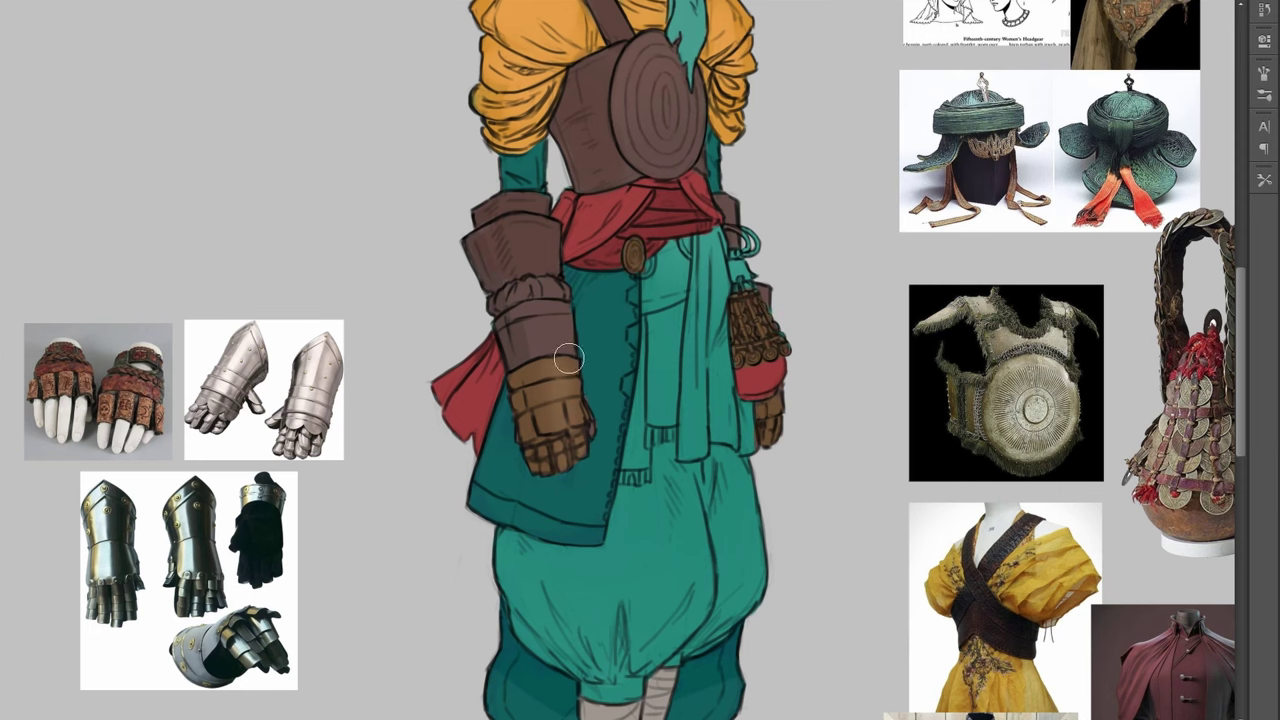
pyautogui.moveTo(558, 405); pyautogui.dragTo(556, 430)
pyautogui.click(776, 408)
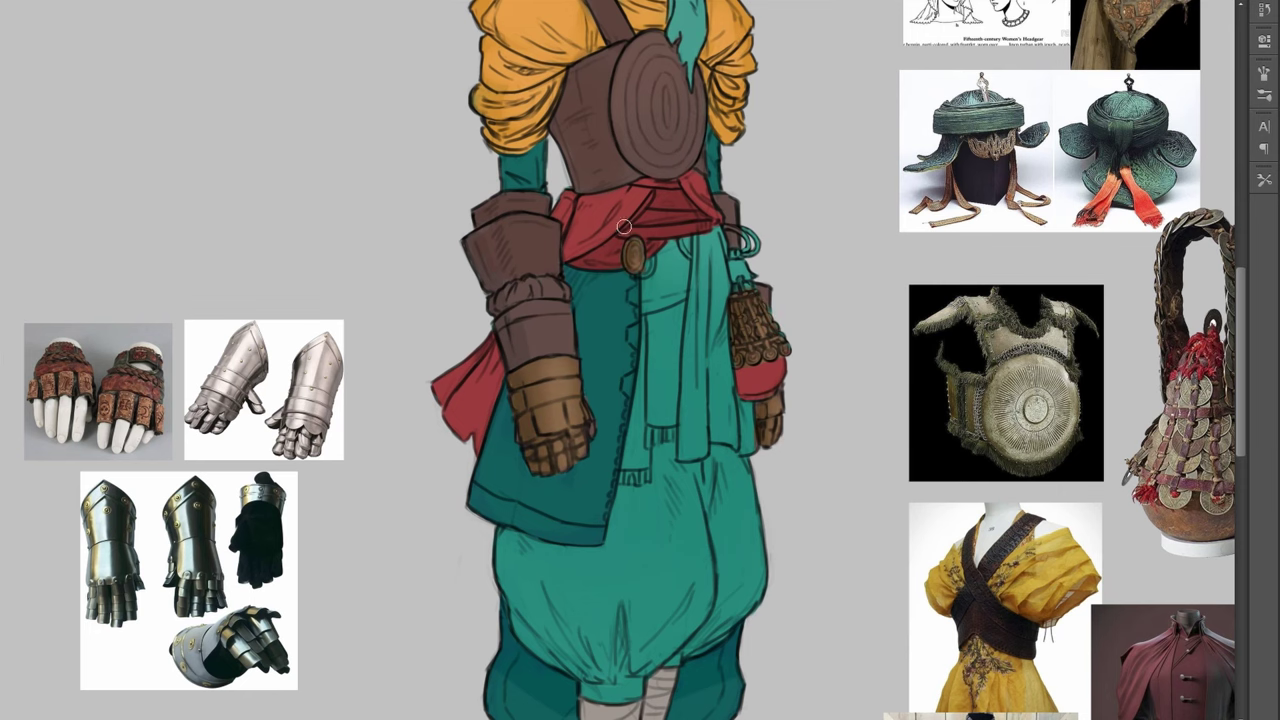
# Recolor the hanging waist cloths rust red and purple, and the near gauntlet's forearm band rust with a teal gathered cuff
pyautogui.hotkey('ctrl', '0')
pyautogui.hotkey('ctrl', '-')
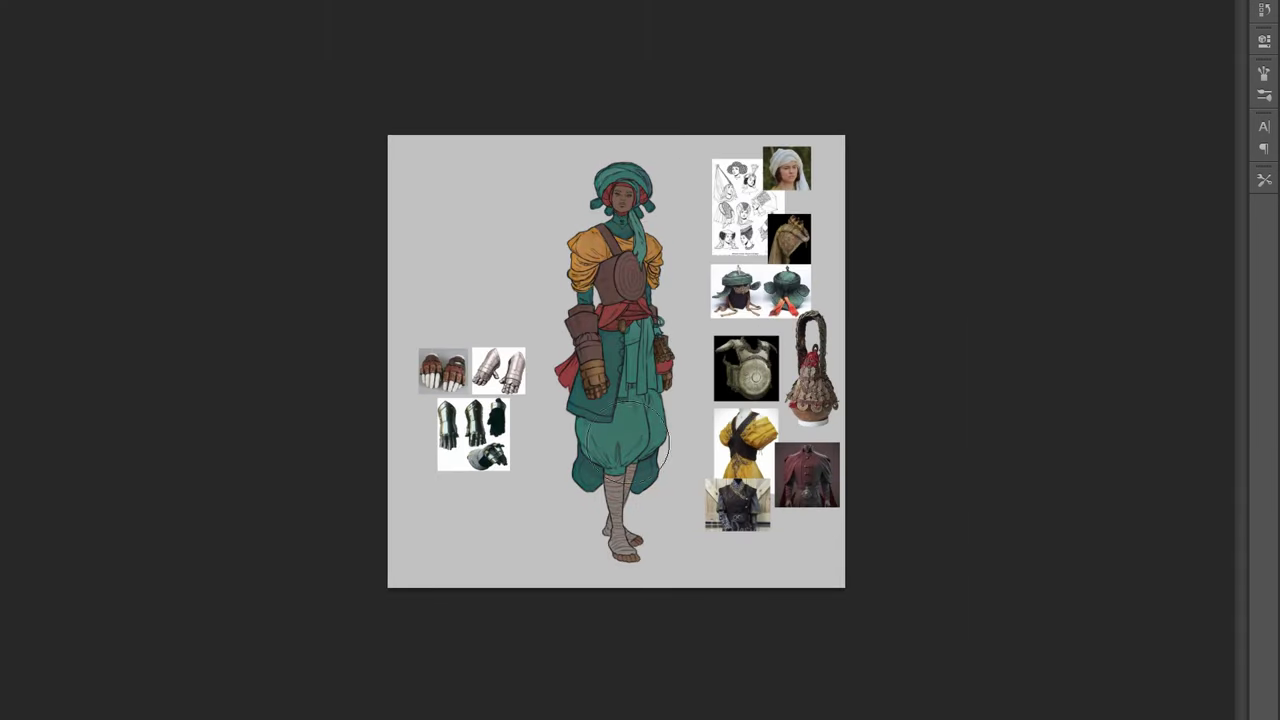
pyautogui.hotkey('ctrl', '+')
pyautogui.hotkey('ctrl', '+')
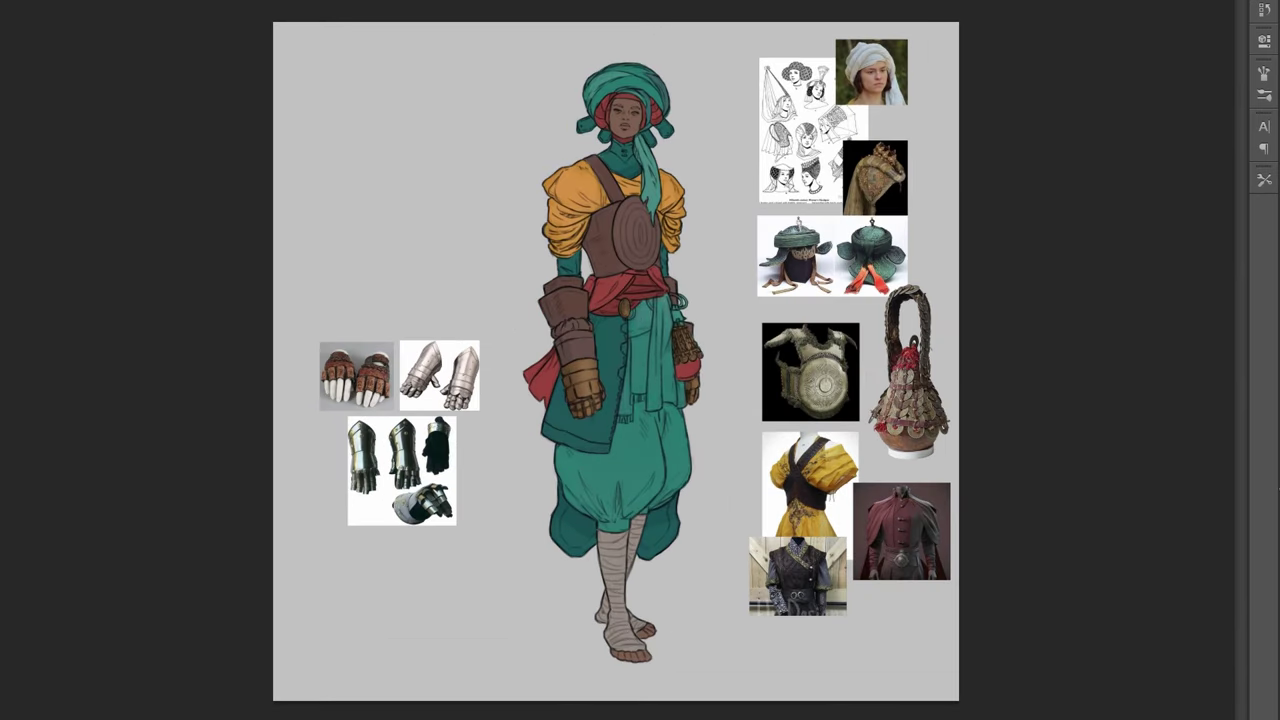
pyautogui.hotkey('ctrl', '-')
pyautogui.hotkey('ctrl', '-')
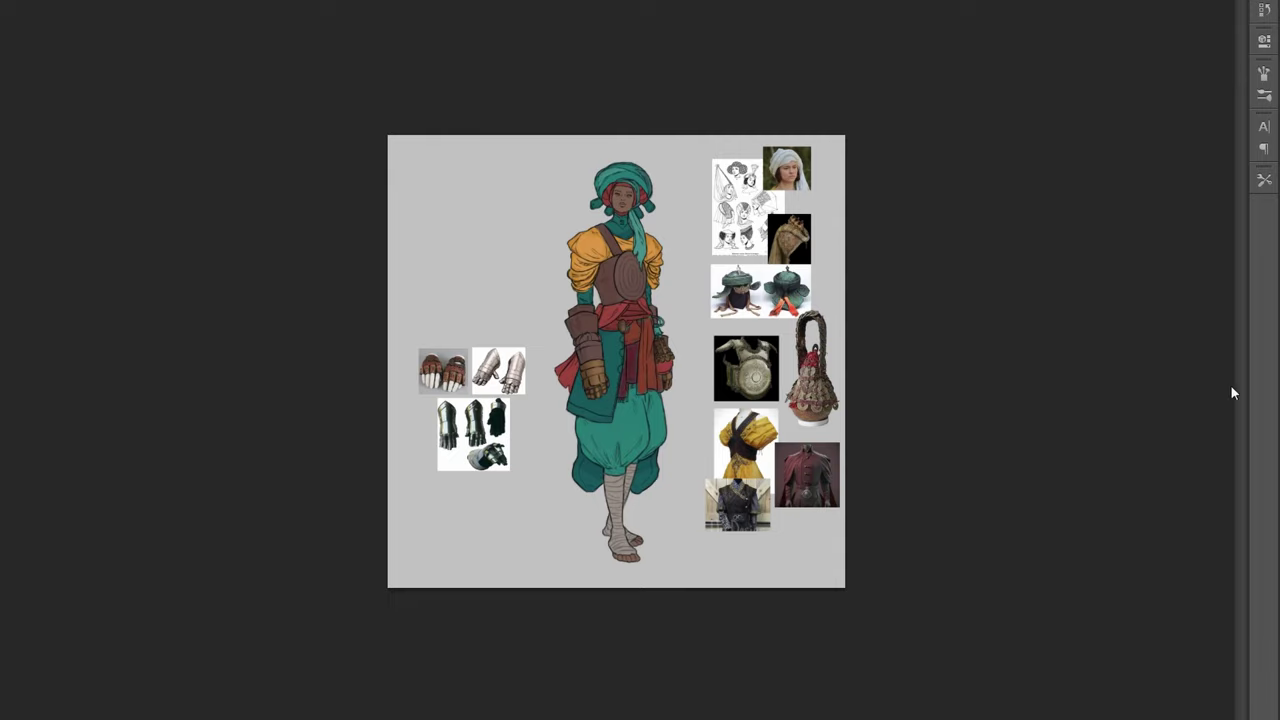
pyautogui.hotkey('ctrl', '+')
pyautogui.hotkey('ctrl', '+')
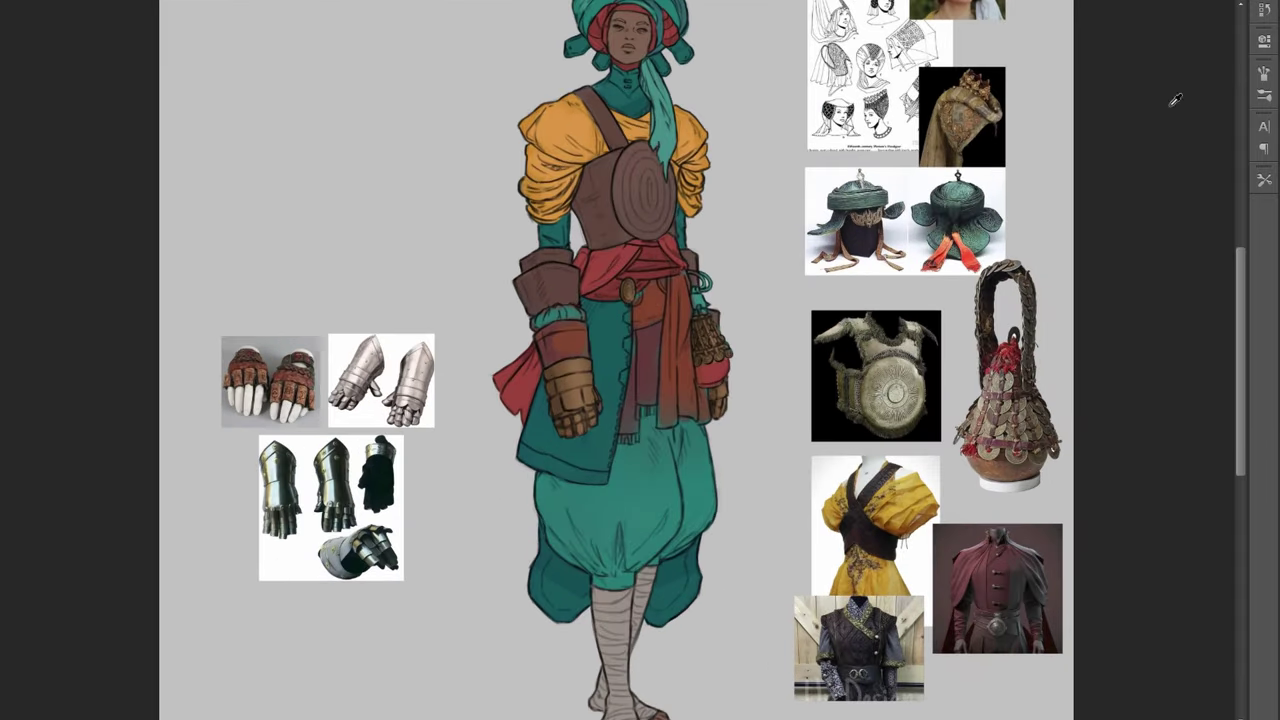
pyautogui.hotkey('ctrl', '+')
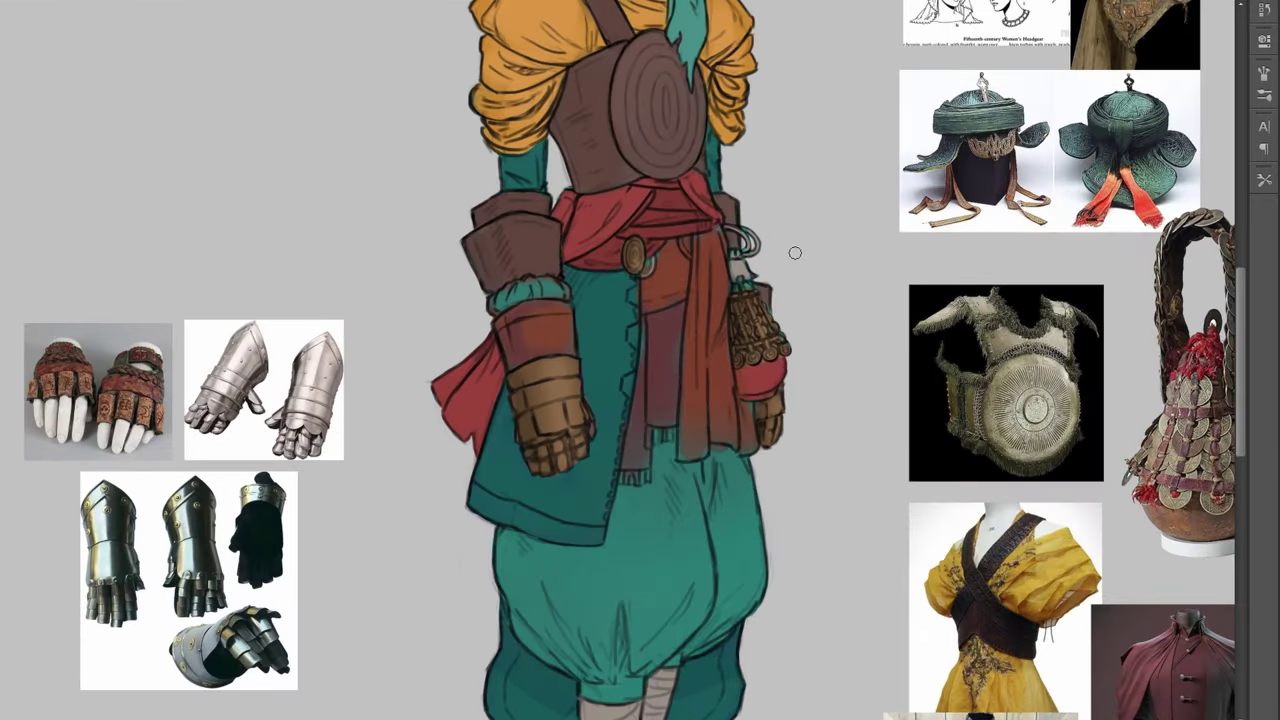
# Add lighter bronze highlights to the near gauntlet's hand plates and fingers
pyautogui.hotkey('ctrl', '-')
pyautogui.hotkey('ctrl', '-')
pyautogui.hotkey('ctrl', '+')
pyautogui.hotkey('ctrl', '+')
pyautogui.hotkey('ctrl', '+')
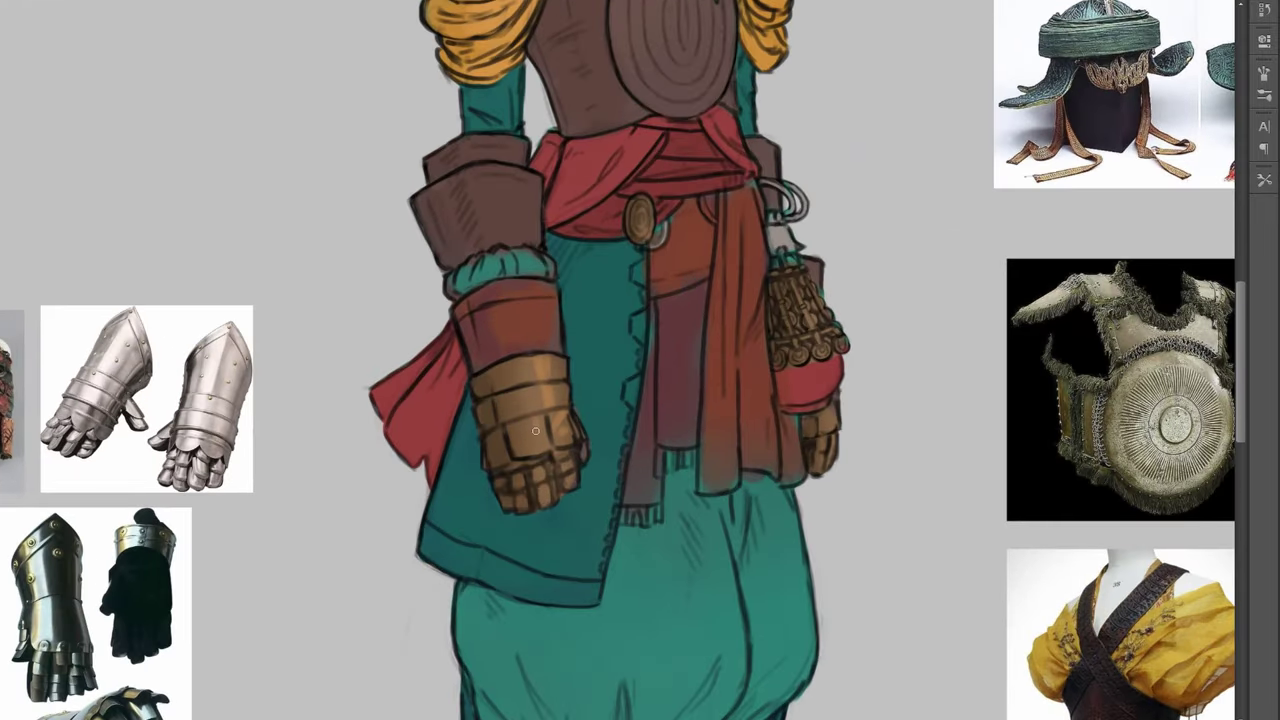
pyautogui.hotkey('ctrl', '-')
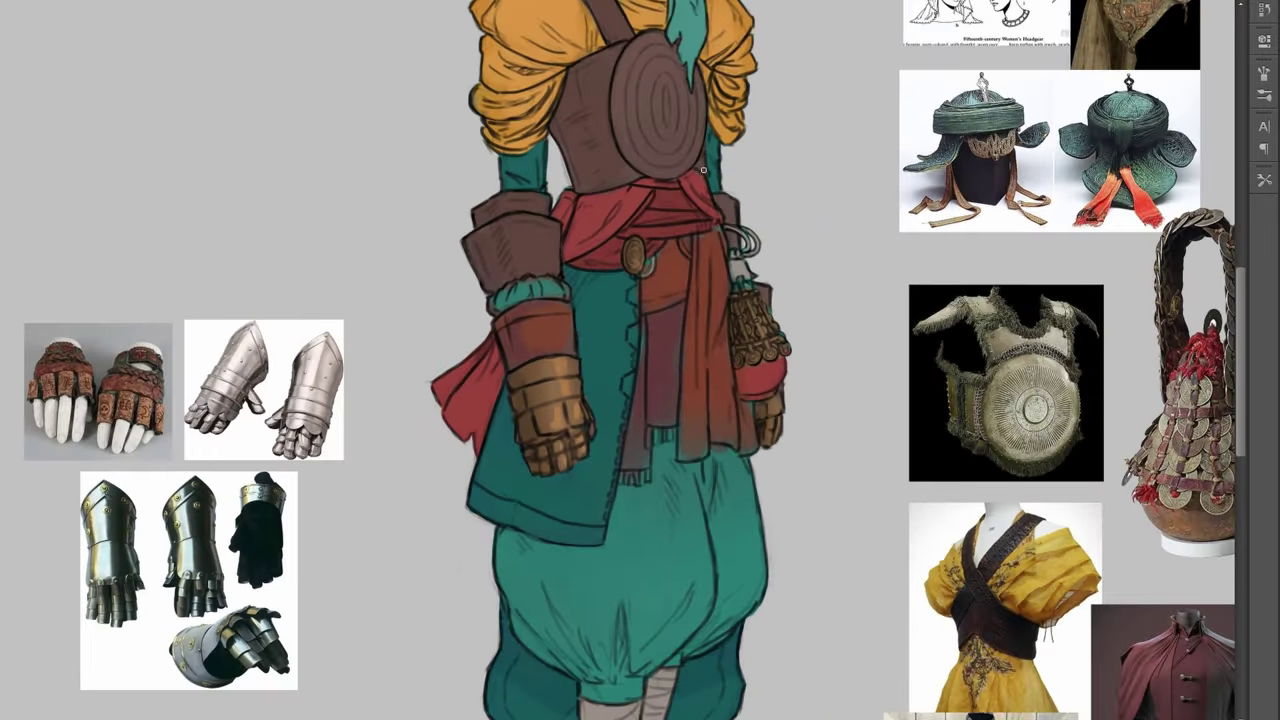
pyautogui.hotkey('ctrl', '+')
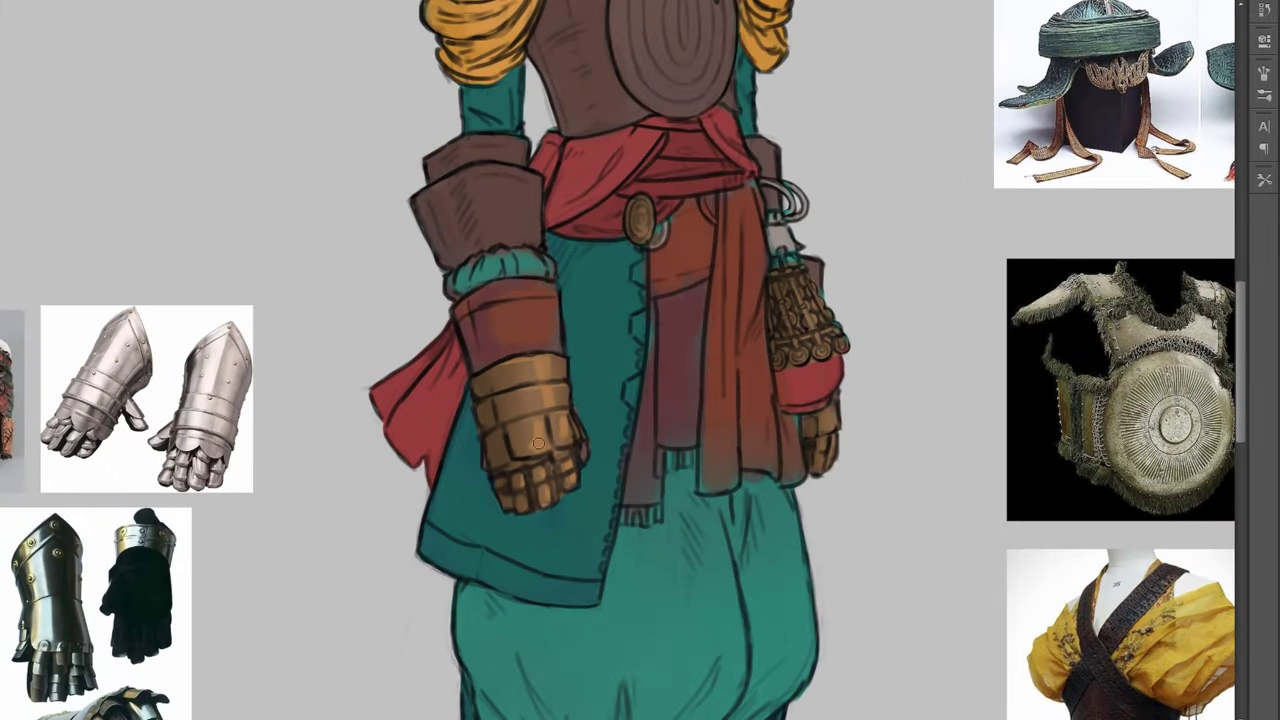
pyautogui.hotkey('ctrl', '-')
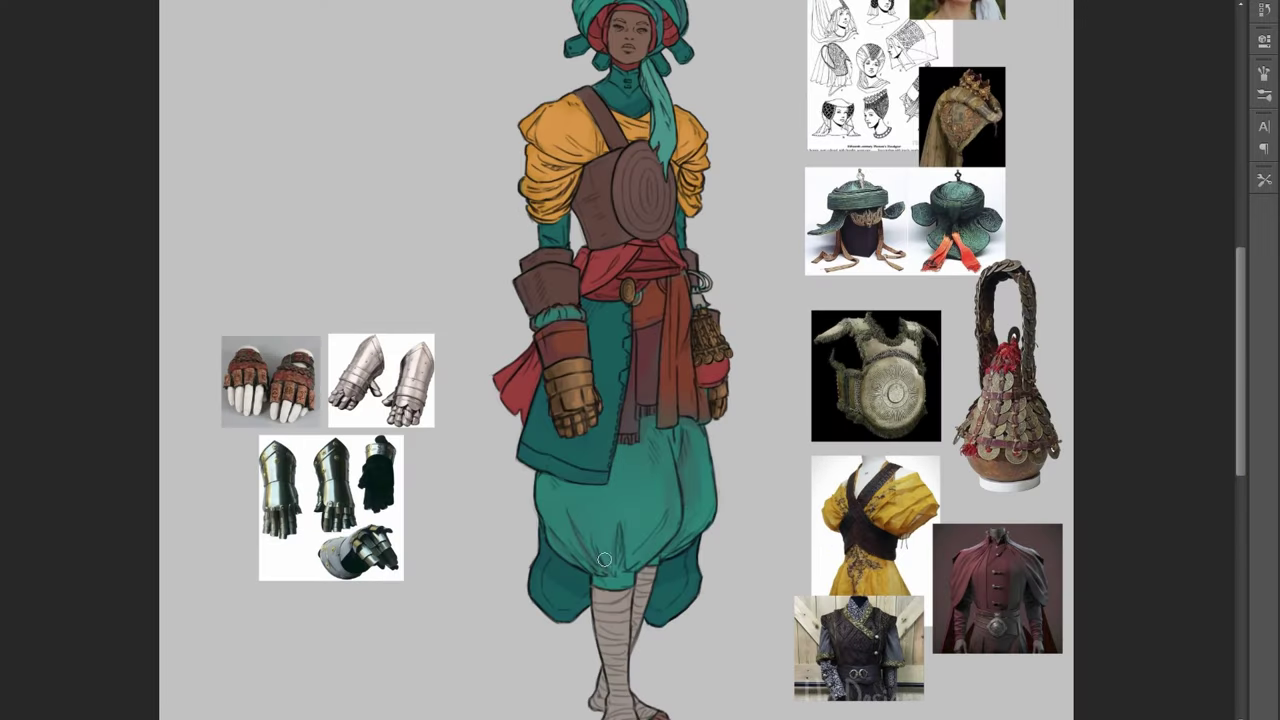
# Paint the far gauntlet's forearm rust red and shade the breastplate's side with blue-grey
pyautogui.hotkey('ctrl', '+')
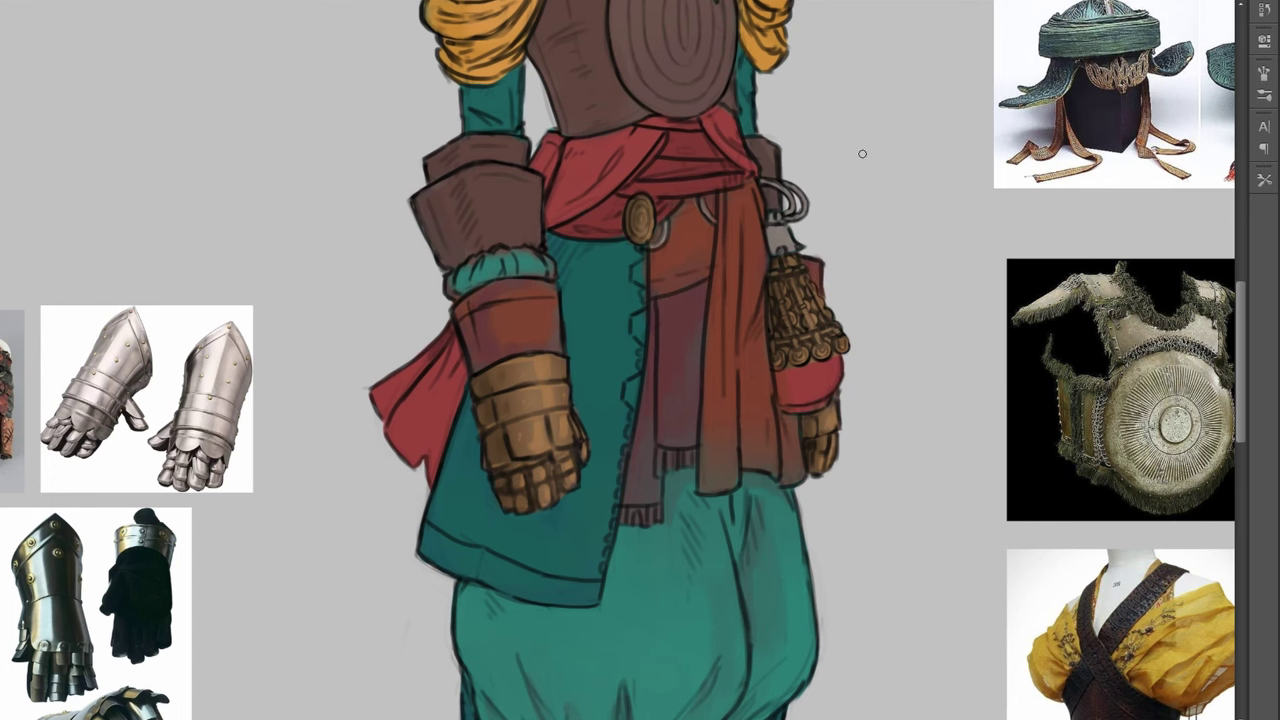
pyautogui.moveTo(793, 343); pyautogui.dragTo(808, 284)
pyautogui.hotkey('ctrl', '-')
pyautogui.scroll(3, 563, 277)
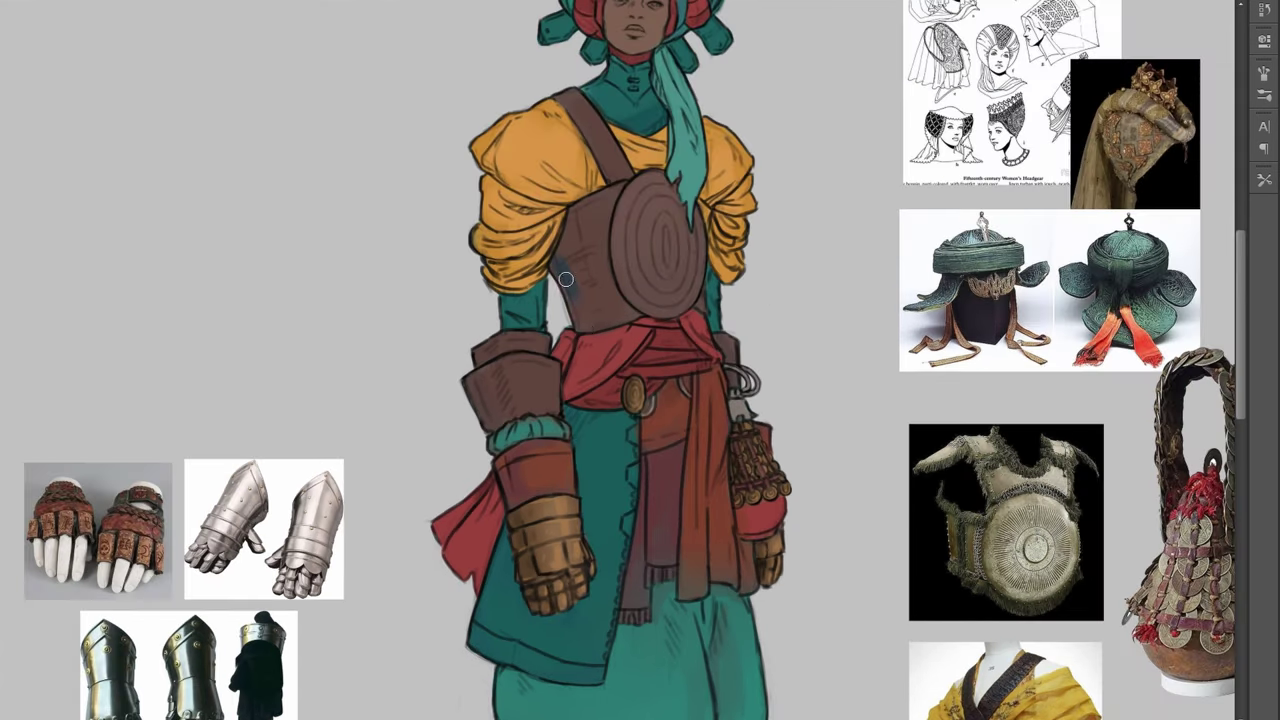
pyautogui.moveTo(563, 277); pyautogui.dragTo(597, 328)
pyautogui.hotkey('ctrl', '-')
pyautogui.hotkey('ctrl', '-')
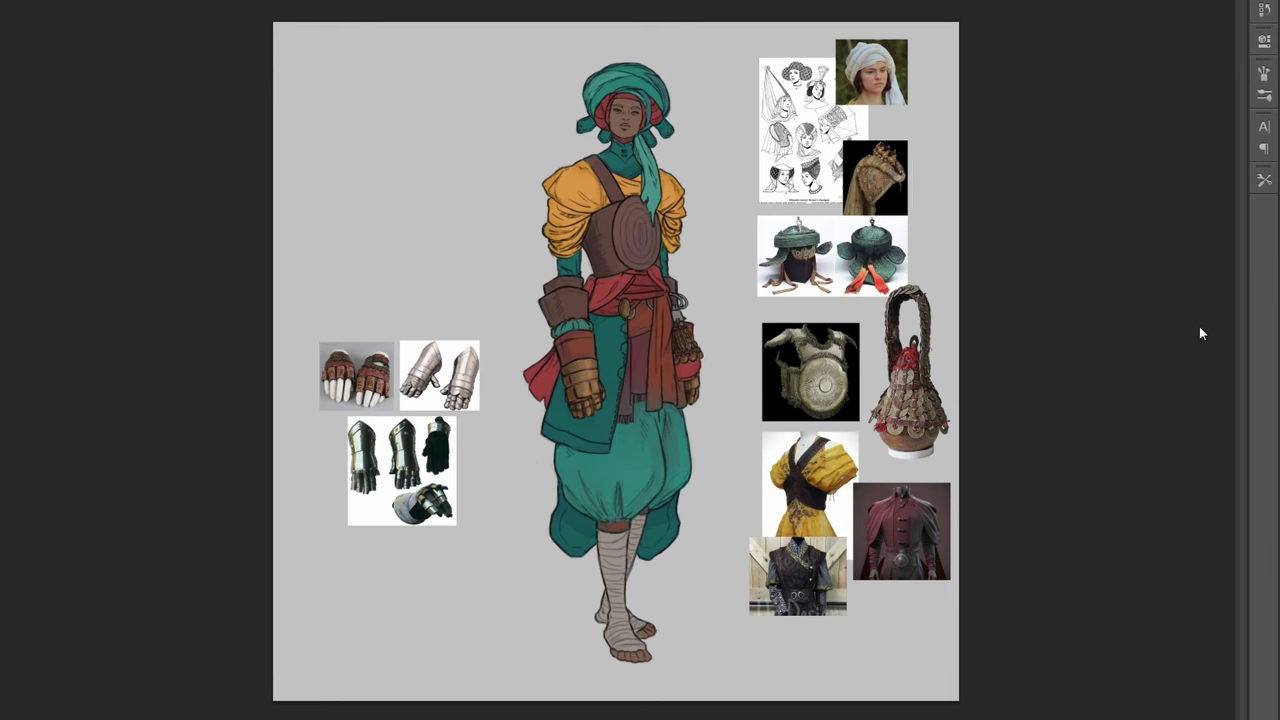
# Paint the teal coat's hem band and scalloped front edge golden yellow
pyautogui.hotkey('ctrl', '+')
pyautogui.moveTo(522, 453); pyautogui.dragTo(601, 477)
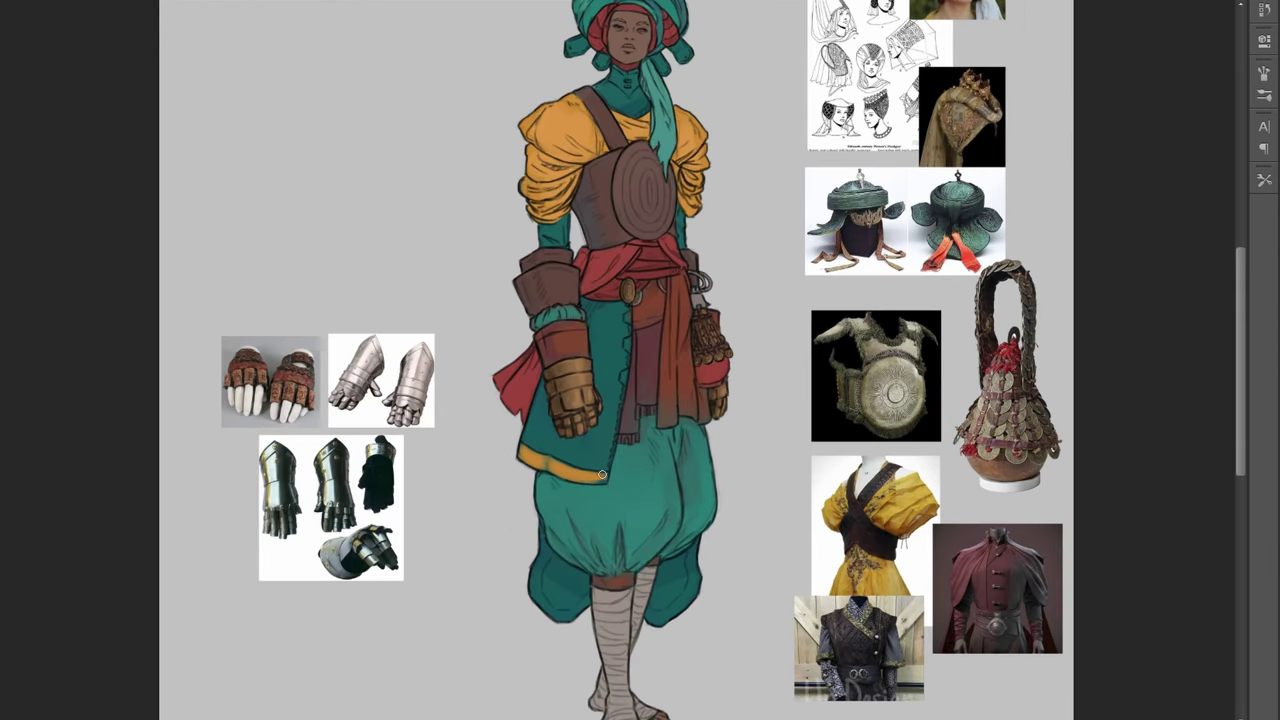
pyautogui.keyDown('alt'); pyautogui.click(526, 127); pyautogui.keyUp('alt')
pyautogui.hotkey('ctrl', '-')
pyautogui.hotkey('ctrl', '+')
pyautogui.hotkey('ctrl', '+')
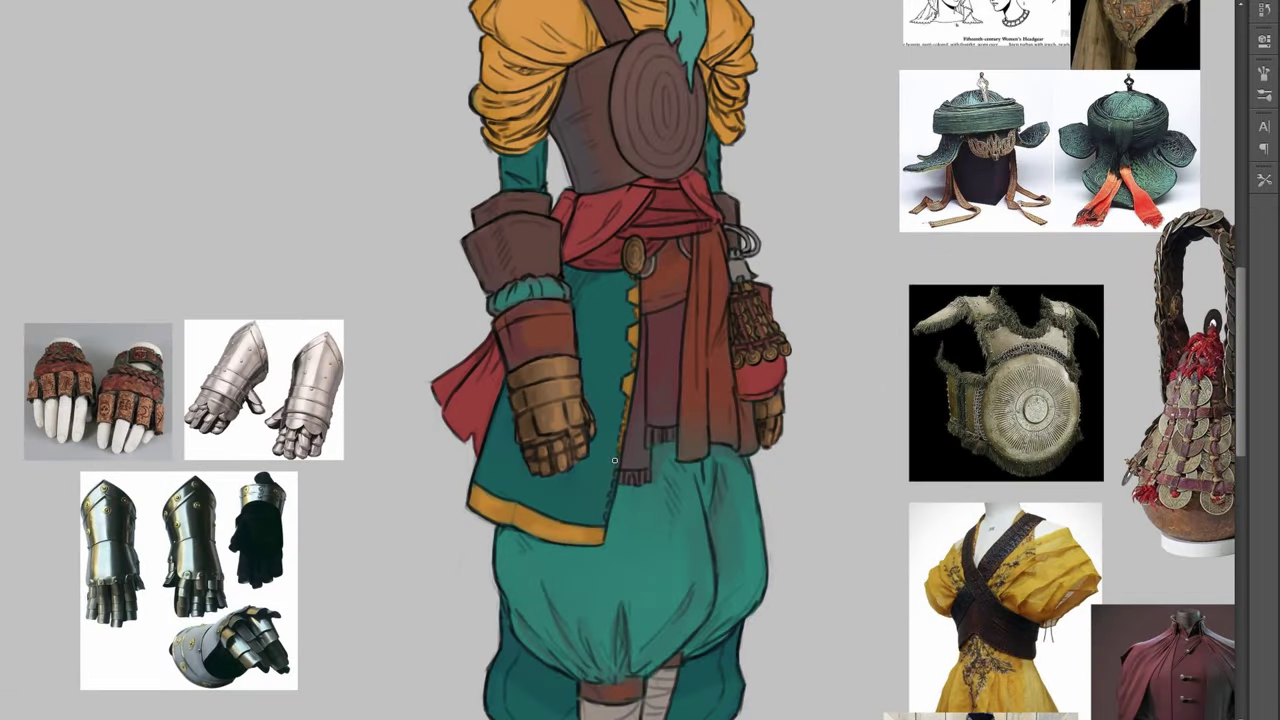
pyautogui.hotkey('ctrl', '-')
# Shade the hanging pouch's metal cap in greys with light highlights, and hide the reference images
pyautogui.hotkey('ctrl', '+')
pyautogui.hotkey('ctrl', '+')
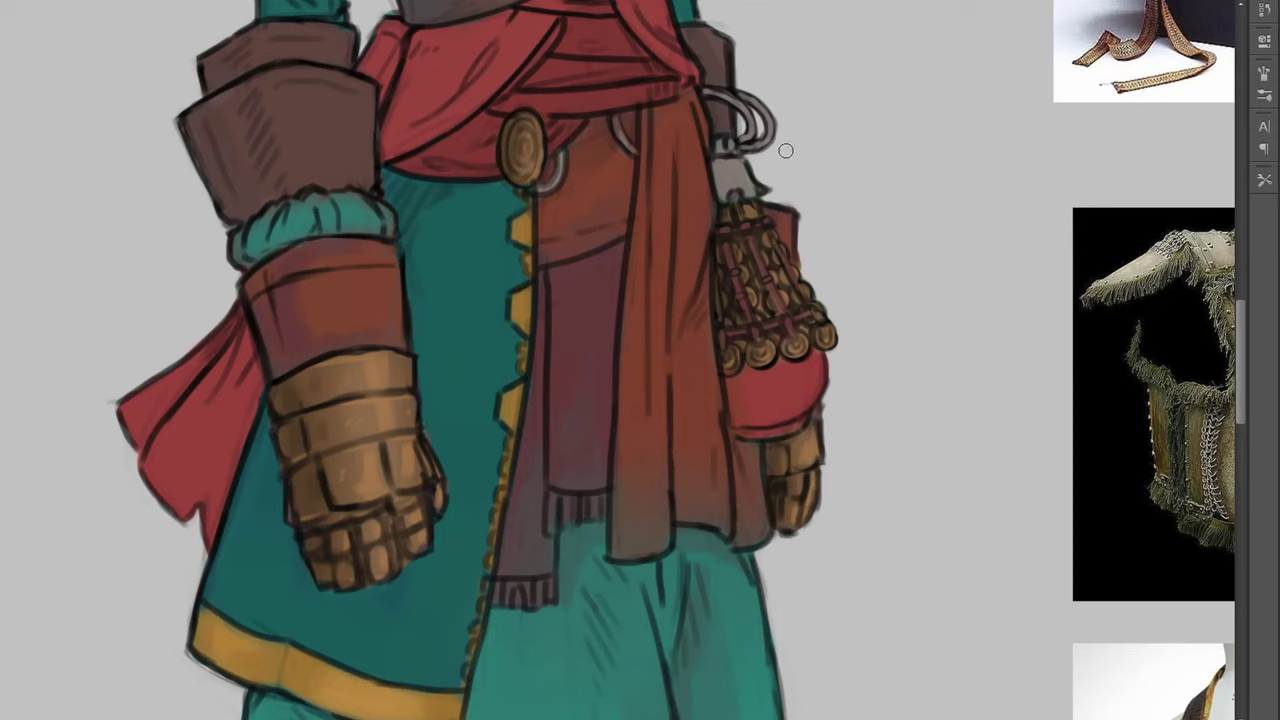
pyautogui.moveTo(733, 164); pyautogui.dragTo(725, 190)
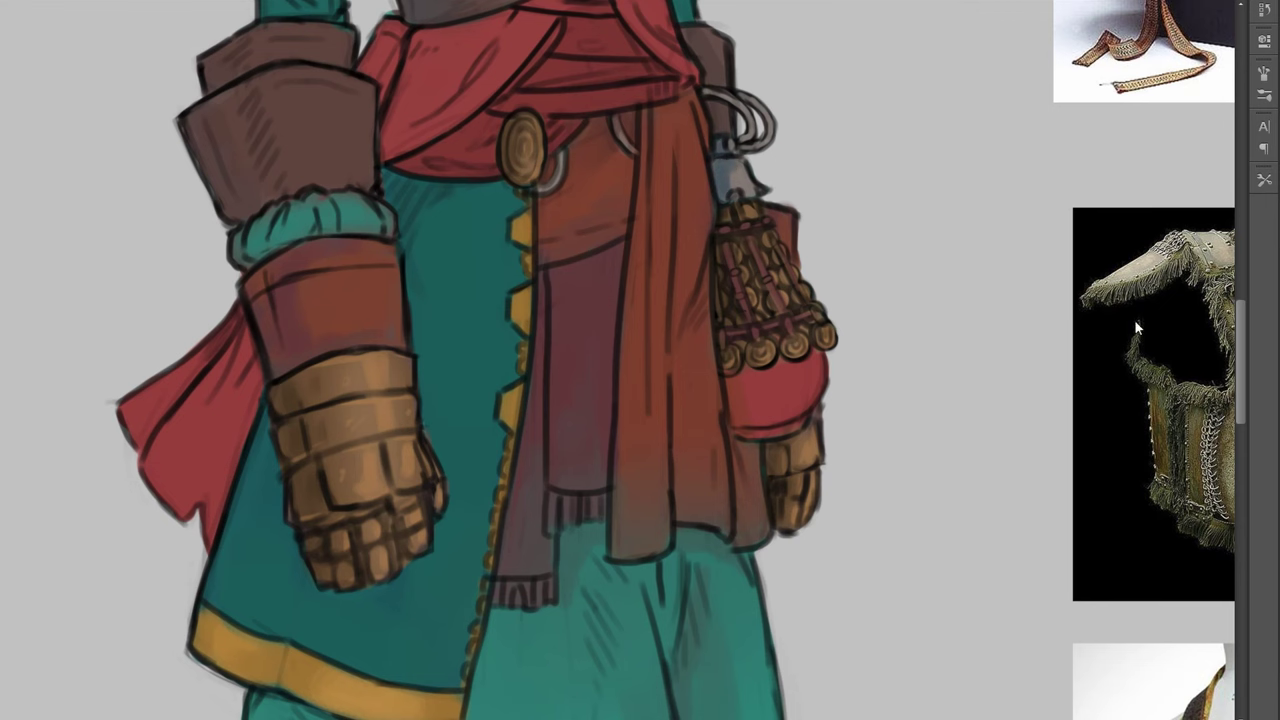
pyautogui.hotkey('ctrl', '-')
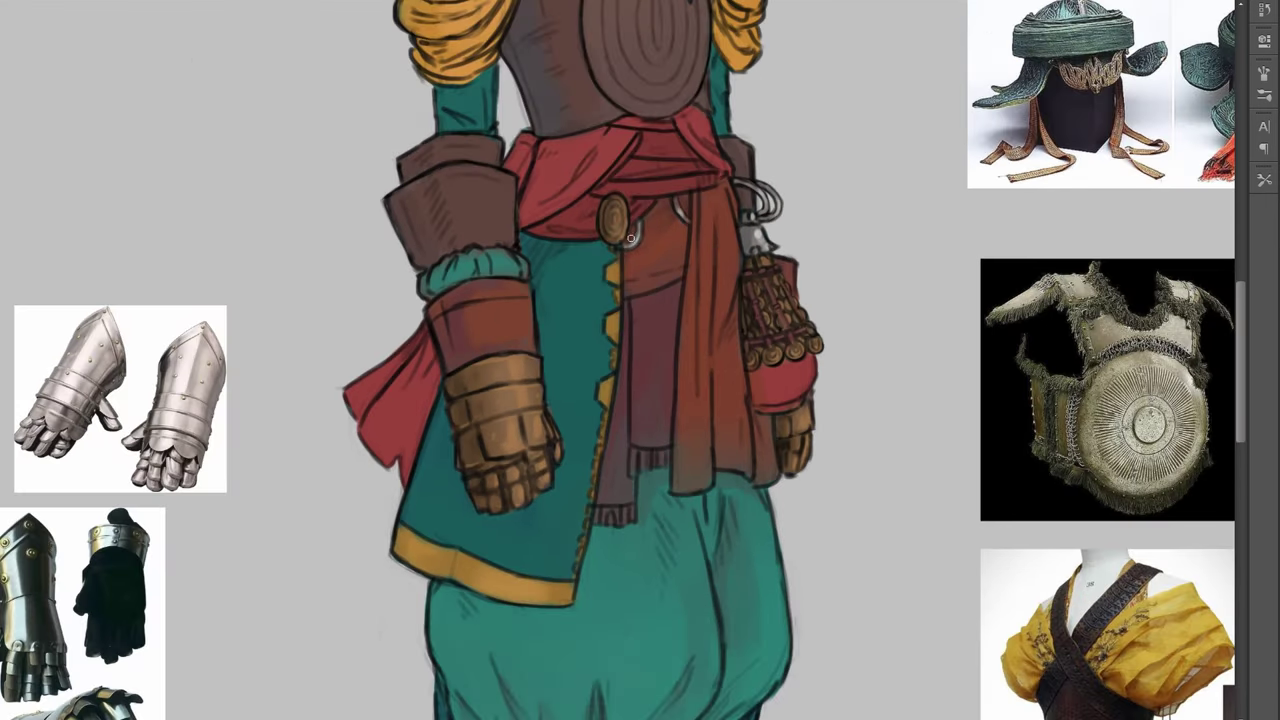
pyautogui.hotkey('ctrl', '-')
pyautogui.hotkey('ctrl', '+')
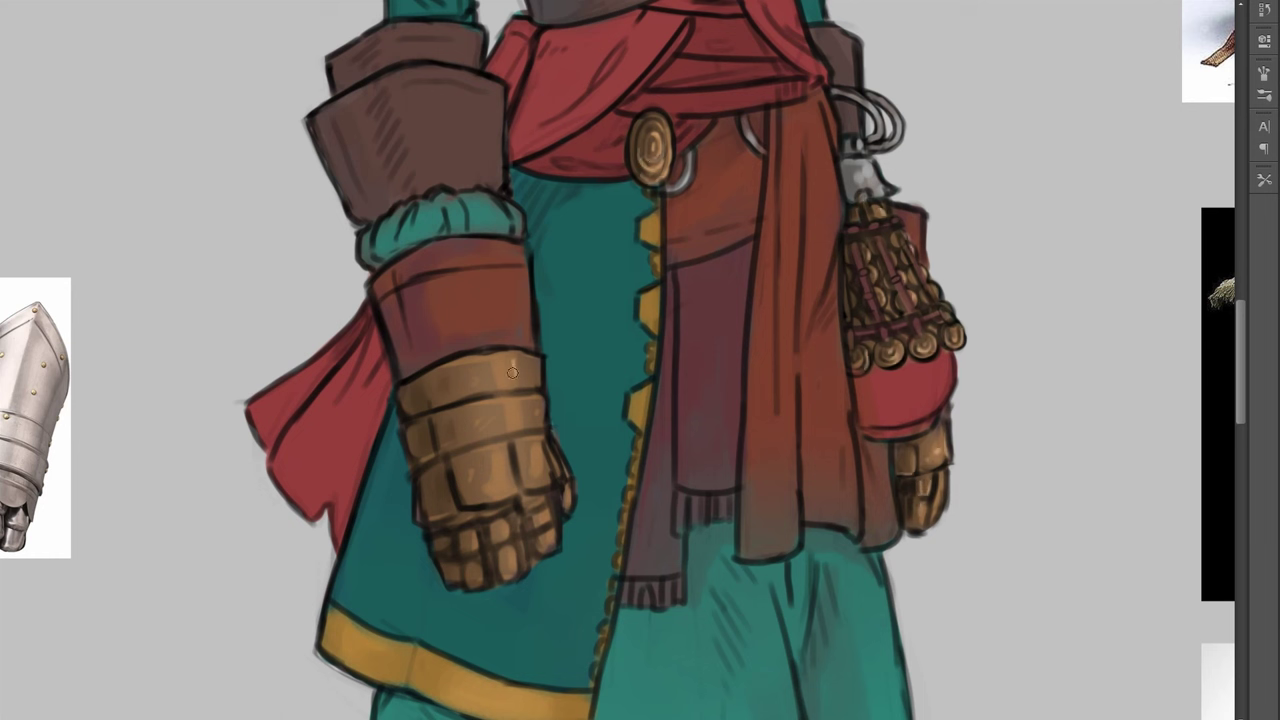
pyautogui.hotkey('ctrl', '0')
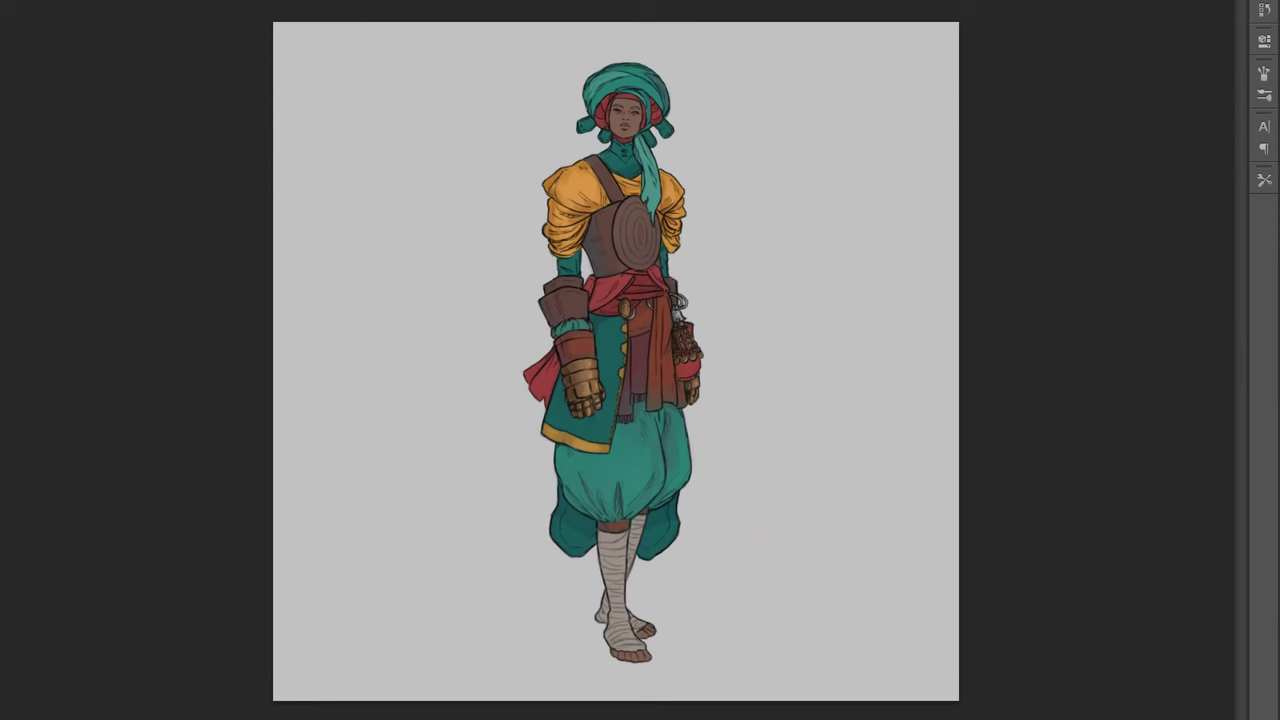
# Color the fringe at the end of the hanging waist cloth muted purple
pyautogui.hotkey('ctrl', '+')
pyautogui.hotkey('ctrl', '+')
pyautogui.hotkey('ctrl', '+')
pyautogui.scroll(5, 649, 351)
pyautogui.scroll(-5, 640, 310)
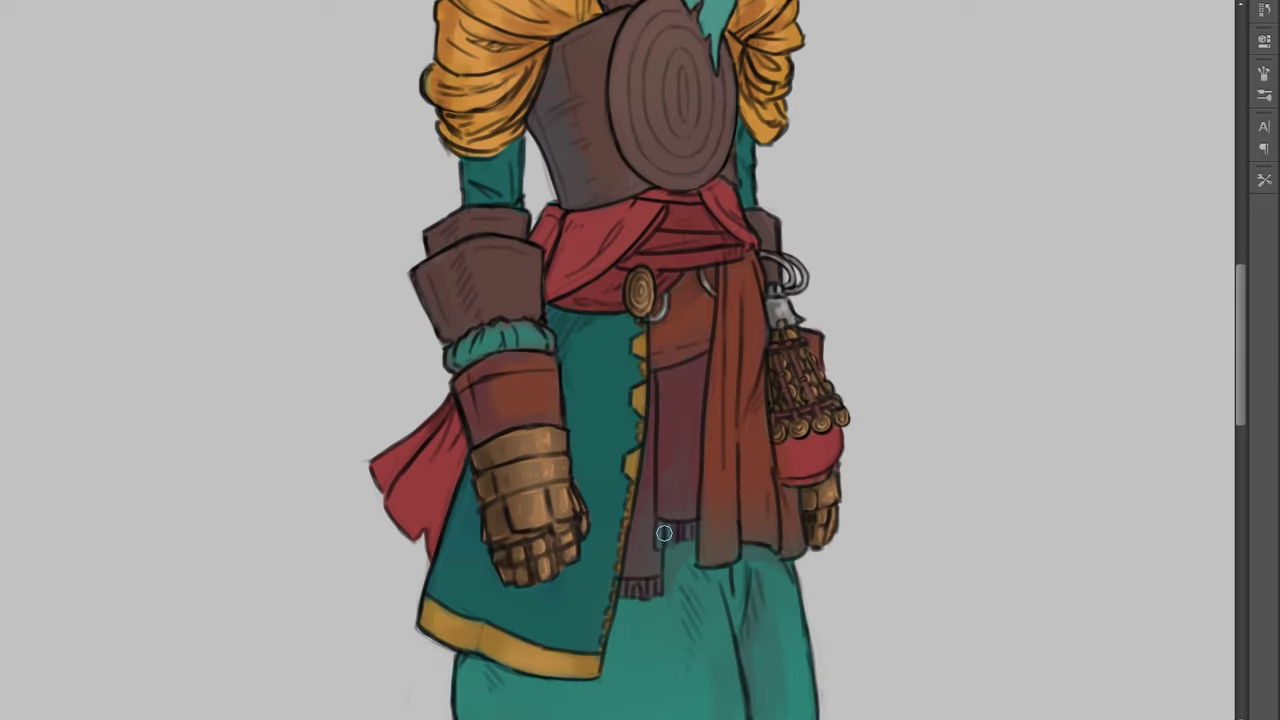
pyautogui.moveTo(664, 533); pyautogui.dragTo(688, 533)
pyautogui.hotkey('ctrl', '0')
pyautogui.hotkey('ctrl', '+')
pyautogui.hotkey('ctrl', '+')
pyautogui.hotkey('ctrl', '+')
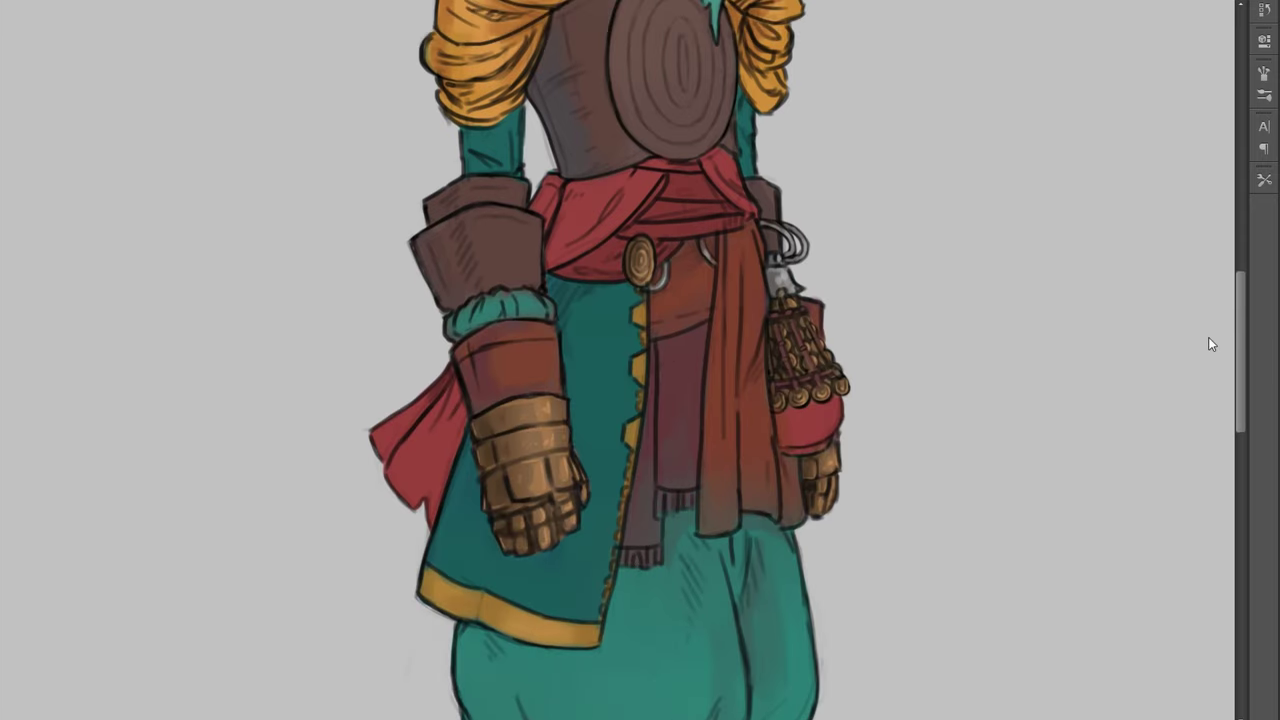
# Shade the dark teal high collar beneath the chin
pyautogui.scroll(6, 1210, 344)
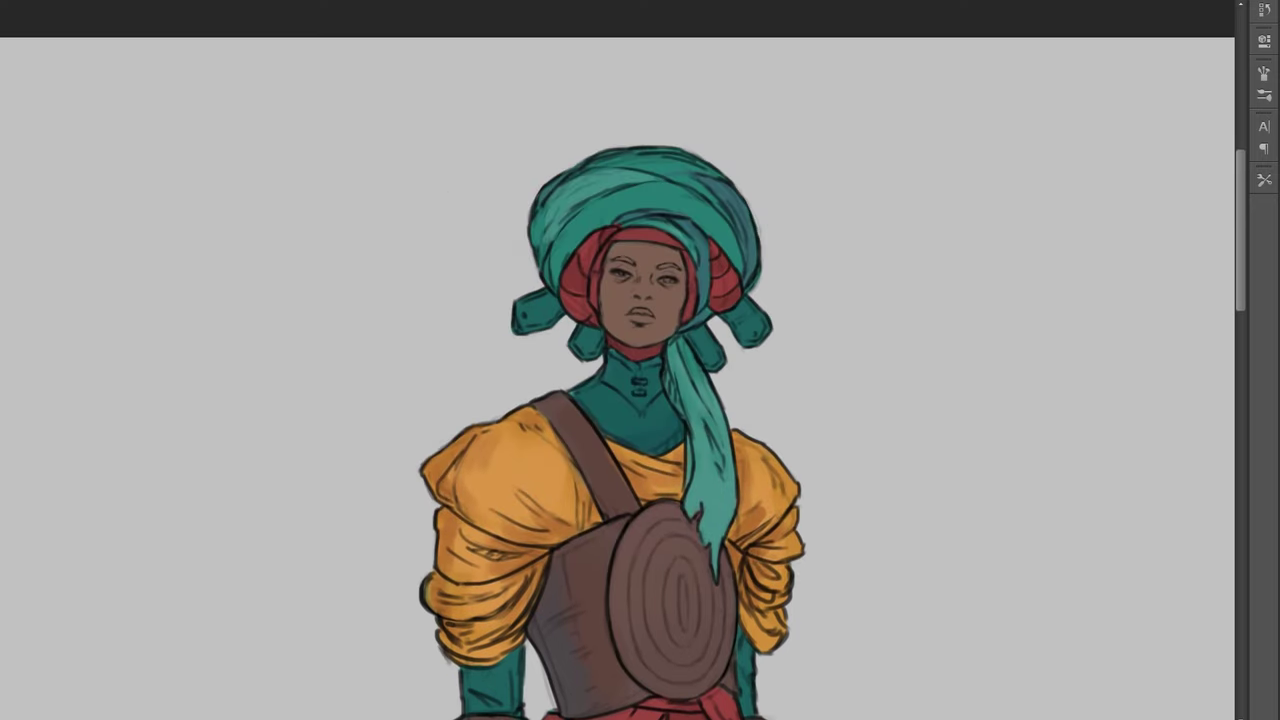
pyautogui.moveTo(613, 356)
pyautogui.mouseDown()
pyautogui.moveTo(643, 369)
pyautogui.moveTo(609, 391)
pyautogui.moveTo(637, 420)
pyautogui.moveTo(674, 394)
pyautogui.mouseUp()
pyautogui.hotkey('ctrl', '-')
pyautogui.hotkey('ctrl', '-')
pyautogui.hotkey('ctrl', '+')
pyautogui.hotkey('ctrl', '+')
# Shade the near gauntlet's flared brown cuff with darker edges and lighter leather highlights
pyautogui.hotkey('ctrl', '0')
pyautogui.hotkey('ctrl', '+')
pyautogui.hotkey('ctrl', '+')
pyautogui.moveTo(478, 236)
pyautogui.mouseDown()
pyautogui.moveTo(500, 279)
pyautogui.moveTo(500, 209)
pyautogui.mouseUp()
pyautogui.moveTo(543, 256); pyautogui.dragTo(550, 270)
pyautogui.moveTo(518, 209); pyautogui.dragTo(540, 209)
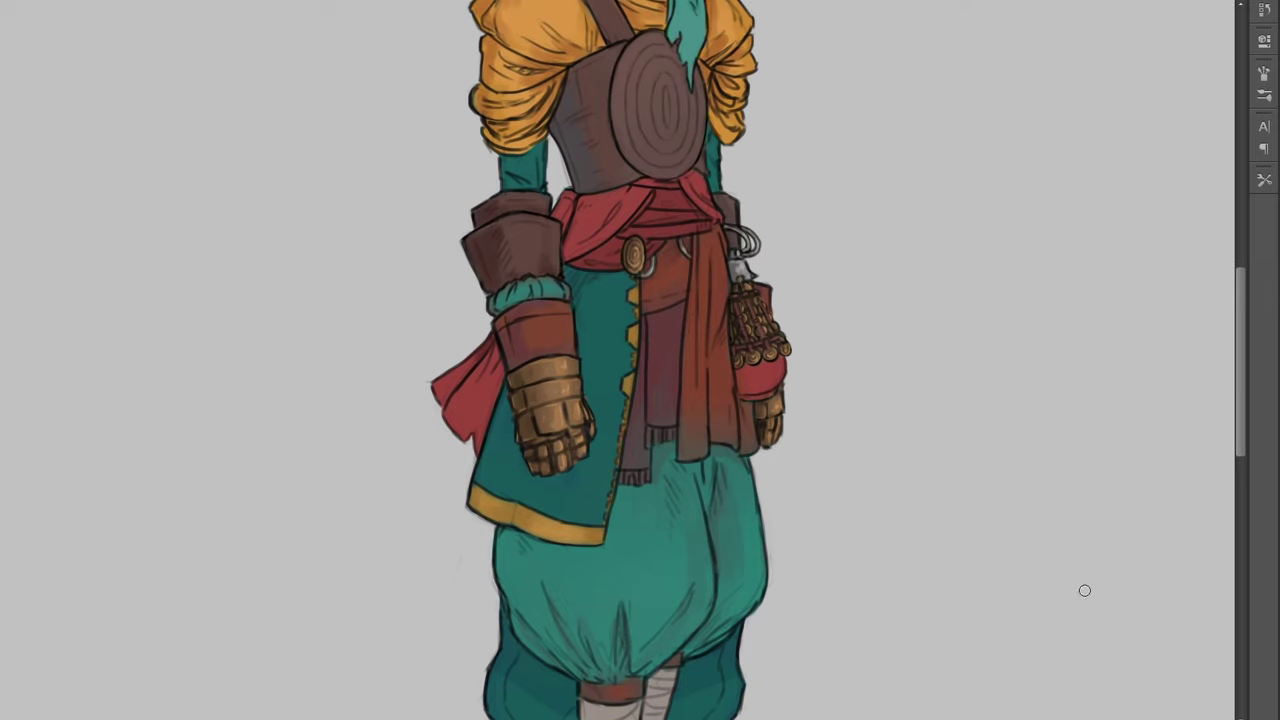
pyautogui.hotkey('ctrl', '+')
pyautogui.hotkey('ctrl', '-')
pyautogui.hotkey('ctrl', '-')
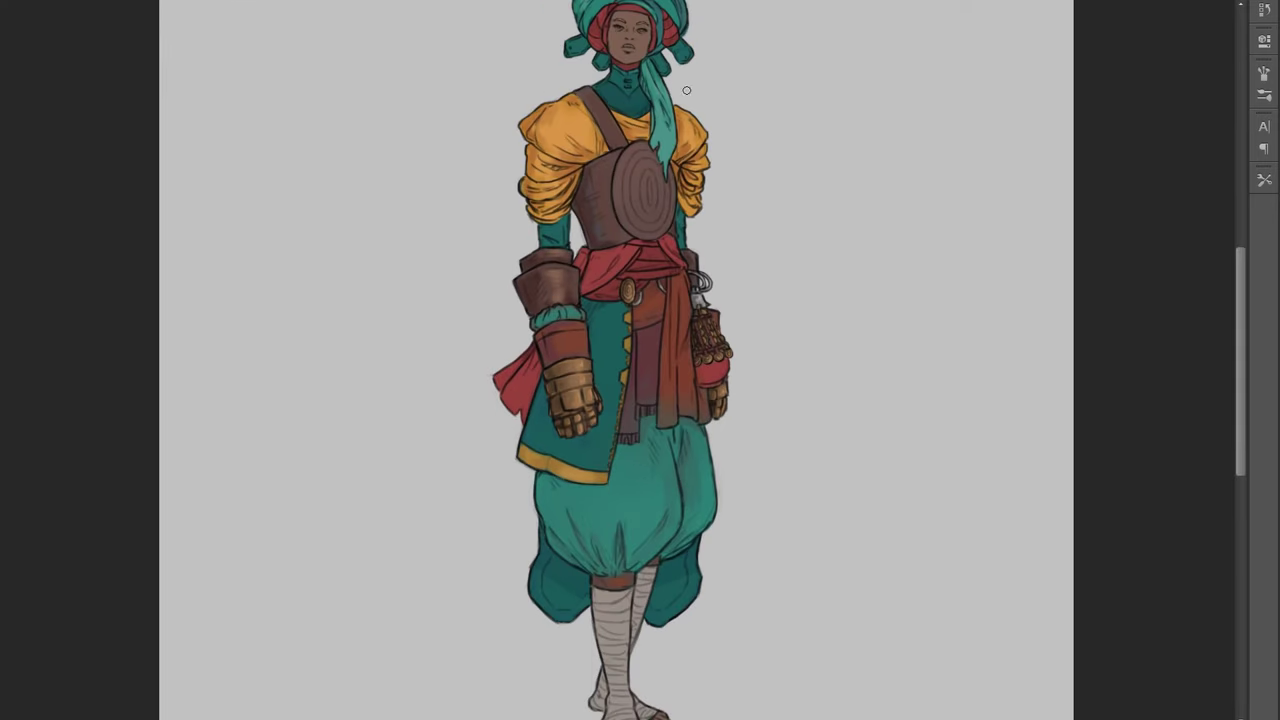
# Shade the leather chest strap, the breastplate's side and its round disc with dark and light browns
pyautogui.moveTo(598, 106); pyautogui.dragTo(609, 126)
pyautogui.moveTo(600, 172); pyautogui.dragTo(632, 278)
pyautogui.hotkey('ctrl', '+')
pyautogui.moveTo(655, 152)
pyautogui.mouseDown()
pyautogui.moveTo(621, 234)
pyautogui.moveTo(633, 238)
pyautogui.mouseUp()
pyautogui.moveTo(650, 174); pyautogui.dragTo(637, 238)
pyautogui.hotkey('ctrl', '-')
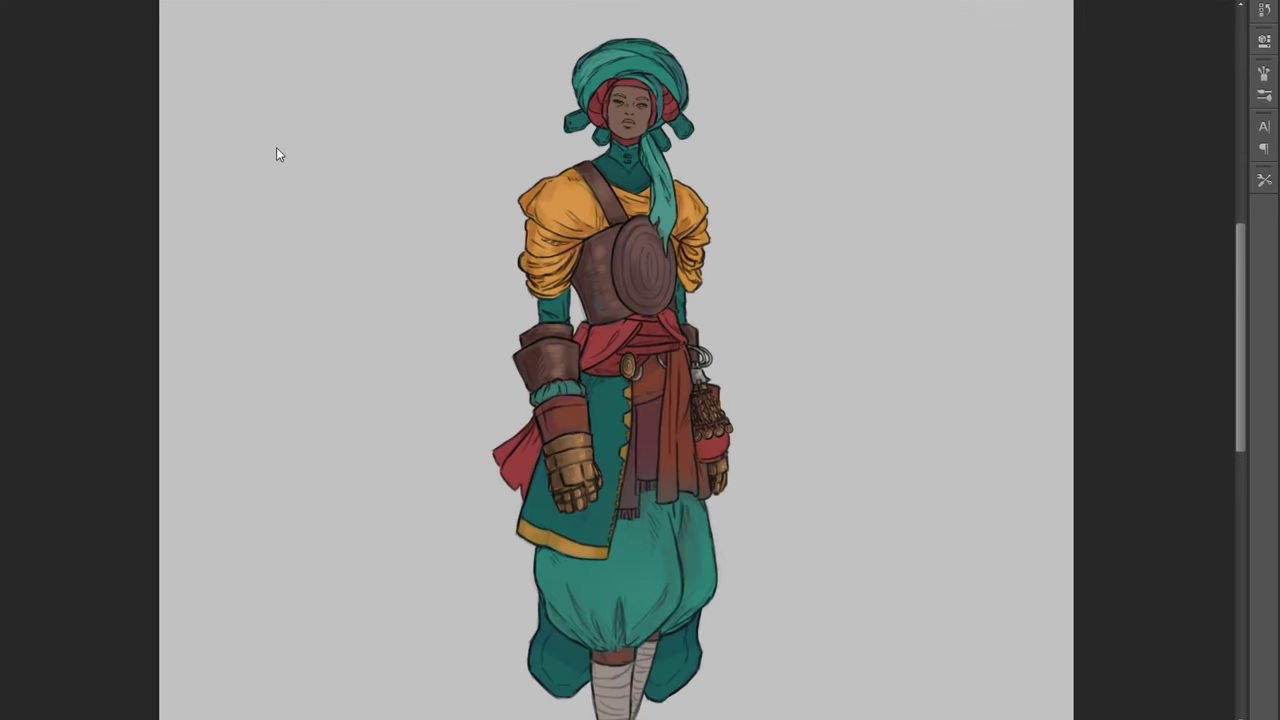
# Paint warm highlights on the breastplate's side and flip the canvas horizontally
pyautogui.click(276, 148)
pyautogui.moveTo(604, 302); pyautogui.dragTo(609, 247)
pyautogui.hotkey('ctrl', '+')
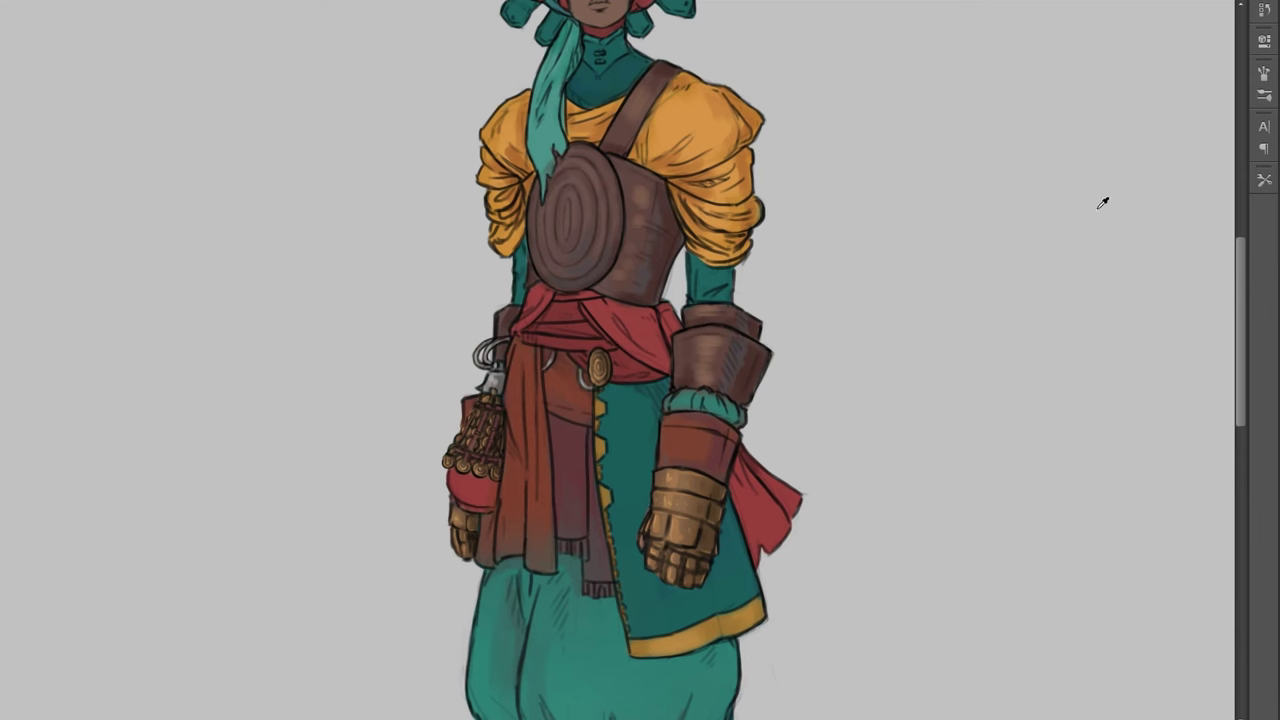
# Paint light highlights along the rings of the breastplate's round disc and flip the canvas horizontally
pyautogui.hotkey('ctrl', '+')
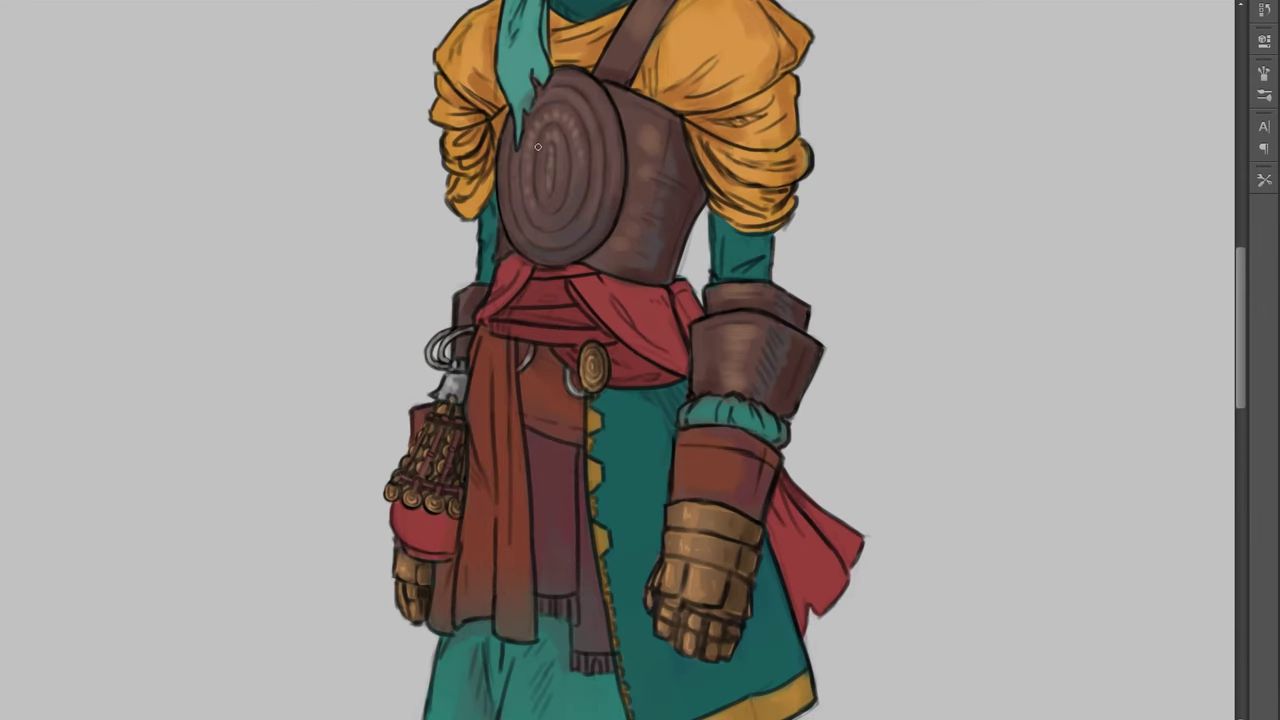
pyautogui.hotkey('ctrl', '-')
pyautogui.hotkey('ctrl', '-')
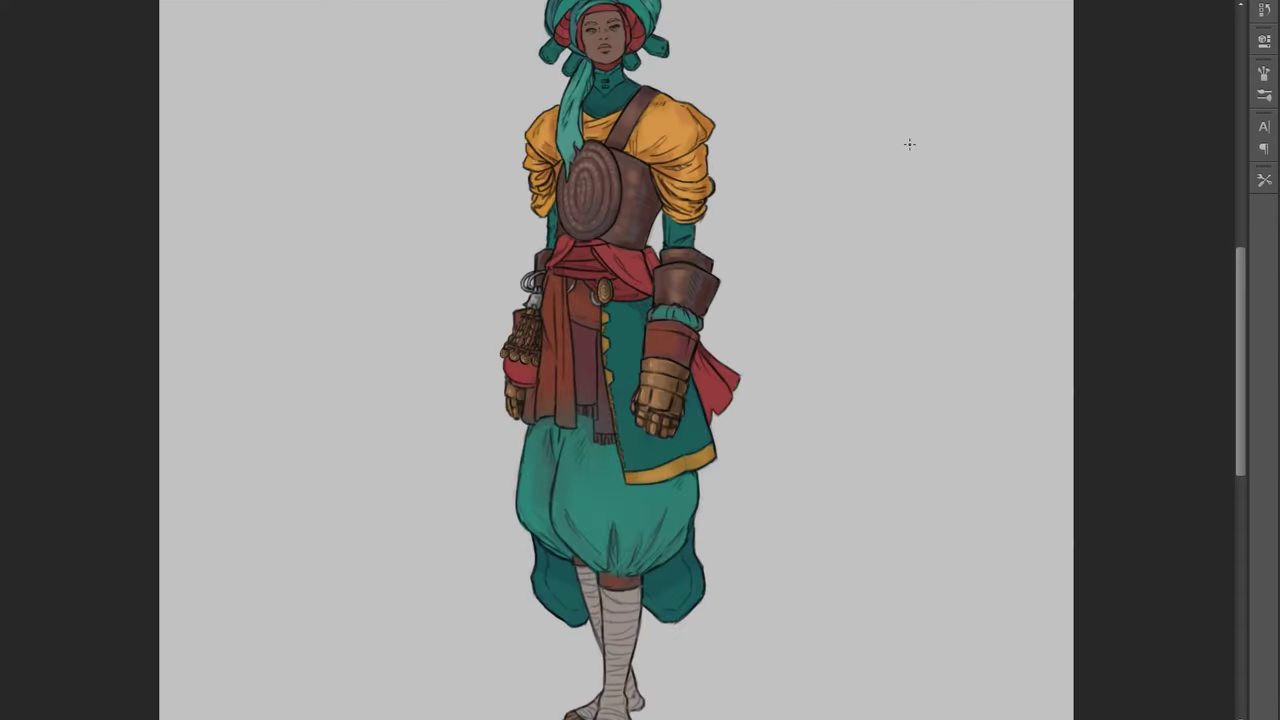
pyautogui.hotkey('ctrl', 'shift', 'h')
# Examine the whole colored figure at several magnifications to judge its overall shading
pyautogui.hotkey('ctrl', '-')
pyautogui.hotkey('ctrl', '+')
pyautogui.hotkey('ctrl', '+')
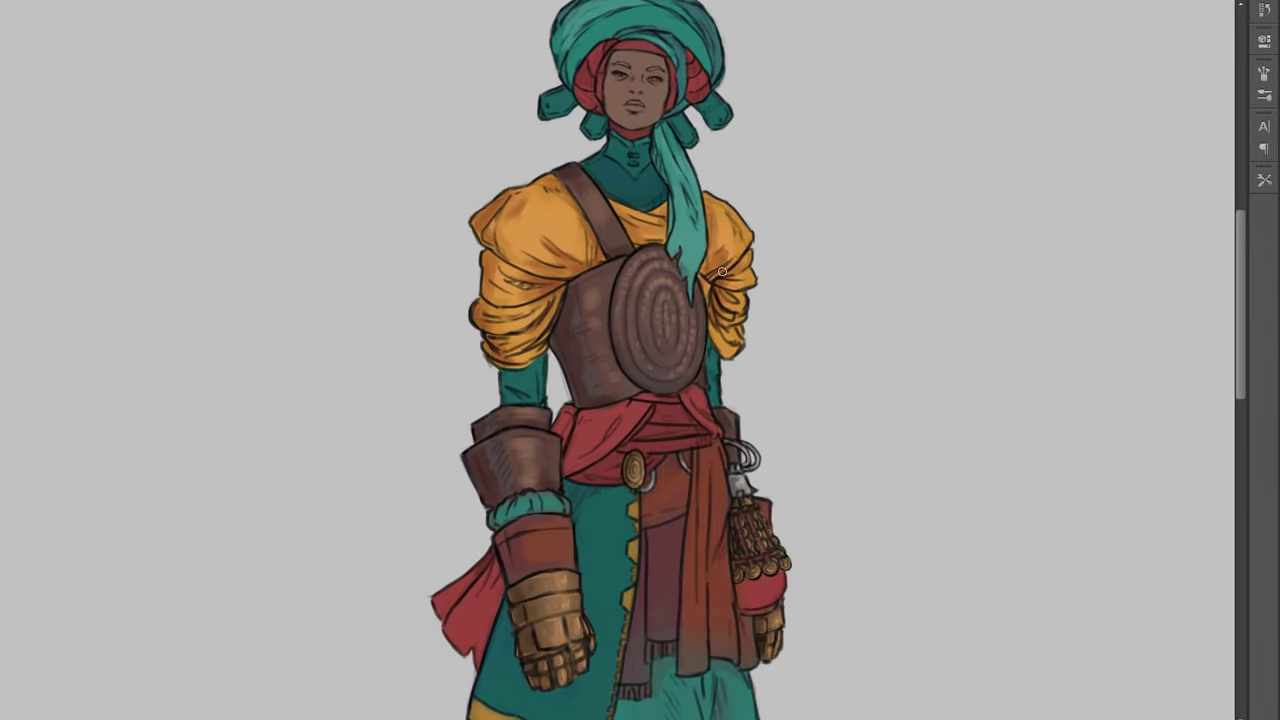
pyautogui.hotkey('ctrl', '-')
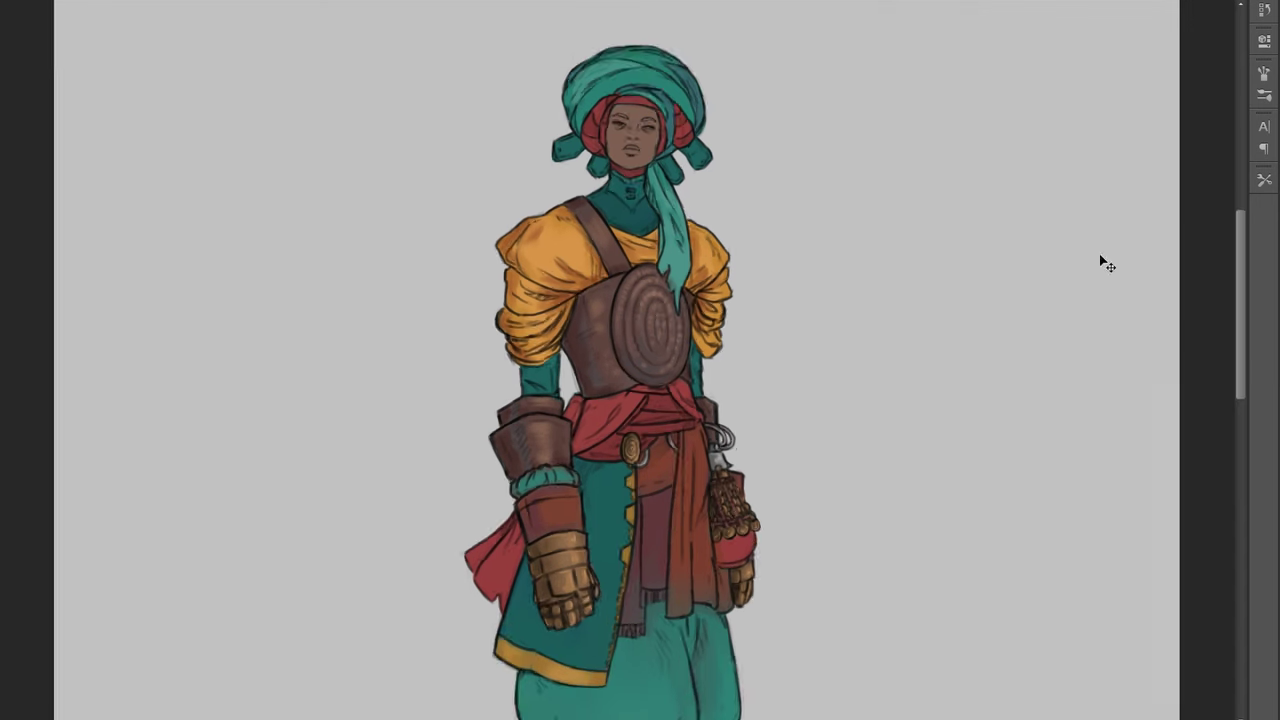
pyautogui.hotkey('ctrl', '0')
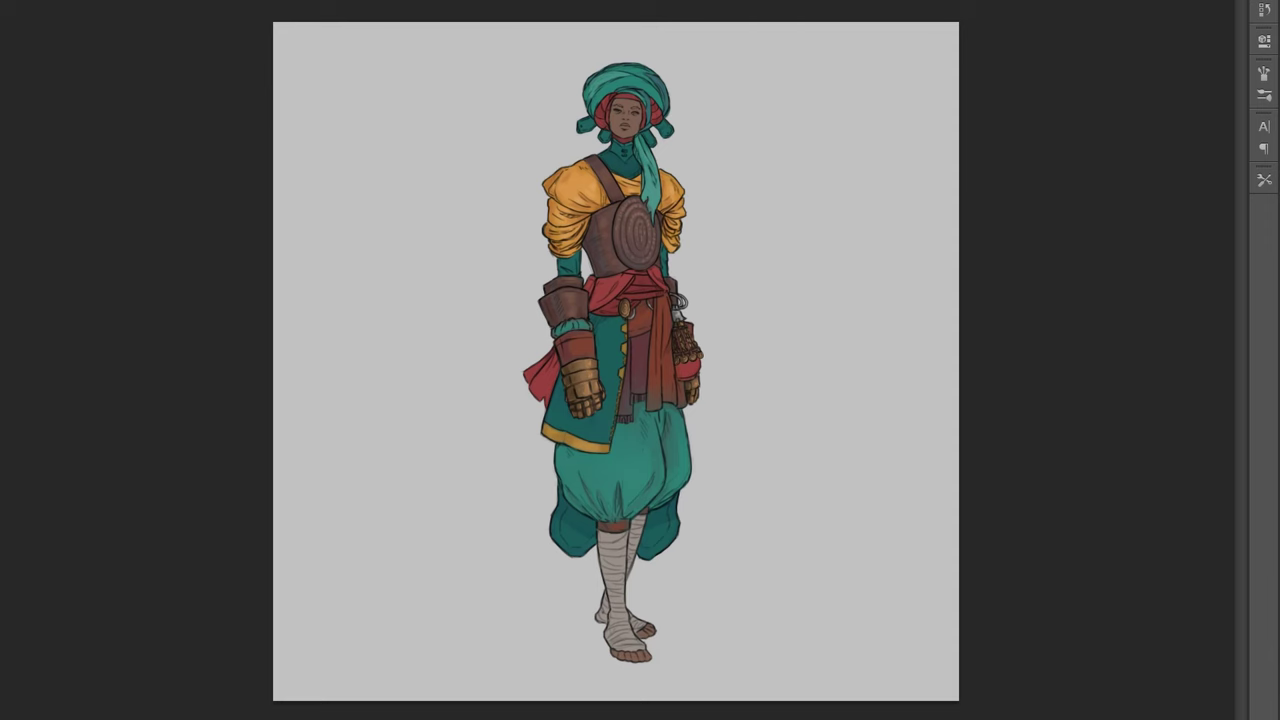
pyautogui.hotkey('ctrl', '+')
pyautogui.hotkey('ctrl', '-')
pyautogui.hotkey('ctrl', '+')
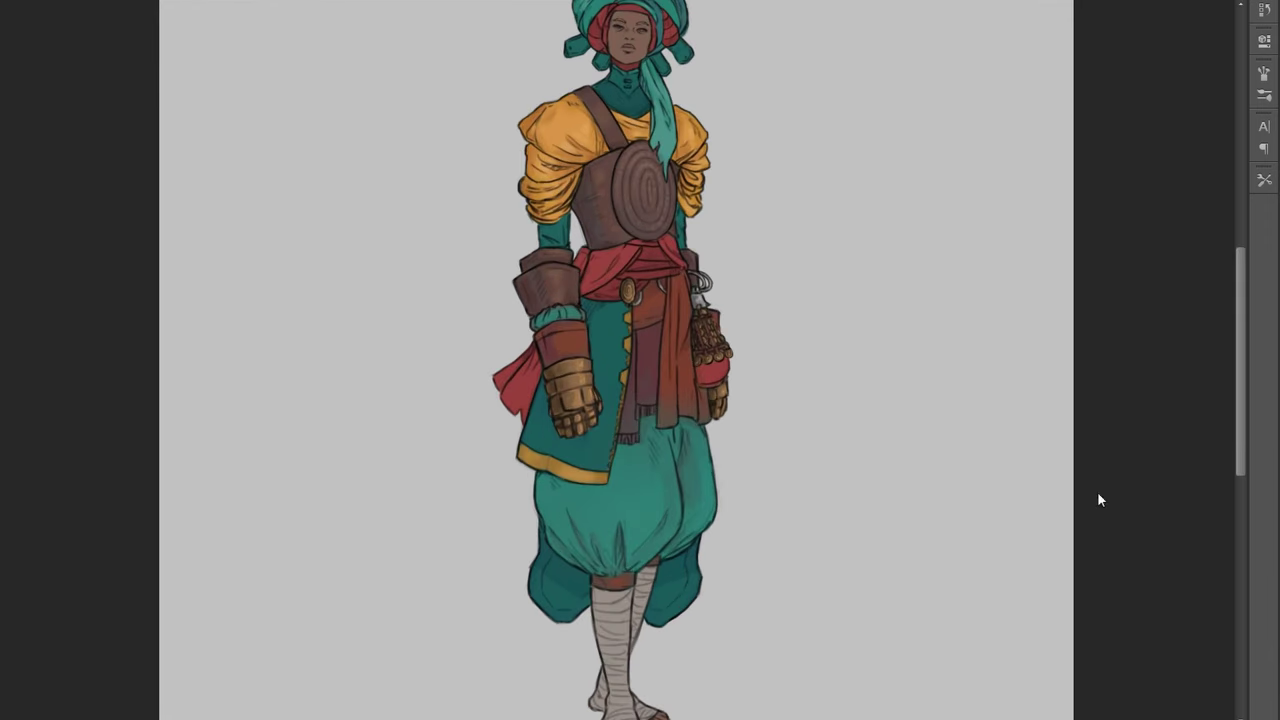
# Paint blue shadows into the folds of the red waist sash, its trailing end and the hanging belt cloths
pyautogui.moveTo(618, 246); pyautogui.dragTo(597, 280)
pyautogui.moveTo(640, 248)
pyautogui.mouseDown()
pyautogui.moveTo(630, 268)
pyautogui.moveTo(679, 254)
pyautogui.mouseUp()
pyautogui.moveTo(679, 280); pyautogui.dragTo(682, 412)
pyautogui.moveTo(670, 326); pyautogui.dragTo(670, 362)
pyautogui.moveTo(650, 295); pyautogui.dragTo(636, 312)
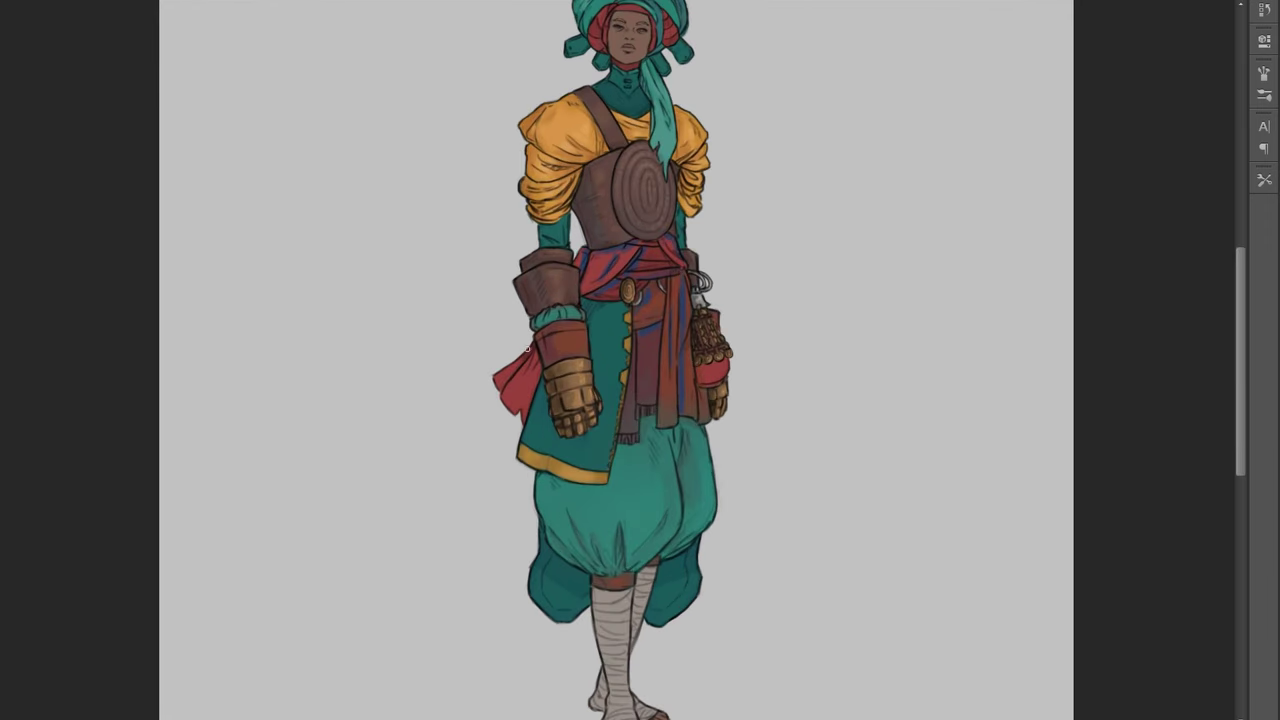
pyautogui.moveTo(536, 350); pyautogui.dragTo(515, 400)
# Paint blue shadows on the turban's folds, the red hood and the headdress flaps, undoing unwanted strokes
pyautogui.scroll(3, 738, 419)
pyautogui.moveTo(590, 140)
pyautogui.mouseDown()
pyautogui.moveTo(640, 112)
pyautogui.moveTo(598, 180)
pyautogui.mouseUp()
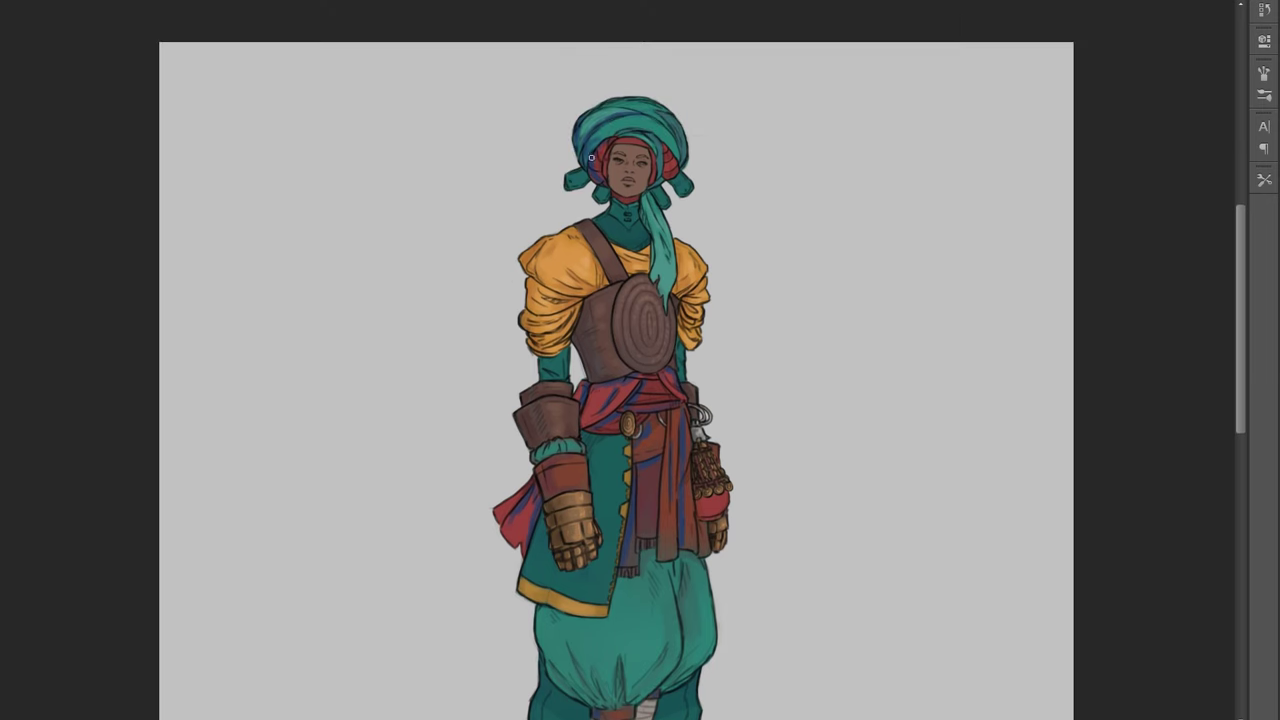
pyautogui.moveTo(660, 150)
pyautogui.mouseDown()
pyautogui.moveTo(638, 115)
pyautogui.moveTo(600, 134)
pyautogui.mouseUp()
pyautogui.moveTo(604, 112)
pyautogui.mouseDown()
pyautogui.moveTo(580, 140)
pyautogui.moveTo(579, 184)
pyautogui.mouseUp()
pyautogui.hotkey('ctrl', 'alt', 'z')
pyautogui.hotkey('ctrl', 'alt', 'z')
pyautogui.hotkey('ctrl', 'alt', 'z')
pyautogui.moveTo(609, 186); pyautogui.dragTo(601, 196)
pyautogui.moveTo(657, 188); pyautogui.dragTo(660, 202)
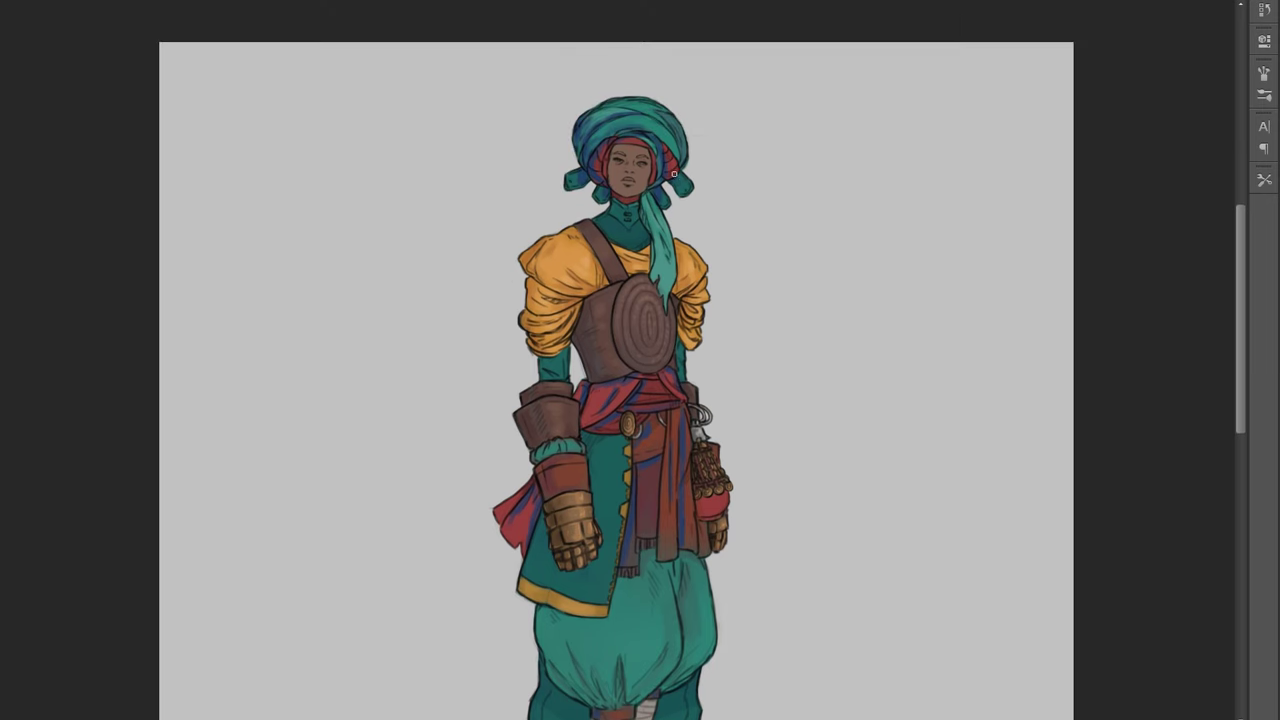
# Paint dark shadows into the teal trousers' folds and gathered hem and beneath the coat and hanging cloths
pyautogui.hotkey('ctrl', '0')
pyautogui.moveTo(602, 510); pyautogui.dragTo(584, 484)
pyautogui.moveTo(619, 512); pyautogui.dragTo(619, 489)
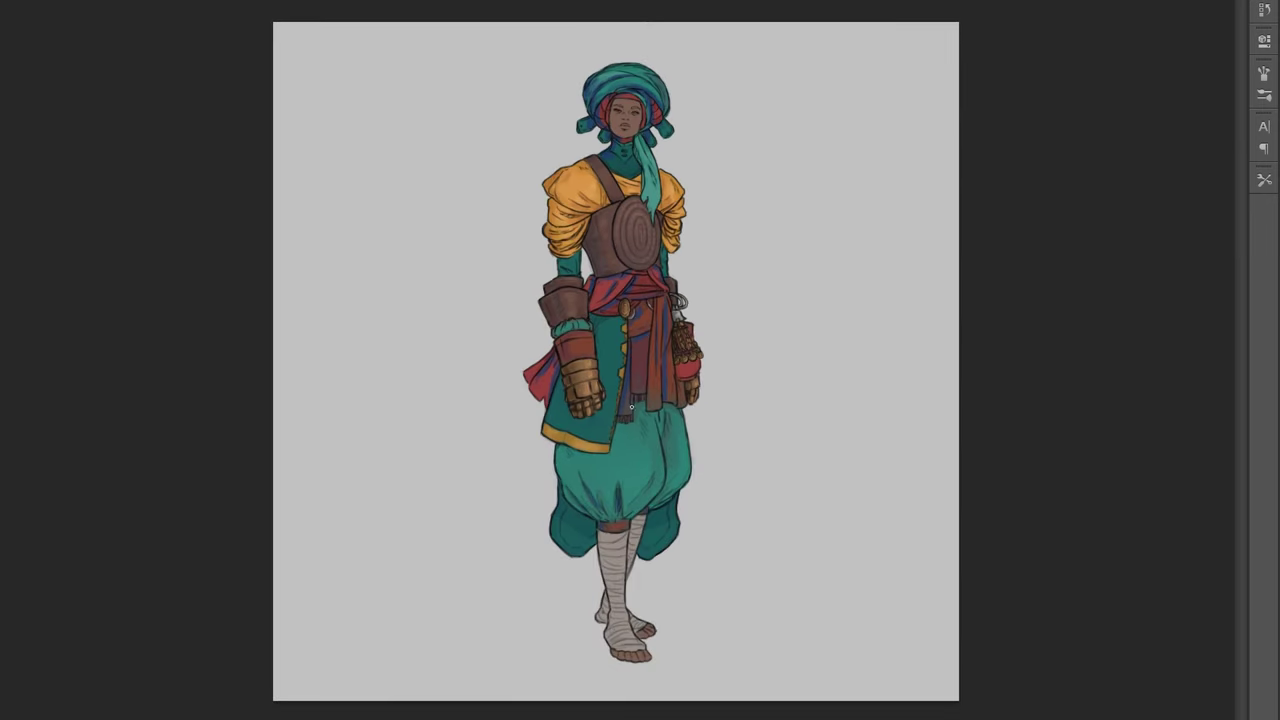
pyautogui.moveTo(634, 406); pyautogui.dragTo(618, 426)
pyautogui.moveTo(668, 421); pyautogui.dragTo(667, 447)
pyautogui.moveTo(621, 424); pyautogui.dragTo(610, 454)
pyautogui.moveTo(570, 492); pyautogui.dragTo(644, 512)
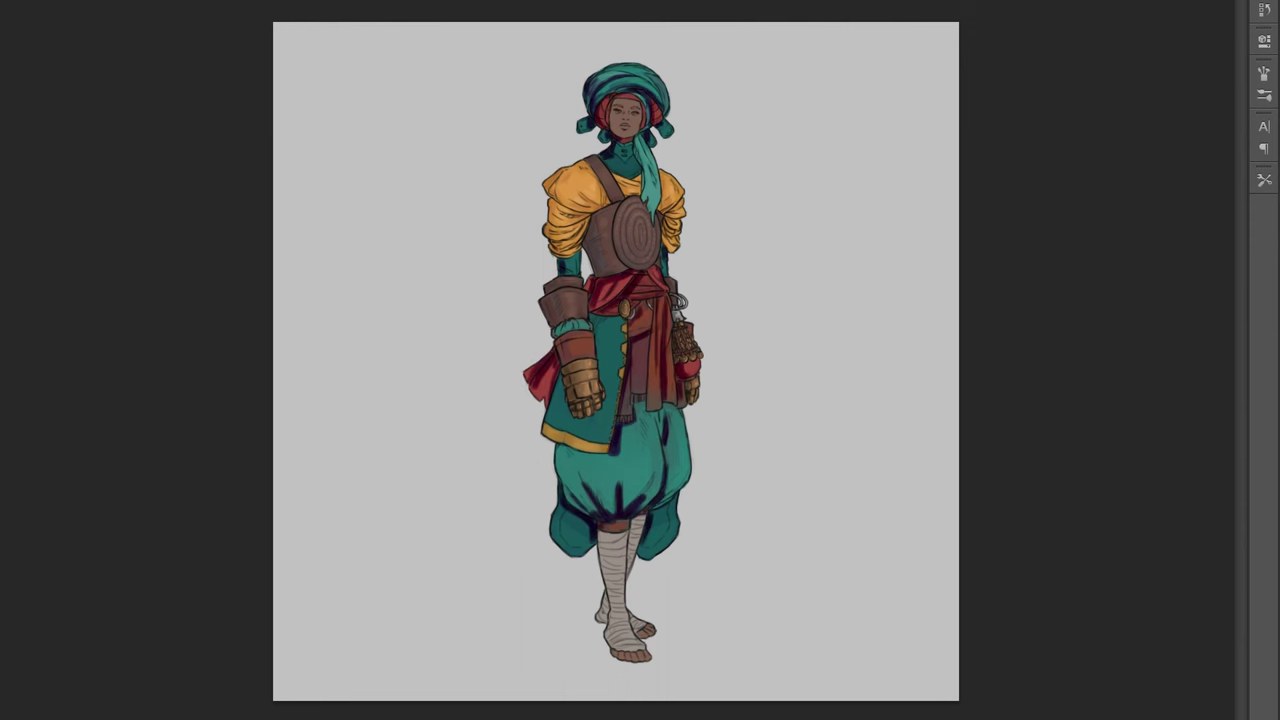
# Shade the bandage wraps on the near lower leg
pyautogui.hotkey('ctrl', '+')
pyautogui.moveTo(1237, 272); pyautogui.dragTo(1237, 352)
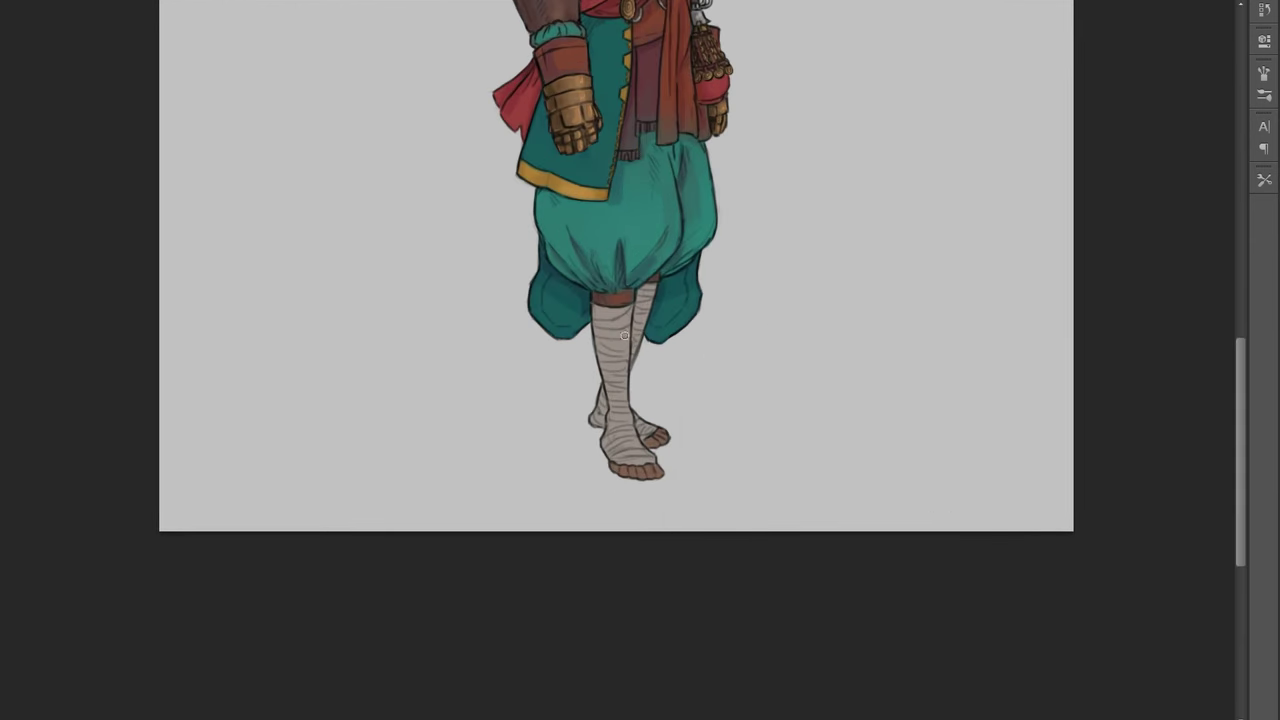
pyautogui.moveTo(596, 312); pyautogui.dragTo(614, 415)
# Shade the face around the eyes, along both cheeks and at the jaw with soft brown tones
pyautogui.hotkey('ctrl', '+')
pyautogui.moveTo(1240, 452); pyautogui.dragTo(1240, 208)
pyautogui.moveTo(617, 197); pyautogui.dragTo(605, 221)
pyautogui.moveTo(684, 220); pyautogui.dragTo(713, 198)
pyautogui.moveTo(598, 266); pyautogui.dragTo(600, 300)
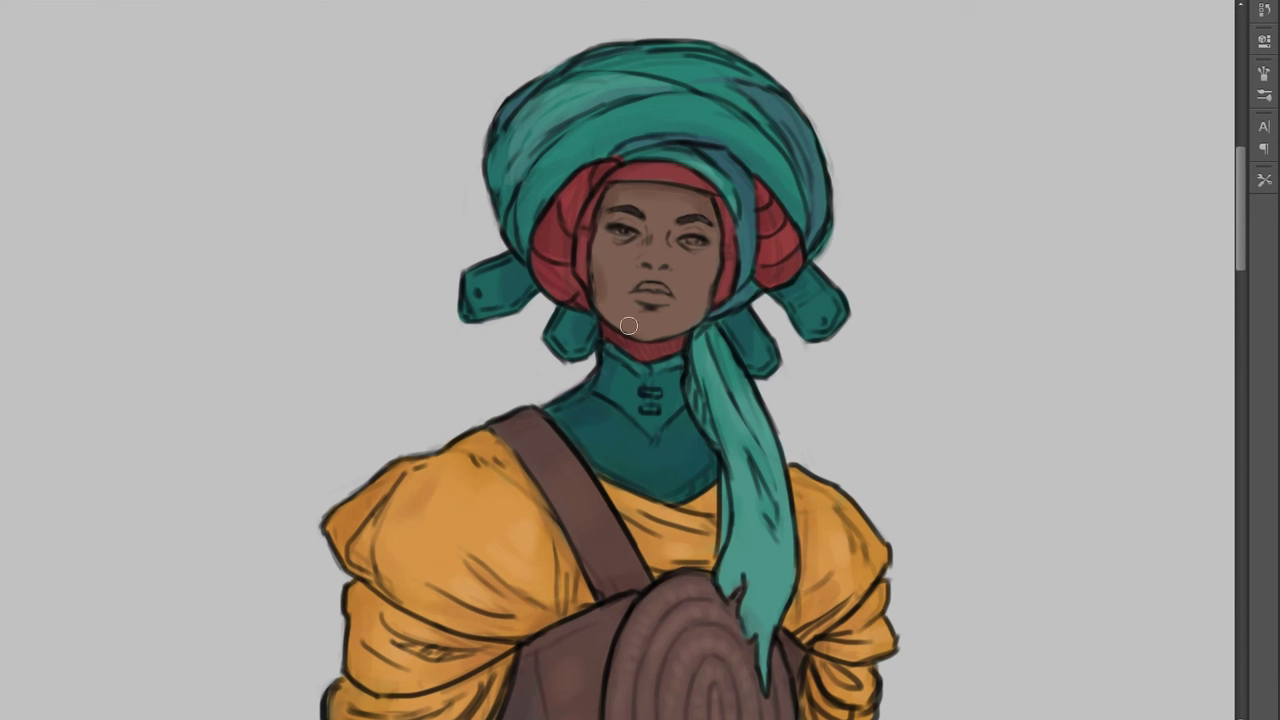
pyautogui.moveTo(712, 273); pyautogui.dragTo(700, 311)
pyautogui.moveTo(642, 221)
pyautogui.mouseDown()
pyautogui.moveTo(627, 240)
pyautogui.moveTo(694, 248)
pyautogui.mouseUp()
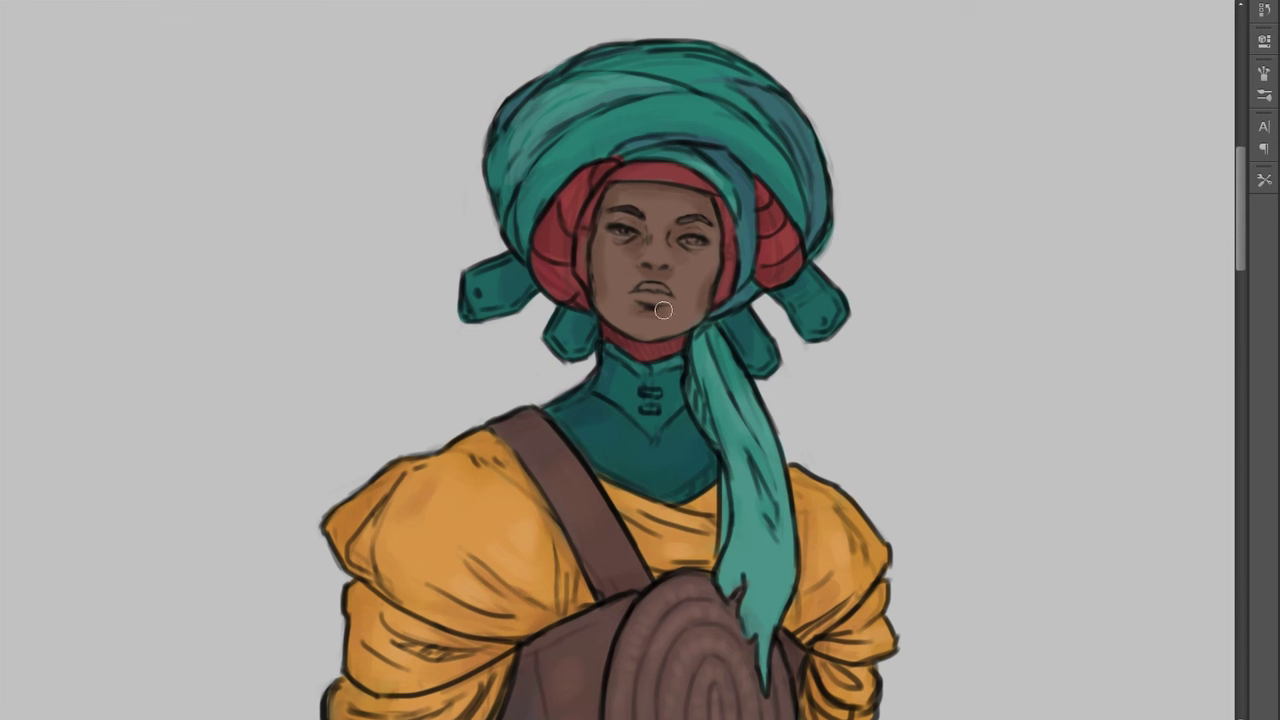
# Paint warm orange-brown tones around the inner eye corners, temples and cheeks
pyautogui.hotkey('ctrl', '+')
pyautogui.moveTo(666, 224); pyautogui.dragTo(648, 239)
pyautogui.moveTo(732, 229); pyautogui.dragTo(748, 246)
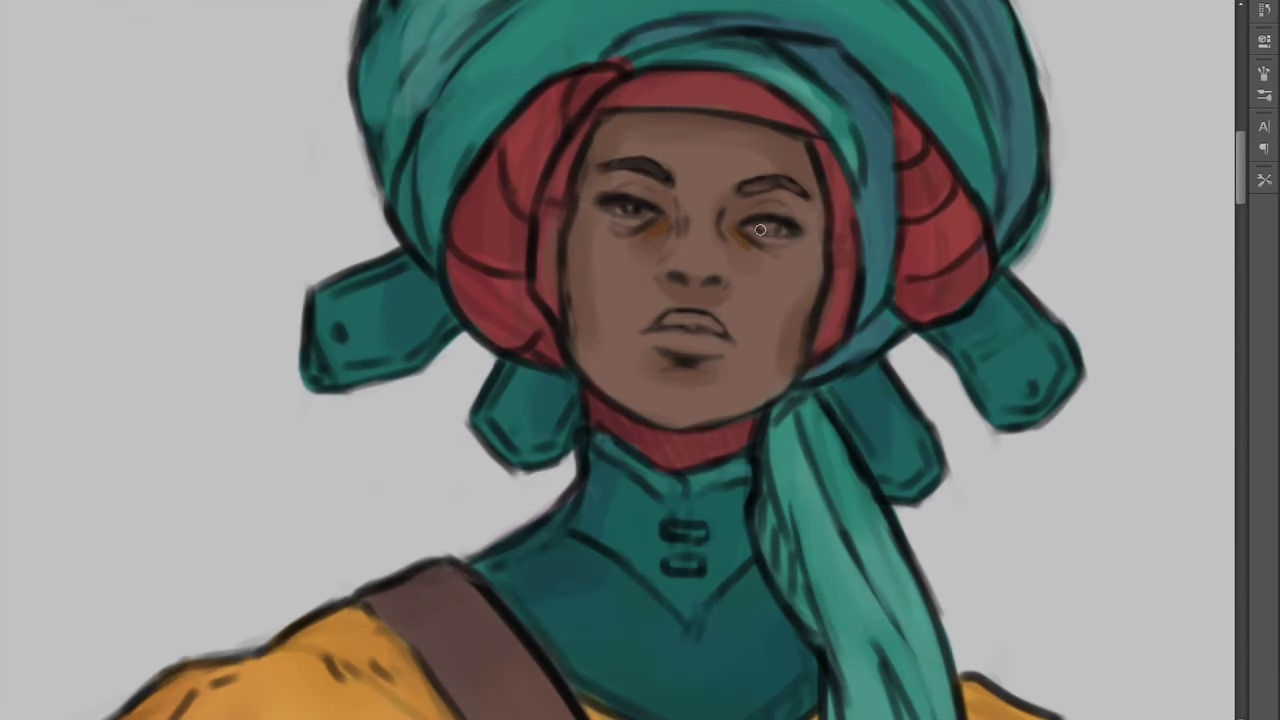
pyautogui.moveTo(602, 190); pyautogui.dragTo(620, 181)
pyautogui.moveTo(806, 216); pyautogui.dragTo(797, 232)
pyautogui.moveTo(766, 242); pyautogui.dragTo(779, 252)
pyautogui.moveTo(596, 212)
pyautogui.mouseDown()
pyautogui.moveTo(661, 273)
pyautogui.moveTo(580, 214)
pyautogui.moveTo(696, 352)
pyautogui.moveTo(748, 346)
pyautogui.moveTo(634, 389)
pyautogui.moveTo(823, 286)
pyautogui.moveTo(805, 350)
pyautogui.mouseUp()
# Examine the face and upper body at several magnifications to check the new skin shading
pyautogui.hotkey('ctrl', '-')
pyautogui.hotkey('ctrl', '-')
pyautogui.hotkey('ctrl', '-')
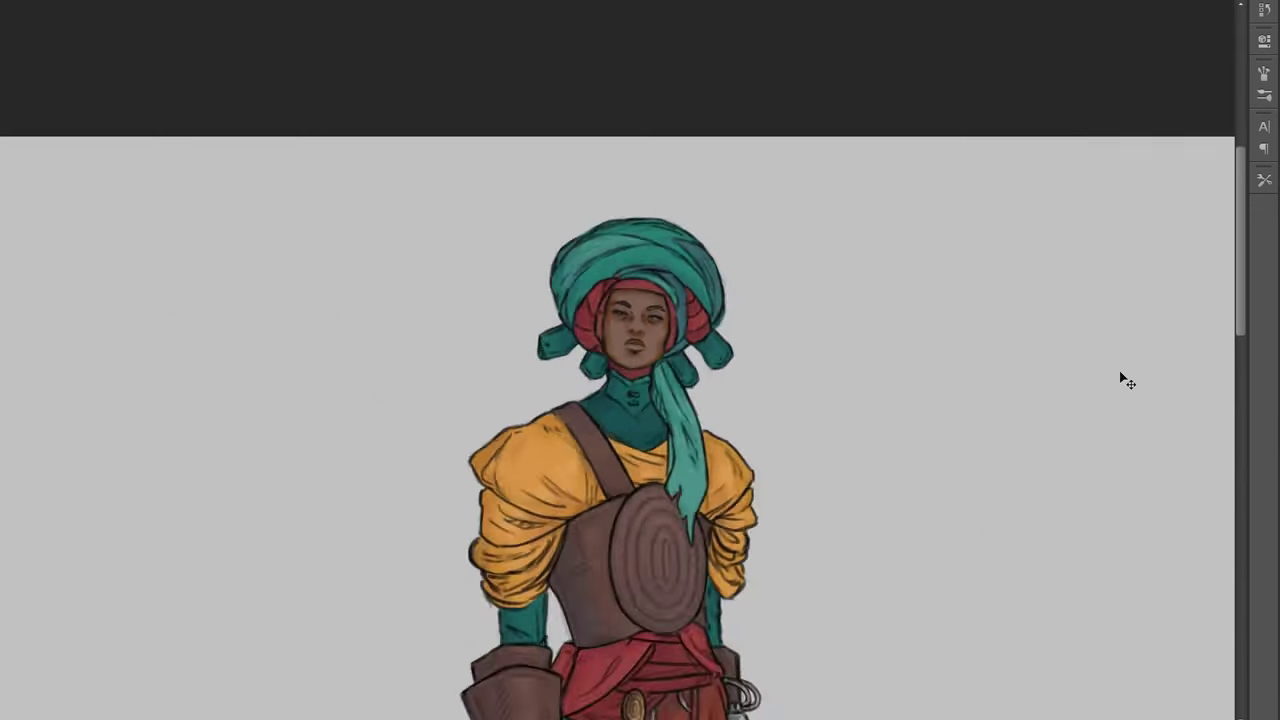
pyautogui.hotkey('ctrl', '+')
pyautogui.hotkey('ctrl', '+')
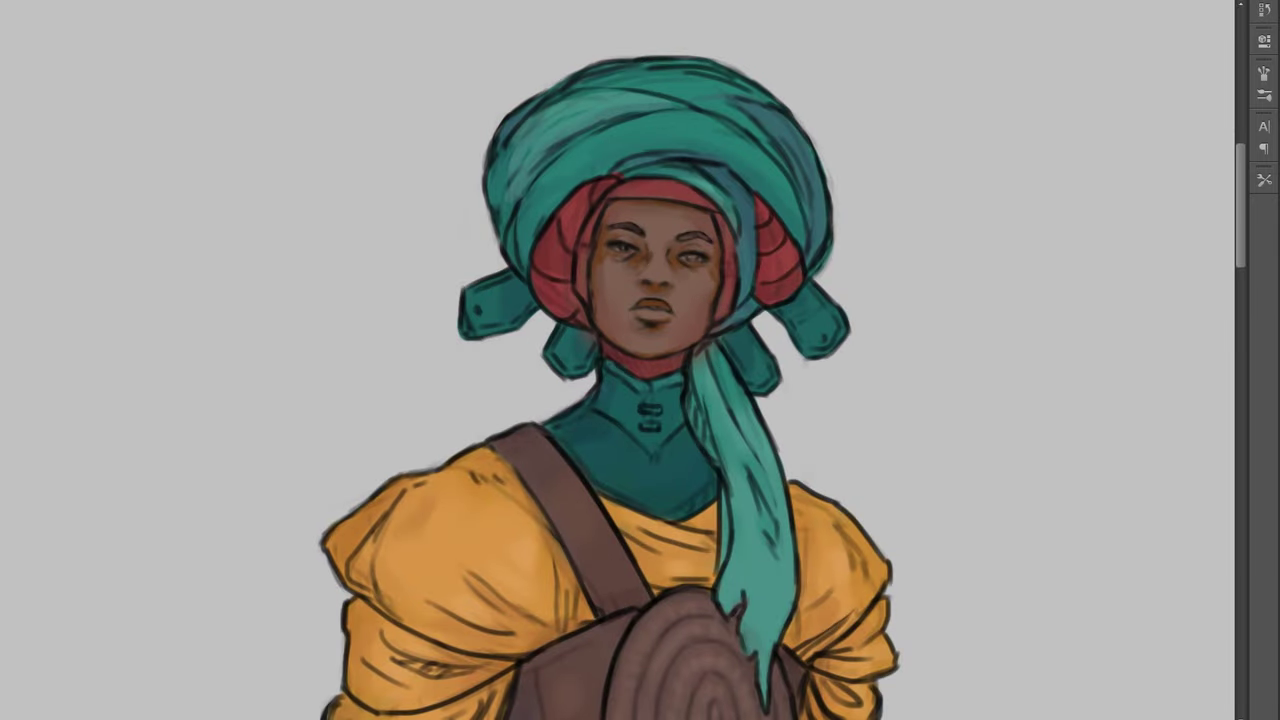
pyautogui.hotkey('ctrl', '-')
pyautogui.hotkey('ctrl', '+')
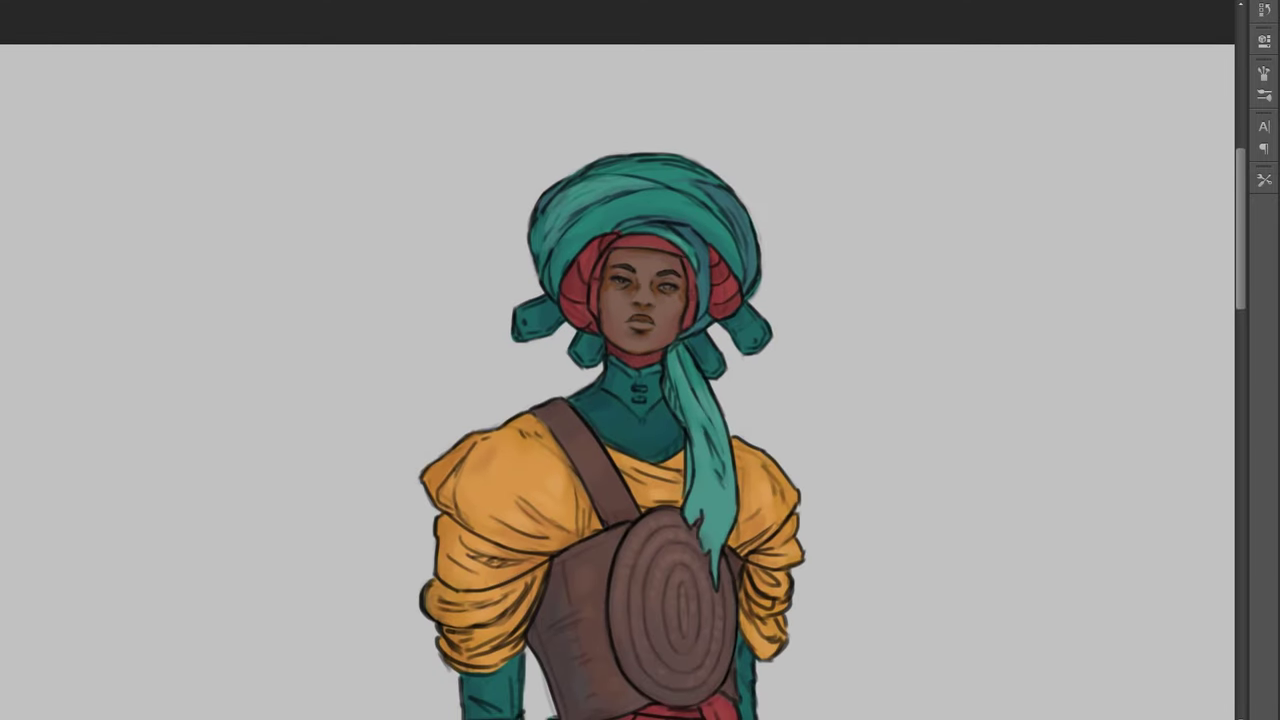
pyautogui.hotkey('ctrl', '-')
# Darken both eyebrows, refine the nose bridge's shading and define the two eyes
pyautogui.hotkey('ctrl', '+')
pyautogui.hotkey('ctrl', '+')
pyautogui.hotkey('ctrl', '+')
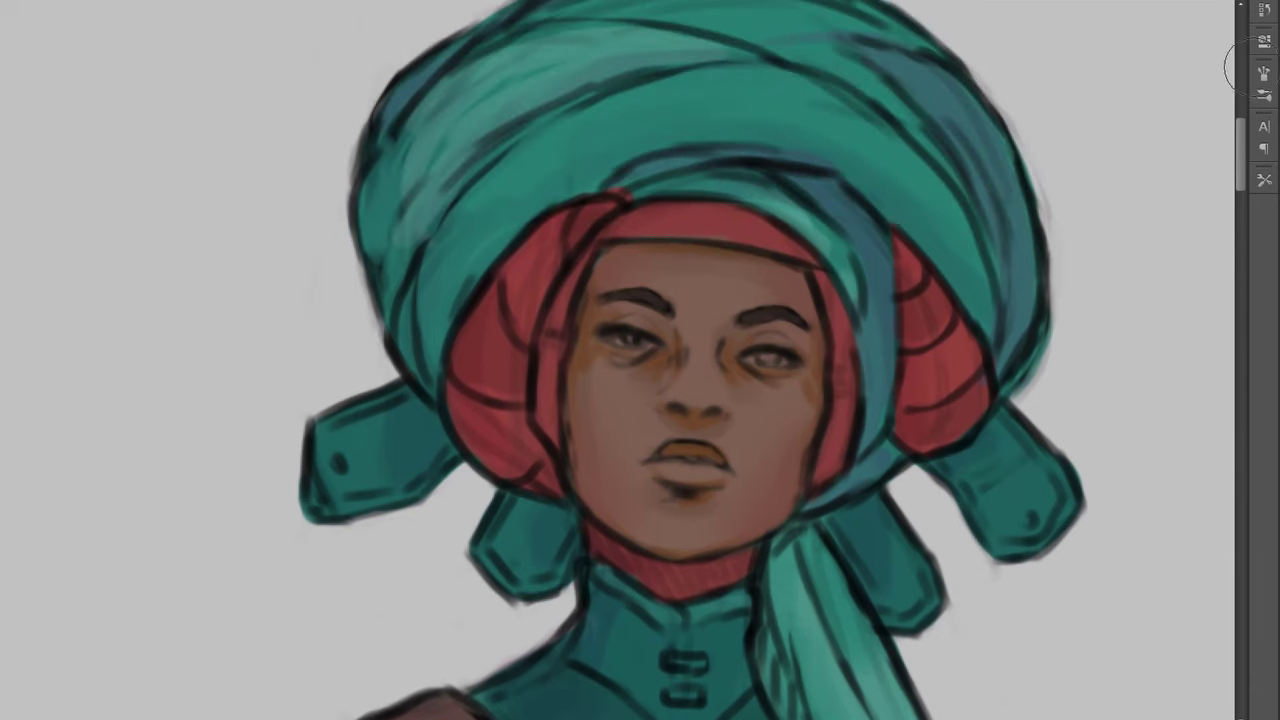
pyautogui.moveTo(676, 298); pyautogui.dragTo(650, 284)
pyautogui.moveTo(745, 305); pyautogui.dragTo(814, 308)
pyautogui.moveTo(696, 314)
pyautogui.mouseDown()
pyautogui.moveTo(729, 309)
pyautogui.moveTo(700, 380)
pyautogui.mouseUp()
pyautogui.scroll(-2, 790, 432)
pyautogui.moveTo(612, 244); pyautogui.dragTo(650, 242)
pyautogui.moveTo(752, 264); pyautogui.dragTo(792, 262)
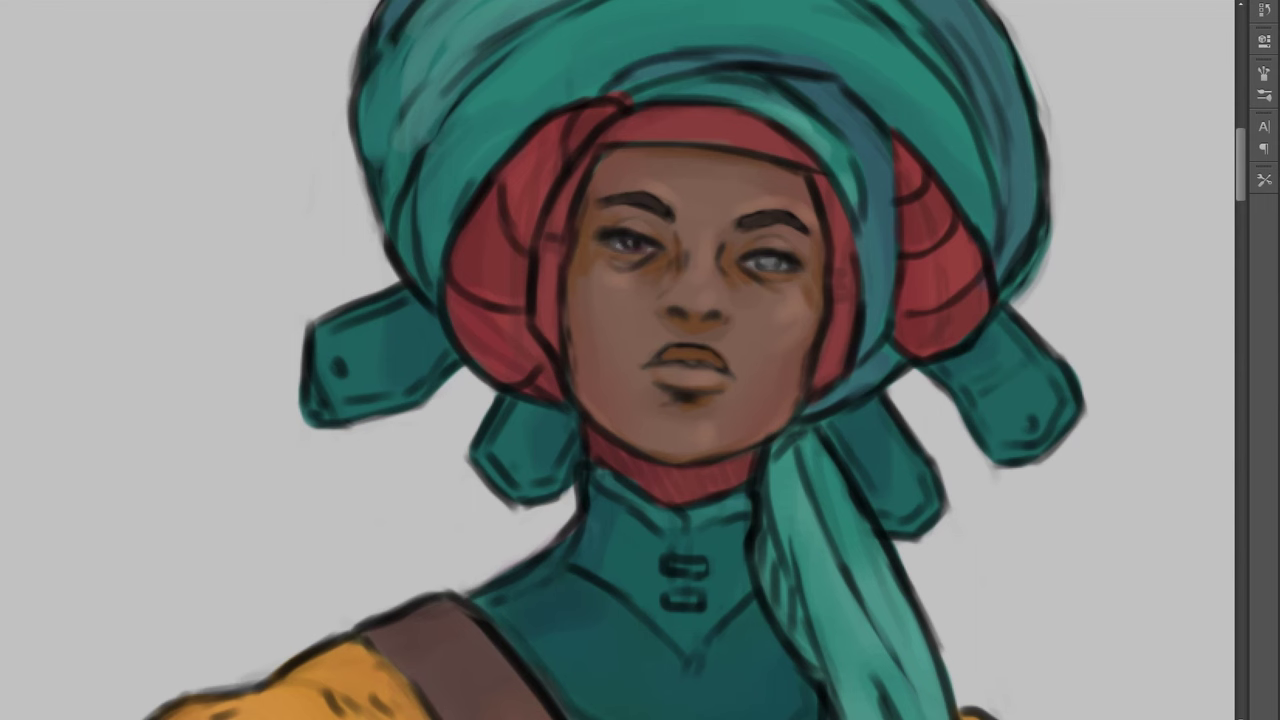
# Flip the canvas horizontally and paint gold trim along the edges of the headdress's four teal flaps
pyautogui.hotkey('ctrl', '-')
pyautogui.hotkey('ctrl', '-')
pyautogui.hotkey('ctrl', '-')
pyautogui.hotkey('ctrl', 'shift', 'h')
pyautogui.hotkey('ctrl', '+')
pyautogui.hotkey('ctrl', '+')
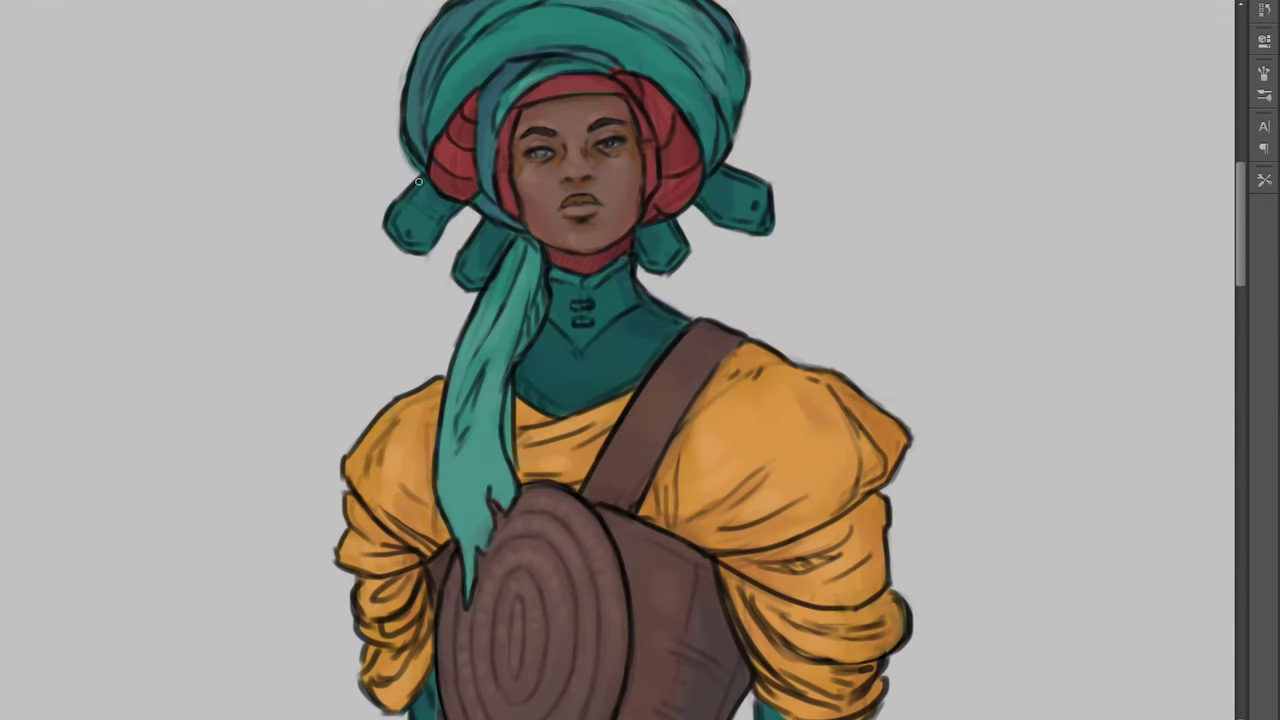
pyautogui.moveTo(418, 181)
pyautogui.mouseDown()
pyautogui.moveTo(394, 240)
pyautogui.moveTo(456, 205)
pyautogui.moveTo(460, 290)
pyautogui.moveTo(512, 238)
pyautogui.mouseUp()
pyautogui.moveTo(636, 245)
pyautogui.mouseDown()
pyautogui.moveTo(688, 262)
pyautogui.moveTo(763, 226)
pyautogui.mouseUp()
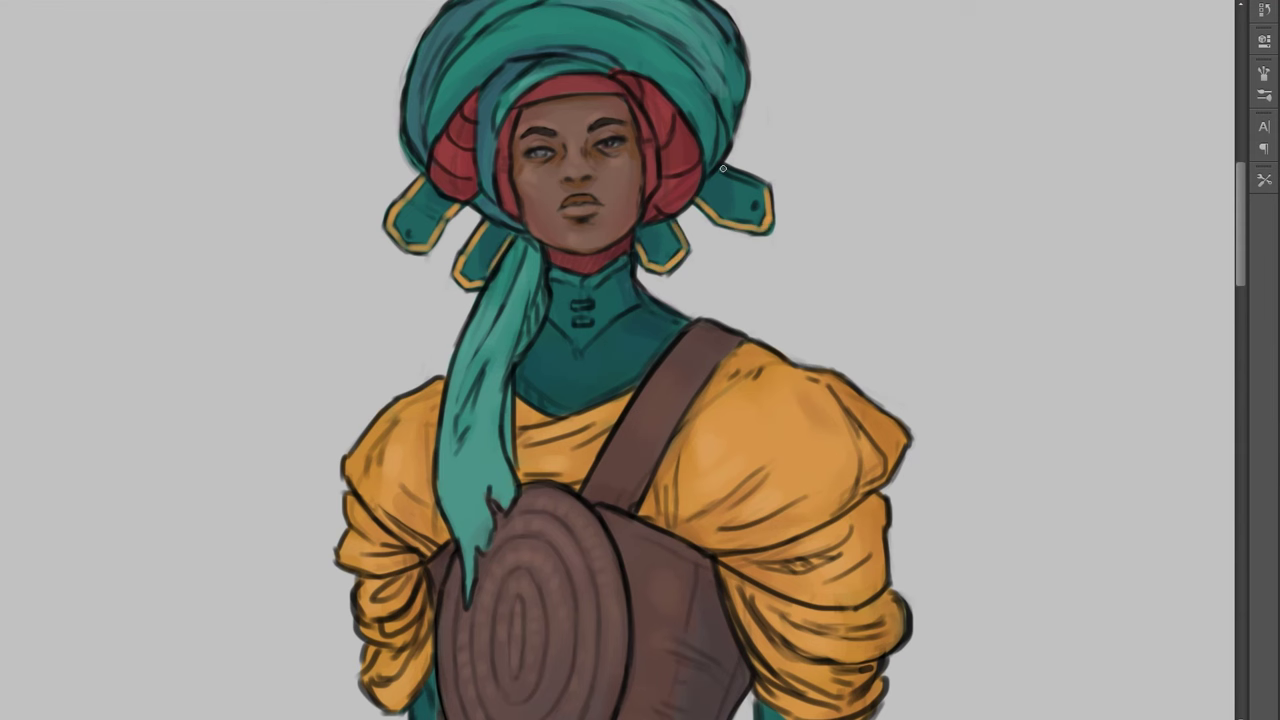
# Flip the canvas back and paint the collar's two clasps silver grey with light highlights
pyautogui.scroll(-2, 643, 214)
pyautogui.scroll(-4, 1223, 270)
pyautogui.moveTo(1240, 270); pyautogui.dragTo(1240, 237)
pyautogui.moveTo(648, 184); pyautogui.dragTo(661, 184)
pyautogui.moveTo(641, 202); pyautogui.dragTo(659, 202)
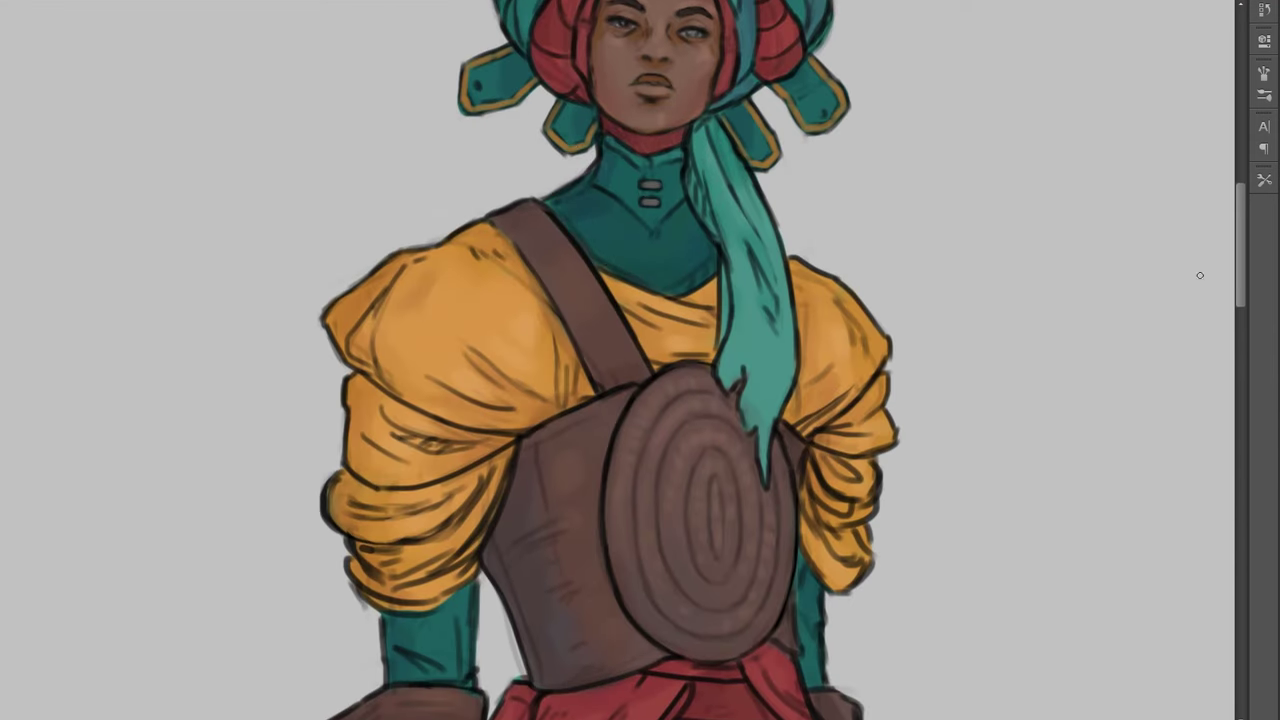
pyautogui.moveTo(1240, 277); pyautogui.dragTo(1240, 331)
pyautogui.moveTo(1240, 331); pyautogui.dragTo(1240, 287)
pyautogui.click(653, 148)
pyautogui.moveTo(1240, 220); pyautogui.dragTo(1240, 186)
# Paint a small round rivet on each of the two outer headdress flaps
pyautogui.hotkey('ctrl', '+')
pyautogui.moveTo(343, 95); pyautogui.dragTo(341, 89)
pyautogui.moveTo(1028, 150); pyautogui.dragTo(1030, 146)
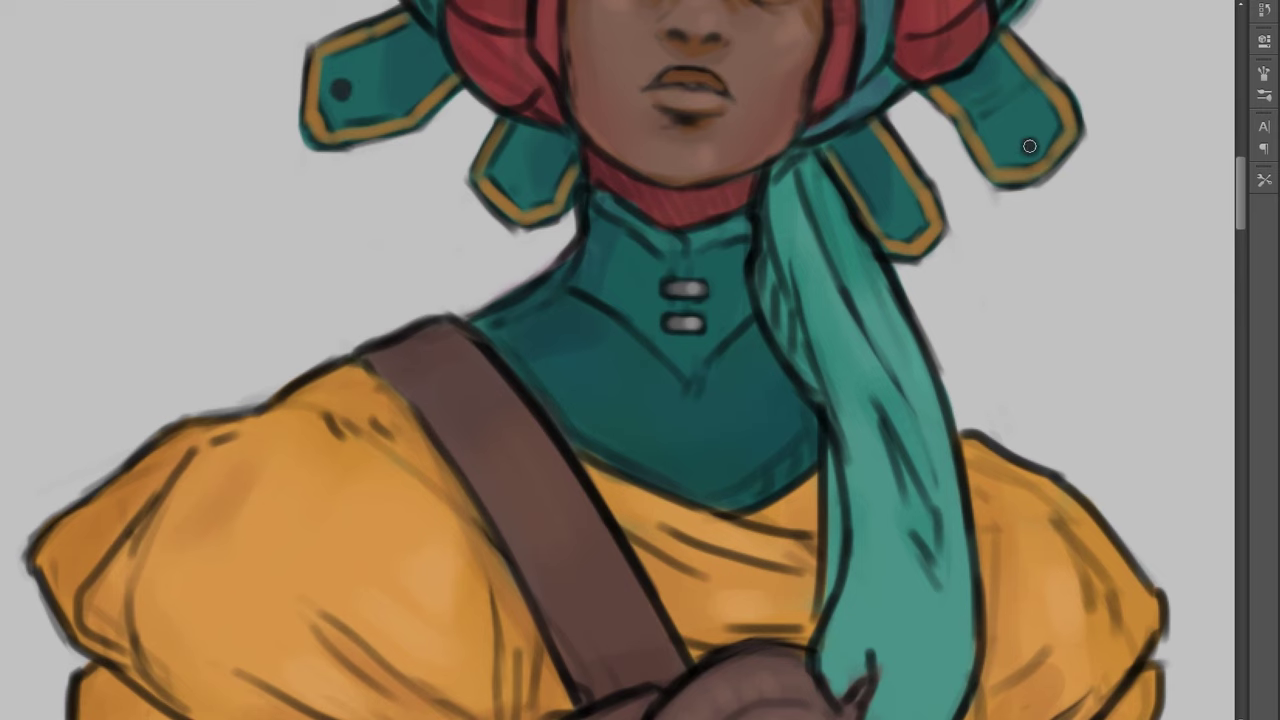
# Paint a lighter teal rolled rim along both sides of the high collar's upper edge
pyautogui.moveTo(583, 197); pyautogui.dragTo(680, 252)
pyautogui.moveTo(766, 213); pyautogui.dragTo(694, 247)
pyautogui.hotkey('ctrl', '+')
pyautogui.scroll(2, 618, 330)
pyautogui.moveTo(579, 288); pyautogui.dragTo(697, 362)
pyautogui.moveTo(735, 355); pyautogui.dragTo(804, 349)
pyautogui.hotkey('ctrl', '-')
pyautogui.hotkey('ctrl', '-')
pyautogui.hotkey('ctrl', '+')
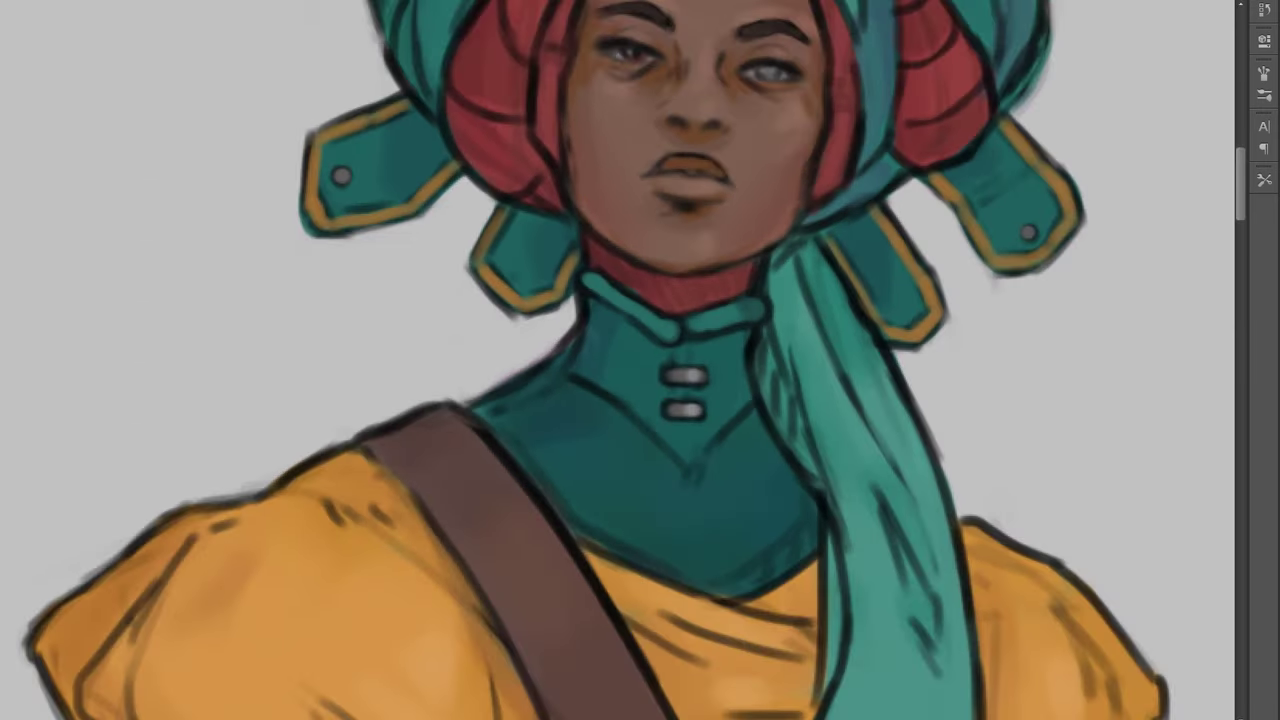
# Refine the metallic shading on the collar's two silver clasps
pyautogui.moveTo(668, 375); pyautogui.dragTo(698, 375)
pyautogui.moveTo(668, 407); pyautogui.dragTo(697, 407)
pyautogui.hotkey('ctrl', '-')
pyautogui.hotkey('ctrl', '-')
pyautogui.hotkey('ctrl', '-')
pyautogui.hotkey('ctrl', '+')
pyautogui.hotkey('ctrl', '+')
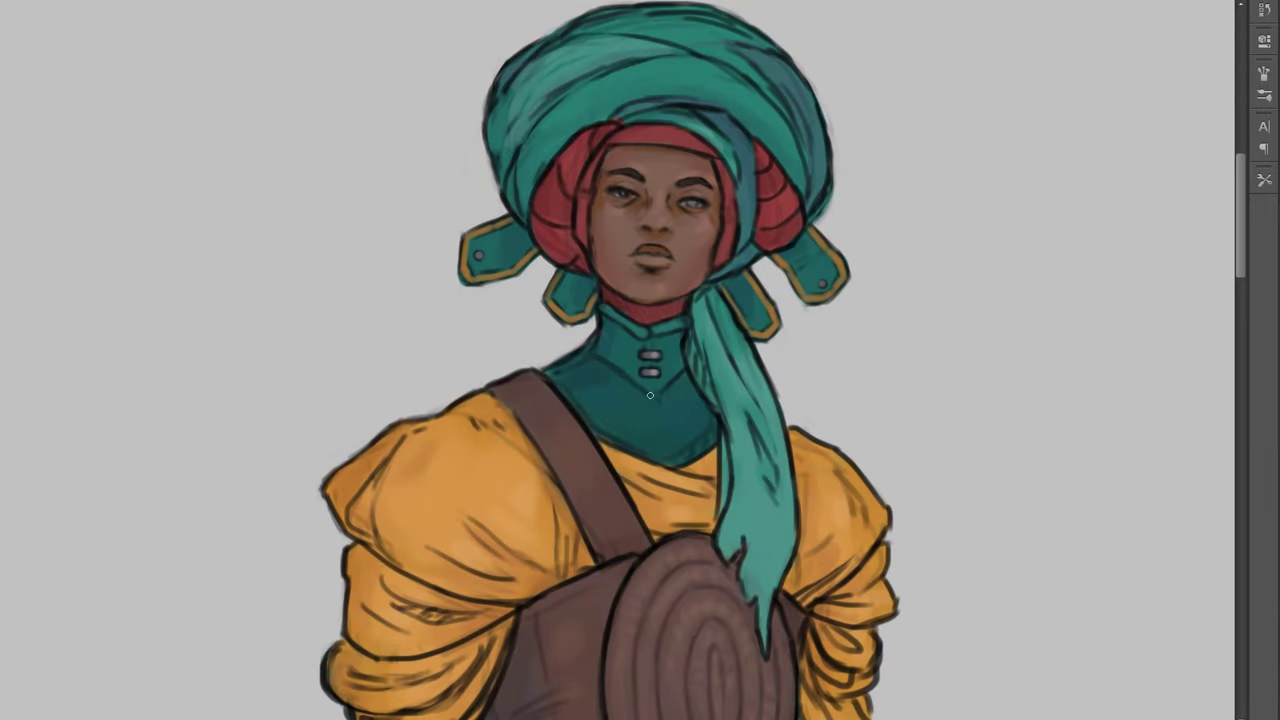
# Shade the folds of the turban's hanging scarf tail with darker teal
pyautogui.moveTo(696, 300)
pyautogui.mouseDown()
pyautogui.moveTo(710, 398)
pyautogui.moveTo(728, 346)
pyautogui.mouseUp()
pyautogui.moveTo(756, 446); pyautogui.dragTo(782, 506)
pyautogui.moveTo(732, 436); pyautogui.dragTo(720, 506)
pyautogui.hotkey('ctrl', '-')
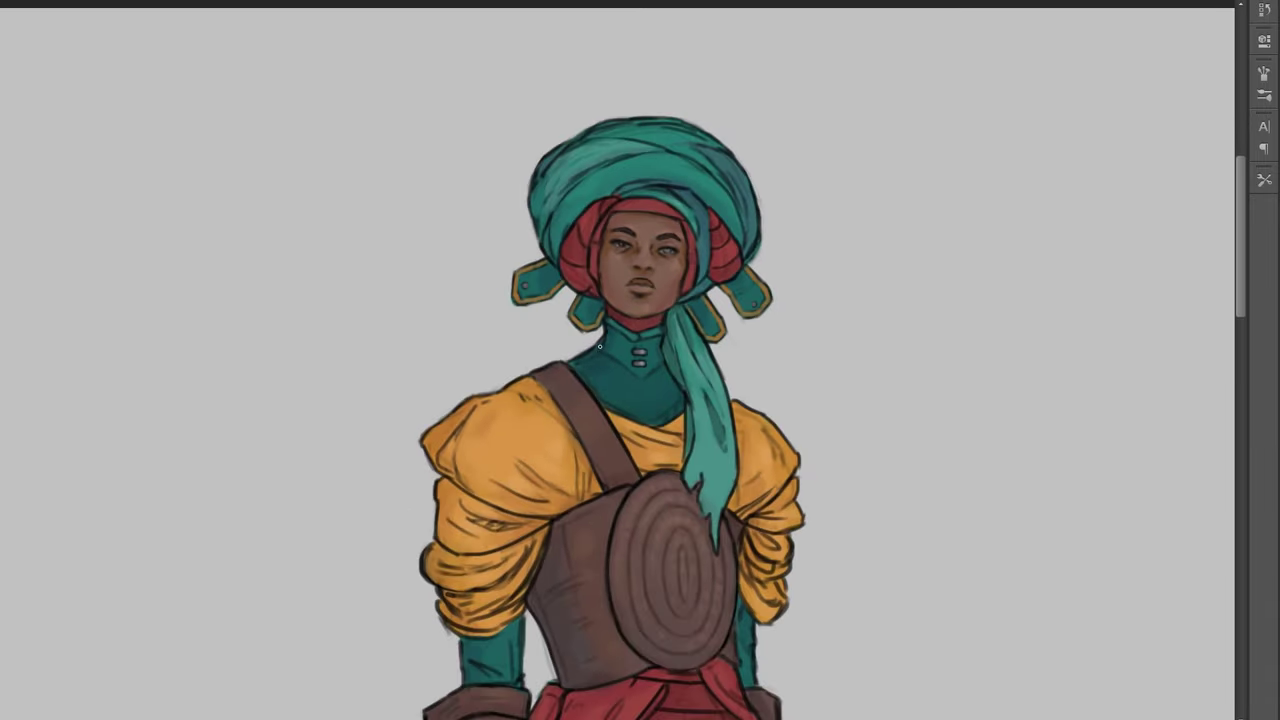
# Paint a curved row of five round grey studs across the turban's front
pyautogui.hotkey('ctrl', '+')
pyautogui.click(729, 39)
pyautogui.click(709, 33)
pyautogui.click(689, 31)
pyautogui.click(670, 30)
pyautogui.click(653, 31)
pyautogui.click(671, 30)
pyautogui.click(689, 30)
pyautogui.click(709, 33)
pyautogui.click(730, 40)
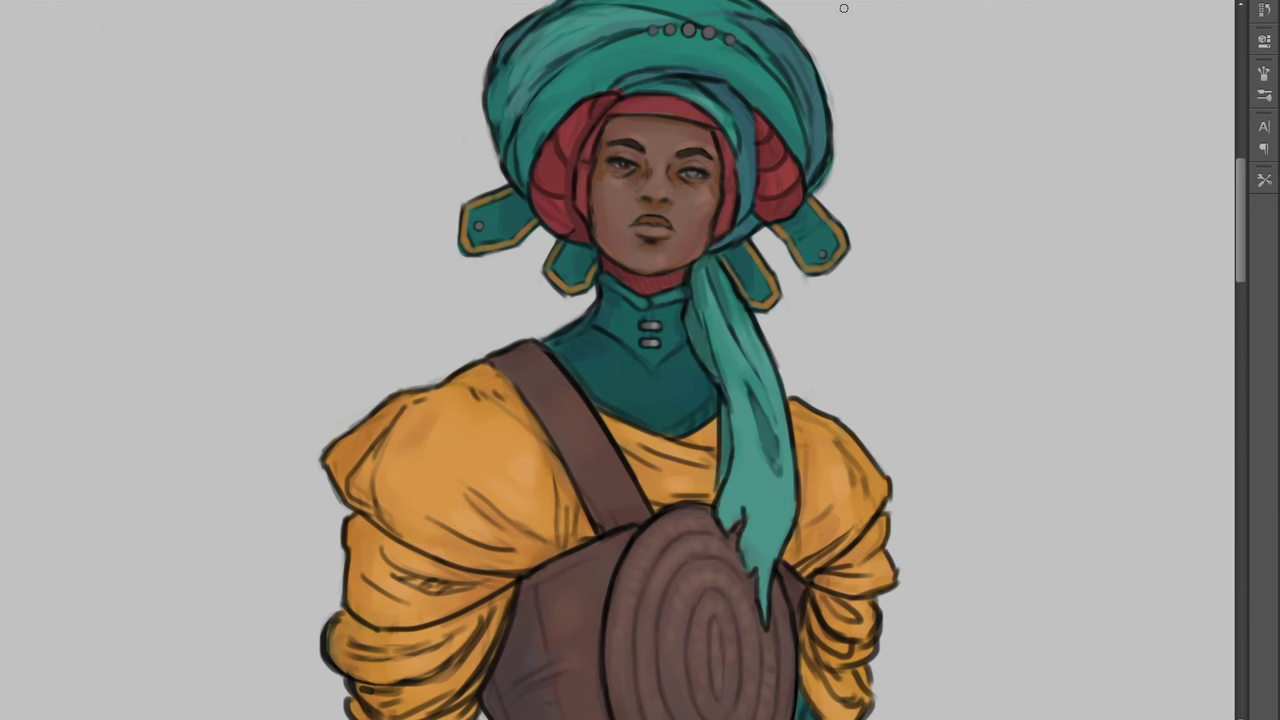
# Add light highlights to the turban's round metal studs
pyautogui.hotkey('ctrl', '+')
pyautogui.hotkey('ctrl', '+')
pyautogui.moveTo(1241, 196); pyautogui.dragTo(1241, 147)
pyautogui.click(765, 143)
pyautogui.click(805, 150)
# Examine the coat, gauntlets, hanging cloths and coin-covered pouch up close and from afar
pyautogui.scroll(-10, 860, 133)
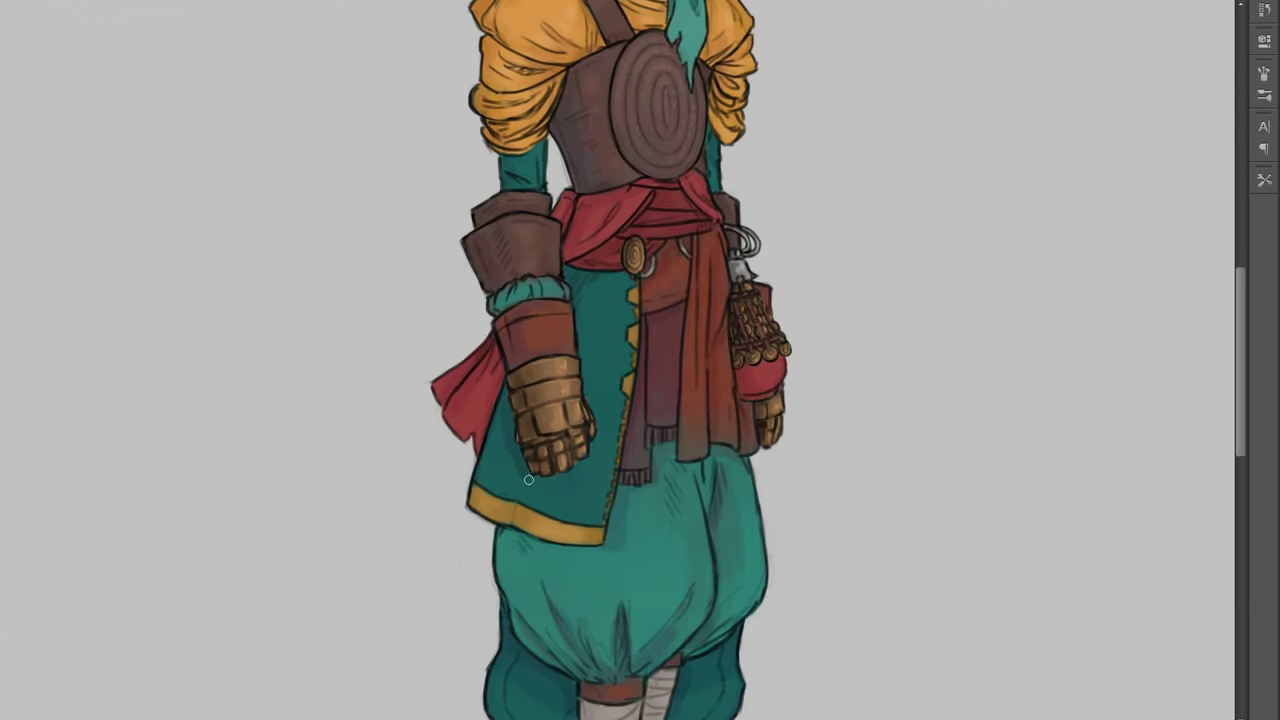
pyautogui.hotkey('ctrl', '-')
pyautogui.hotkey('ctrl', '+')
pyautogui.scroll(6, 485, 361)
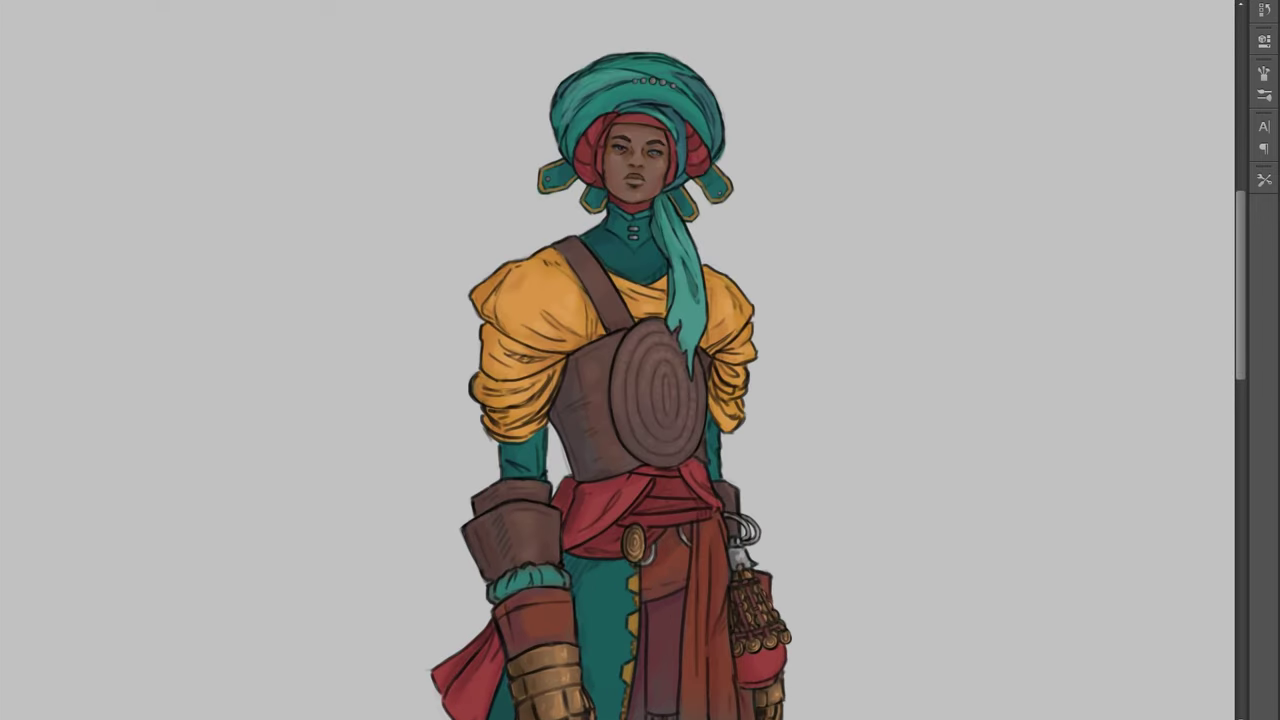
pyautogui.hotkey('ctrl', '-')
pyautogui.hotkey('ctrl', '+')
pyautogui.hotkey('ctrl', '+')
pyautogui.hotkey('ctrl', '+')
pyautogui.hotkey('ctrl', '+')
pyautogui.hscroll(6, 766, 377)
pyautogui.scroll(3, 854, 354)
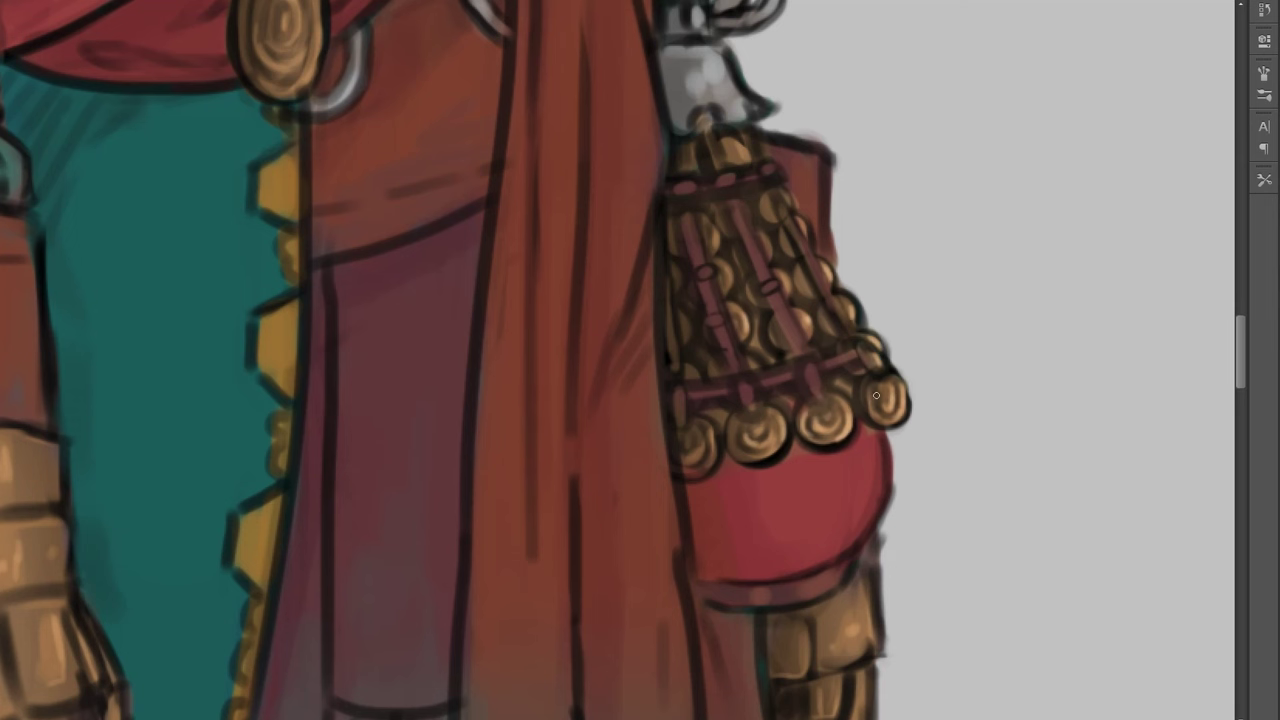
pyautogui.scroll(-1, 743, 110)
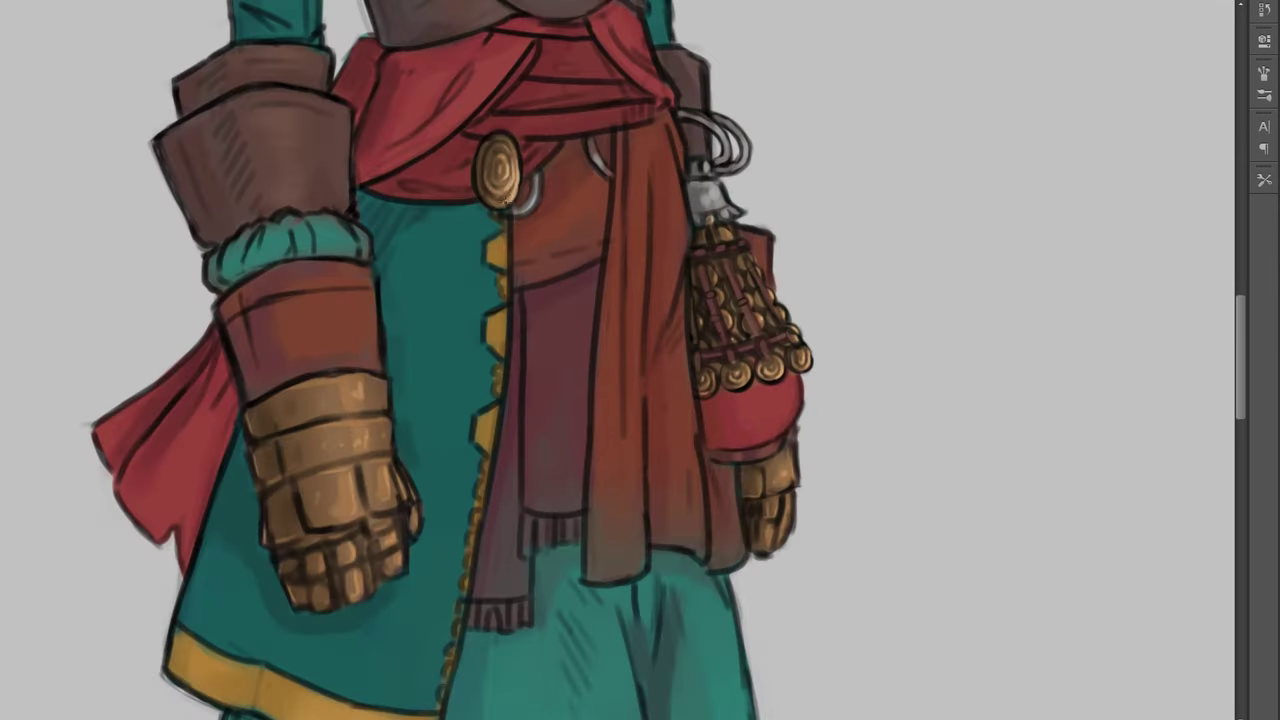
# Add dark hatching strokes to the teal collar beside the leather shoulder strap
pyautogui.scroll(1, 514, 190)
pyautogui.scroll(4, 488, 282)
pyautogui.moveTo(488, 282); pyautogui.dragTo(490, 332)
pyautogui.scroll(10, 455, 262)
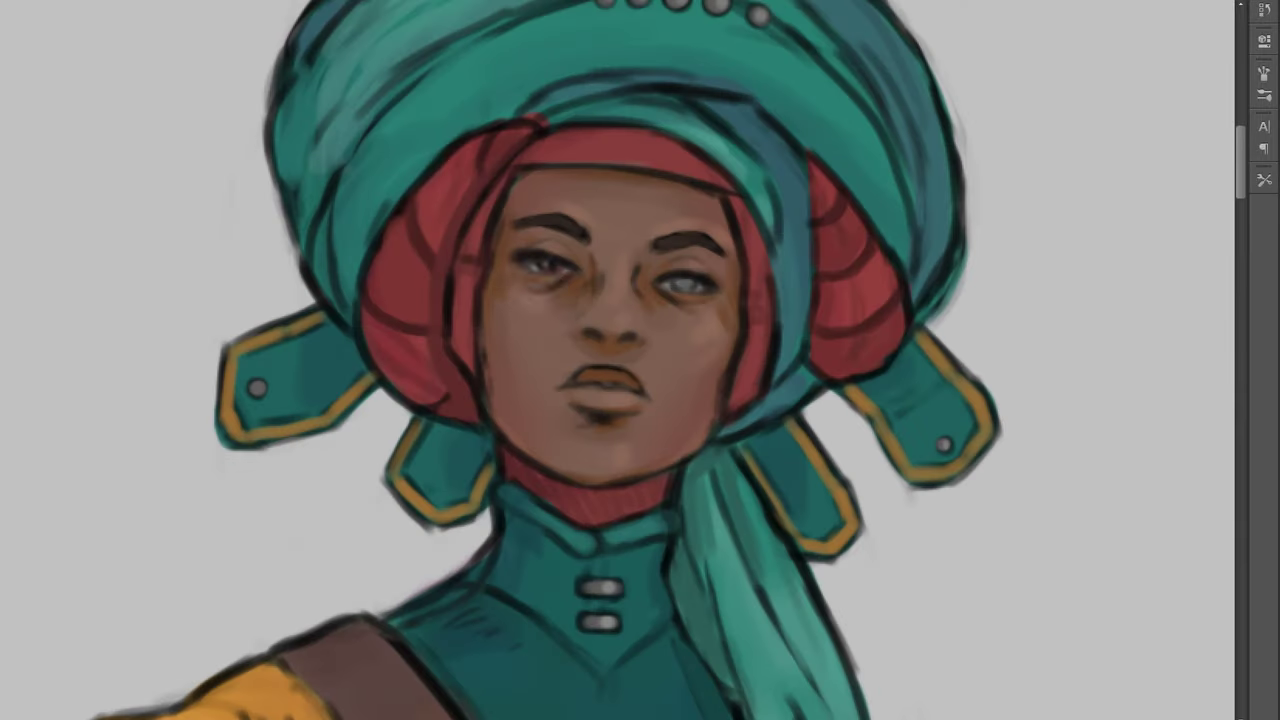
# Paint a band of brown shading around and beneath both eyes
pyautogui.moveTo(520, 285); pyautogui.dragTo(576, 298)
pyautogui.moveTo(664, 300)
pyautogui.mouseDown()
pyautogui.moveTo(711, 323)
pyautogui.moveTo(676, 290)
pyautogui.mouseUp()
pyautogui.moveTo(520, 258); pyautogui.dragTo(570, 266)
pyautogui.moveTo(660, 282); pyautogui.dragTo(712, 290)
pyautogui.moveTo(510, 290); pyautogui.dragTo(578, 298)
pyautogui.moveTo(648, 304); pyautogui.dragTo(716, 312)
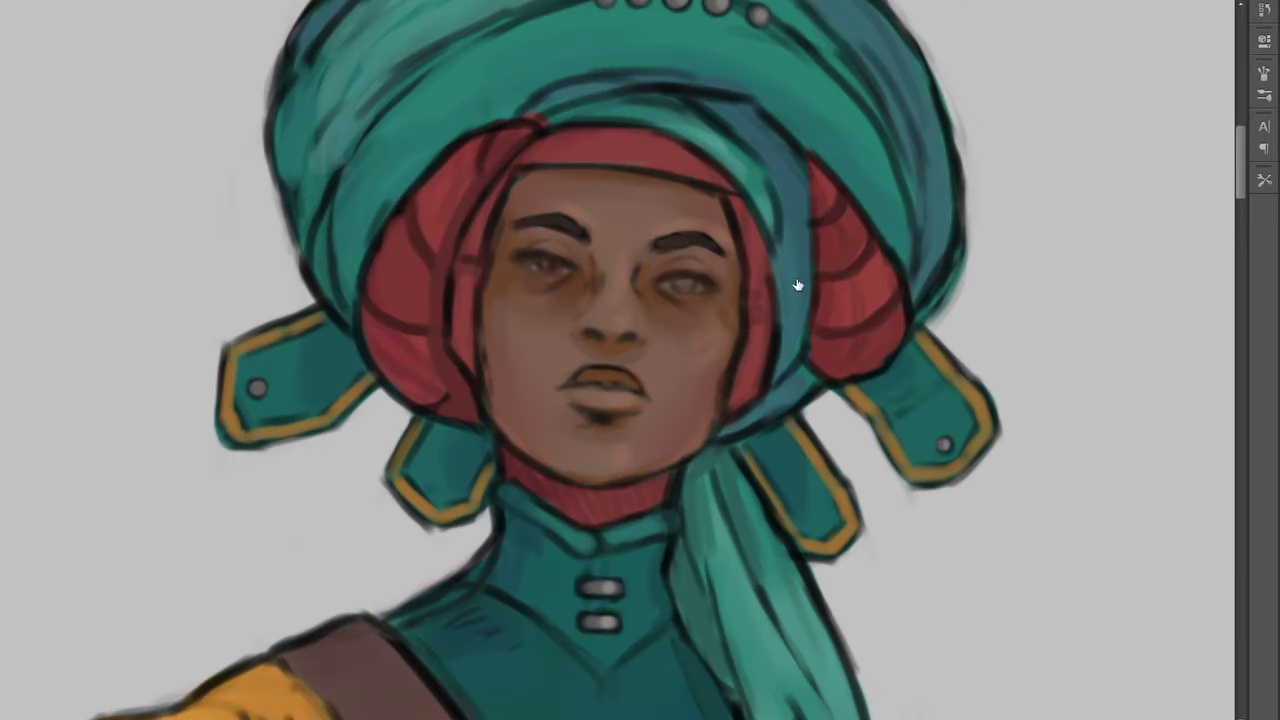
pyautogui.moveTo(508, 288); pyautogui.dragTo(580, 296)
pyautogui.moveTo(648, 304); pyautogui.dragTo(718, 312)
pyautogui.moveTo(504, 284); pyautogui.dragTo(586, 292)
pyautogui.moveTo(648, 302); pyautogui.dragTo(724, 308)
# Change the blend mode of the eye shading to turn it into vivid orange makeup
pyautogui.hotkey('shift', '+')
pyautogui.hotkey('shift', '+')
pyautogui.hotkey('shift', '+')
pyautogui.hotkey('shift', '+')
pyautogui.hotkey('shift', '+')
pyautogui.hotkey('shift', '+')
pyautogui.hotkey('shift', '+')
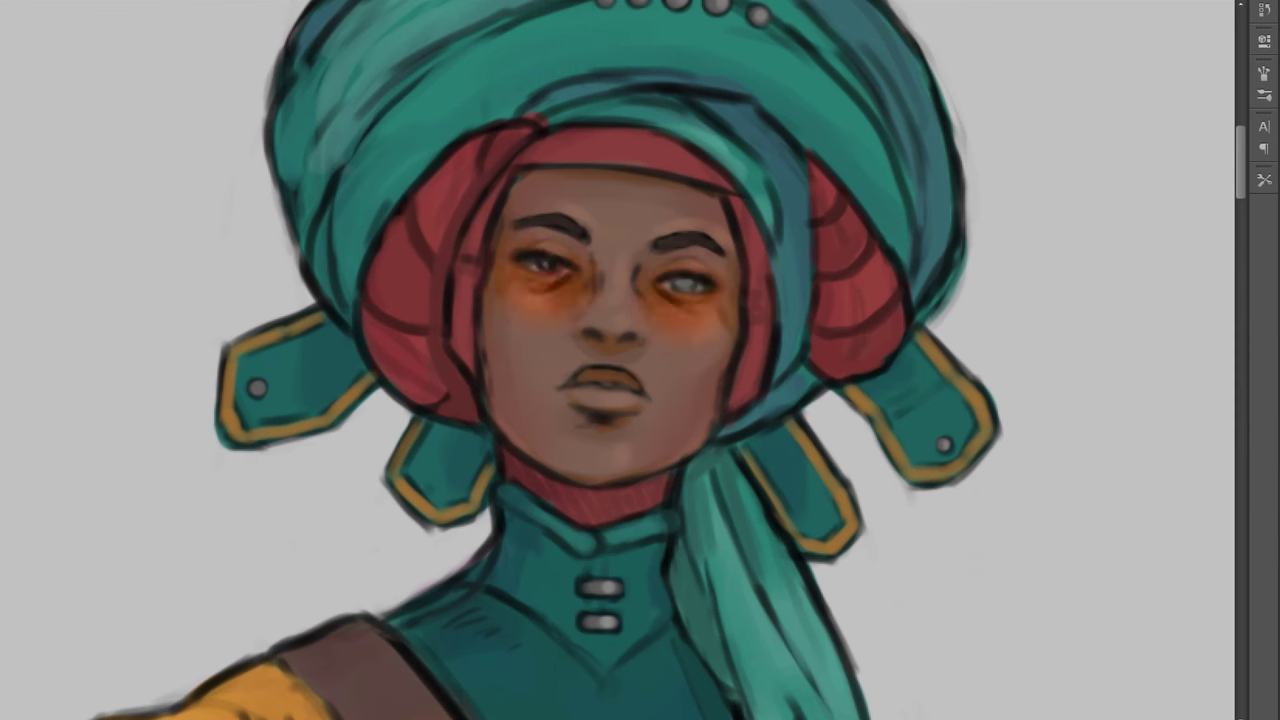
# Ink the plated fingertips, the thumb and the back-of-hand plate of the sketched gauntlet beside the character
pyautogui.hotkey('ctrl', '-')
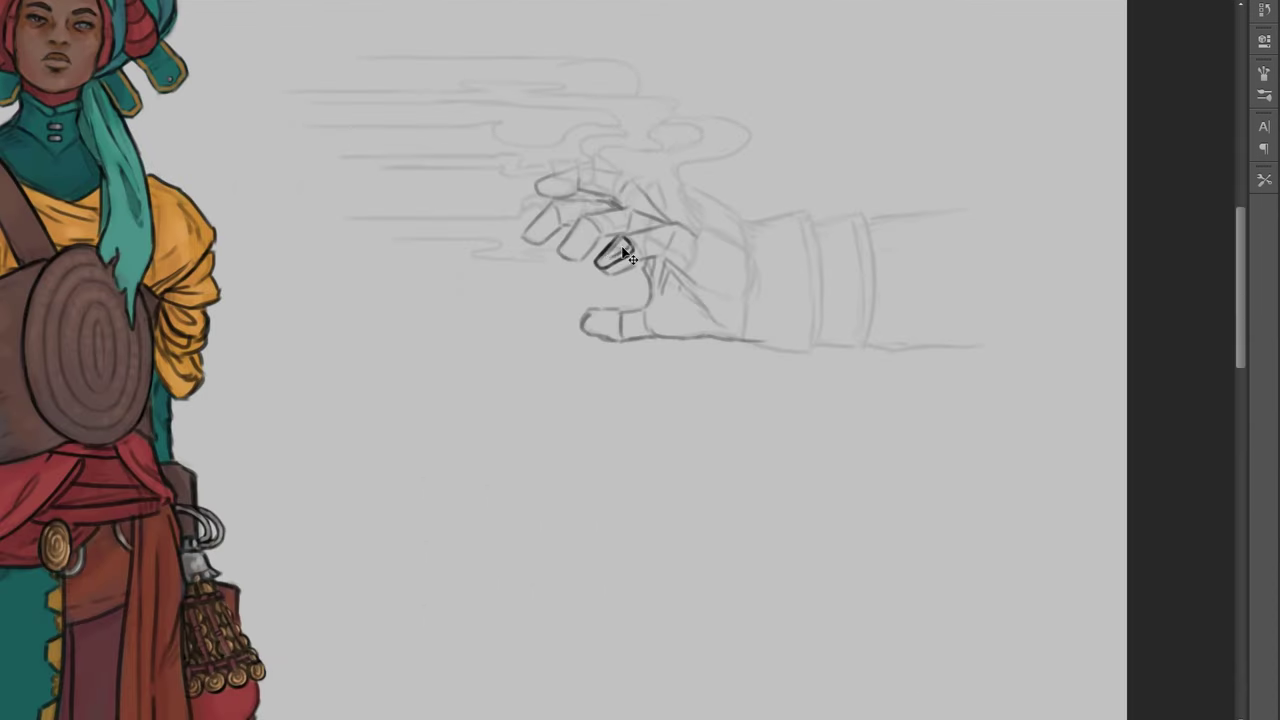
pyautogui.moveTo(588, 214)
pyautogui.mouseDown()
pyautogui.moveTo(565, 255)
pyautogui.moveTo(538, 208)
pyautogui.moveTo(548, 228)
pyautogui.moveTo(546, 199)
pyautogui.mouseUp()
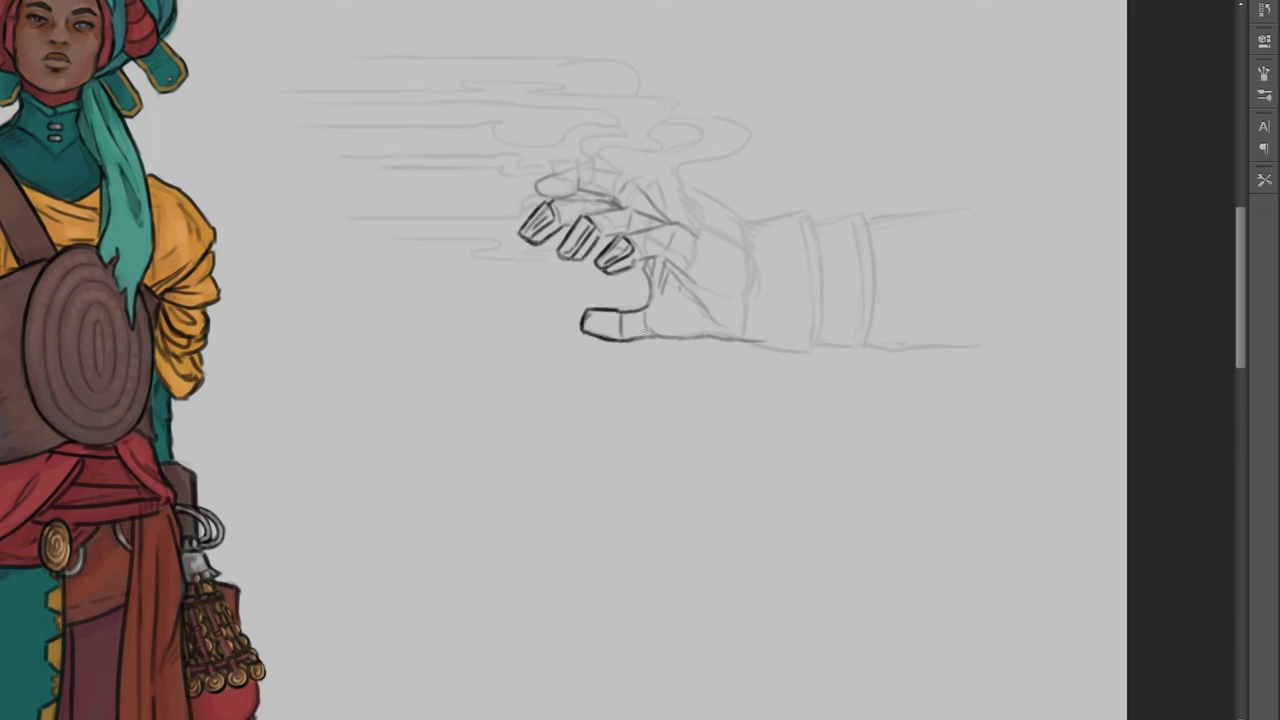
pyautogui.moveTo(698, 226)
pyautogui.mouseDown()
pyautogui.moveTo(692, 284)
pyautogui.moveTo(750, 298)
pyautogui.mouseUp()
pyautogui.moveTo(698, 226); pyautogui.dragTo(750, 256)
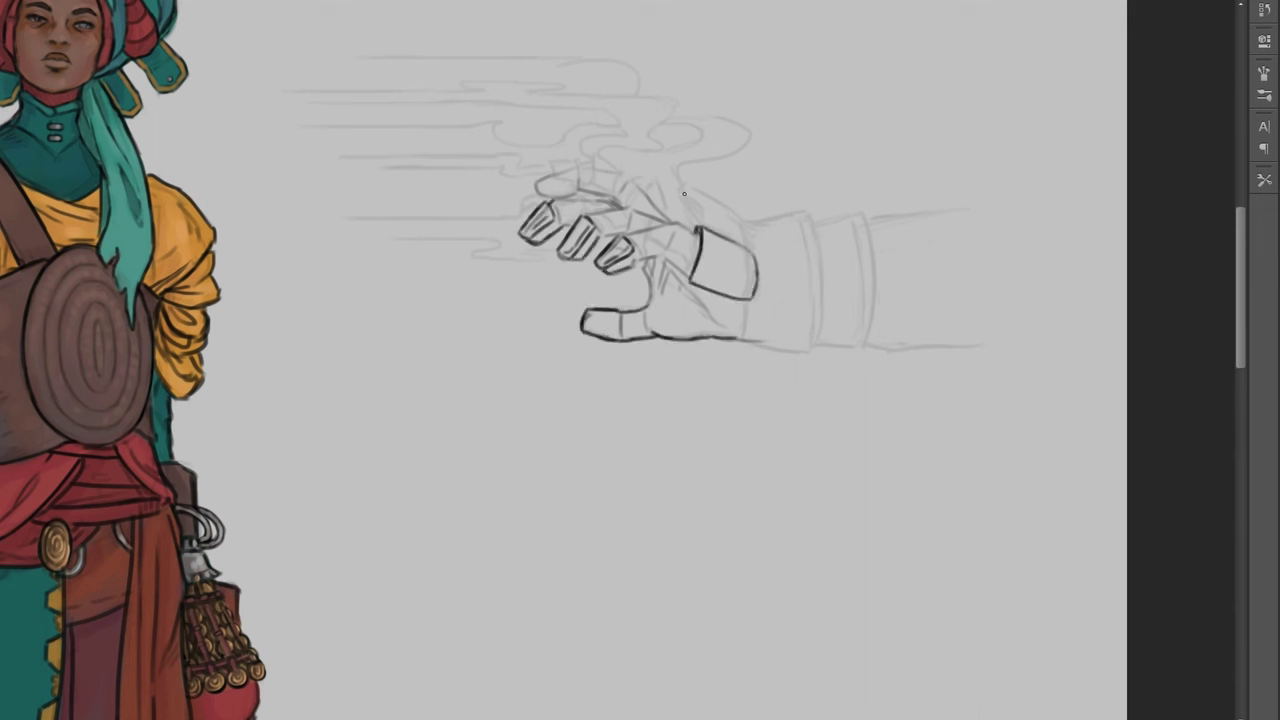
# Ink the gauntlet's upper hand plate and both cuff bands, and outline the index fingertip plate
pyautogui.moveTo(689, 186)
pyautogui.mouseDown()
pyautogui.moveTo(745, 221)
pyautogui.moveTo(818, 352)
pyautogui.mouseUp()
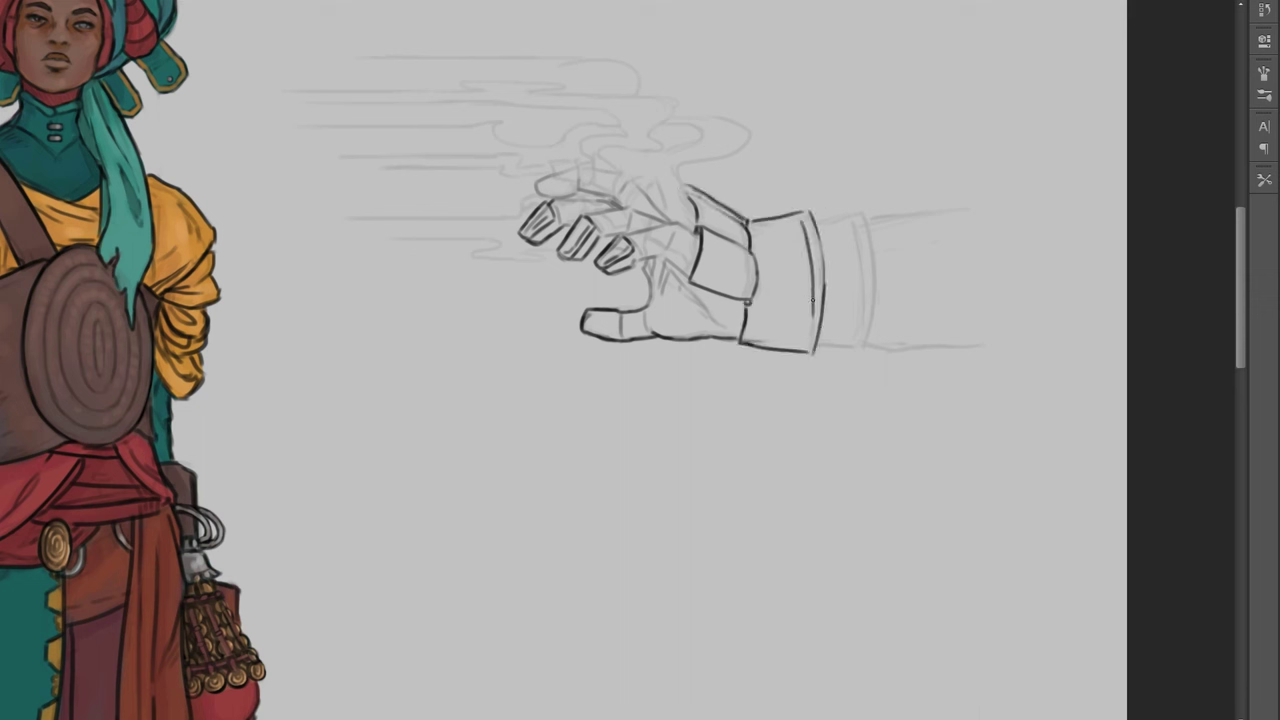
pyautogui.moveTo(862, 213); pyautogui.dragTo(817, 346)
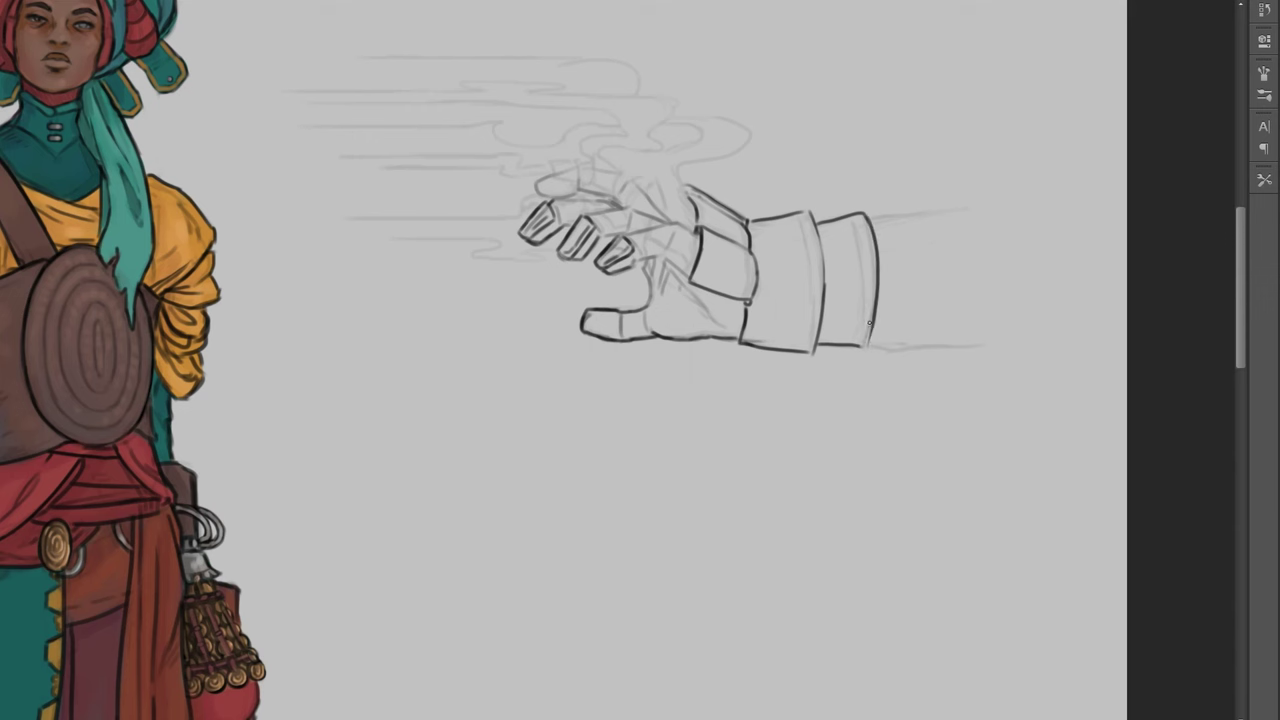
pyautogui.hotkey('ctrl', '-')
pyautogui.hotkey('ctrl', '-')
pyautogui.hotkey('ctrl', '+')
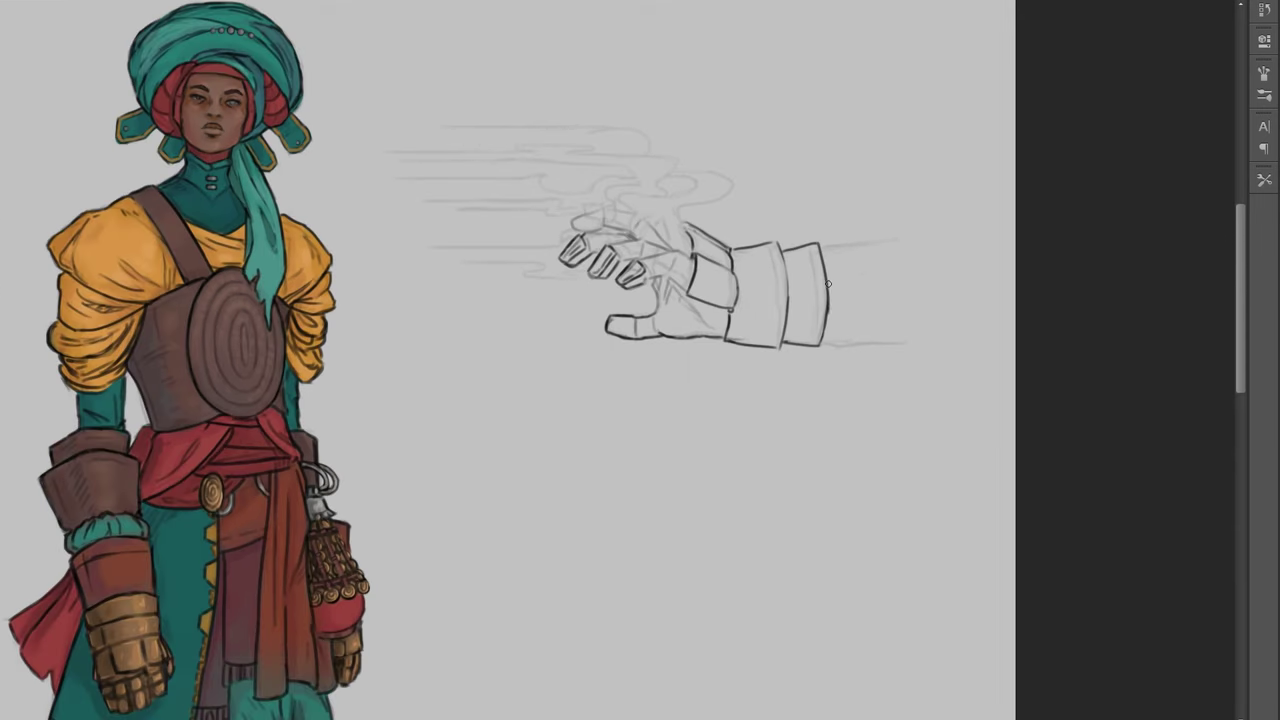
pyautogui.hotkey('ctrl', '+')
pyautogui.moveTo(563, 163); pyautogui.dragTo(603, 177)
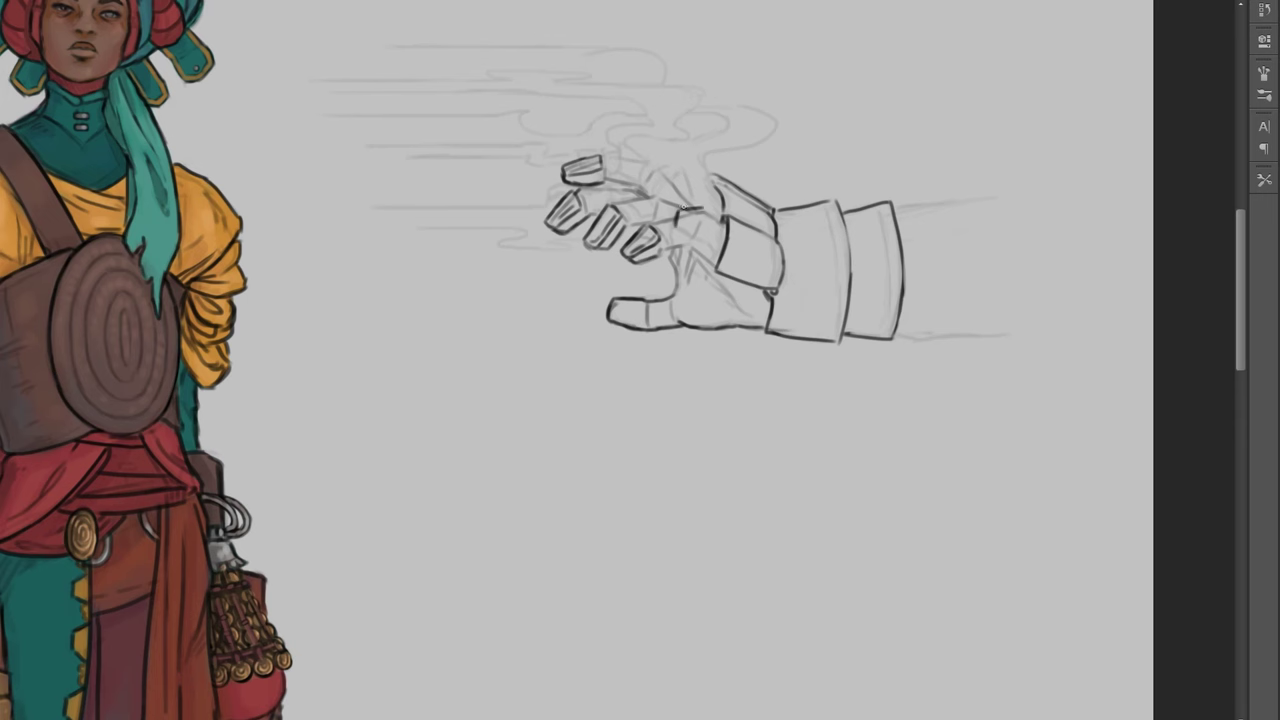
# Fill the sketched gauntlet and forearm with a flat grey-brown base color
pyautogui.moveTo(831, 137); pyautogui.dragTo(988, 182)
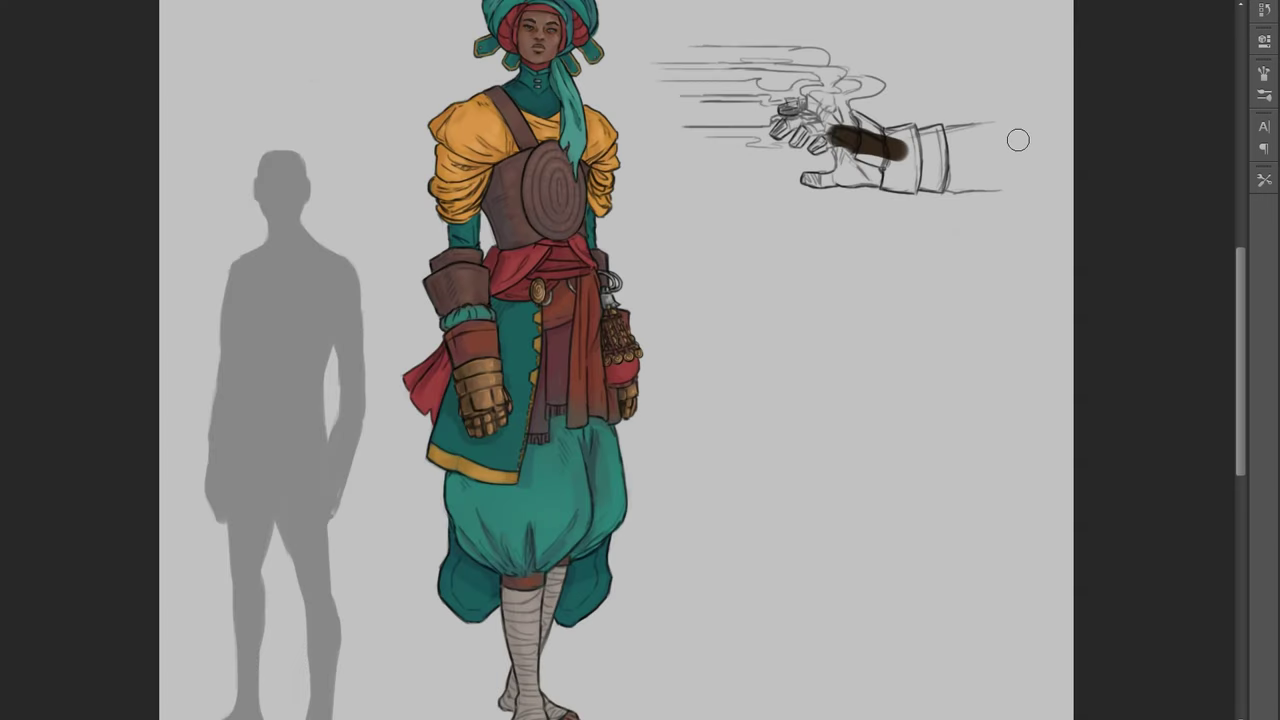
pyautogui.hotkey('ctrl', 'z')
pyautogui.moveTo(912, 168)
pyautogui.mouseDown()
pyautogui.moveTo(823, 188)
pyautogui.moveTo(853, 172)
pyautogui.moveTo(903, 245)
pyautogui.moveTo(966, 262)
pyautogui.moveTo(914, 192)
pyautogui.moveTo(1006, 222)
pyautogui.mouseUp()
pyautogui.scroll(2, 1111, 223)
pyautogui.hotkey('ctrl', '+')
pyautogui.hotkey('ctrl', '-')
pyautogui.scroll(-2, 721, 48)
# Fill the smoke swirls and trailing streaks around the gauntlet's fingers with white
pyautogui.moveTo(721, 48)
pyautogui.mouseDown()
pyautogui.moveTo(771, 66)
pyautogui.moveTo(850, 47)
pyautogui.moveTo(842, 76)
pyautogui.moveTo(857, 101)
pyautogui.moveTo(829, 120)
pyautogui.moveTo(864, 96)
pyautogui.moveTo(703, 101)
pyautogui.moveTo(853, 80)
pyautogui.moveTo(775, 102)
pyautogui.moveTo(820, 84)
pyautogui.moveTo(665, 84)
pyautogui.moveTo(733, 78)
pyautogui.mouseUp()
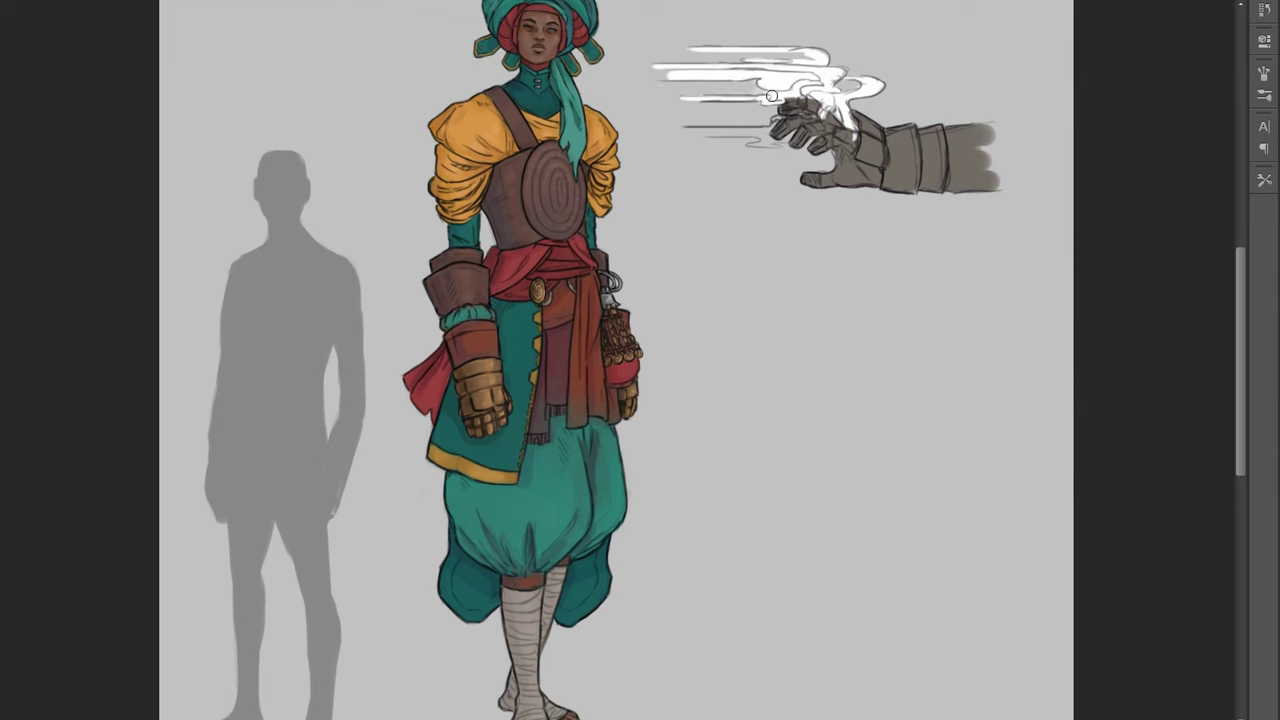
pyautogui.moveTo(782, 118)
pyautogui.mouseDown()
pyautogui.moveTo(690, 128)
pyautogui.moveTo(790, 142)
pyautogui.mouseUp()
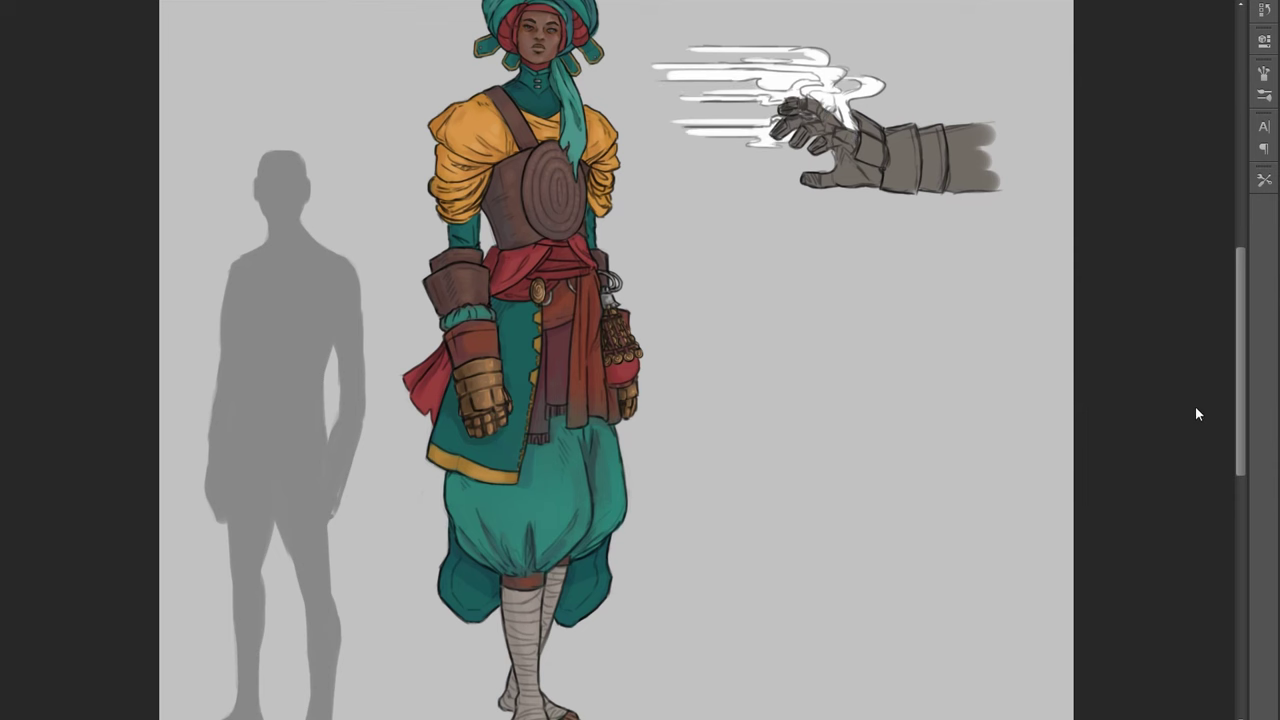
pyautogui.moveTo(1196, 408); pyautogui.dragTo(1182, 403)
# Paint a zigzag smoke wisp trailing sideways from the character's eye and invert it from black to white
pyautogui.moveTo(572, 198)
pyautogui.mouseDown()
pyautogui.moveTo(771, 308)
pyautogui.moveTo(792, 345)
pyautogui.mouseUp()
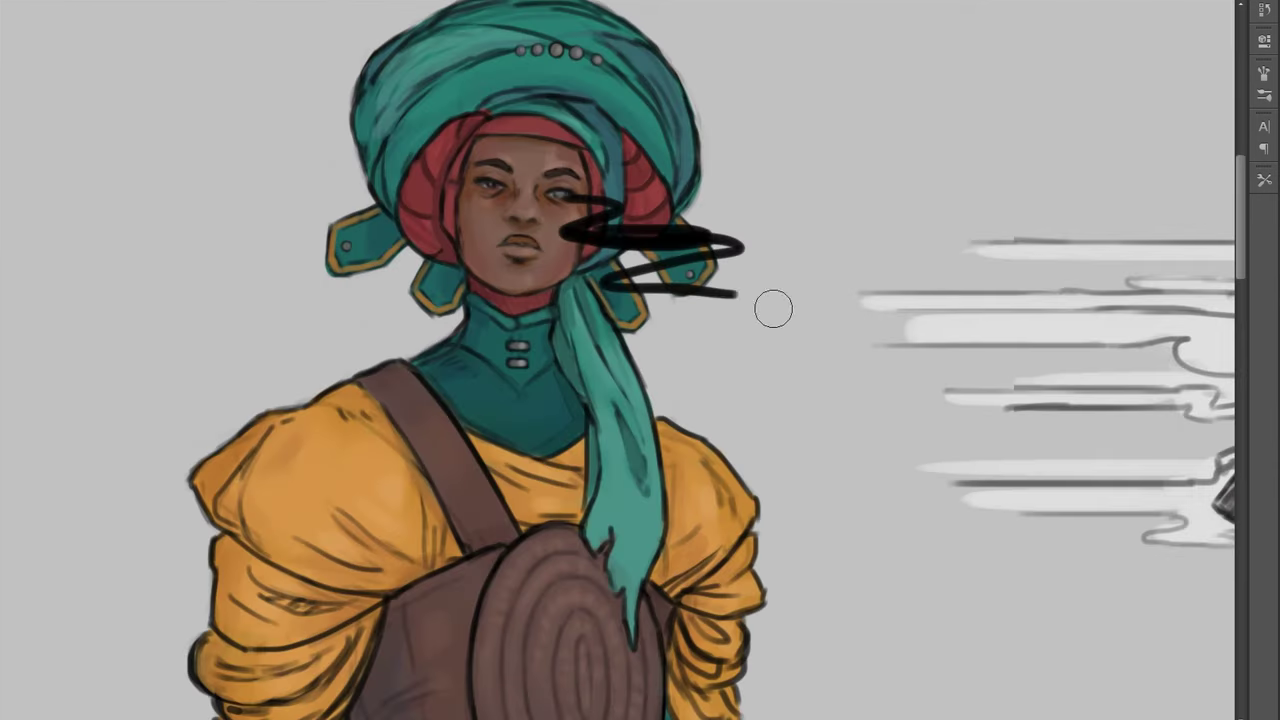
pyautogui.hotkey('ctrl', 'z')
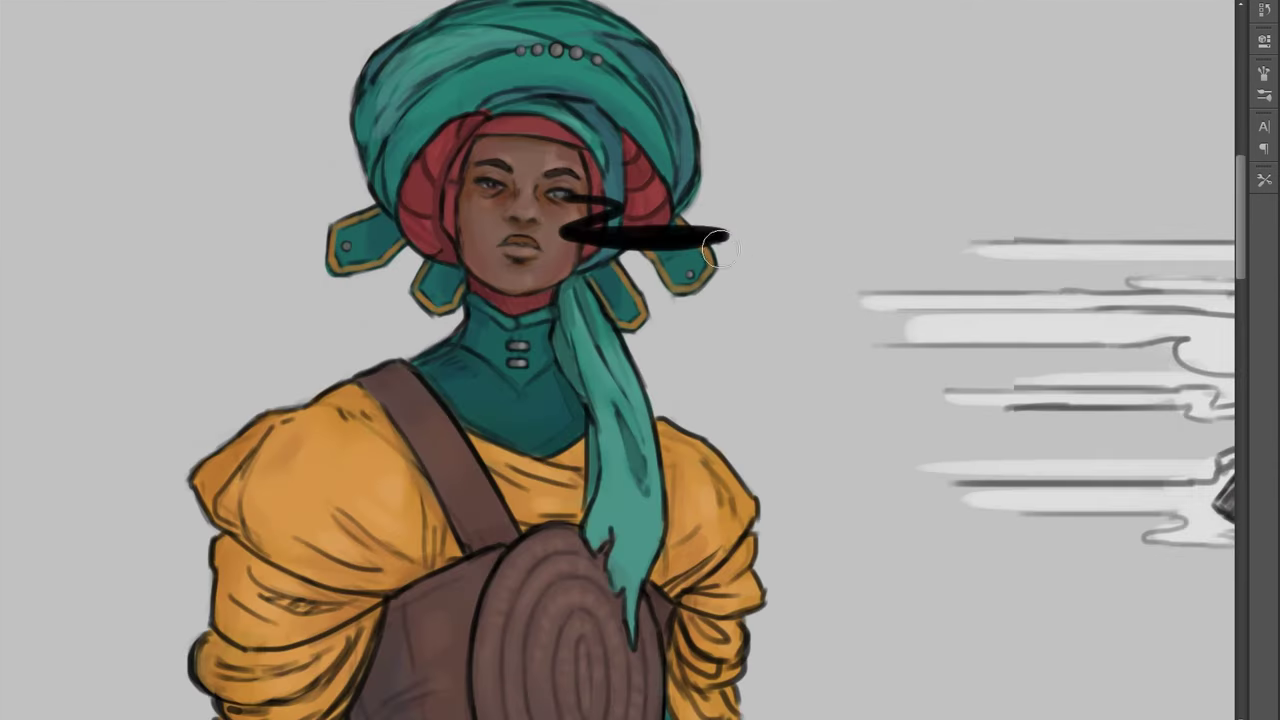
pyautogui.hotkey('ctrl', '-')
pyautogui.moveTo(686, 230); pyautogui.dragTo(768, 206)
pyautogui.hotkey('ctrl', 'z')
pyautogui.moveTo(690, 266)
pyautogui.mouseDown()
pyautogui.moveTo(714, 241)
pyautogui.moveTo(676, 291)
pyautogui.mouseUp()
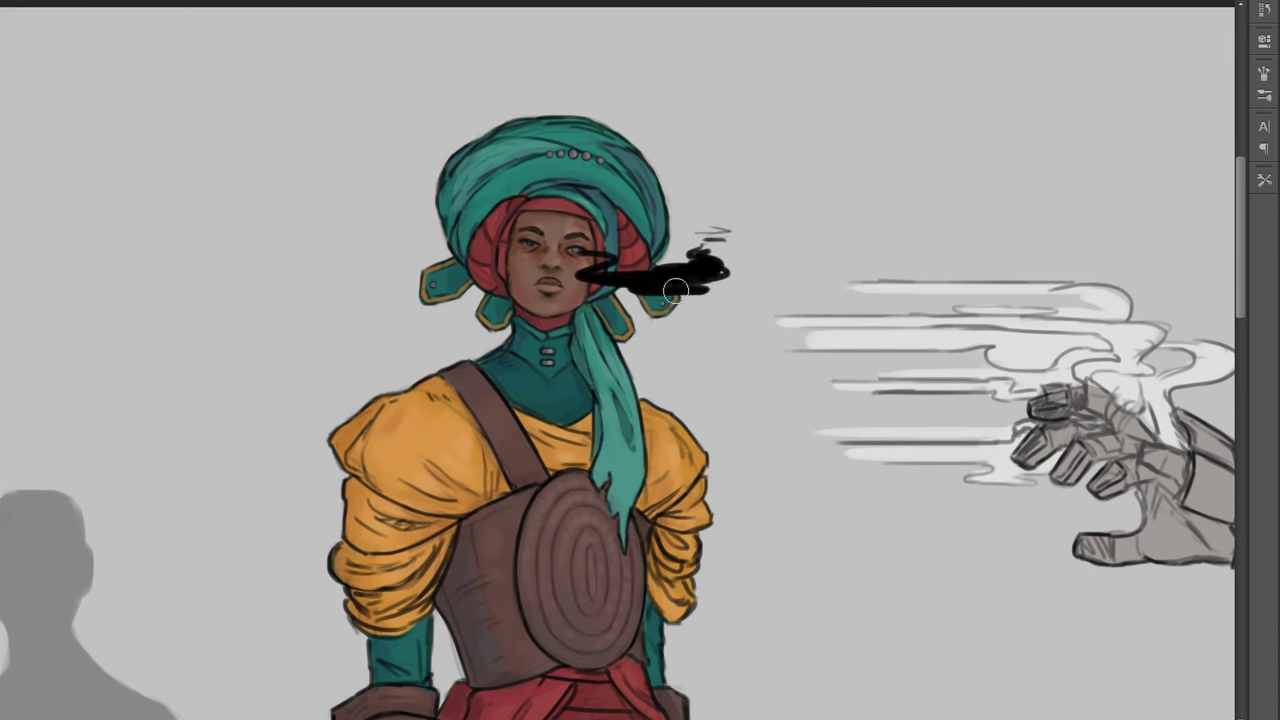
pyautogui.hotkey('ctrl', '+')
pyautogui.hotkey('ctrl', 'i')
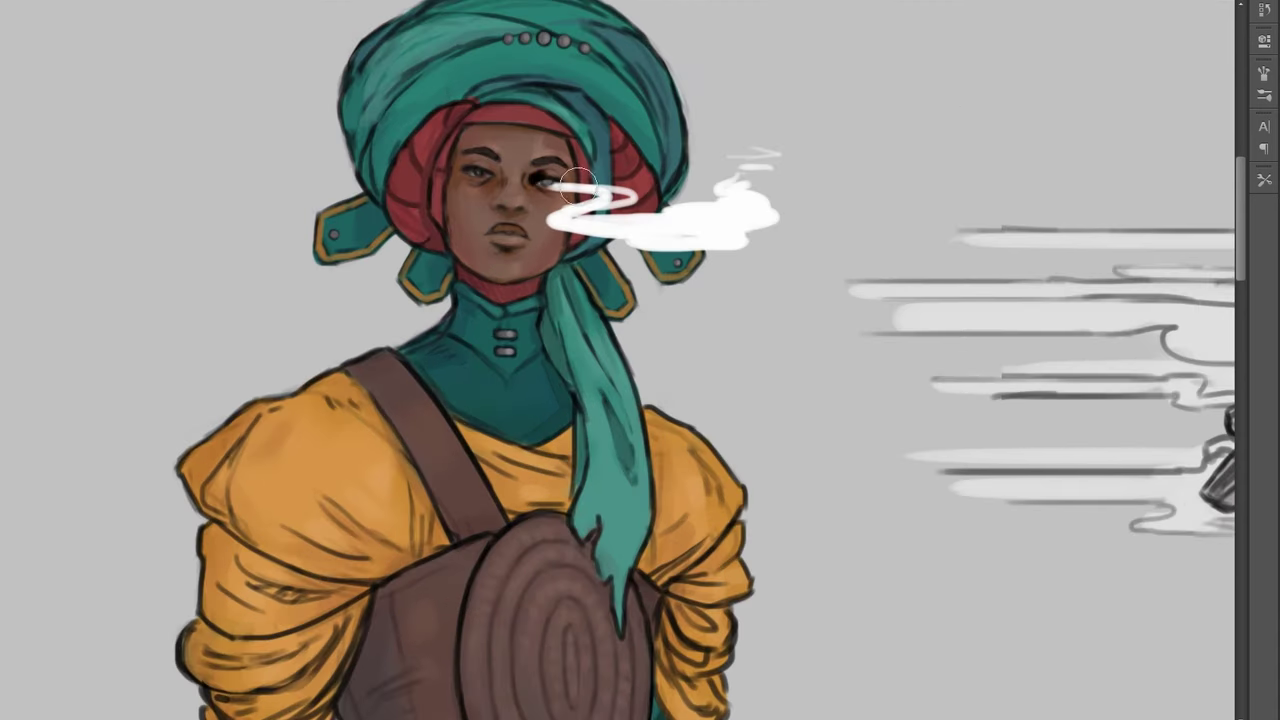
# Clean up the smoke wisp around the eye, make it translucent and tint it teal
pyautogui.hotkey('ctrl', 'z')
pyautogui.press('e')
pyautogui.moveTo(542, 184); pyautogui.dragTo(558, 186)
pyautogui.hotkey('ctrl', '-')
pyautogui.hotkey('ctrl', '-')
pyautogui.hotkey('ctrl', '-')
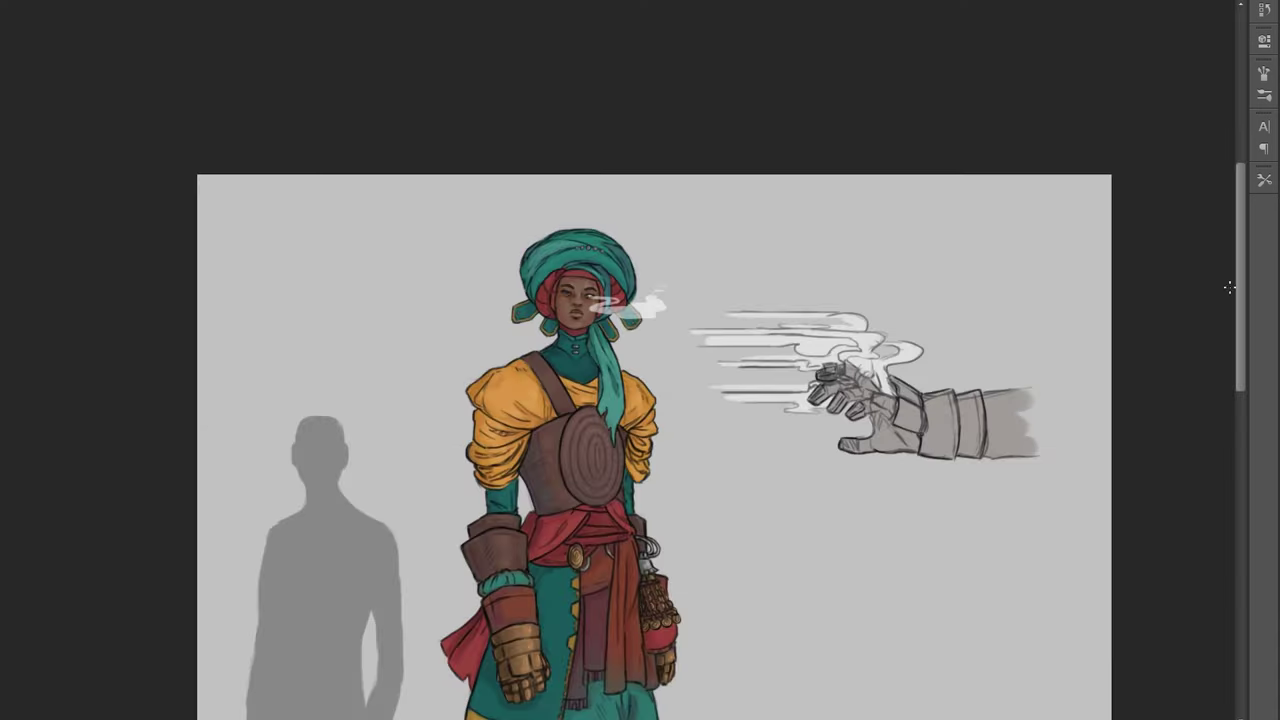
pyautogui.hotkey('ctrl', '-')
pyautogui.hotkey('ctrl', '+')
pyautogui.hotkey('ctrl', '+')
pyautogui.hotkey('ctrl', '+')
pyautogui.hotkey('ctrl', '+')
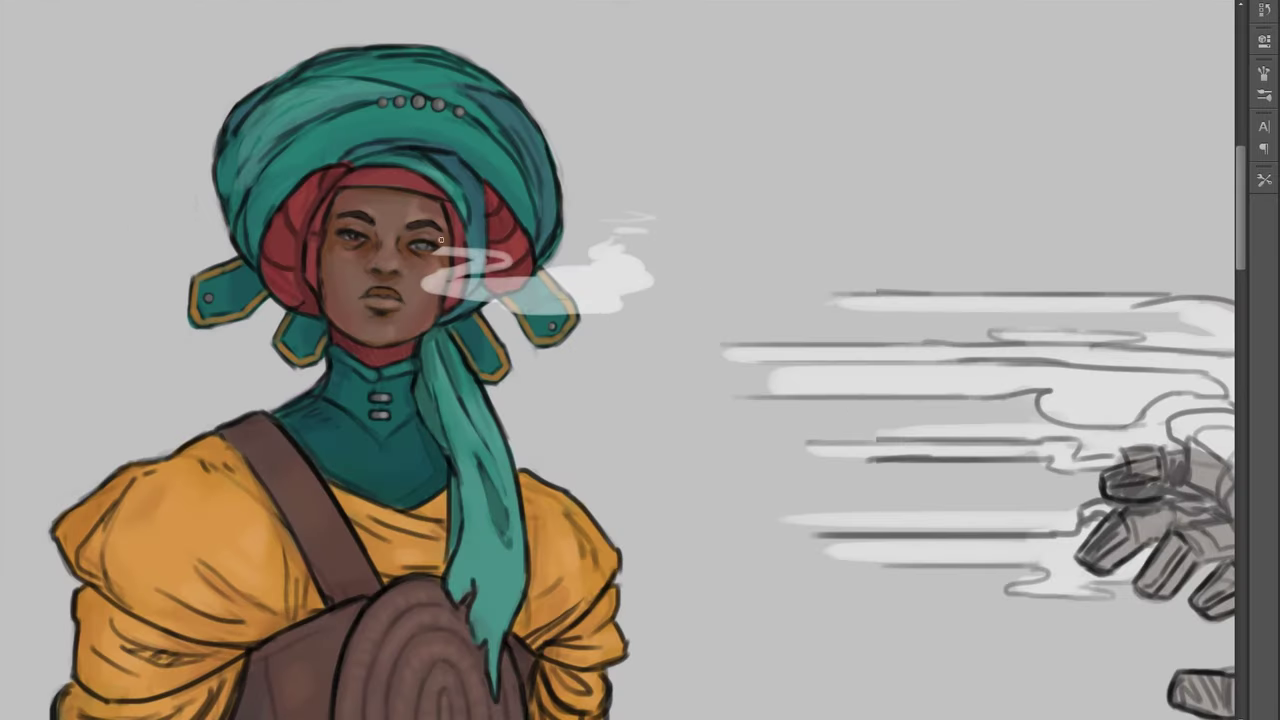
pyautogui.hotkey('ctrl', '0')
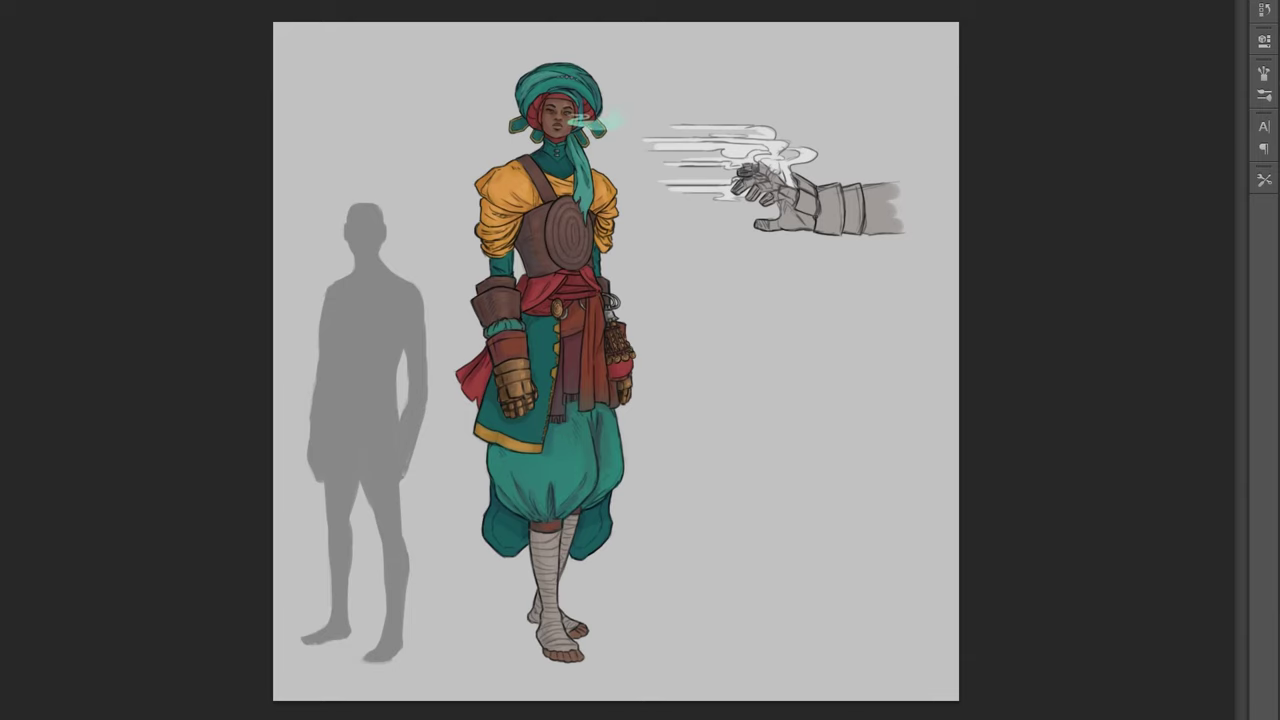
# Extend the white smoke between the gauntlet's fingers and shade the hand and cuff plates in darker grey
pyautogui.hotkey('ctrl', '+')
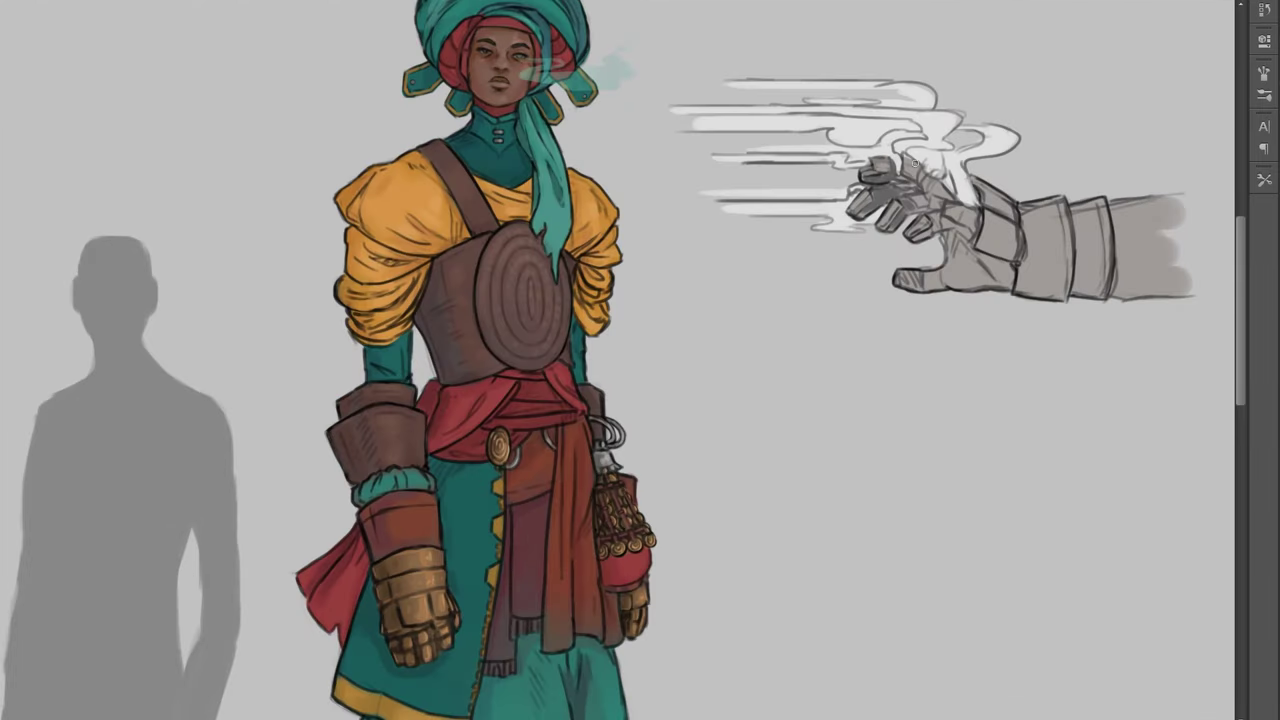
pyautogui.moveTo(942, 186); pyautogui.dragTo(909, 187)
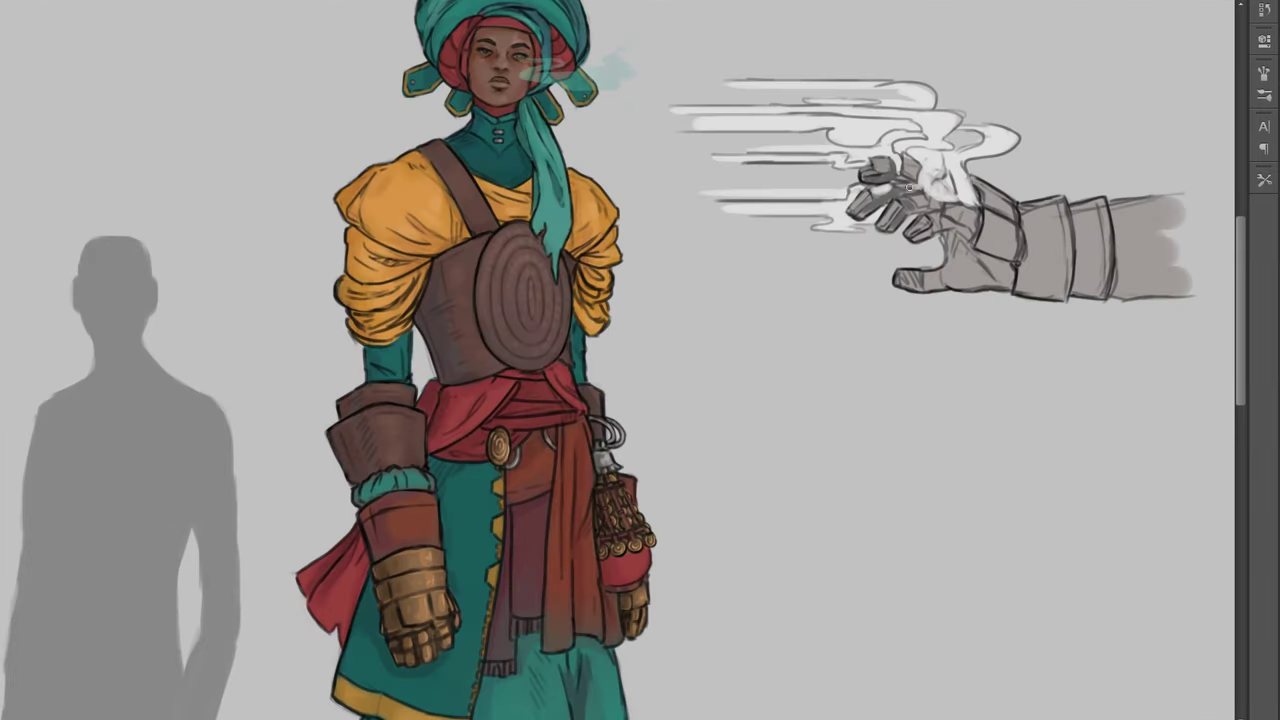
pyautogui.hotkey('ctrl', '-')
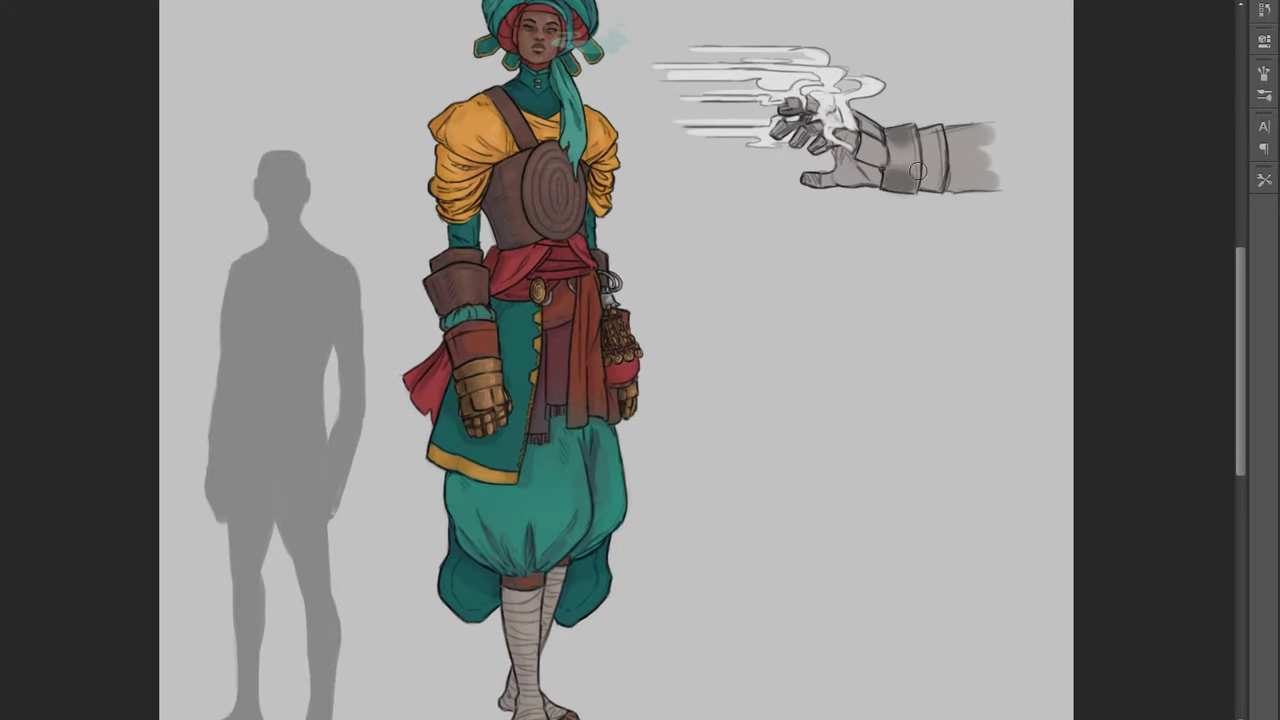
pyautogui.hotkey('ctrl', '+')
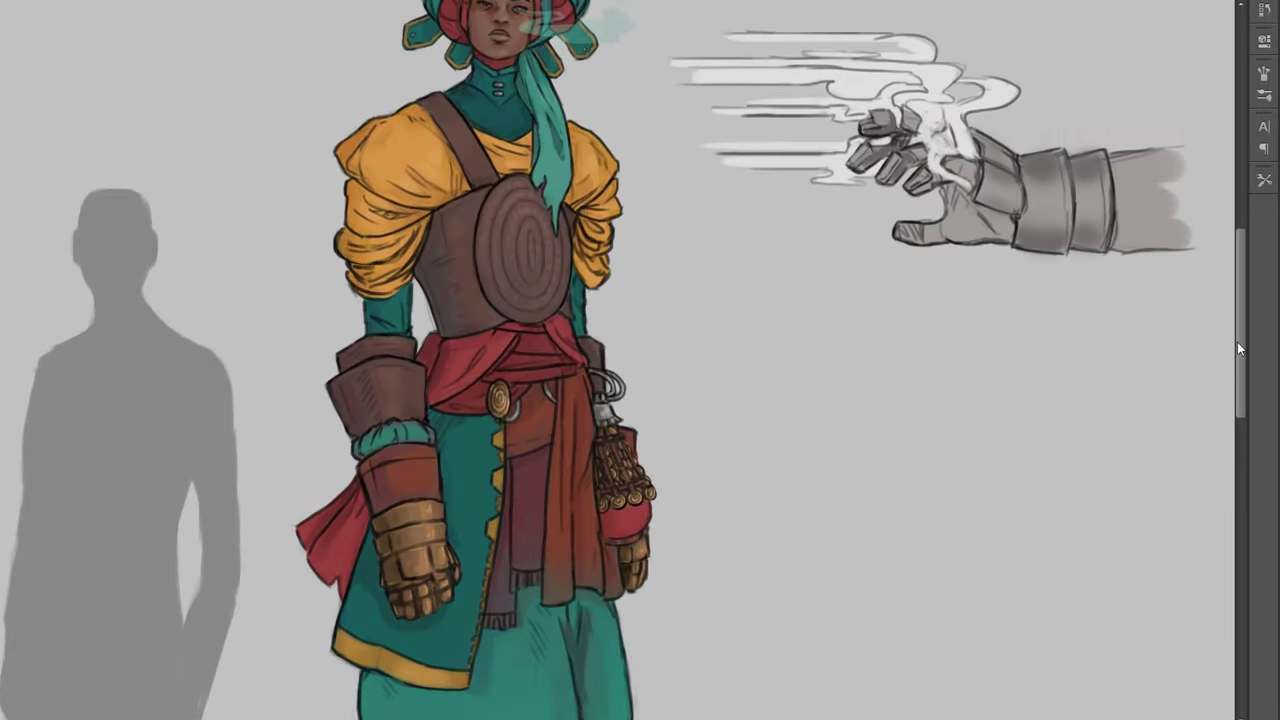
pyautogui.moveTo(883, 113); pyautogui.dragTo(766, 140)
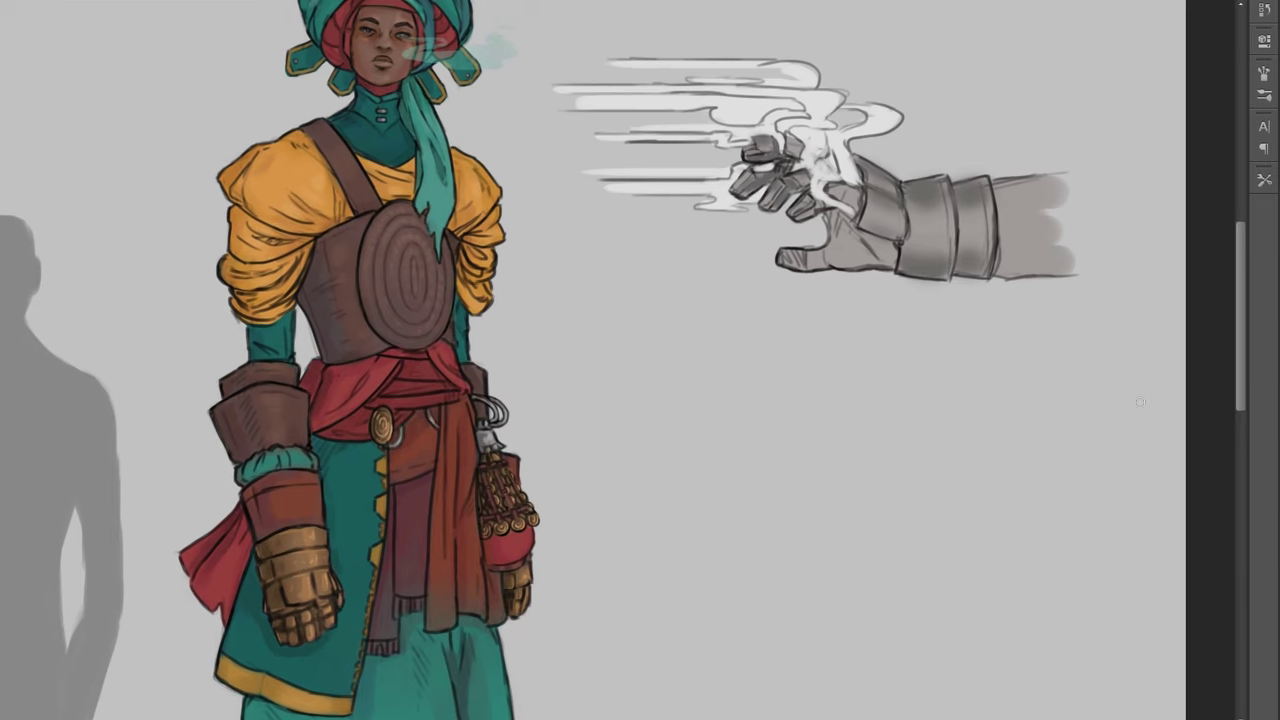
# Paint metallic highlights on the gauntlet's cuffs, hand plates and fingers, and darken the palm and thumb
pyautogui.moveTo(908, 215); pyautogui.dragTo(992, 216)
pyautogui.moveTo(870, 208); pyautogui.dragTo(900, 213)
pyautogui.moveTo(864, 168); pyautogui.dragTo(892, 180)
pyautogui.moveTo(766, 198); pyautogui.dragTo(794, 146)
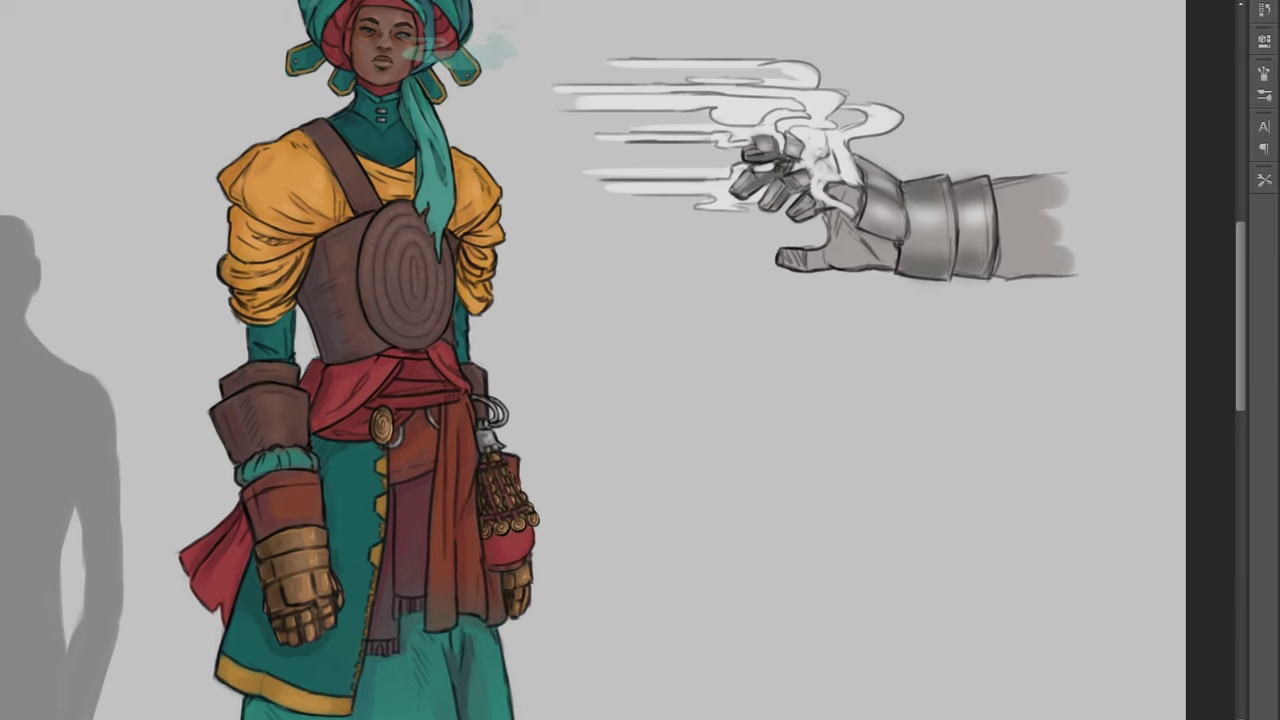
pyautogui.moveTo(858, 247); pyautogui.dragTo(858, 285)
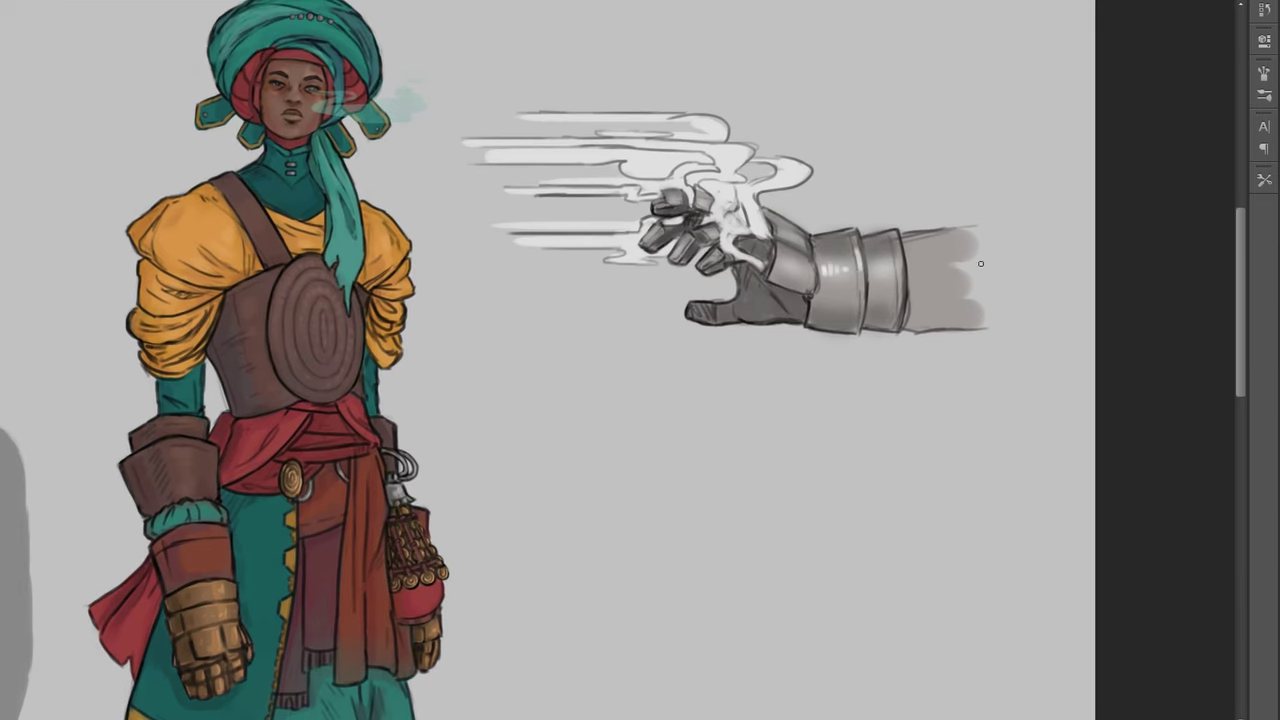
pyautogui.moveTo(859, 238); pyautogui.dragTo(859, 297)
pyautogui.moveTo(898, 232); pyautogui.dragTo(895, 292)
pyautogui.moveTo(783, 266); pyautogui.dragTo(795, 254)
pyautogui.moveTo(772, 214); pyautogui.dragTo(790, 224)
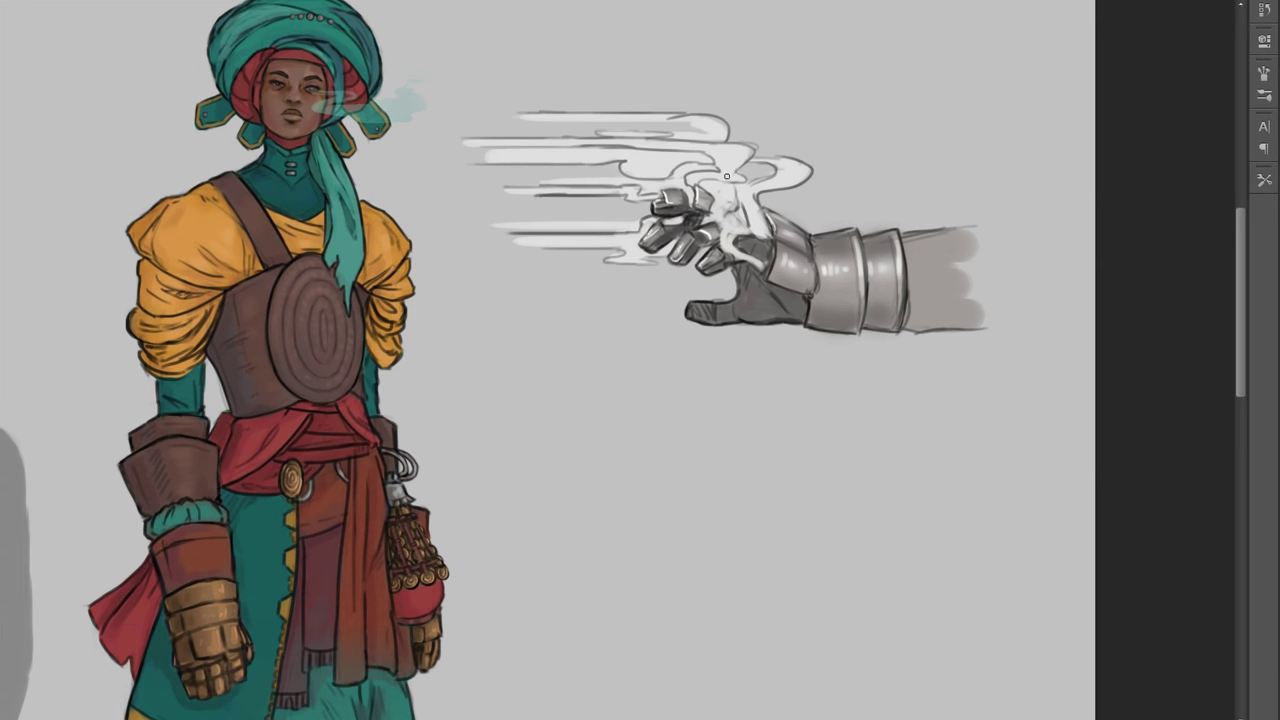
# Shift the gauntlet's colors to a warm brass and color its smoke glowing turquoise with a blended overlay
pyautogui.hotkey('ctrl', '-')
pyautogui.hotkey('ctrl', '-')
pyautogui.hotkey('ctrl', 'b')
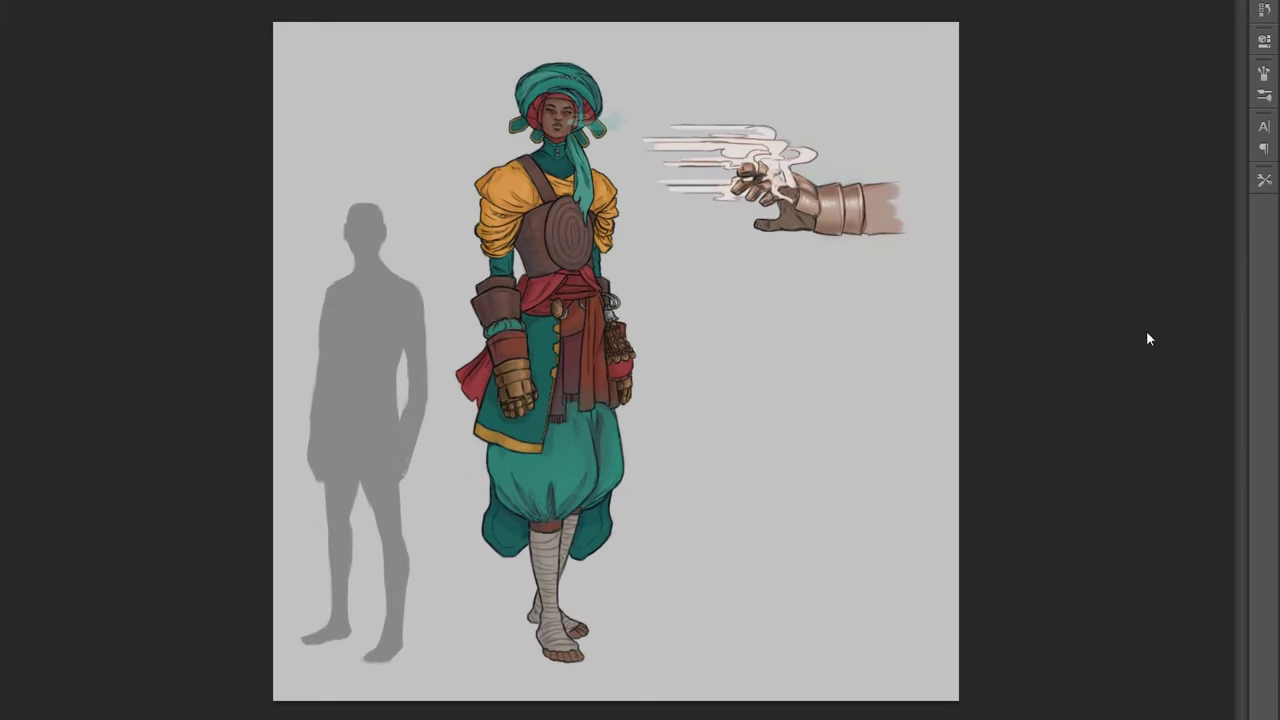
pyautogui.moveTo(648, 140)
pyautogui.mouseDown()
pyautogui.moveTo(788, 150)
pyautogui.moveTo(812, 178)
pyautogui.moveTo(700, 185)
pyautogui.moveTo(819, 172)
pyautogui.mouseUp()
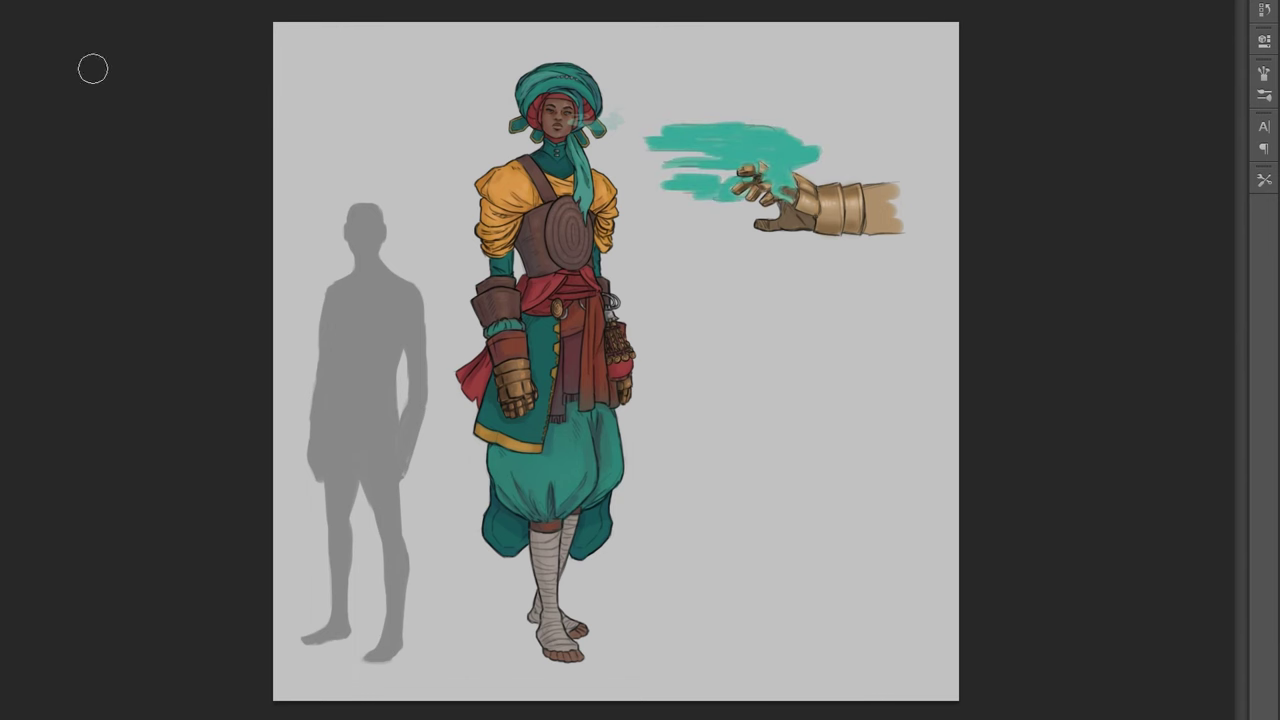
pyautogui.hotkey('ctrl', 'alt', 'g')
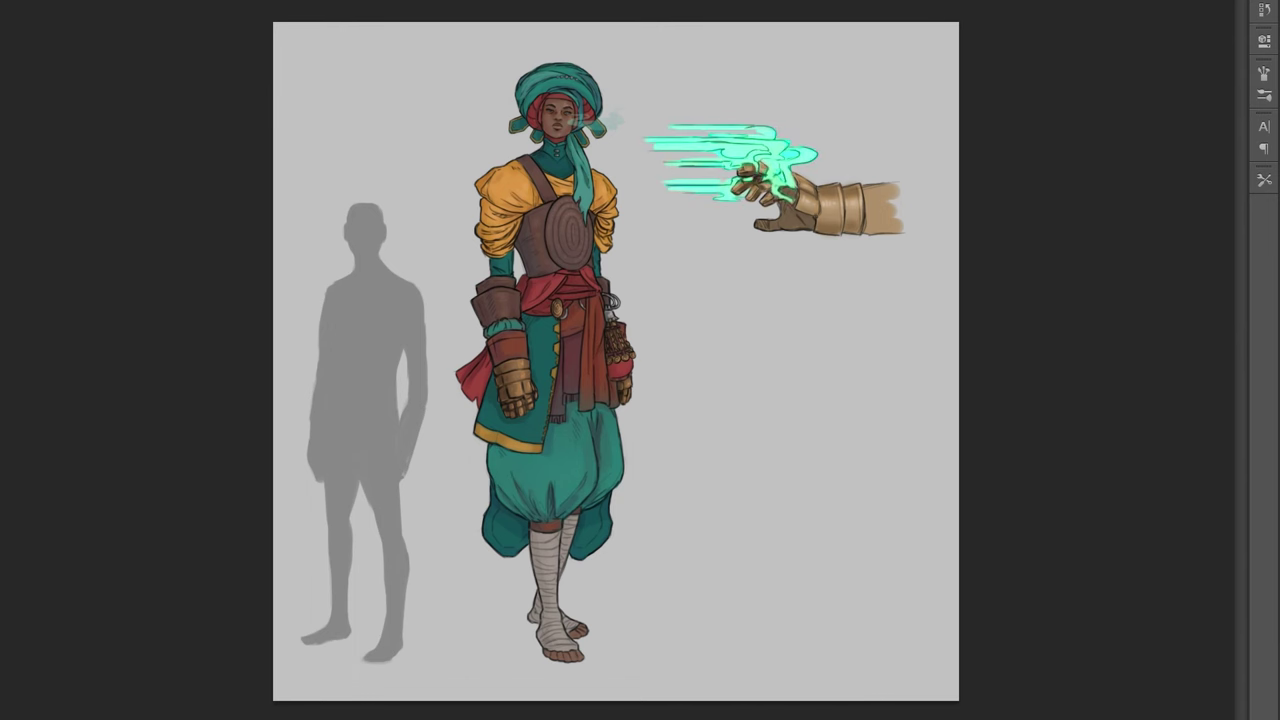
# Paint the sleeve behind the gauntlet dark maroon with a rust-red area toward its end, and mirror the canvas
pyautogui.hotkey('ctrl', '+')
pyautogui.moveTo(955, 135); pyautogui.dragTo(1000, 183)
pyautogui.hotkey('ctrl', '+')
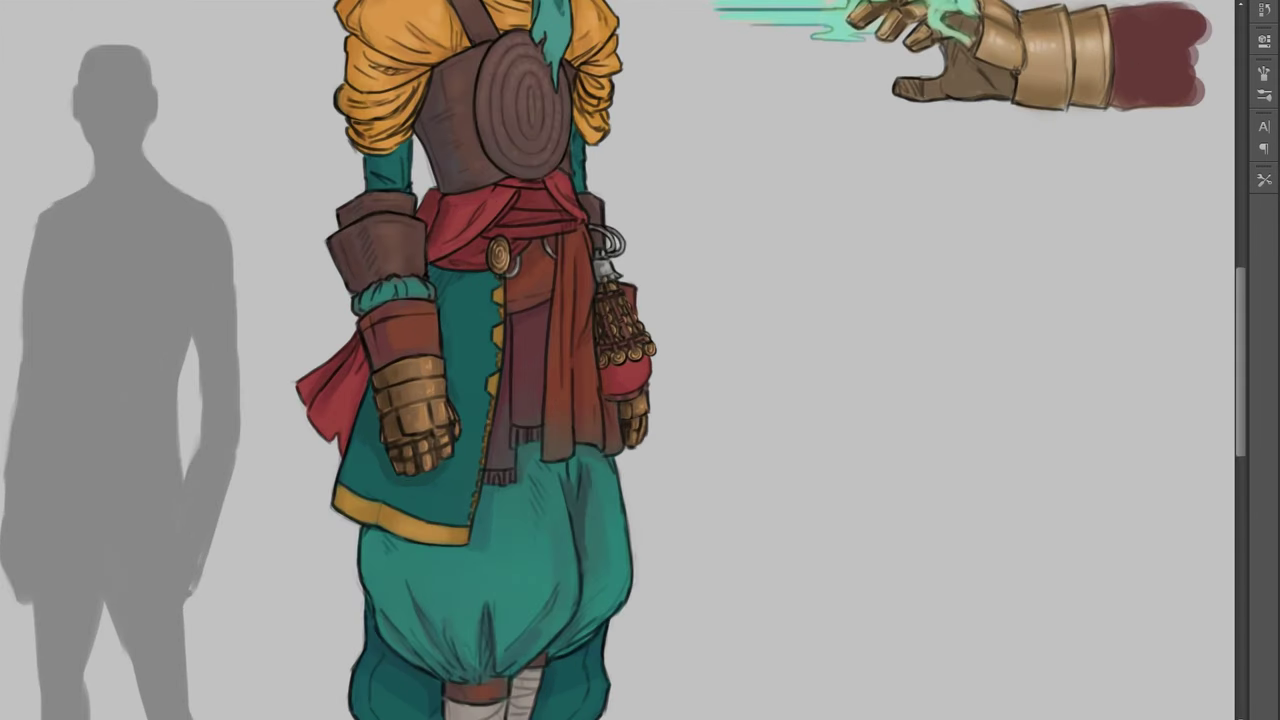
pyautogui.moveTo(1006, 89); pyautogui.dragTo(814, 288)
pyautogui.moveTo(922, 214); pyautogui.dragTo(996, 206)
pyautogui.moveTo(924, 309); pyautogui.dragTo(975, 304)
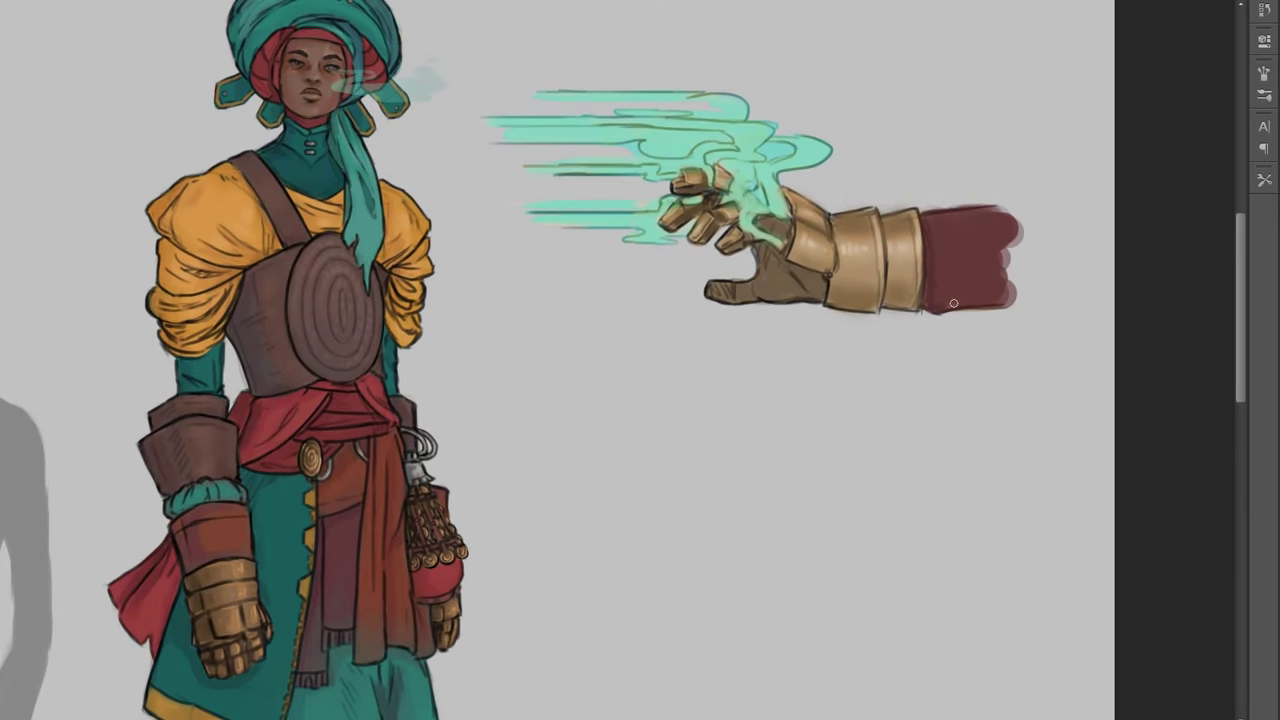
pyautogui.hotkey('ctrl', '+')
pyautogui.moveTo(220, 255); pyautogui.dragTo(150, 287)
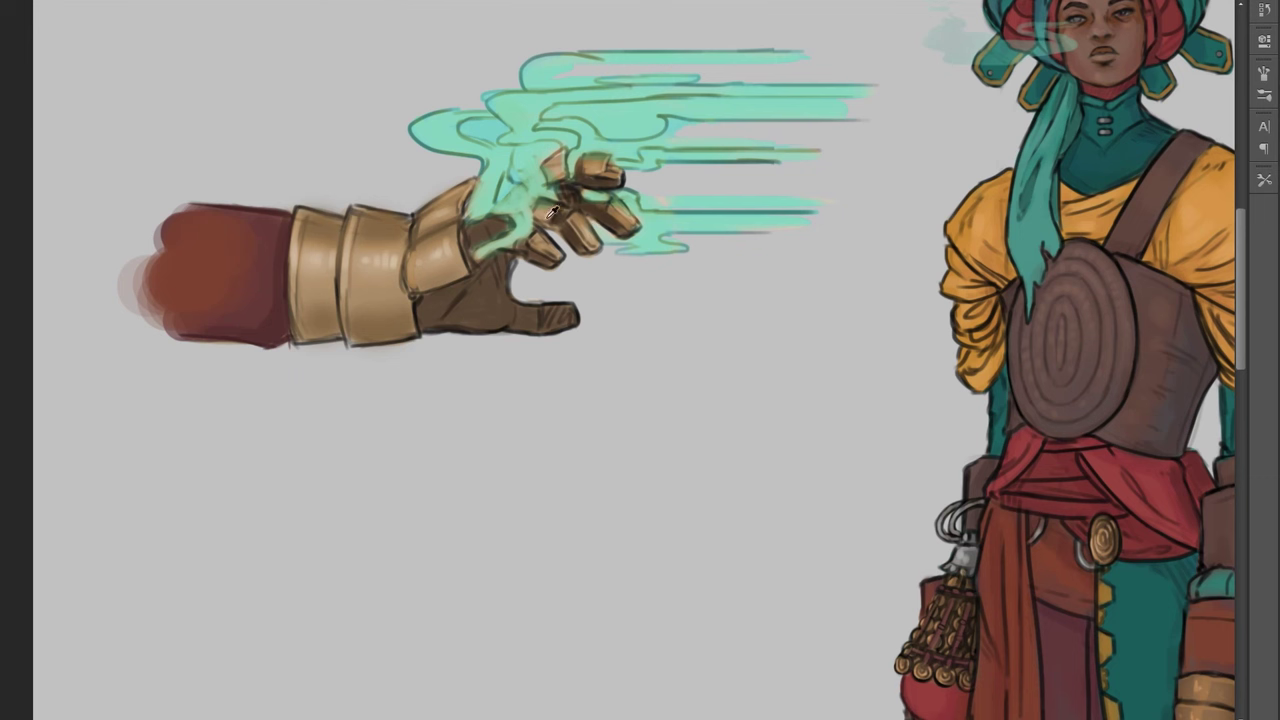
# Retouch the gauntlet's palm, knuckles and overlapping smoke with colors sampled from the hand
pyautogui.keyDown('alt'); pyautogui.click(557, 321); pyautogui.keyUp('alt')
pyautogui.moveTo(474, 226); pyautogui.dragTo(517, 212)
pyautogui.keyDown('alt'); pyautogui.click(507, 210); pyautogui.keyUp('alt')
pyautogui.keyDown('alt'); pyautogui.click(445, 269); pyautogui.keyUp('alt')
pyautogui.moveTo(472, 248); pyautogui.dragTo(500, 228)
pyautogui.hotkey('ctrl', '-')
pyautogui.hotkey('ctrl', '-')
pyautogui.hotkey('ctrl', '-')
pyautogui.hotkey('ctrl', '+')
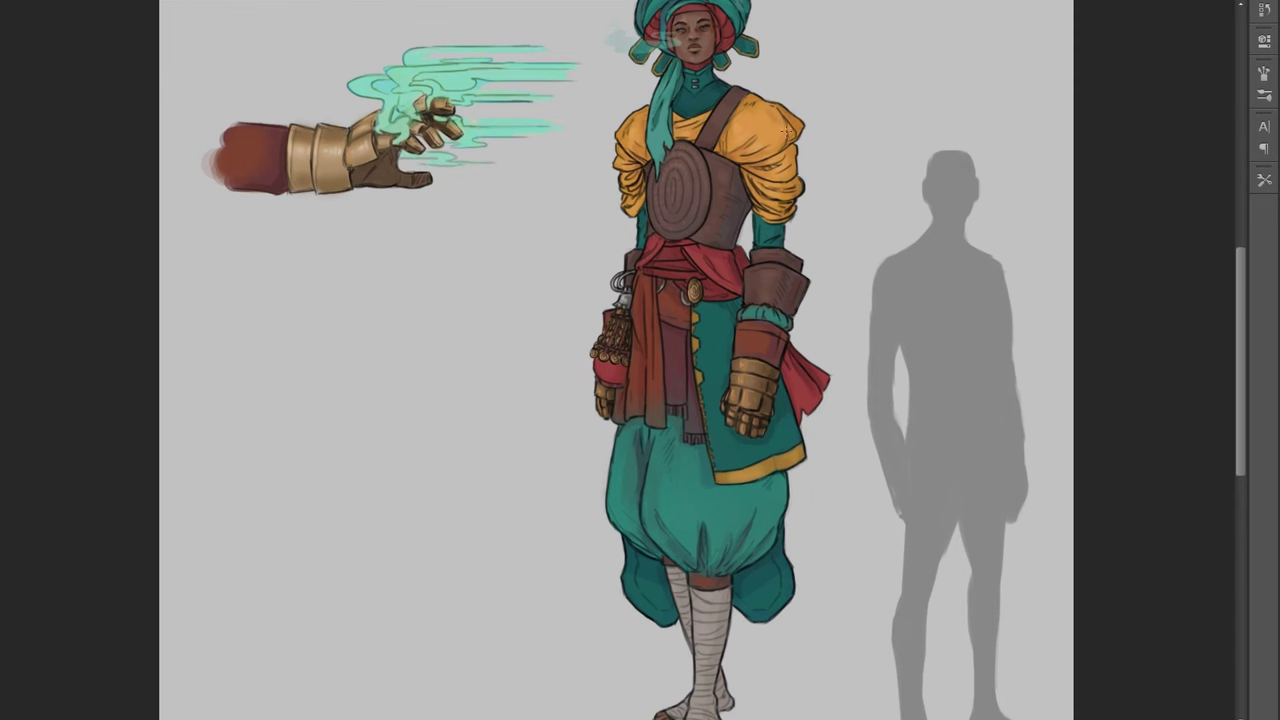
pyautogui.hotkey('ctrl', '-')
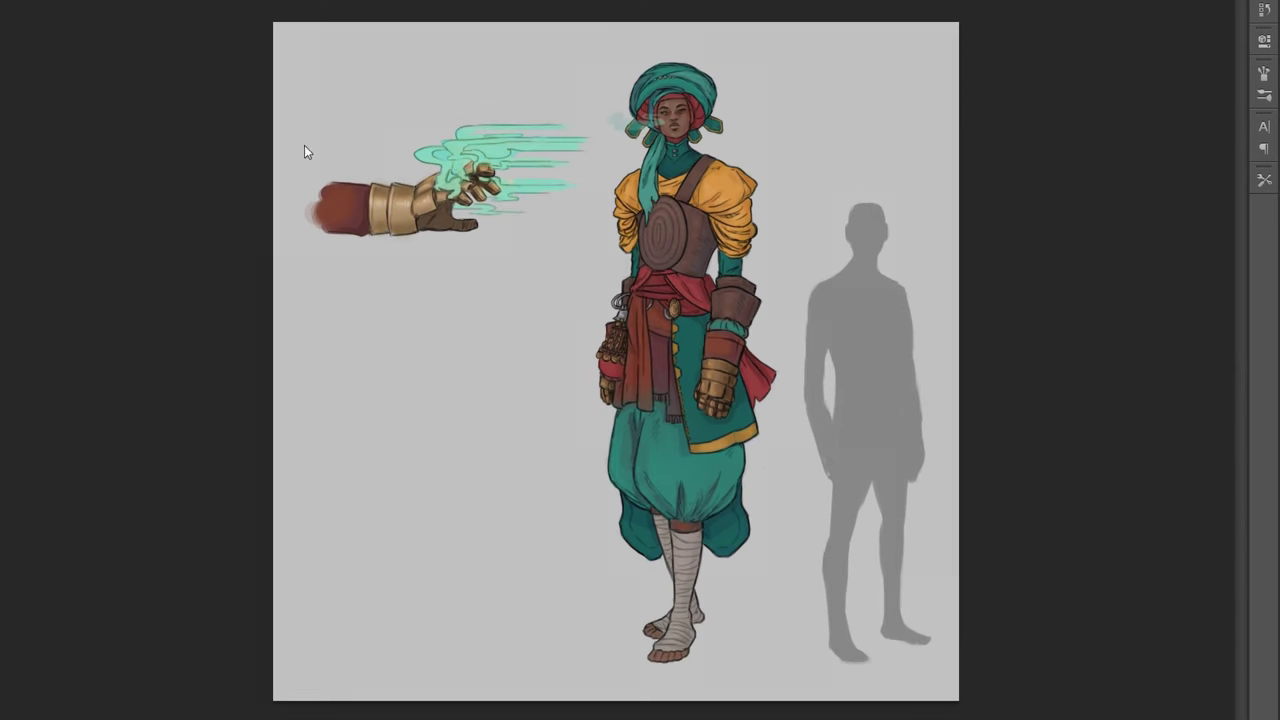
# Flip the canvas back to its original orientation and paint a dark purple ground shadow beneath the character's feet
pyautogui.hotkey('ctrl', 'shift', 'h')
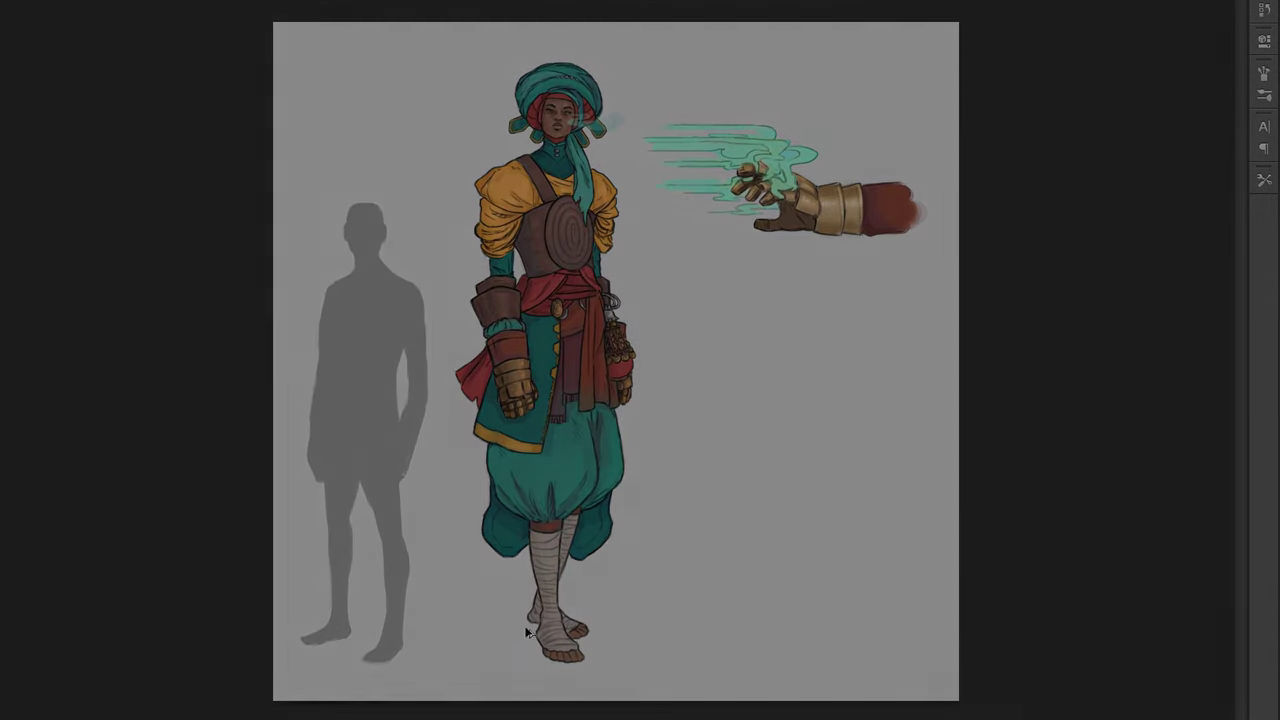
pyautogui.moveTo(490, 627)
pyautogui.mouseDown()
pyautogui.moveTo(610, 628)
pyautogui.moveTo(650, 660)
pyautogui.moveTo(538, 654)
pyautogui.mouseUp()
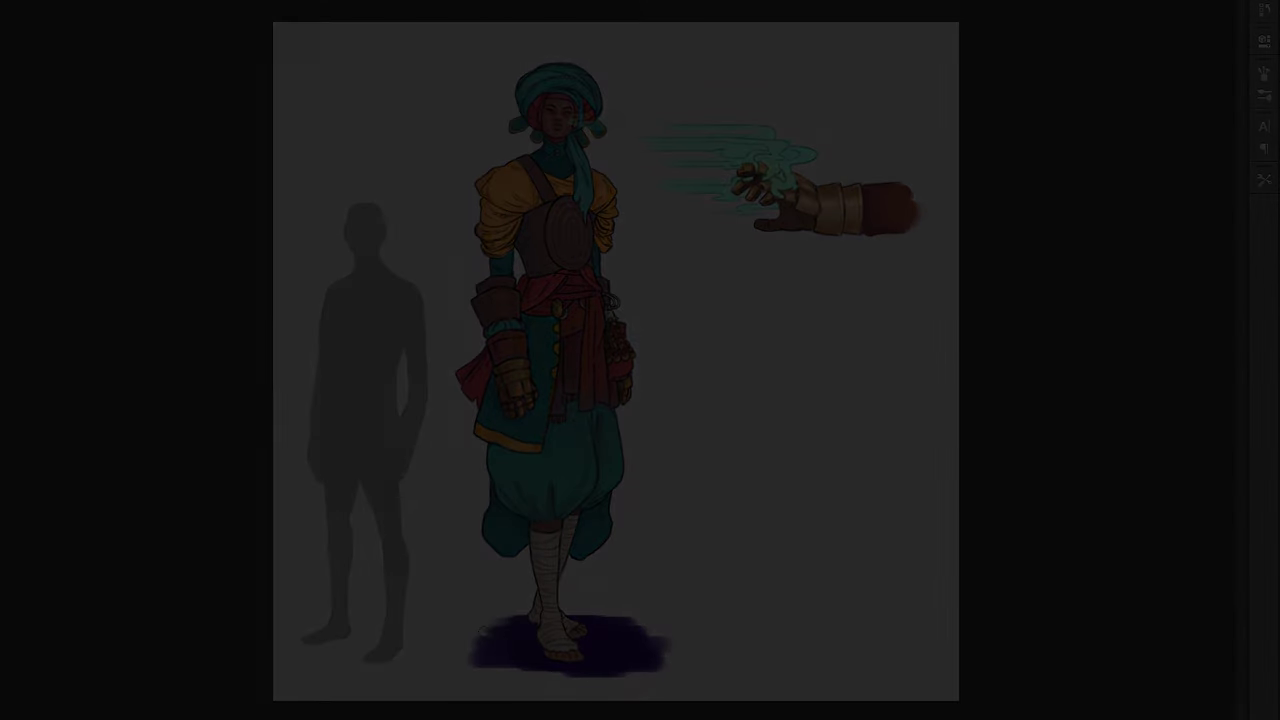